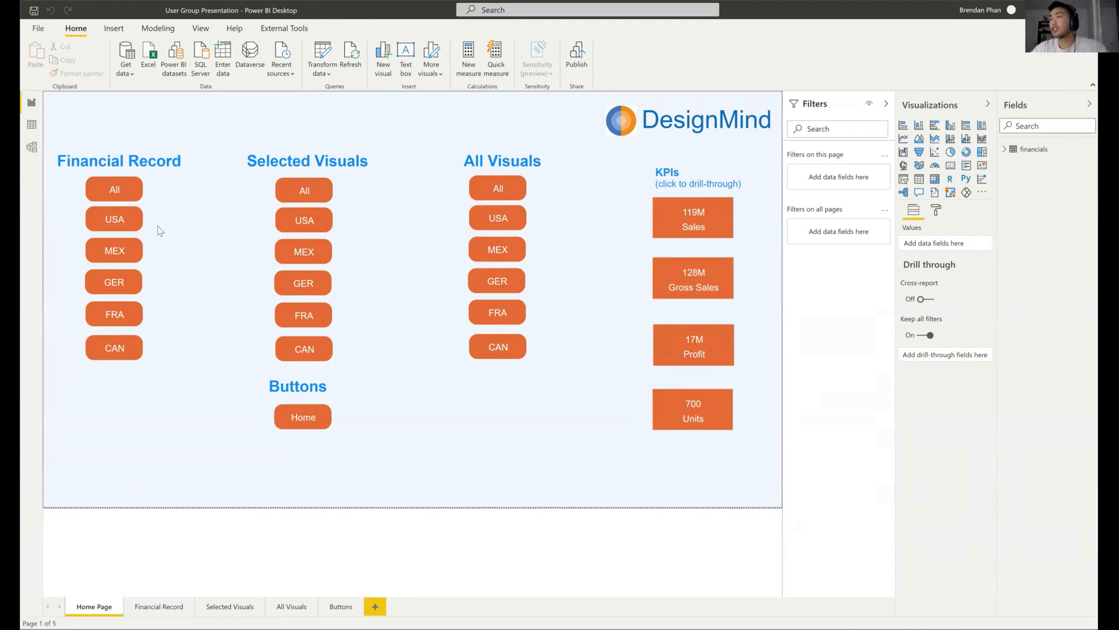
- Check the action type and assigned bookmark of the USA button under Financial Record, including the list of available bookmarks
click(125, 222)
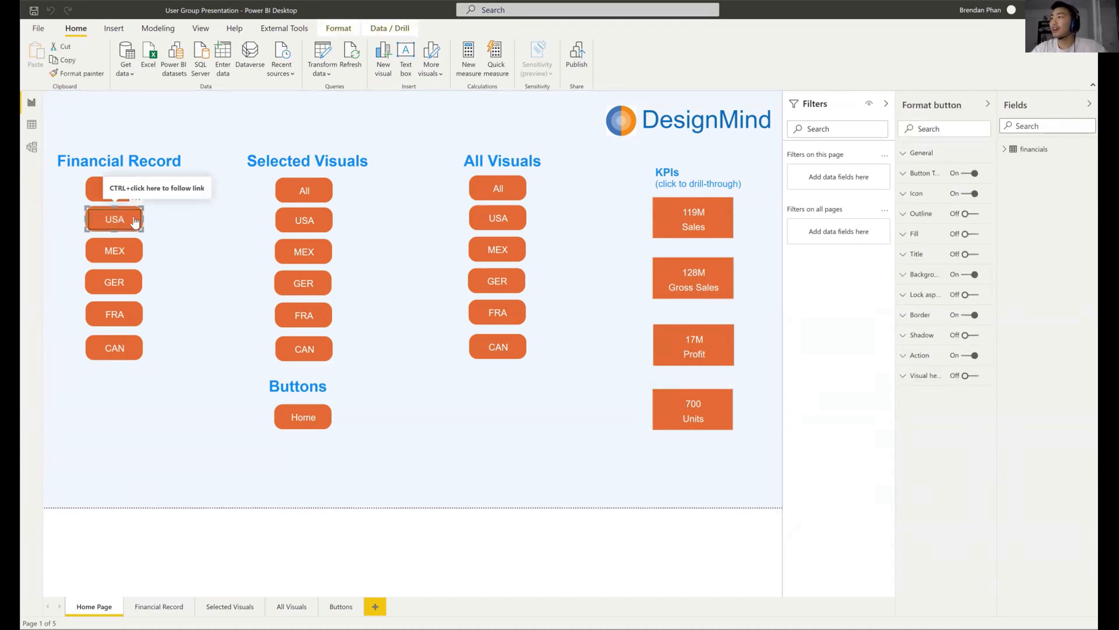
click(900, 356)
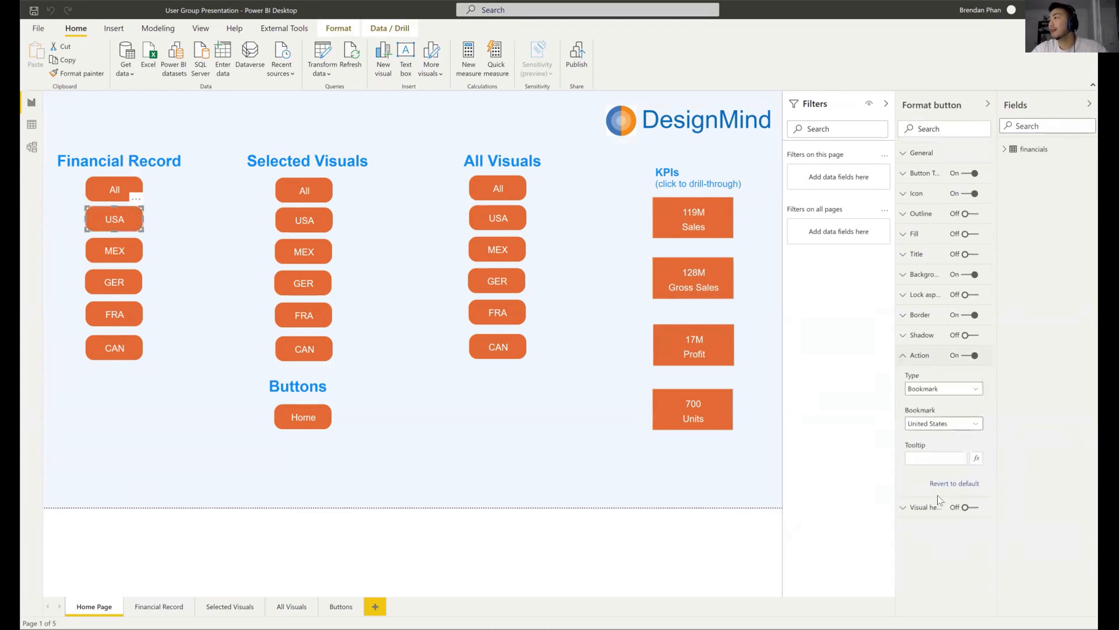
click(925, 428)
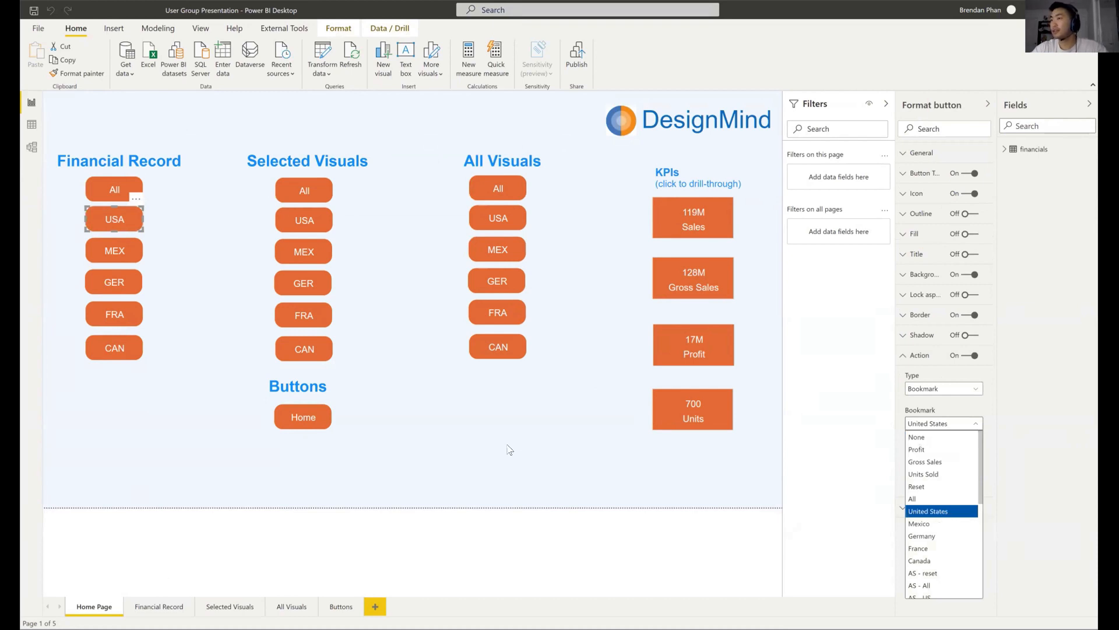
click(631, 451)
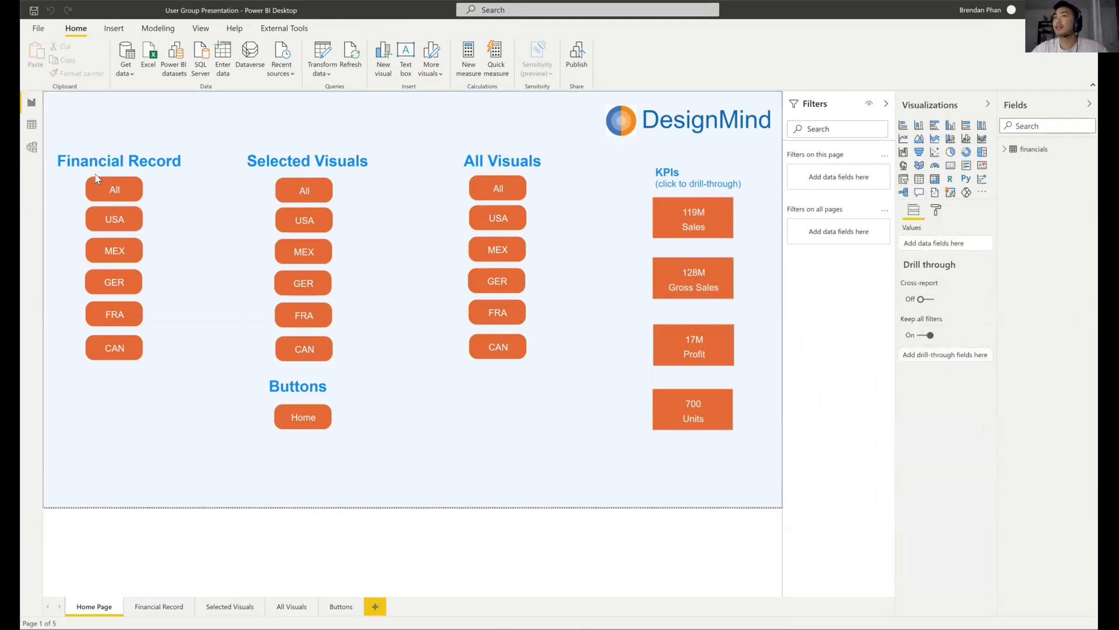
- Follow the USA button's link under Financial Record to view its bookmarked page, and return to the Home Page
click(108, 222)
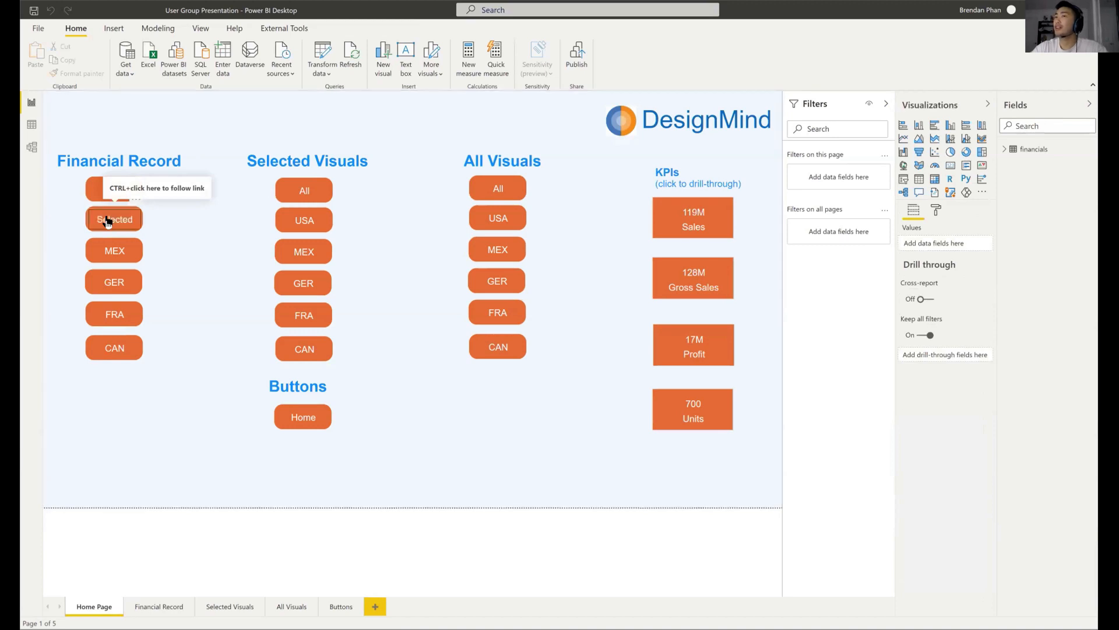
ctrl+click(107, 222)
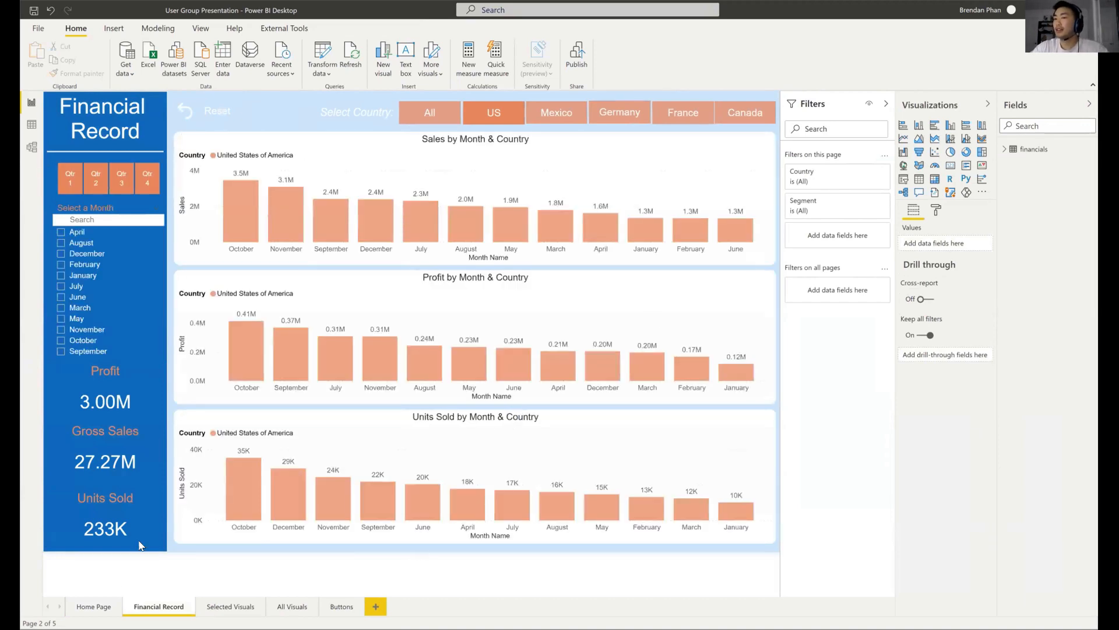
click(94, 607)
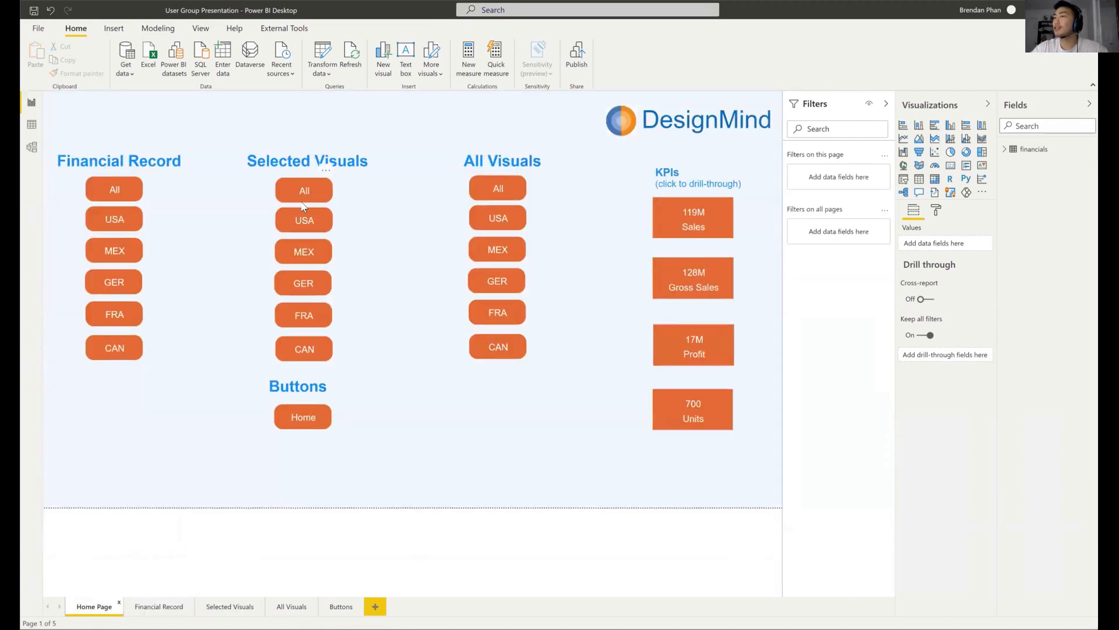
- Check the bookmark action of the USA button under Selected Visuals, follow its link, and return to the Home Page
click(287, 222)
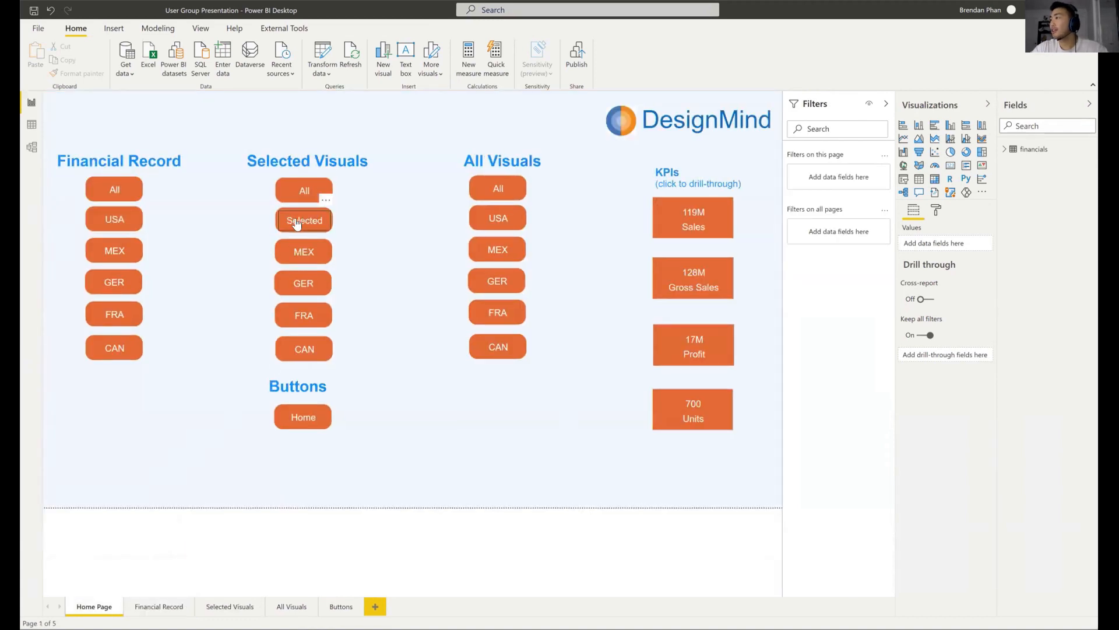
click(902, 355)
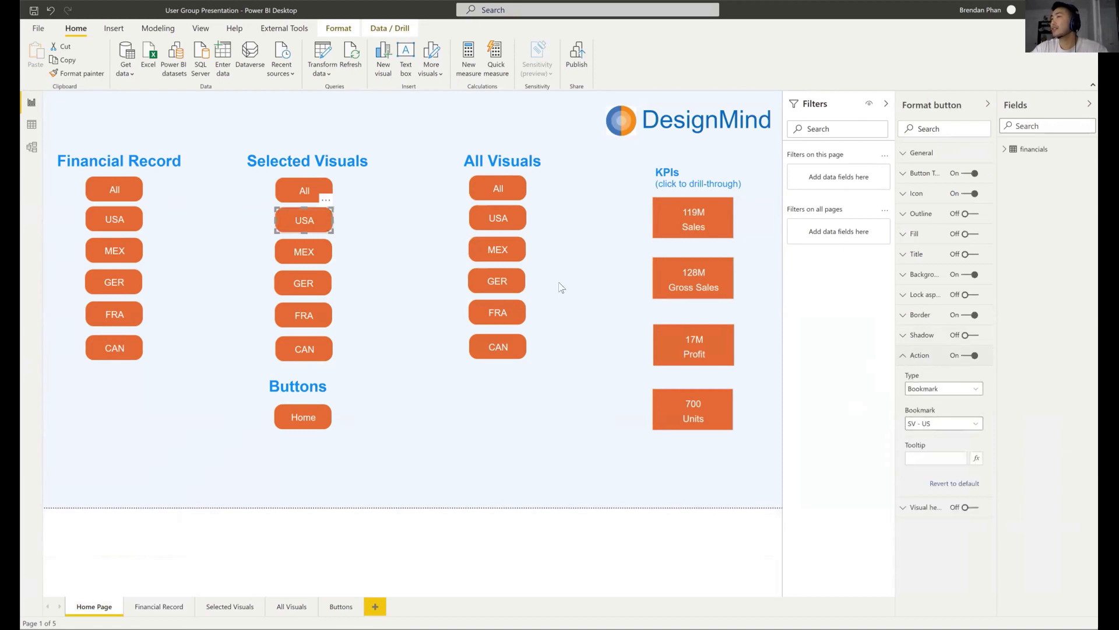
click(287, 225)
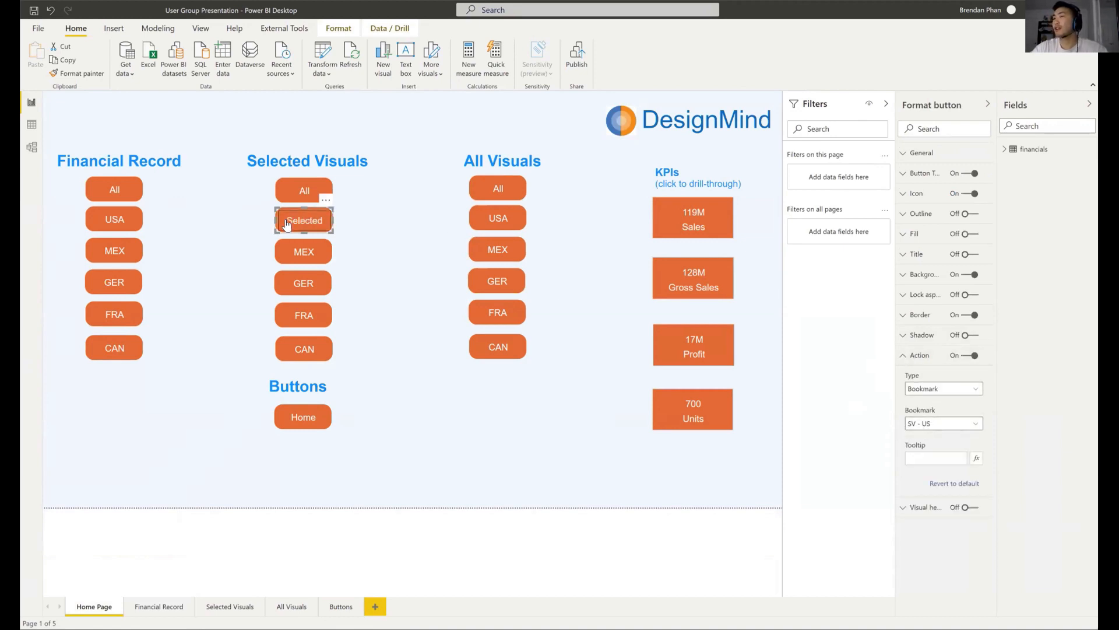
ctrl+click(286, 225)
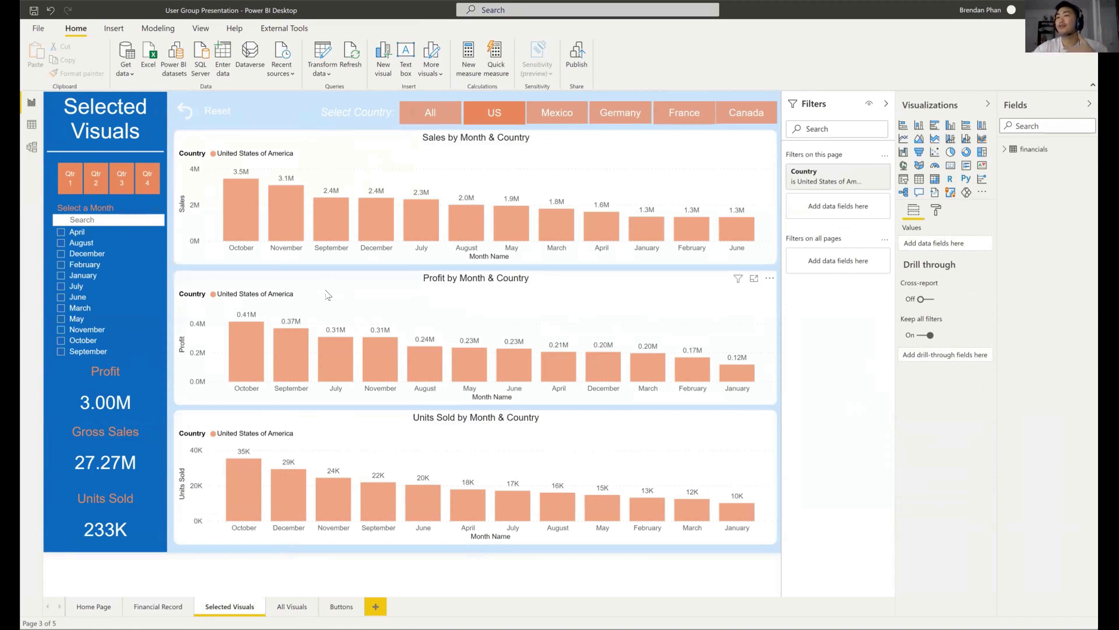
click(94, 605)
- Insert a blank button and place it just right of the Home button under the Buttons heading
click(312, 428)
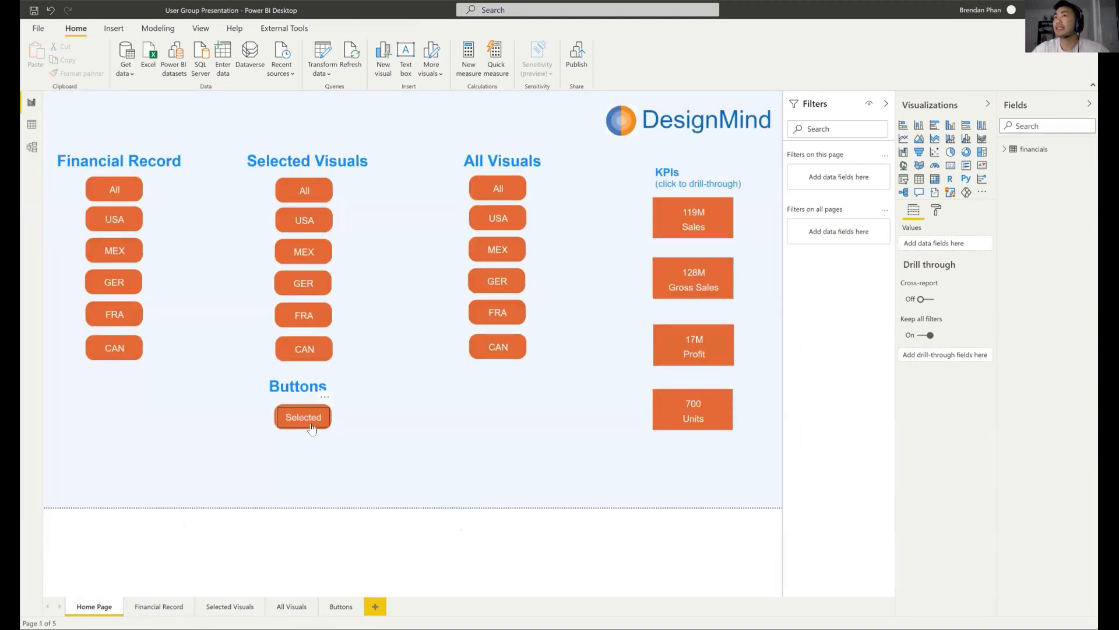
click(121, 30)
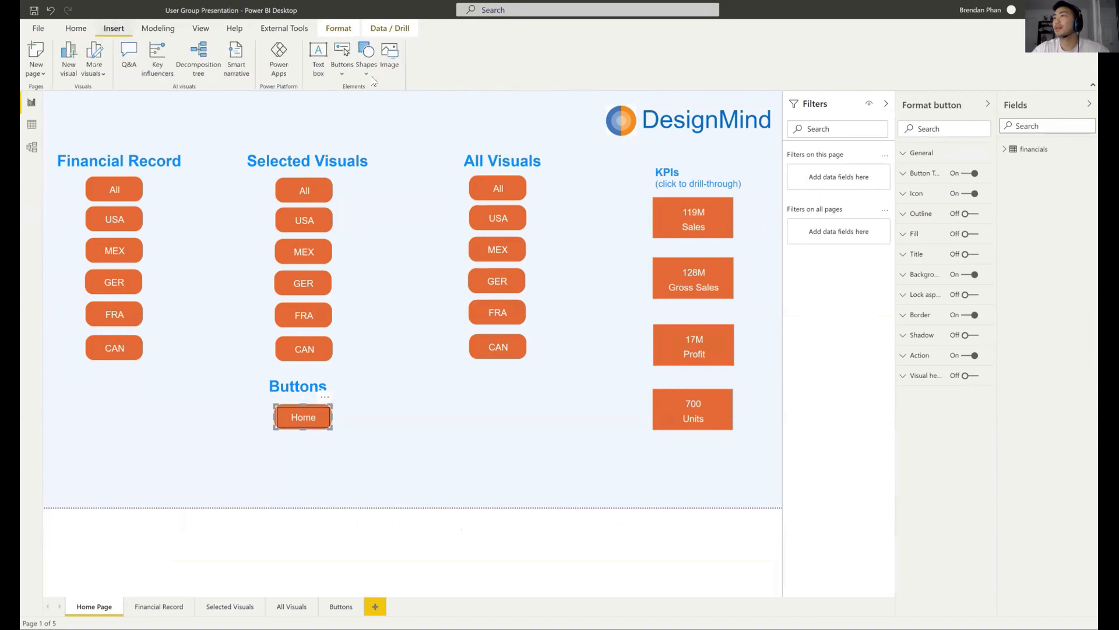
click(346, 78)
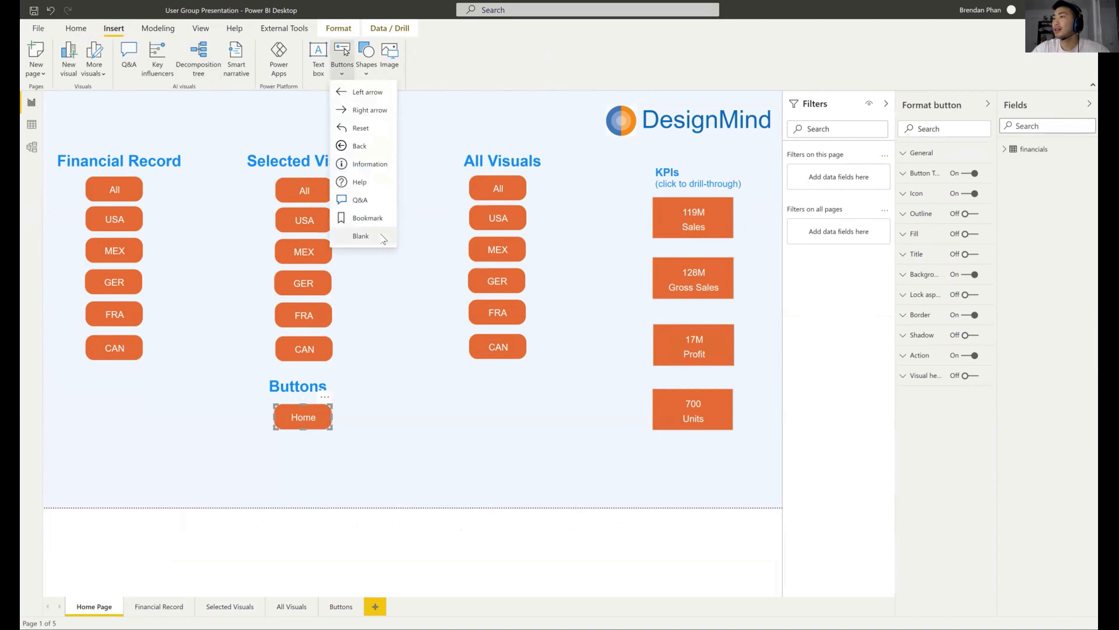
click(361, 235)
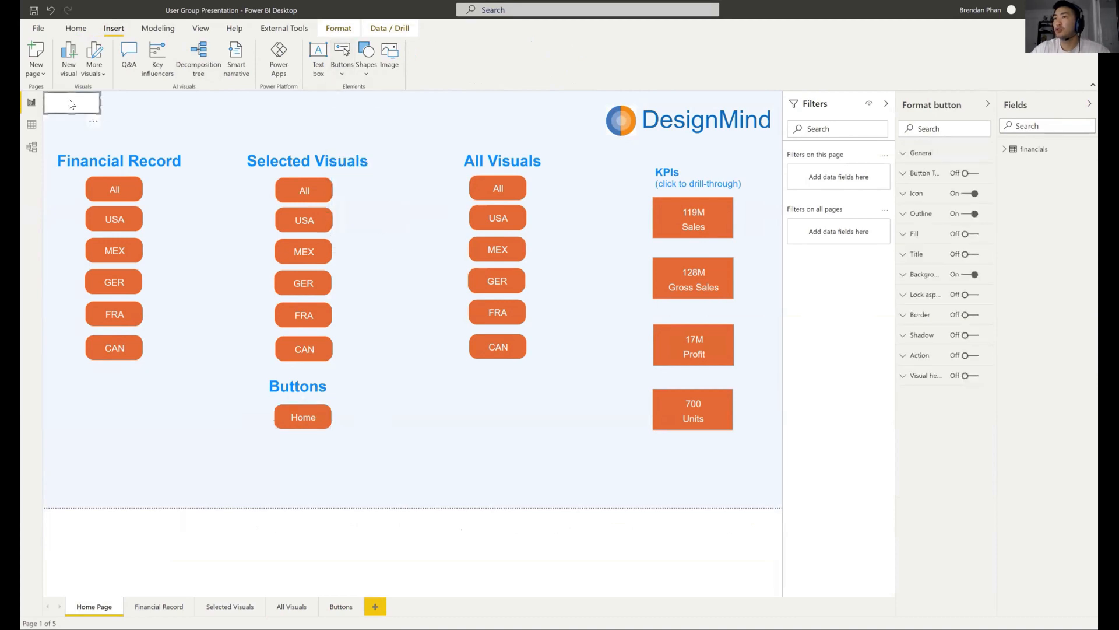
drag(68, 104, 374, 412)
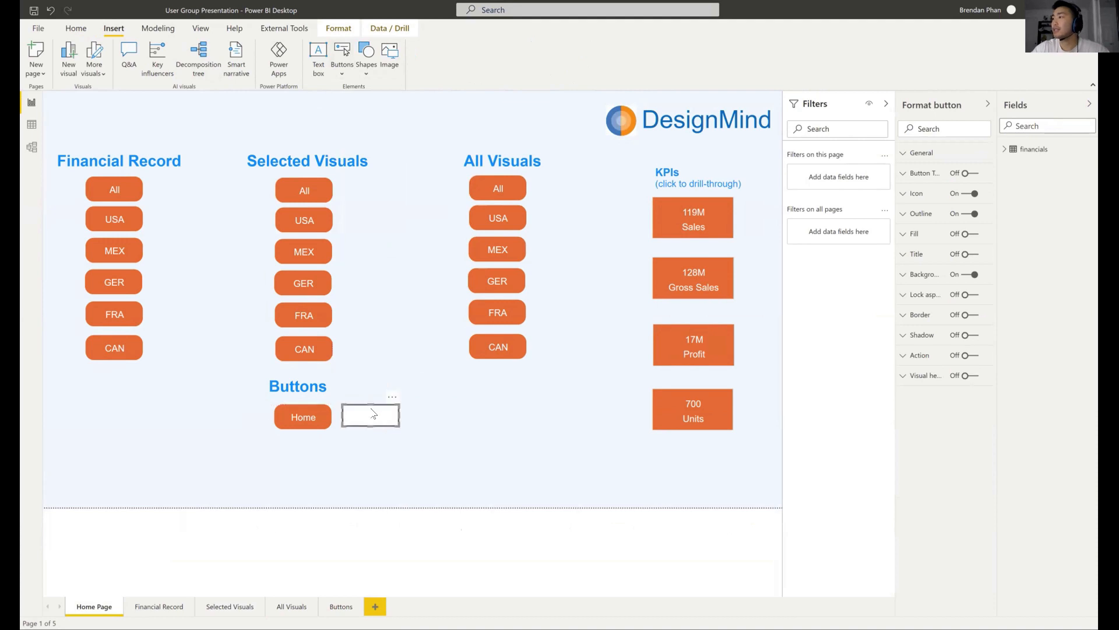
- Enable the blank button's action with type Bookmark and assign the Button - All bookmark, matching the existing Home button
click(952, 357)
click(918, 355)
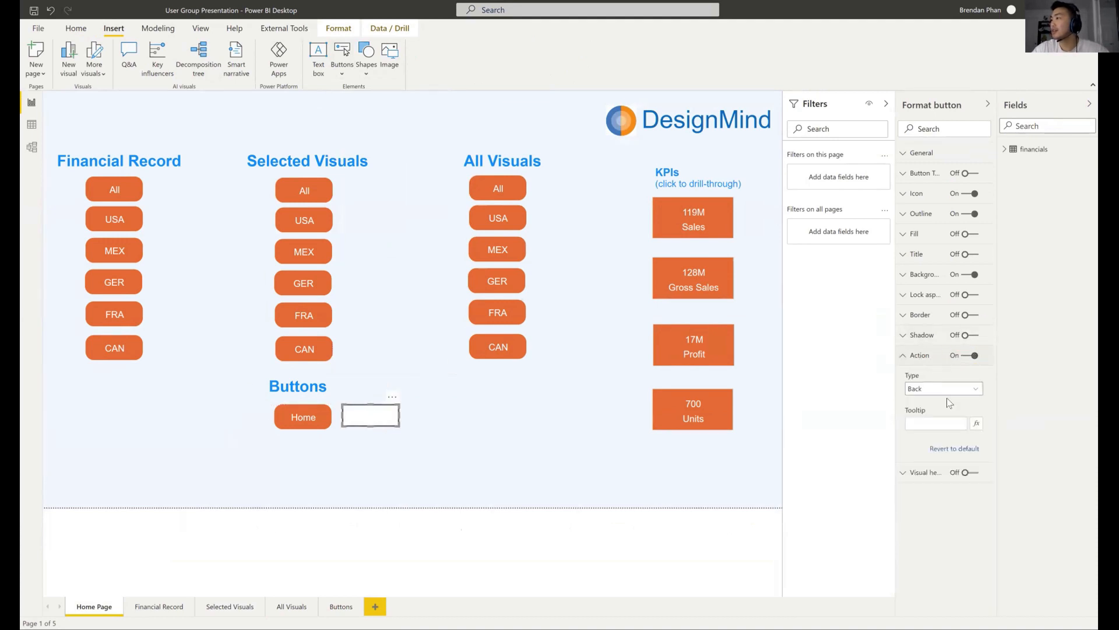
click(944, 388)
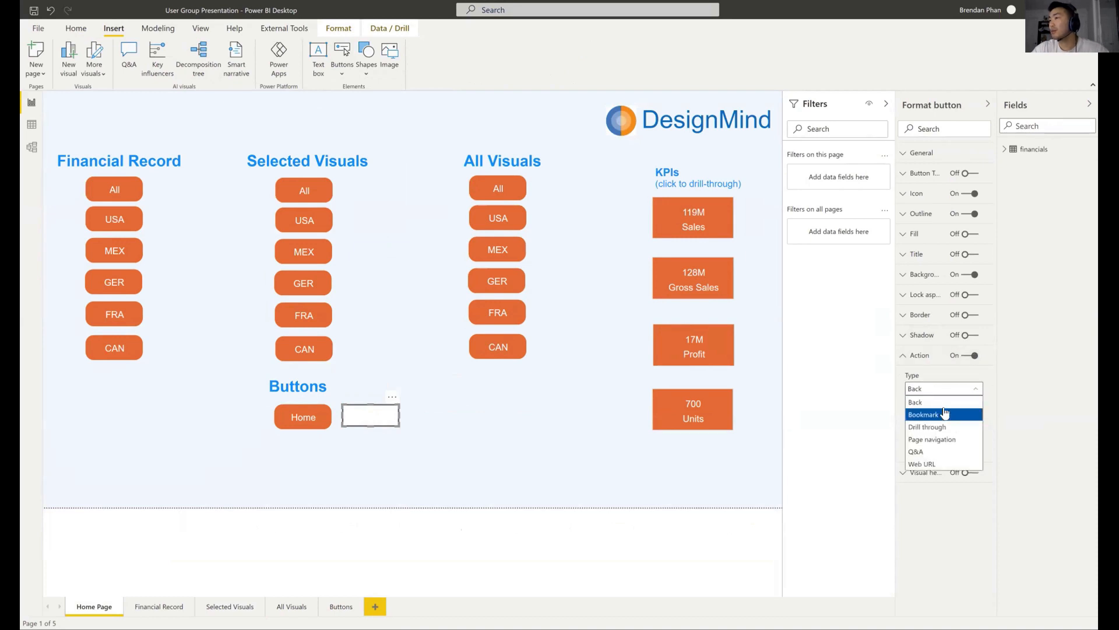
click(947, 417)
click(312, 423)
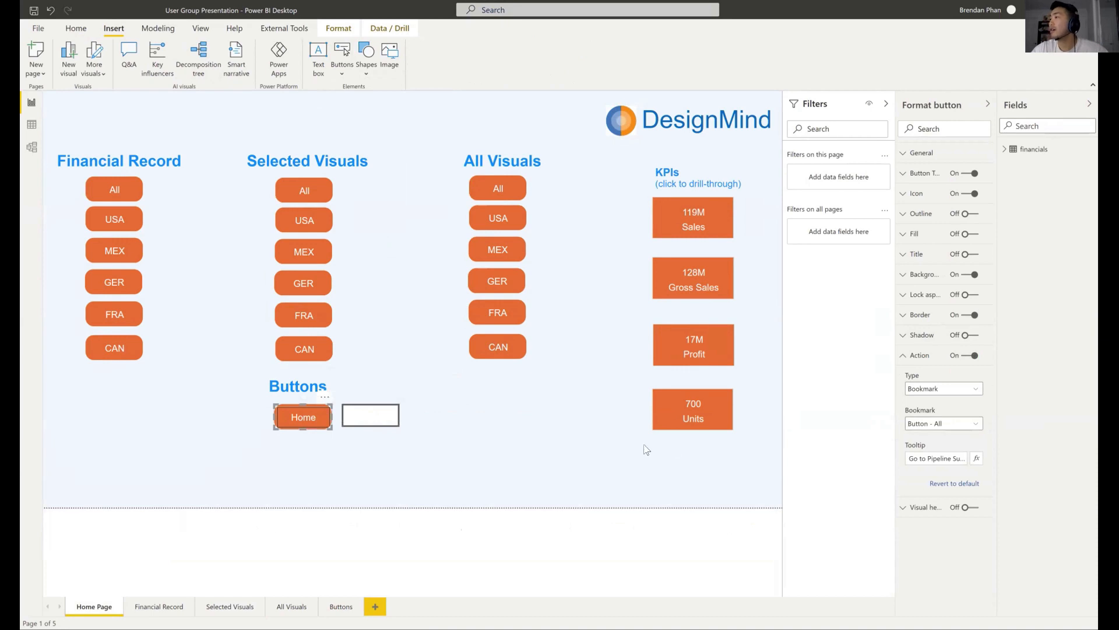
click(384, 421)
click(914, 423)
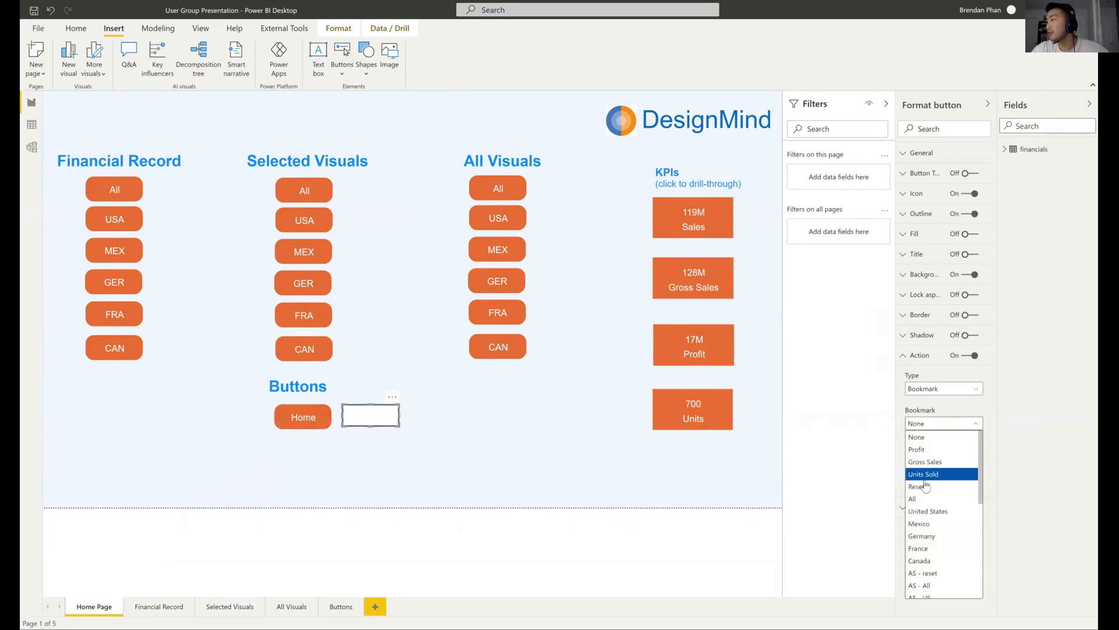
scroll(916, 513, down, 5)
click(918, 530)
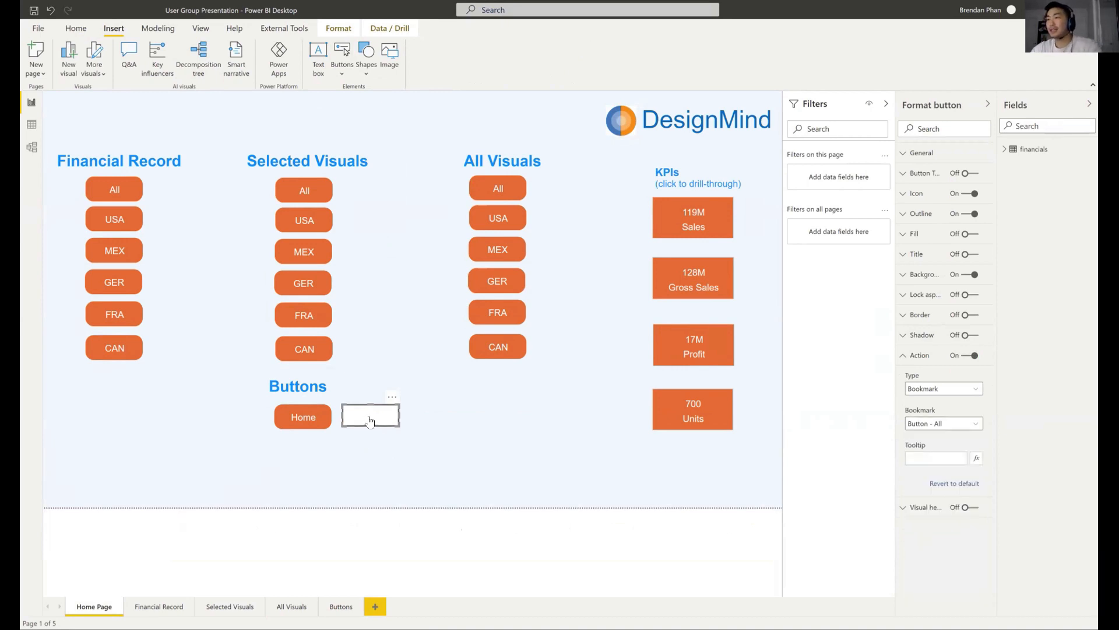
- Turn on the new button's border with a radius of 15 px and a white colour
click(959, 315)
click(901, 315)
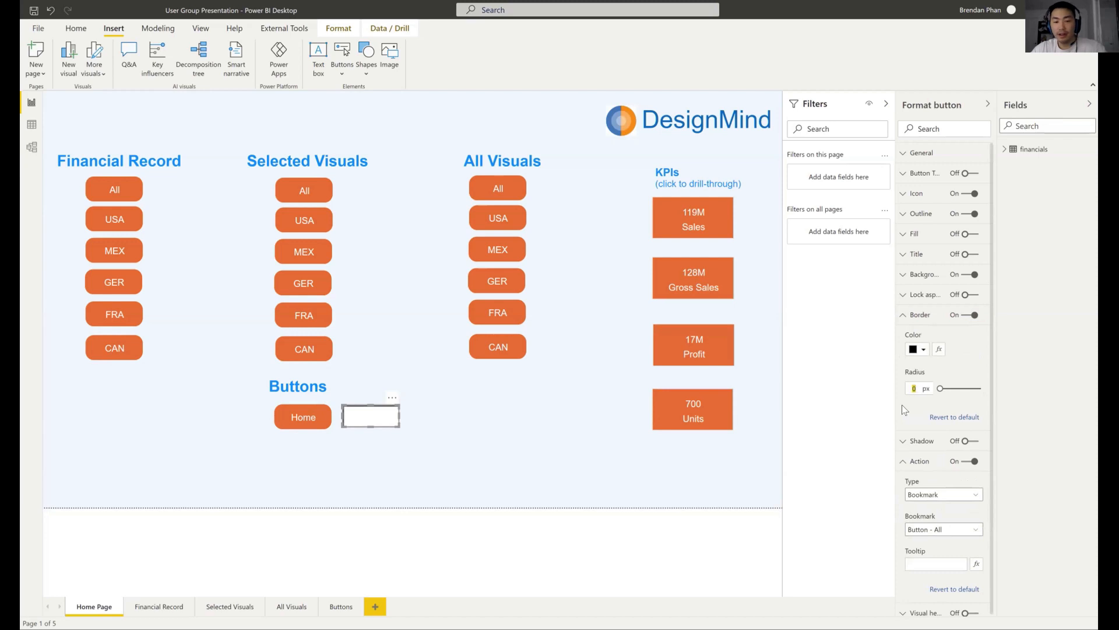
text(15)
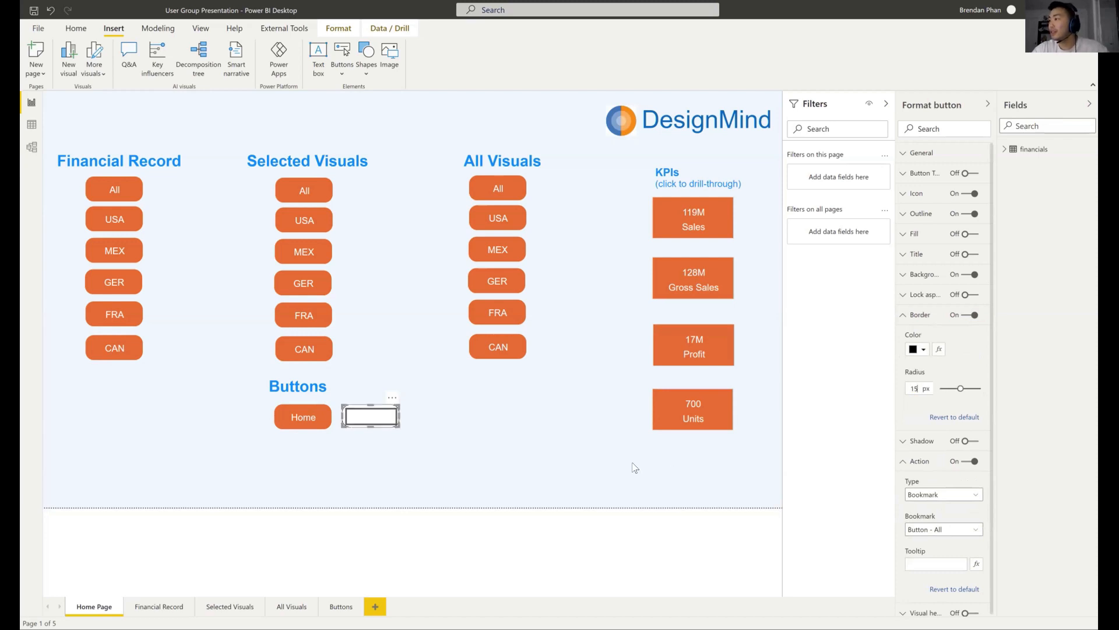
click(914, 350)
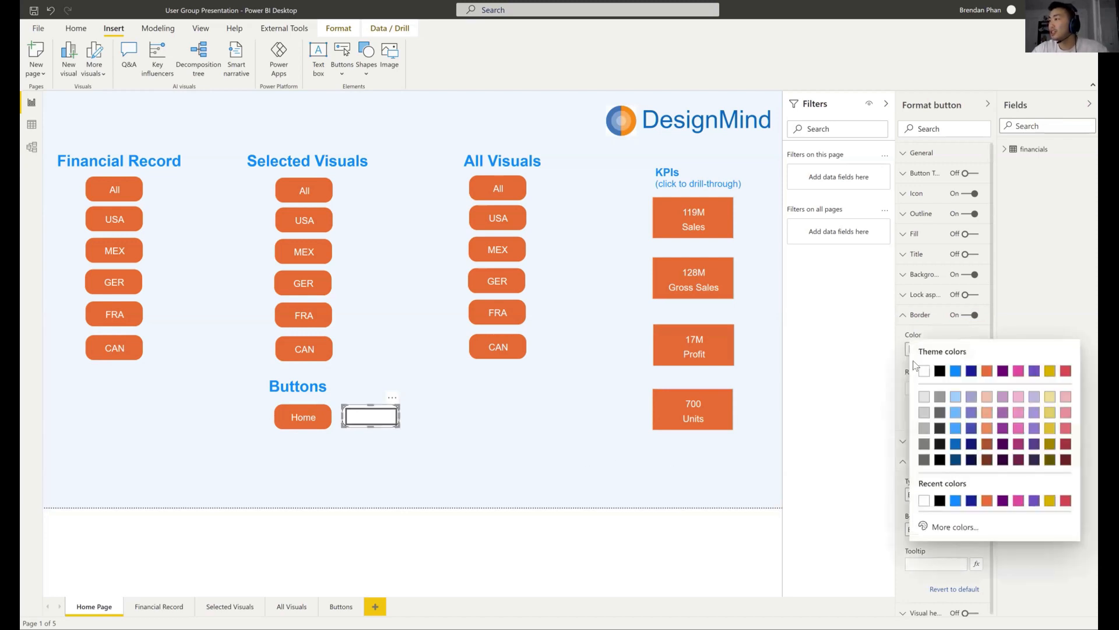
click(923, 370)
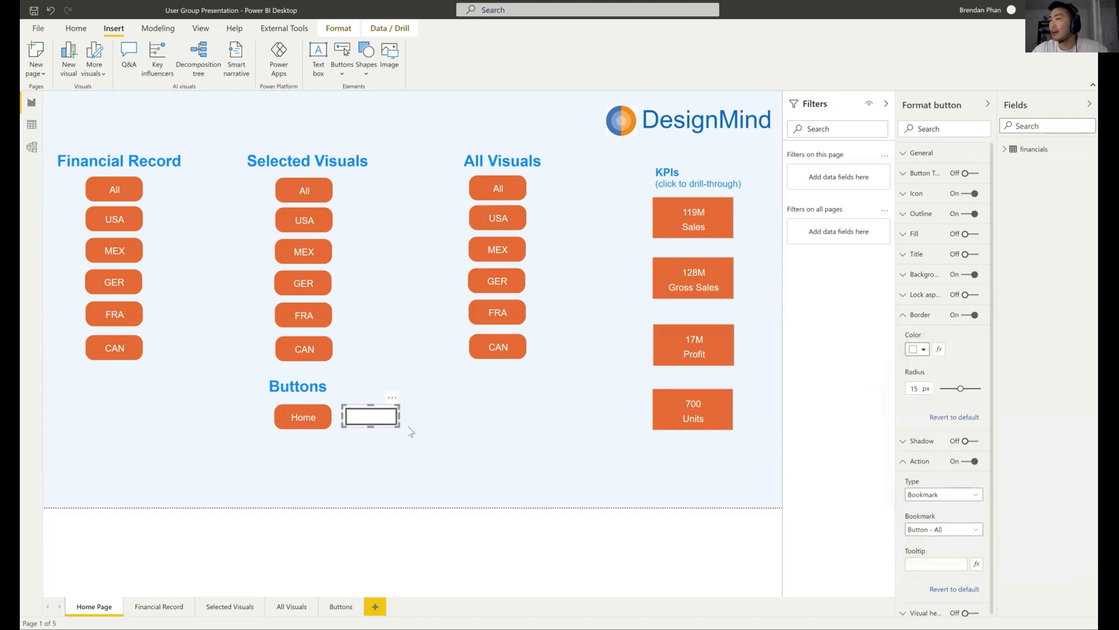
click(749, 323)
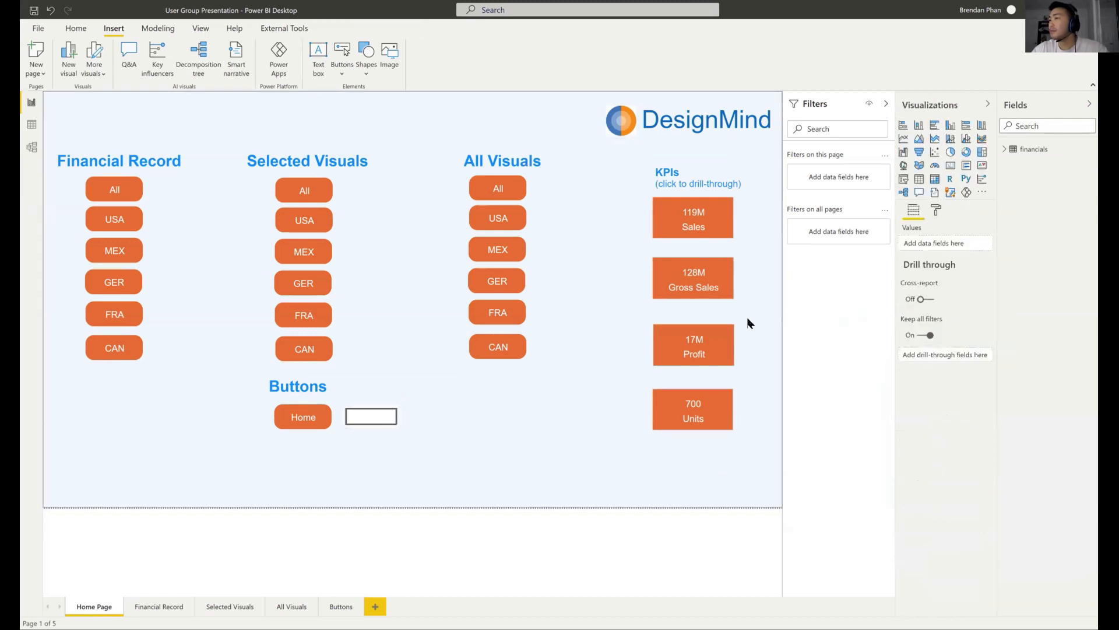
- Set the new button's background to the orange theme colour and turn off its outline
click(389, 423)
click(923, 274)
click(910, 311)
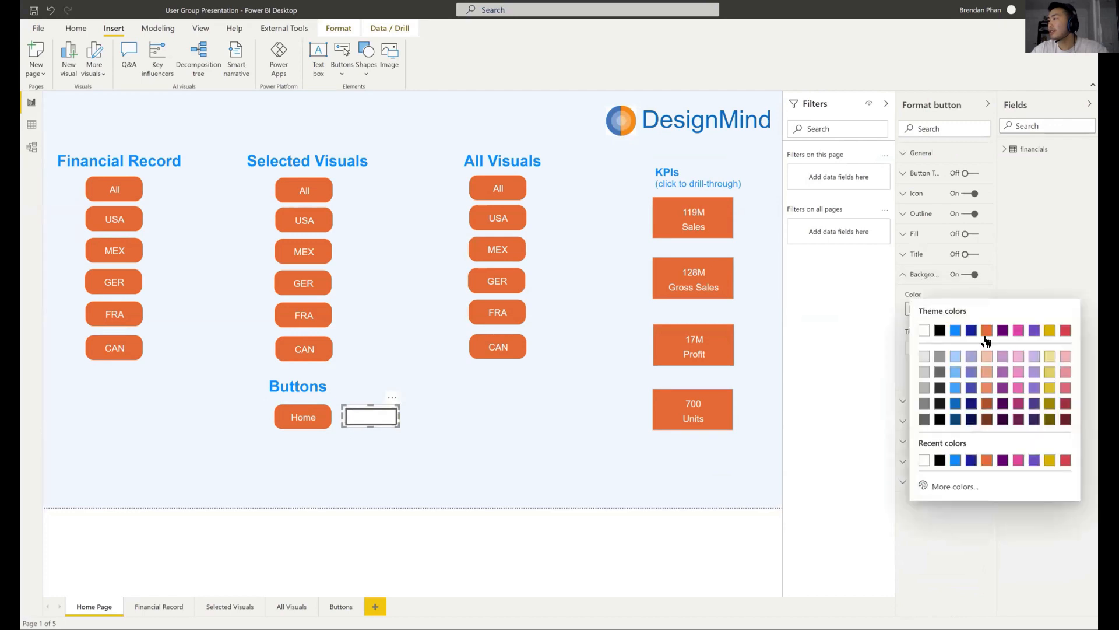
click(988, 331)
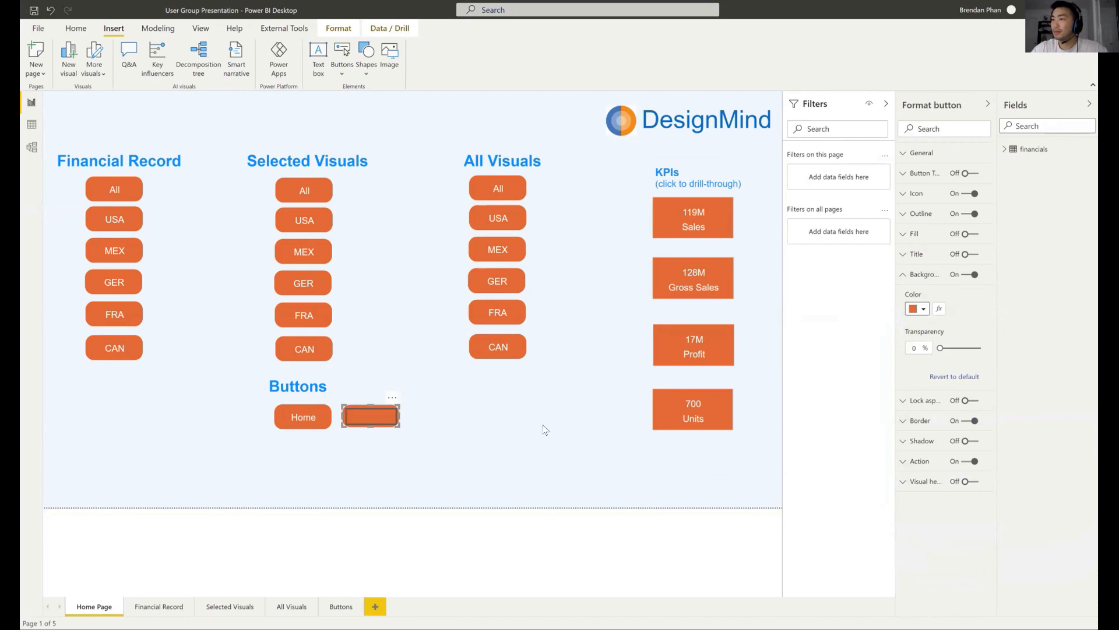
click(924, 275)
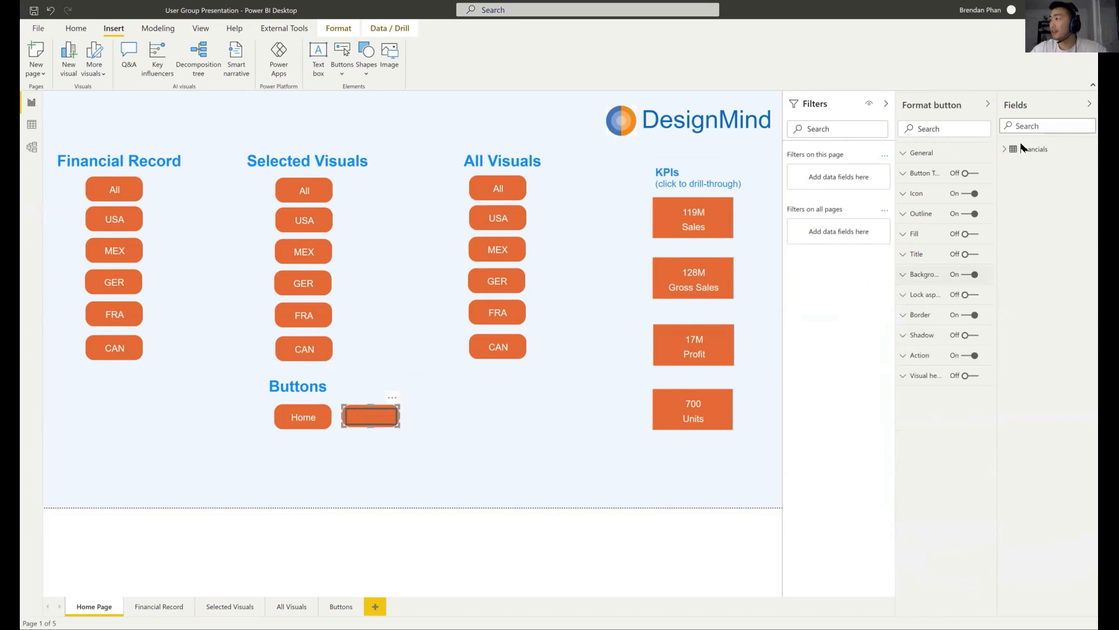
click(963, 214)
- Turn on the new button's text, enter "Home" as the default-state label, and make the font white
click(962, 174)
click(969, 173)
click(907, 173)
click(934, 226)
text(Home)
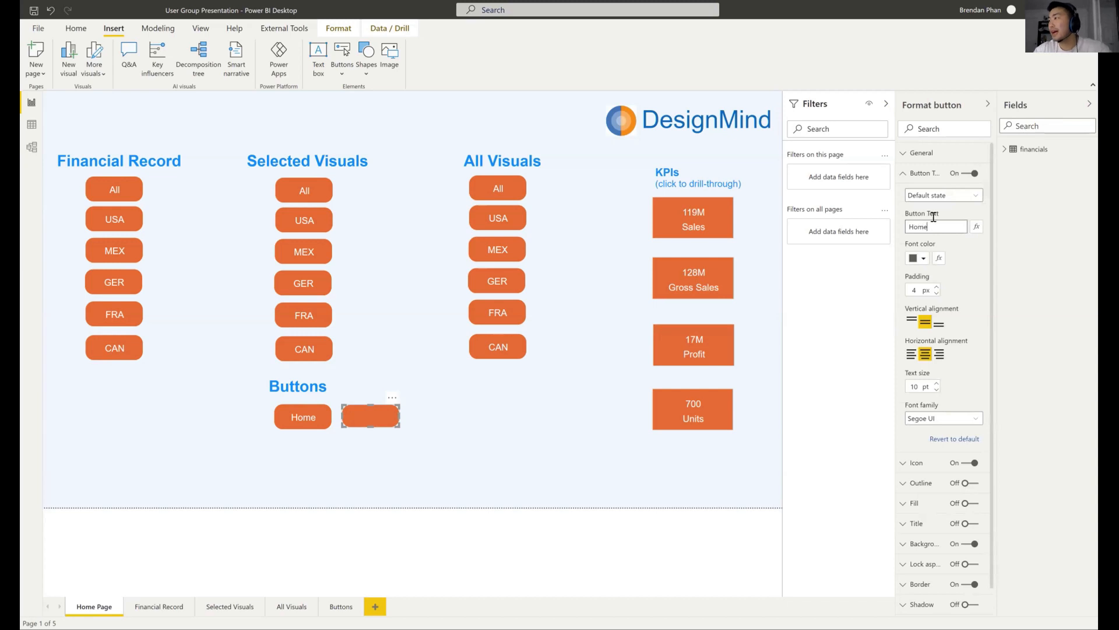
click(915, 258)
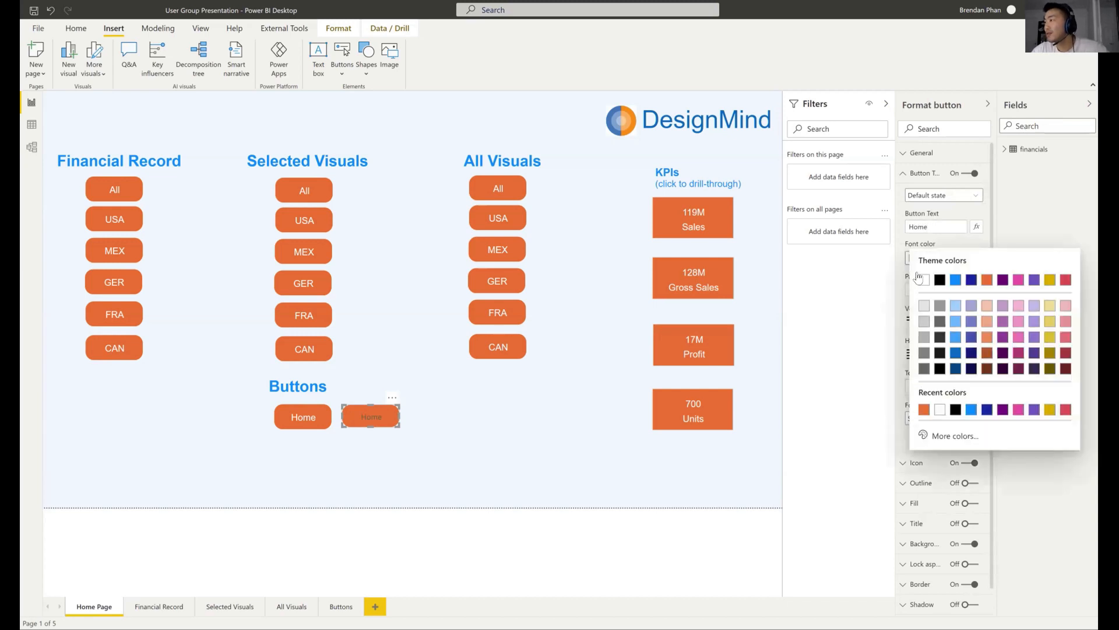
click(923, 280)
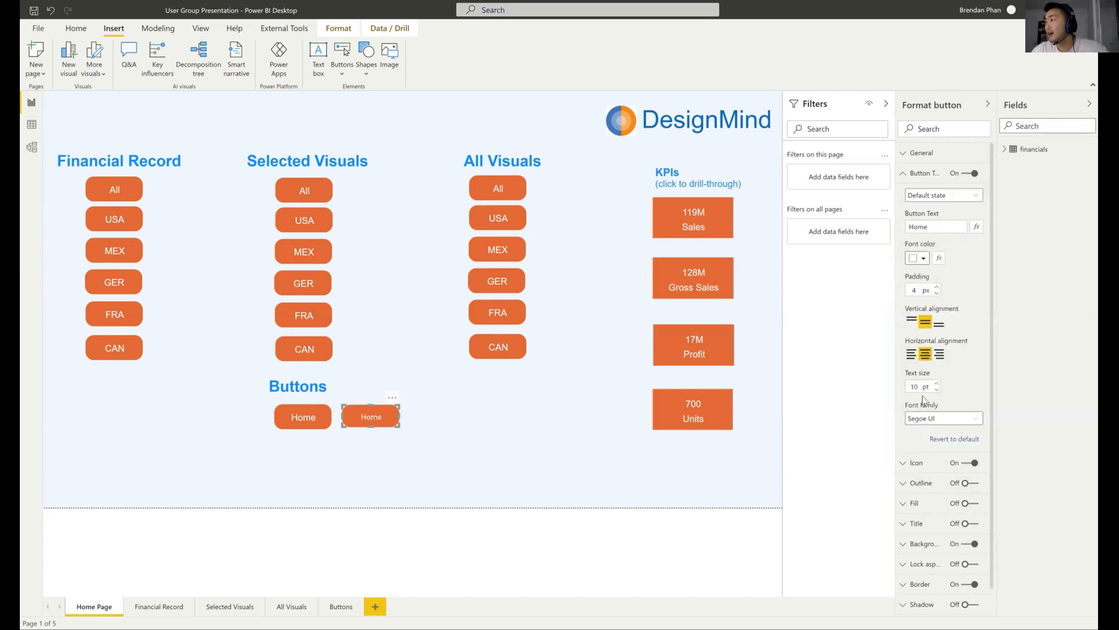
- Set the new Home button's text size to 12 pt and its font family to Arial
click(935, 384)
click(935, 383)
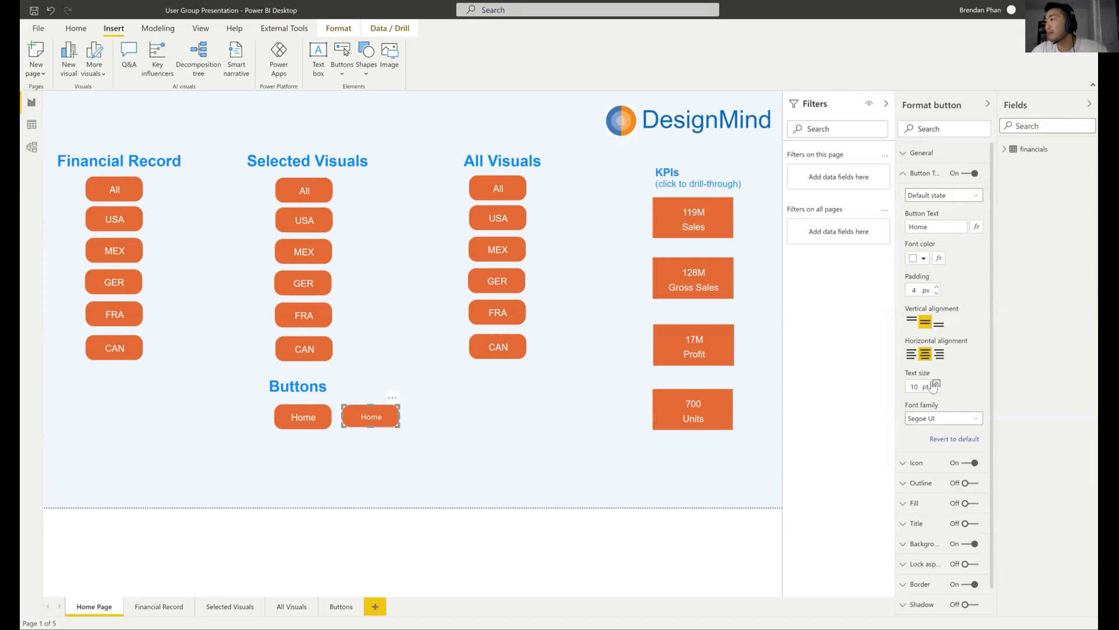
click(938, 418)
click(924, 432)
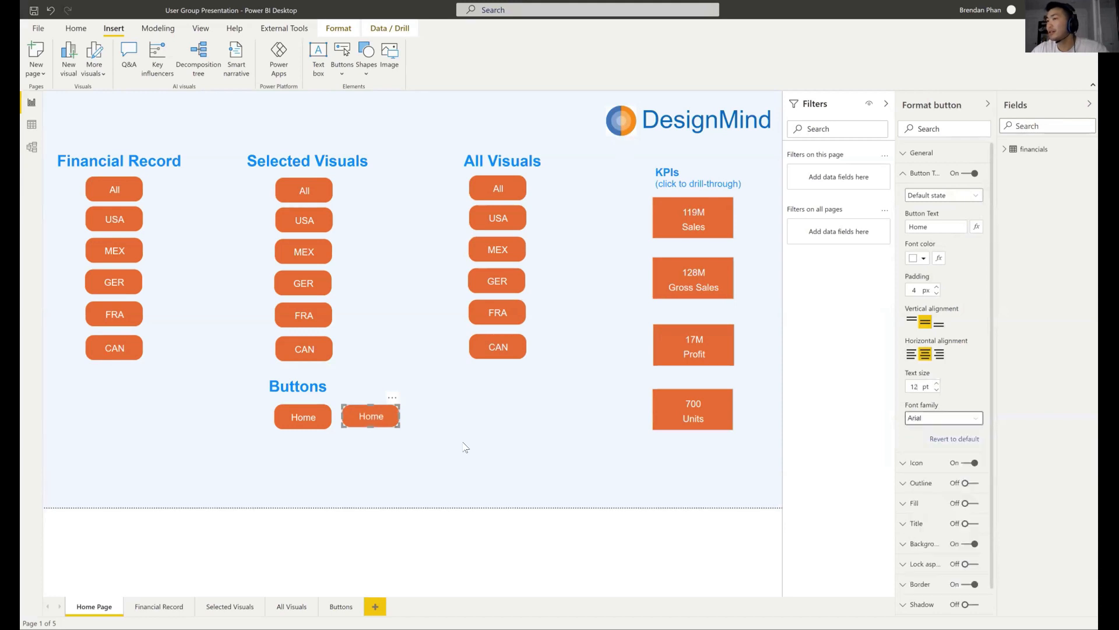
click(380, 455)
click(360, 421)
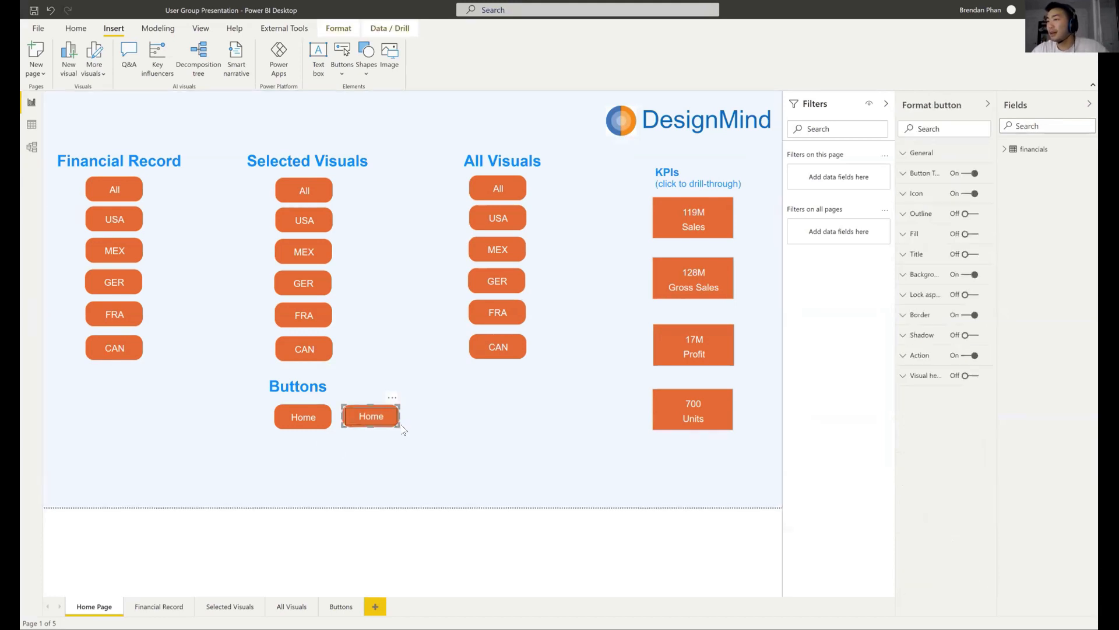
- Enlarge the new Home button slightly to match the size of the neighbouring Home button
drag(394, 428, 398, 431)
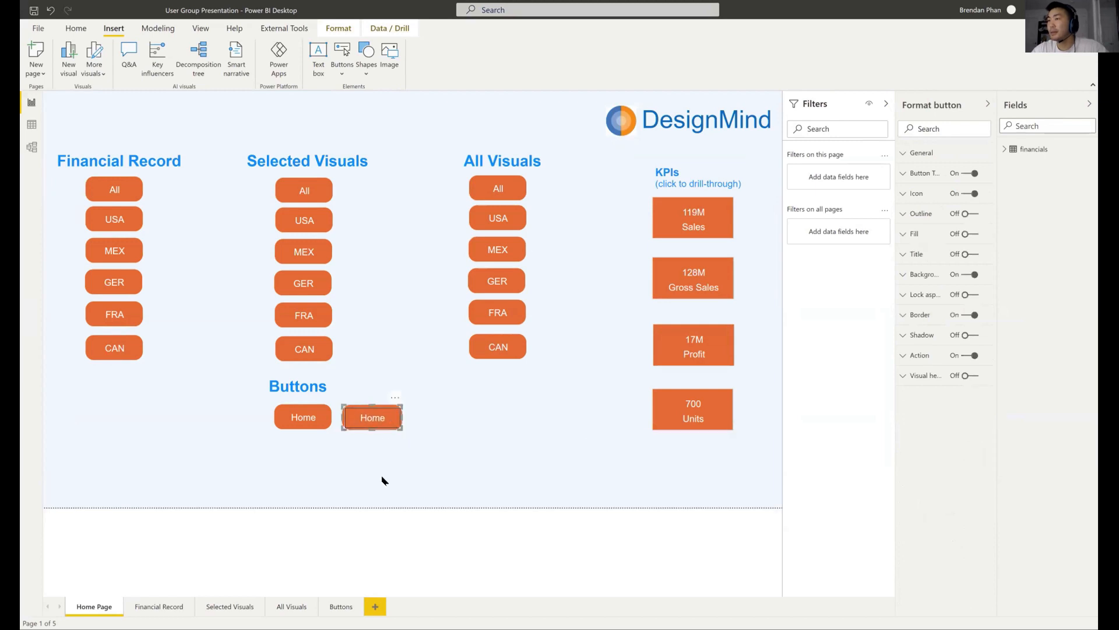
click(202, 518)
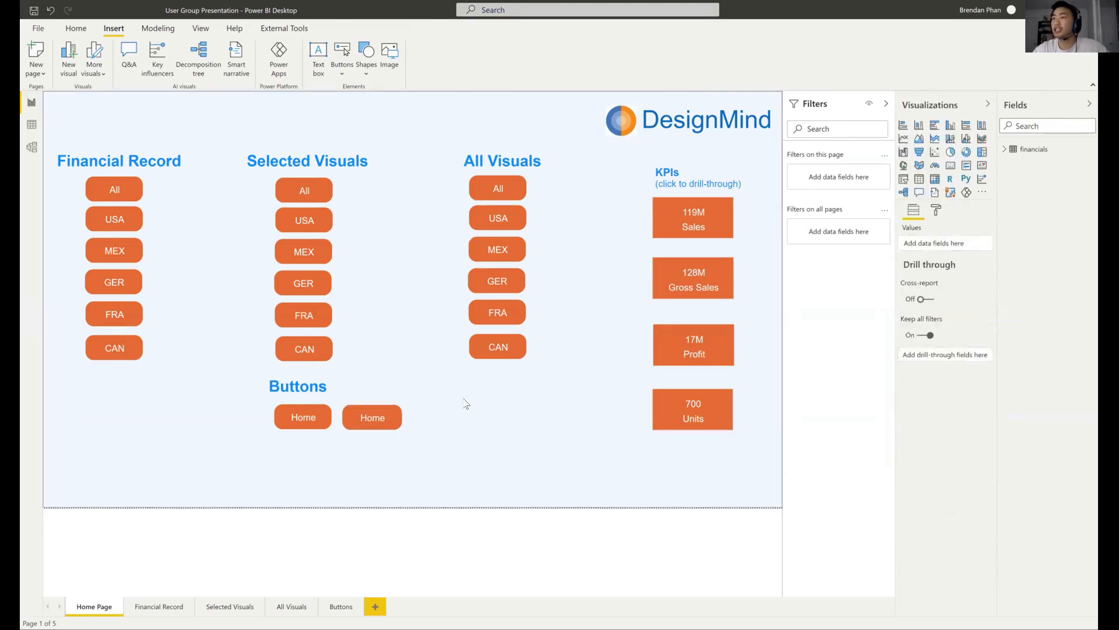
- Test the bookmark links of the new and the original Home buttons, returning to the Home Page after each
ctrl+click(369, 423)
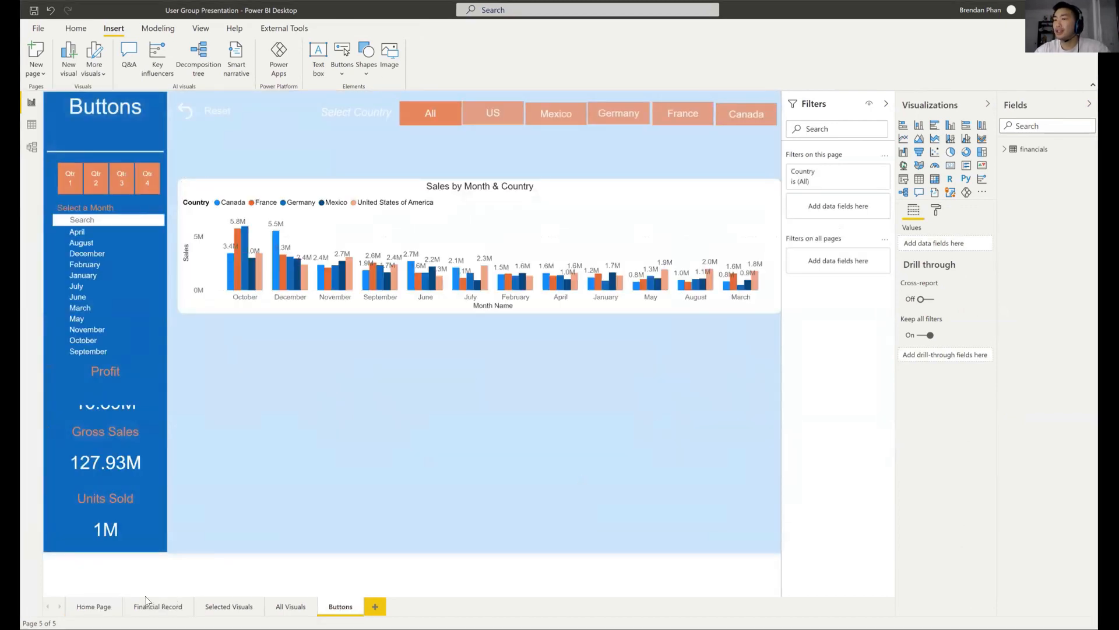
click(104, 608)
click(305, 420)
ctrl+click(304, 420)
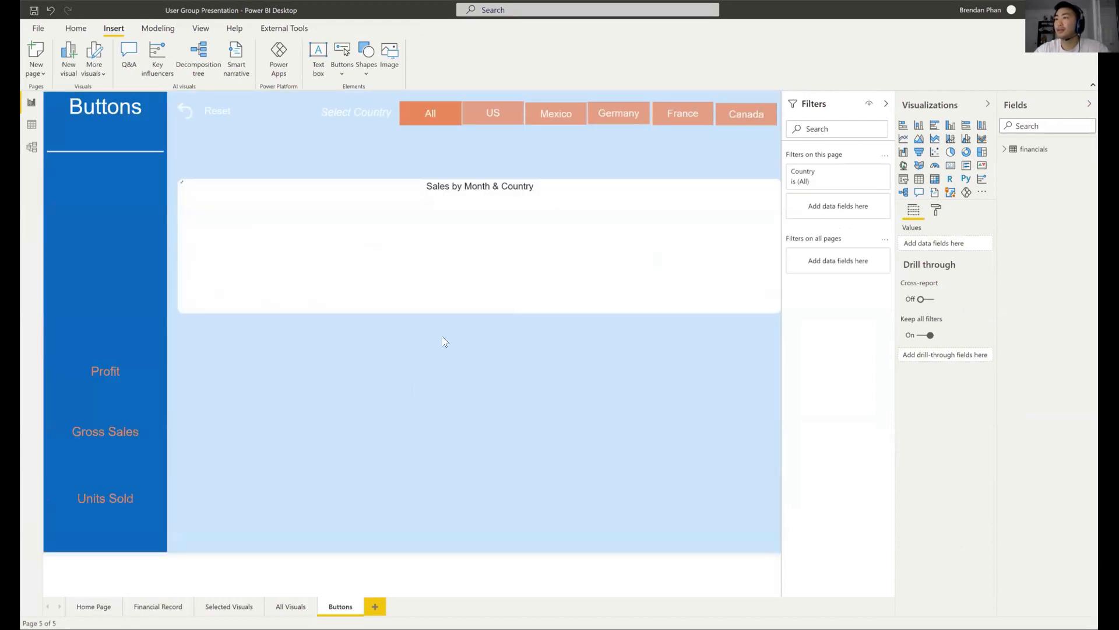
click(94, 606)
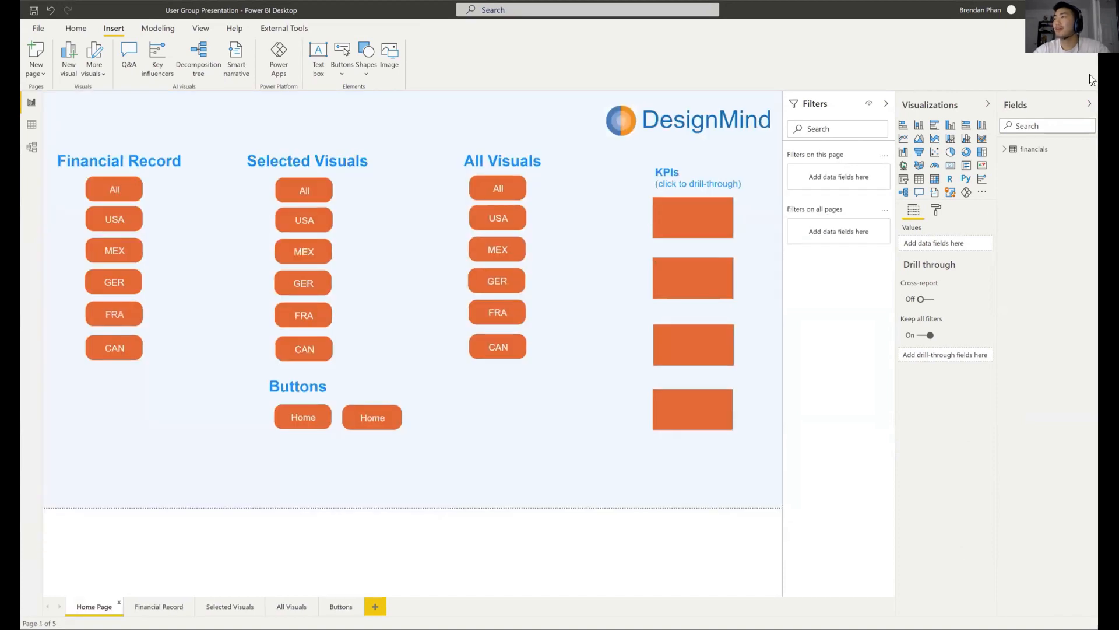
- Inspect the Units KPI card and the invisible button covering it, and follow that button's link
click(656, 412)
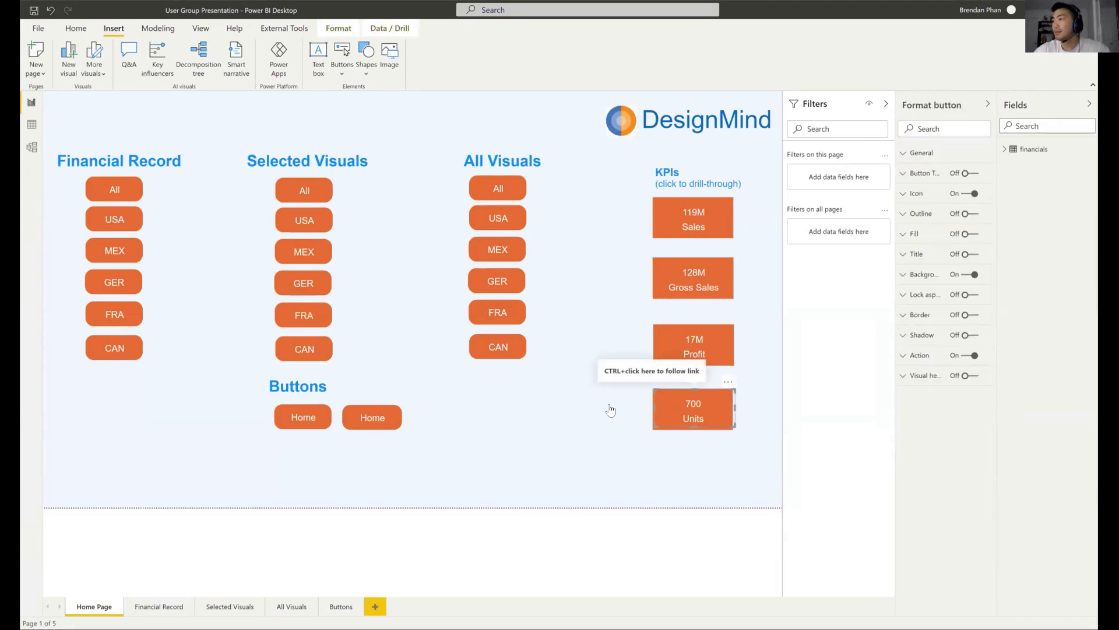
click(706, 409)
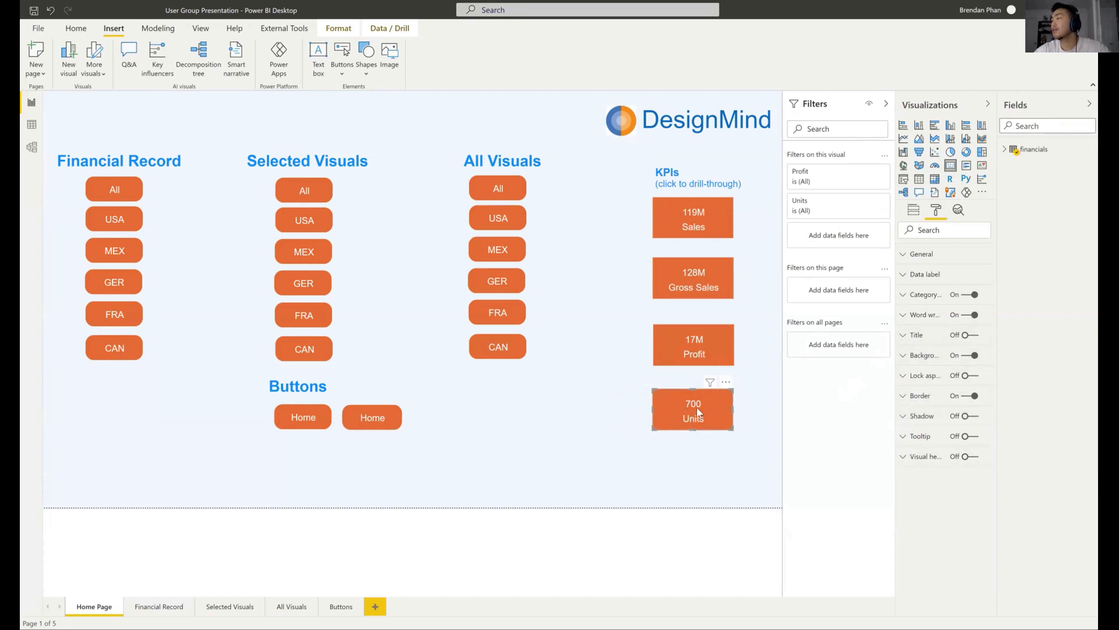
click(611, 419)
drag(611, 419, 705, 419)
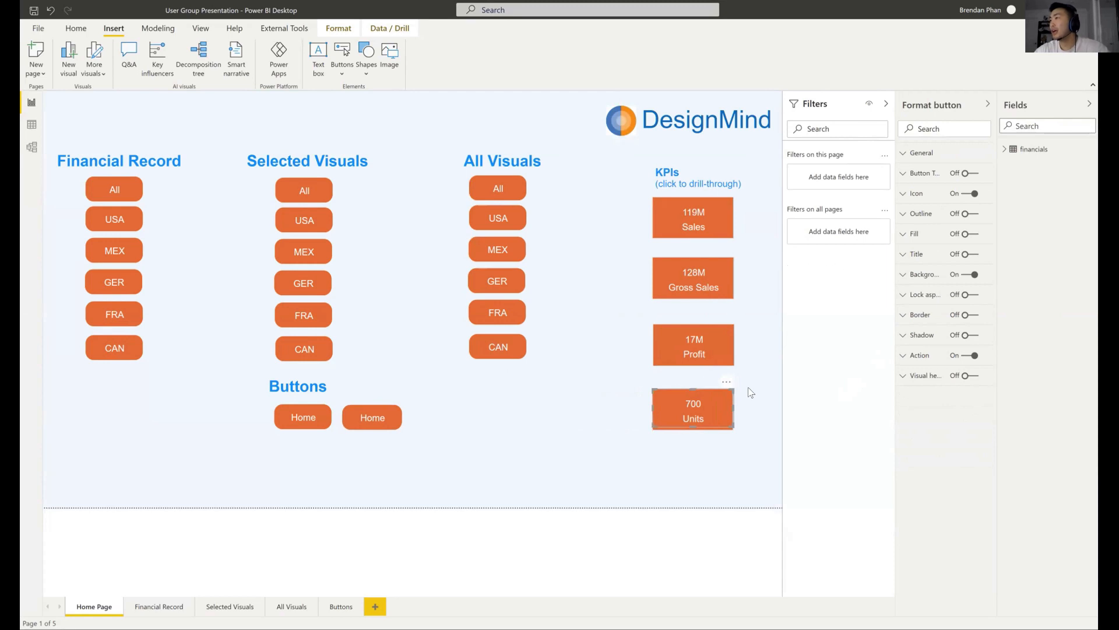
ctrl+click(709, 413)
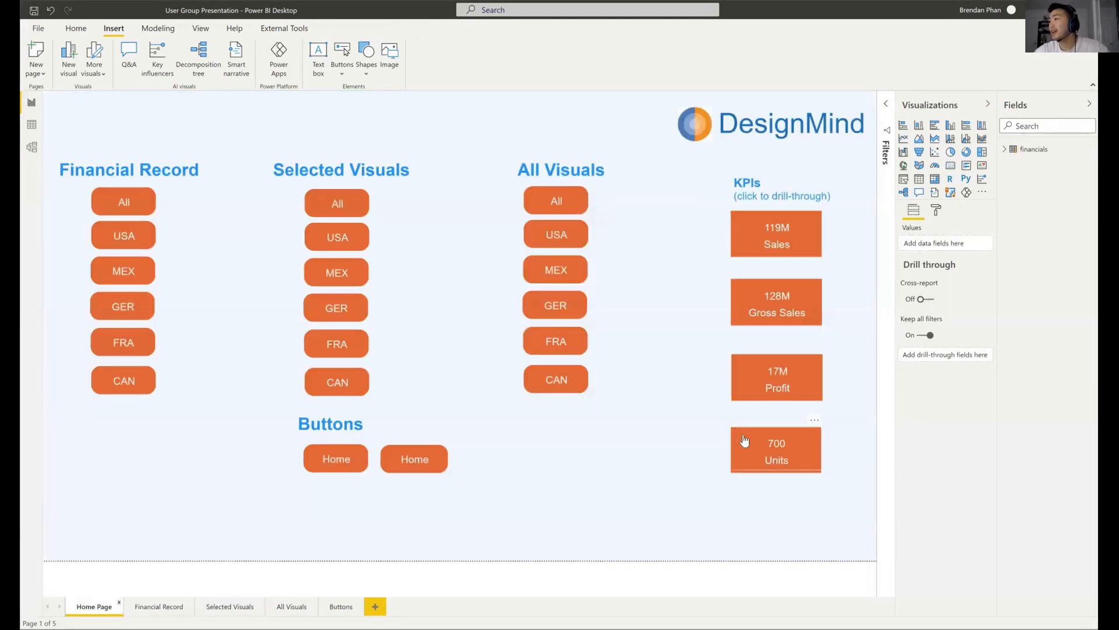
- Move the transparent button below the Units card and examine its bookmark action settings
drag(740, 442, 738, 505)
click(904, 355)
click(925, 430)
click(924, 430)
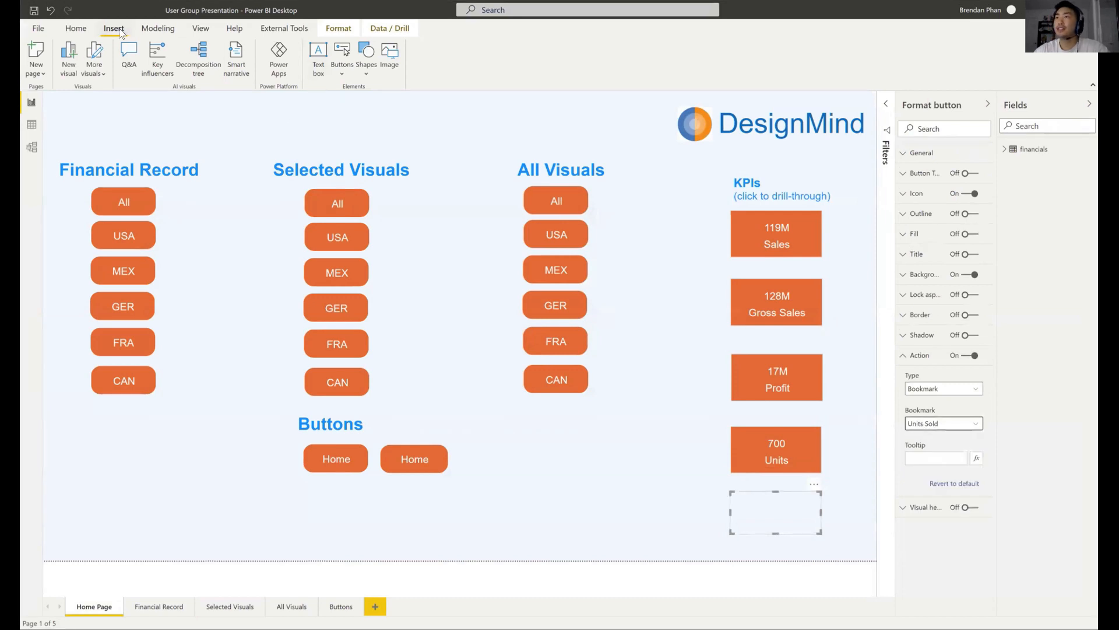
- Insert a blank button and place it directly over the Units KPI card, covering the whole card
click(343, 74)
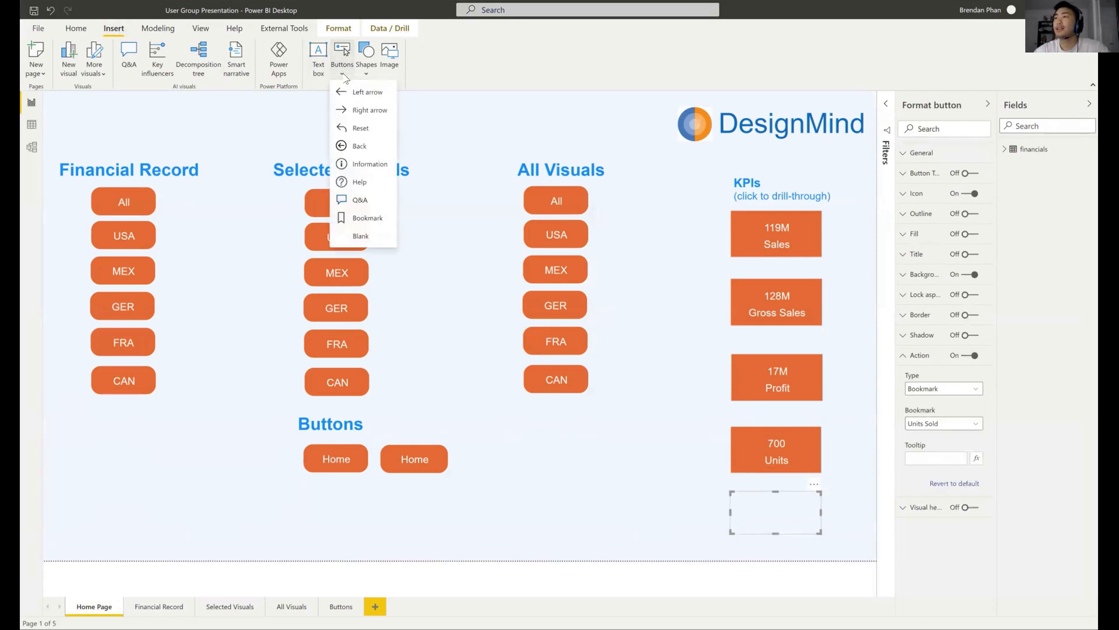
click(361, 236)
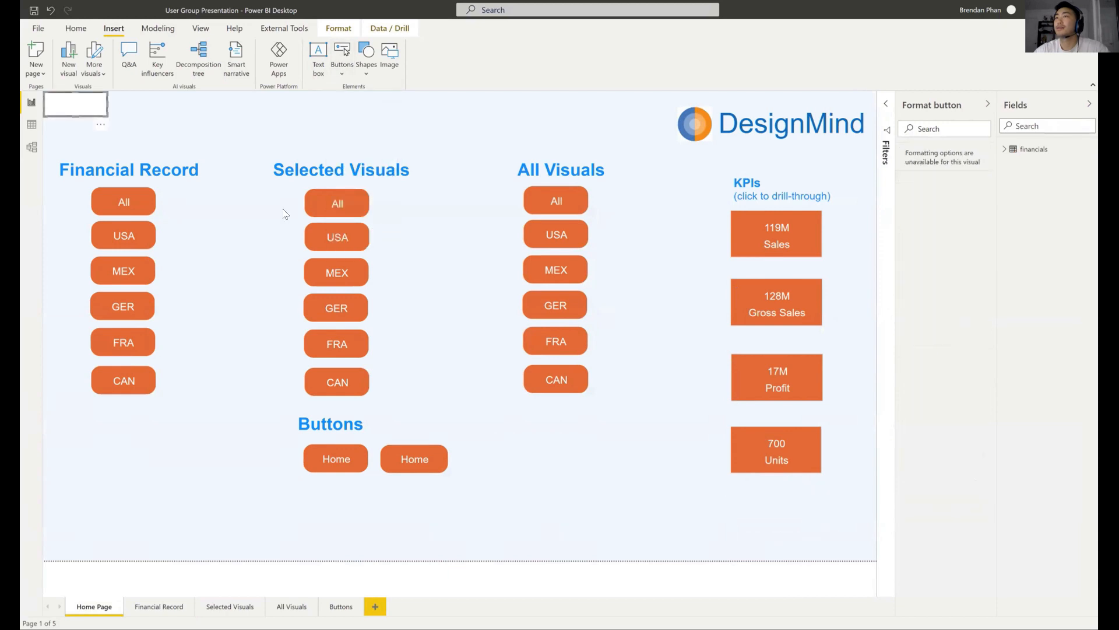
drag(455, 320, 809, 464)
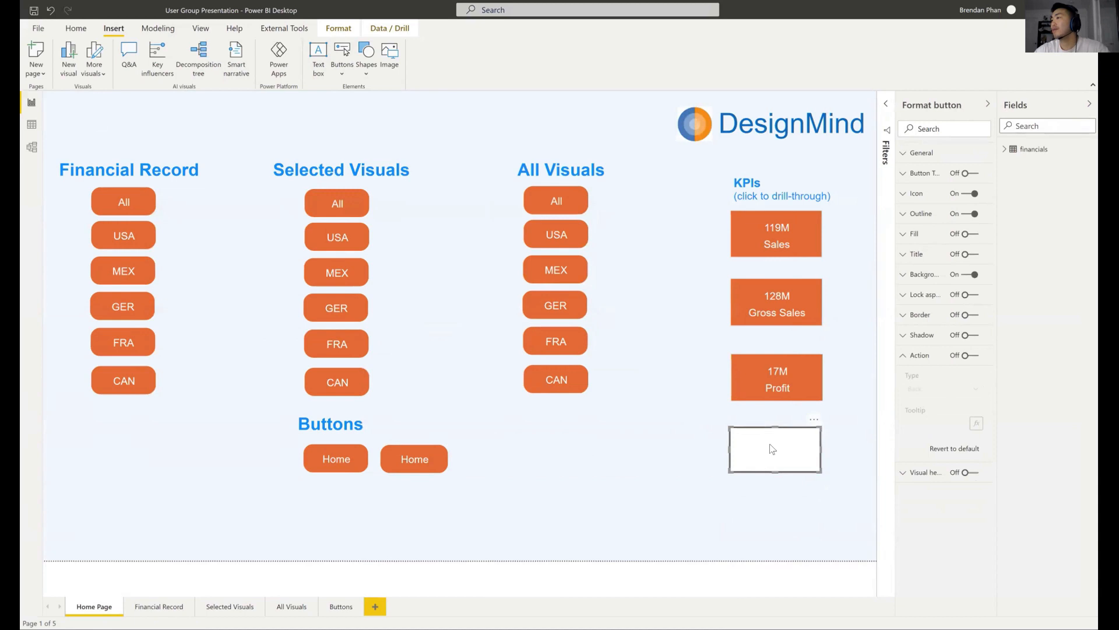
- Turn on the blank button's action with type Bookmark and link it to the Units Sold bookmark
click(963, 357)
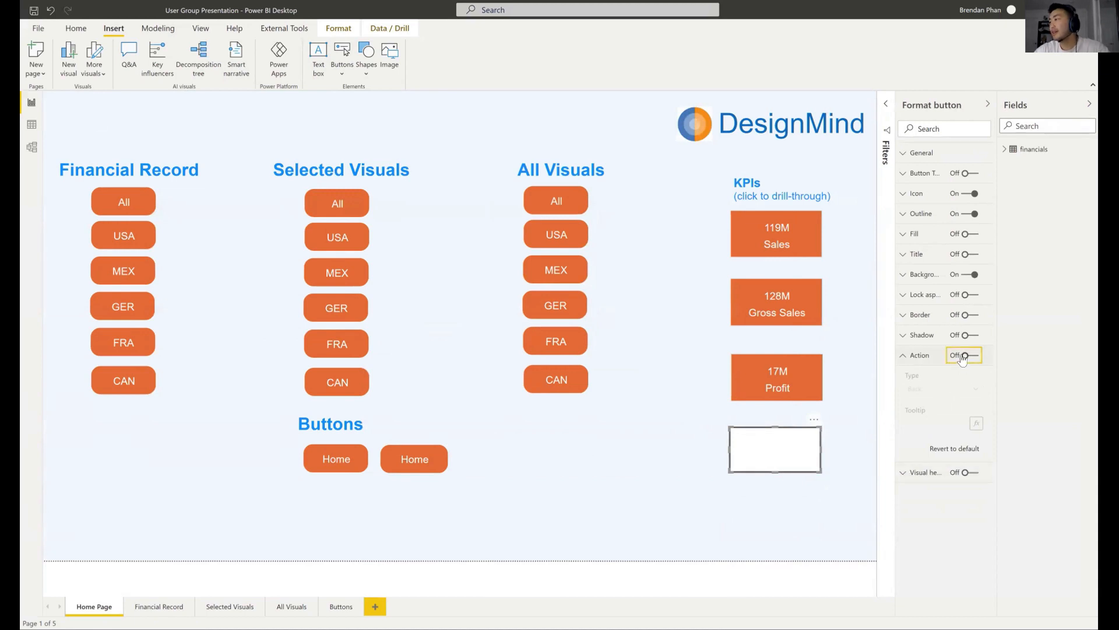
click(924, 388)
click(935, 413)
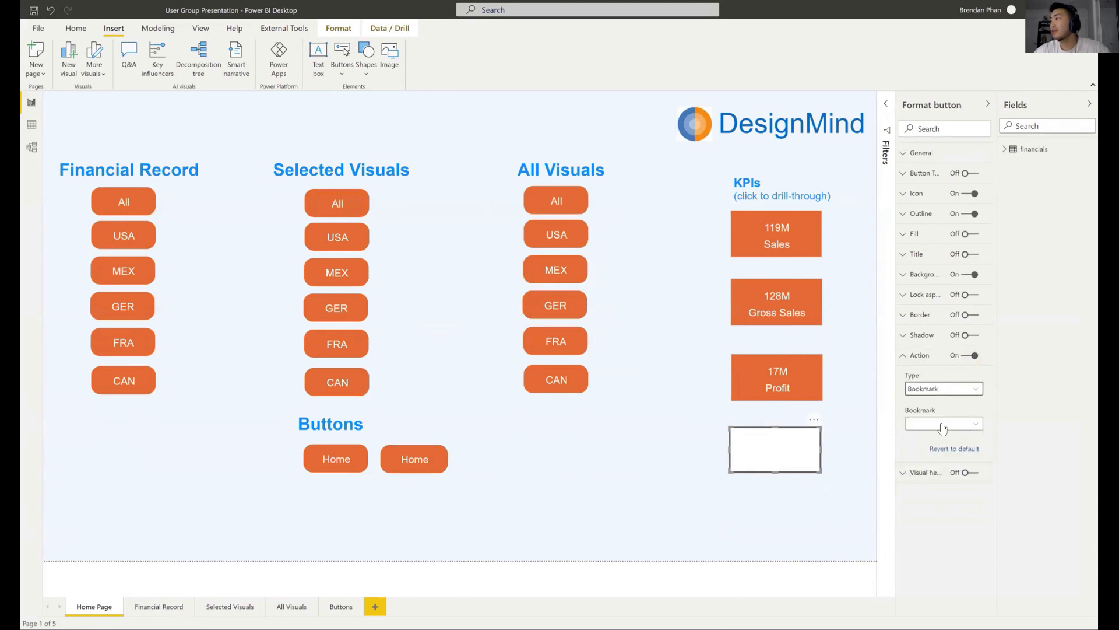
click(945, 425)
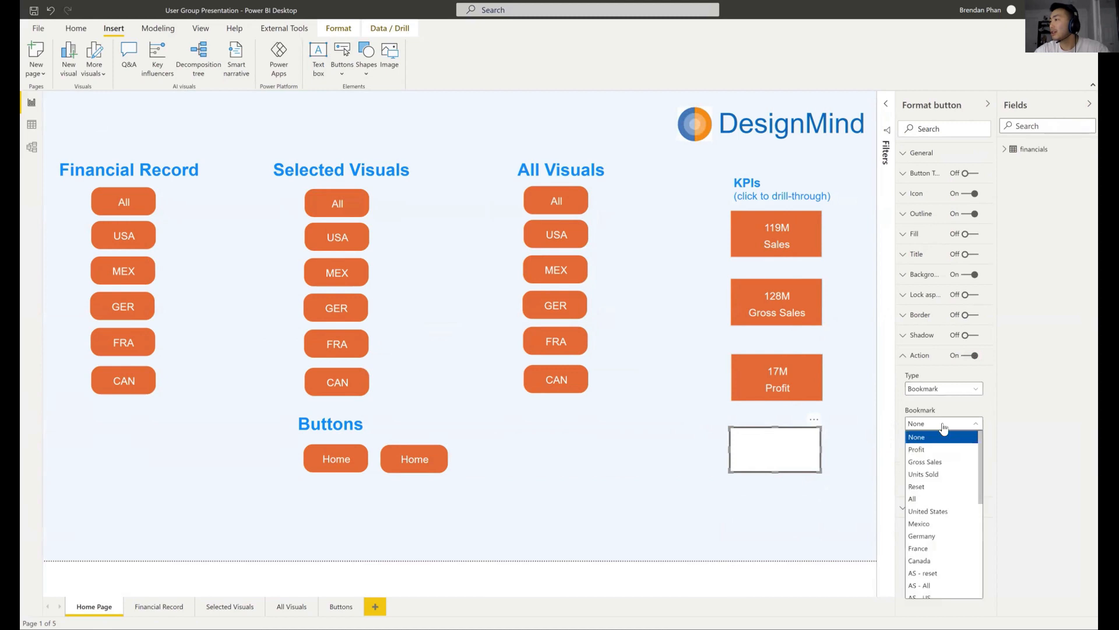
click(950, 475)
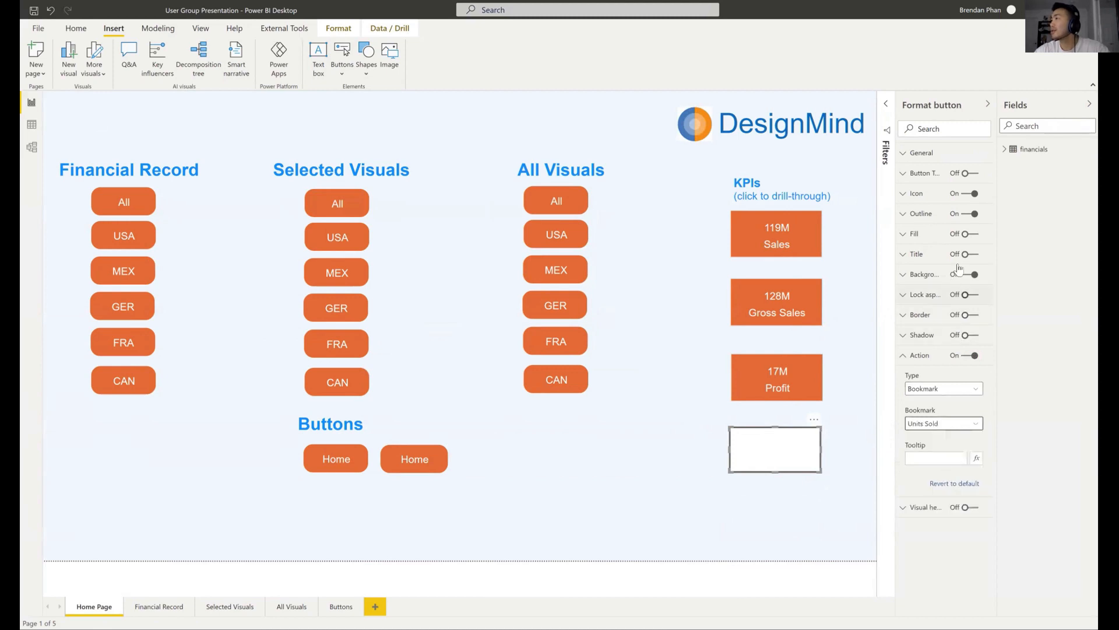
- Turn off the blank button's outline and set its background transparency to 100%
click(969, 218)
click(968, 220)
click(915, 276)
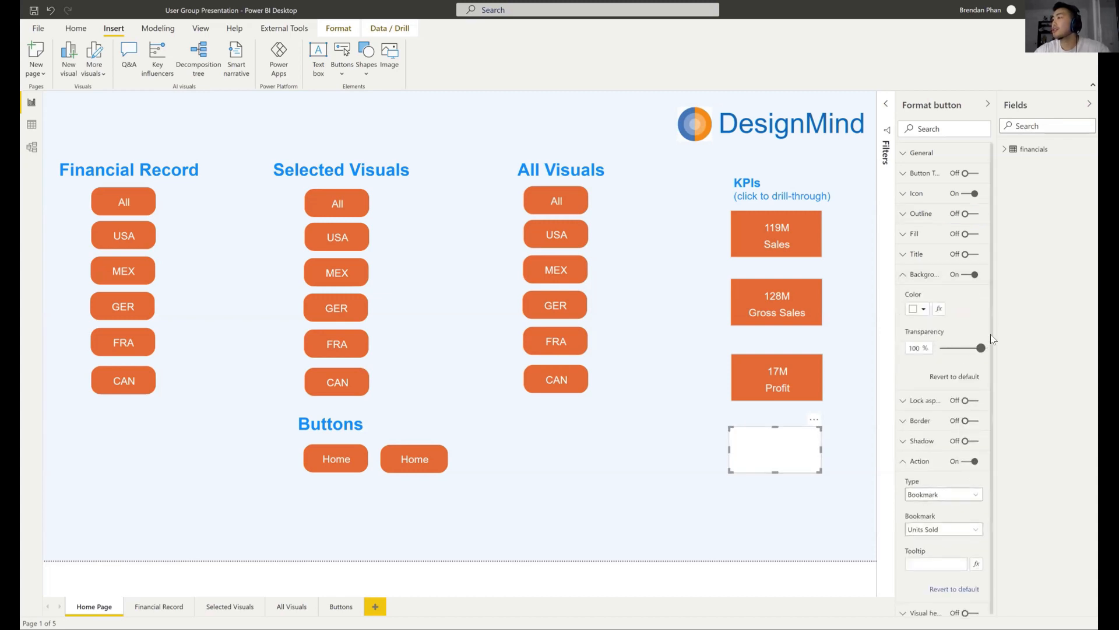
drag(991, 335, 991, 336)
- Test the transparent button over the Units card by following its bookmark link
ctrl+click(755, 441)
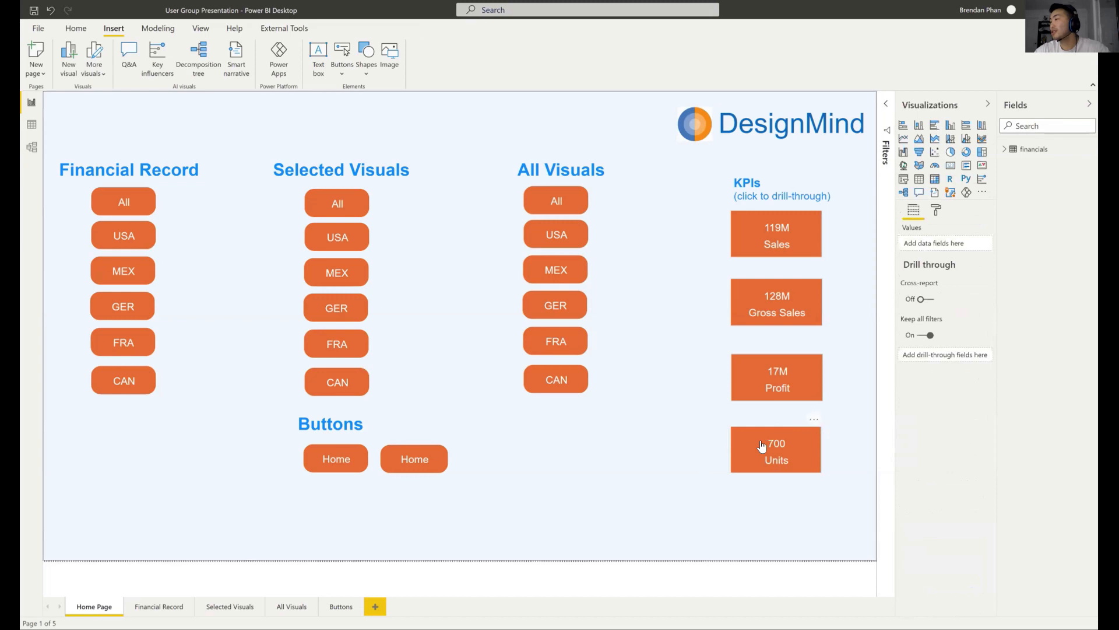
drag(755, 442, 733, 446)
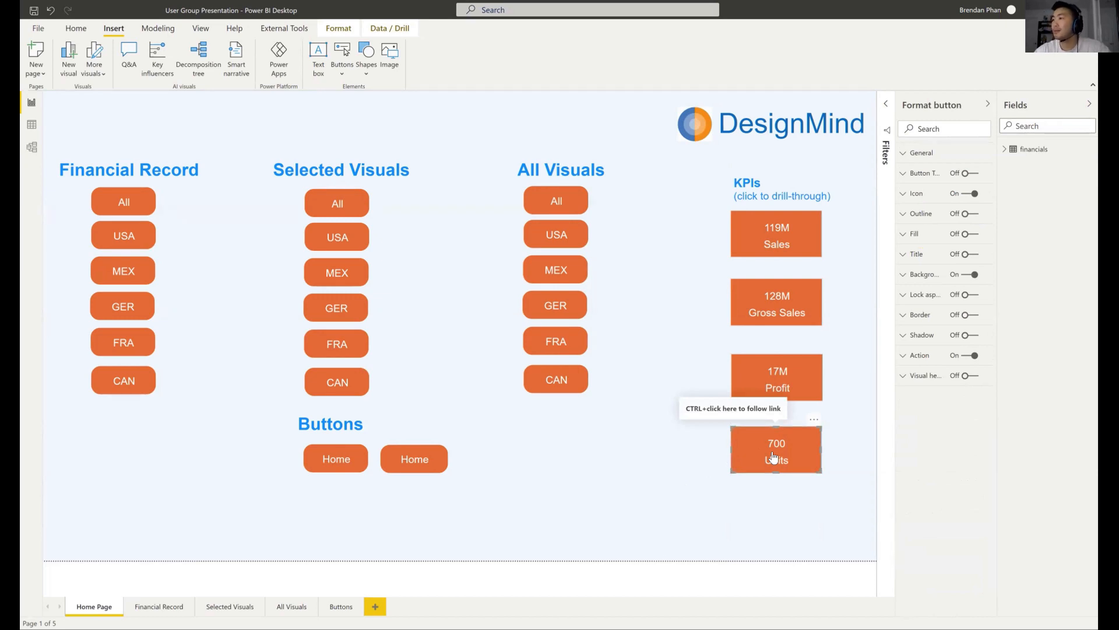
ctrl+click(773, 456)
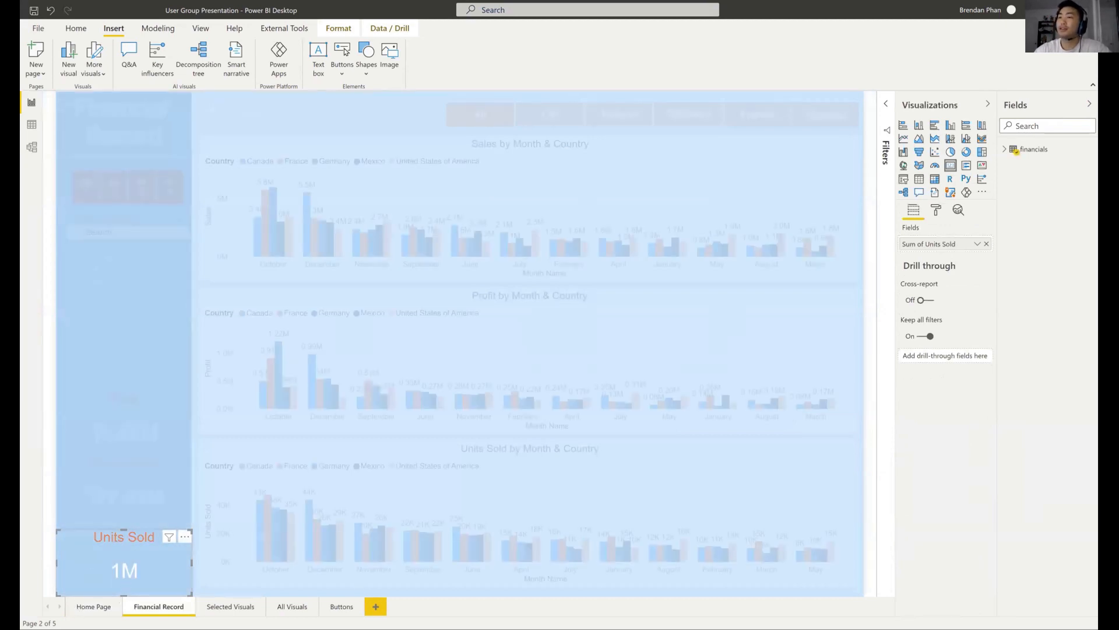
- Open the Buttons page, expand the page filters, and filter the report with the US country button
click(342, 606)
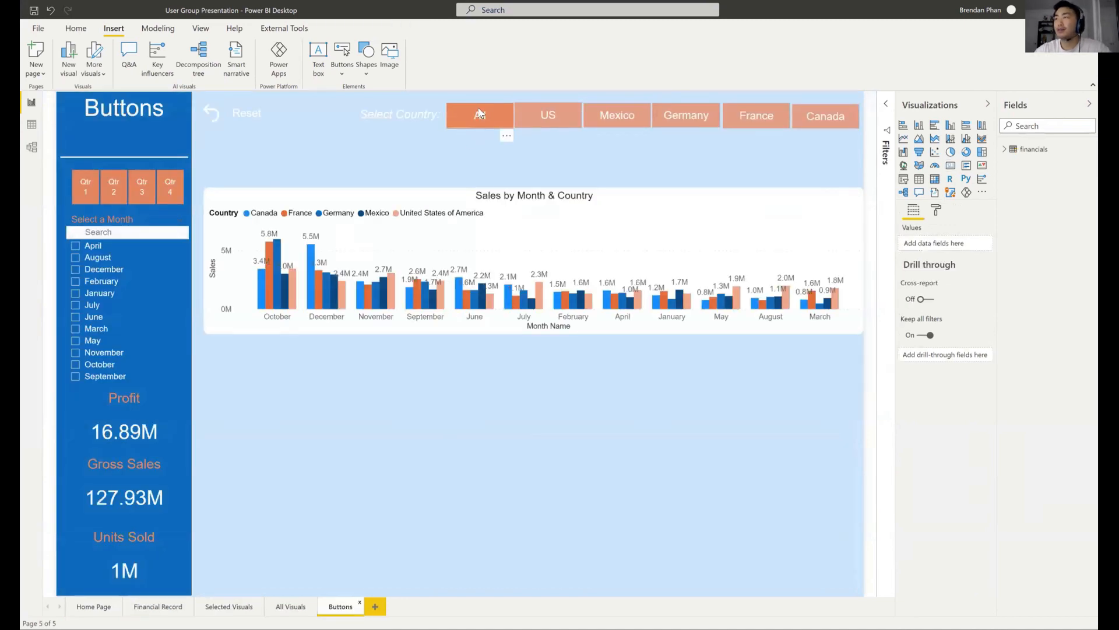
click(479, 112)
click(543, 111)
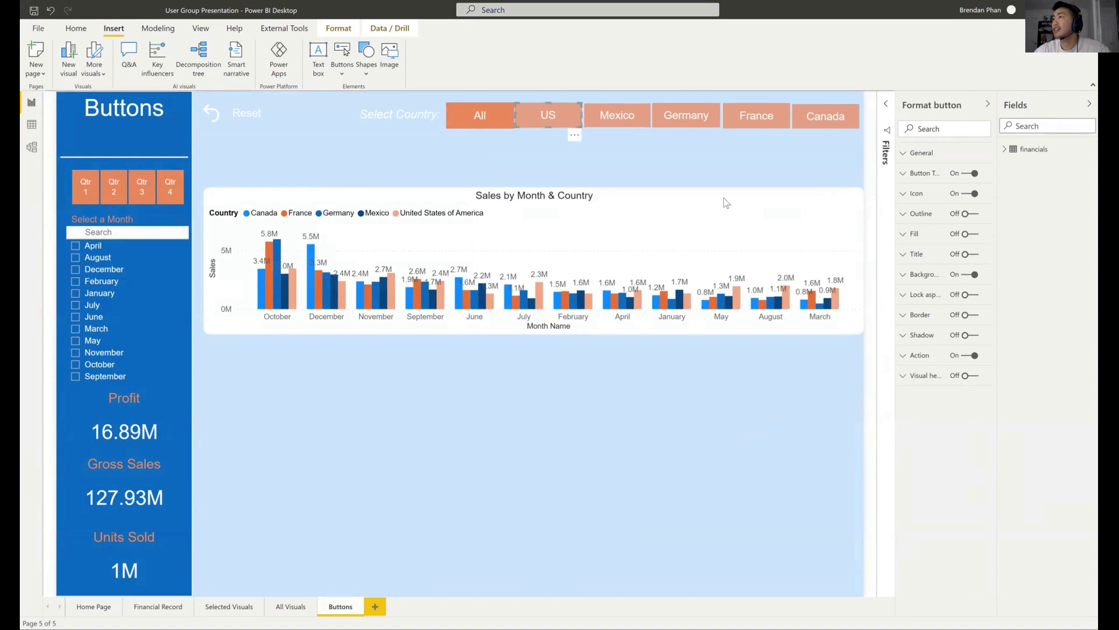
click(886, 104)
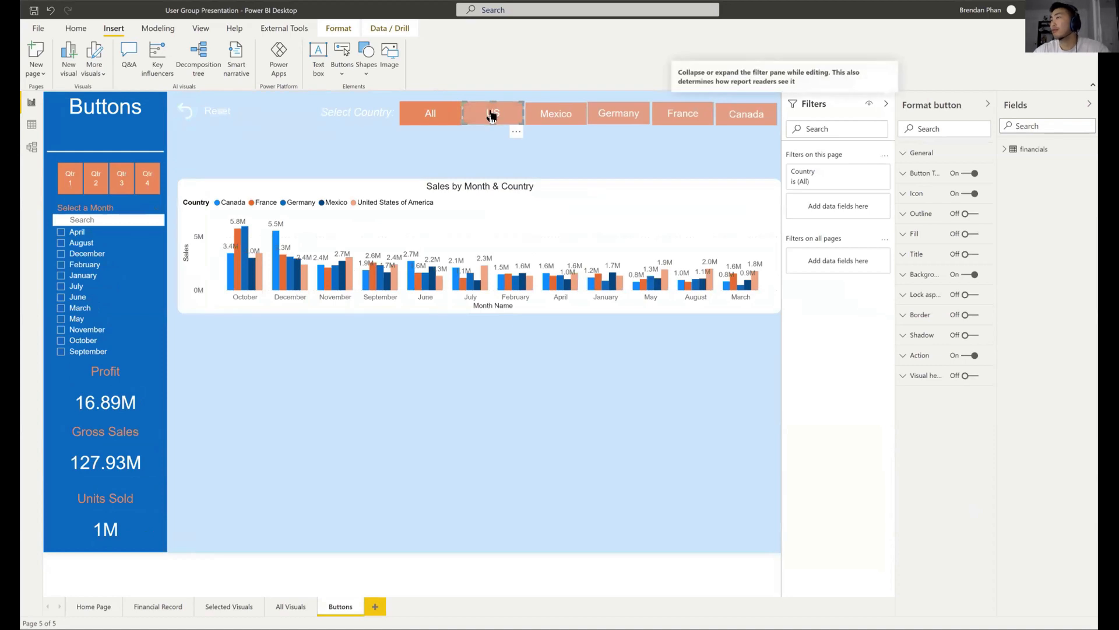
ctrl+click(491, 115)
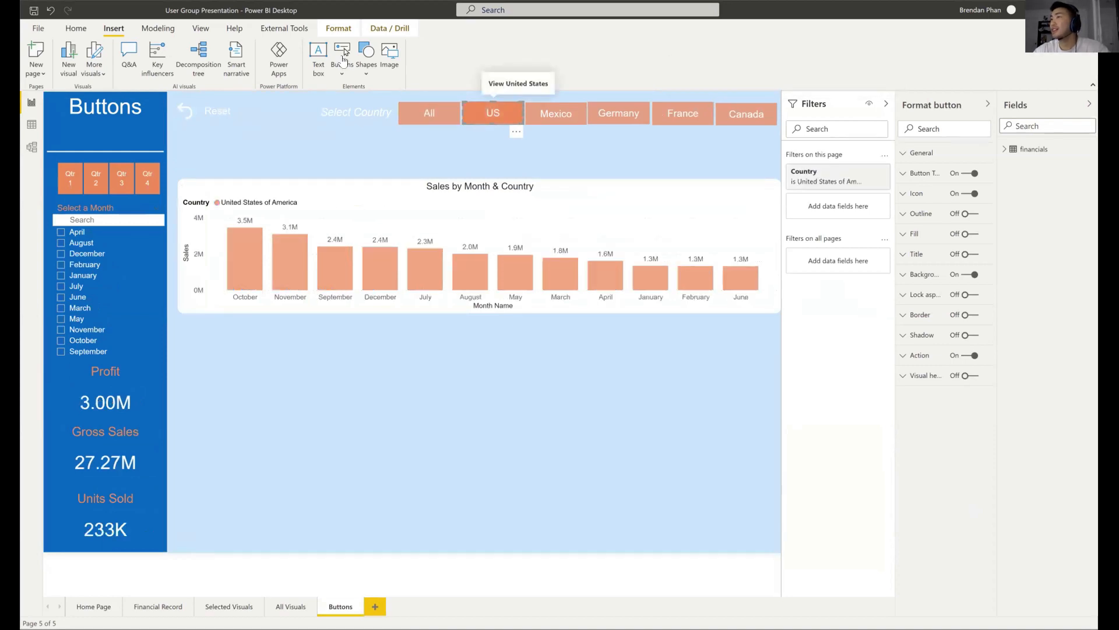
- Display the page's object selection list and the bookmarks list, and select the Mexico country button
click(201, 28)
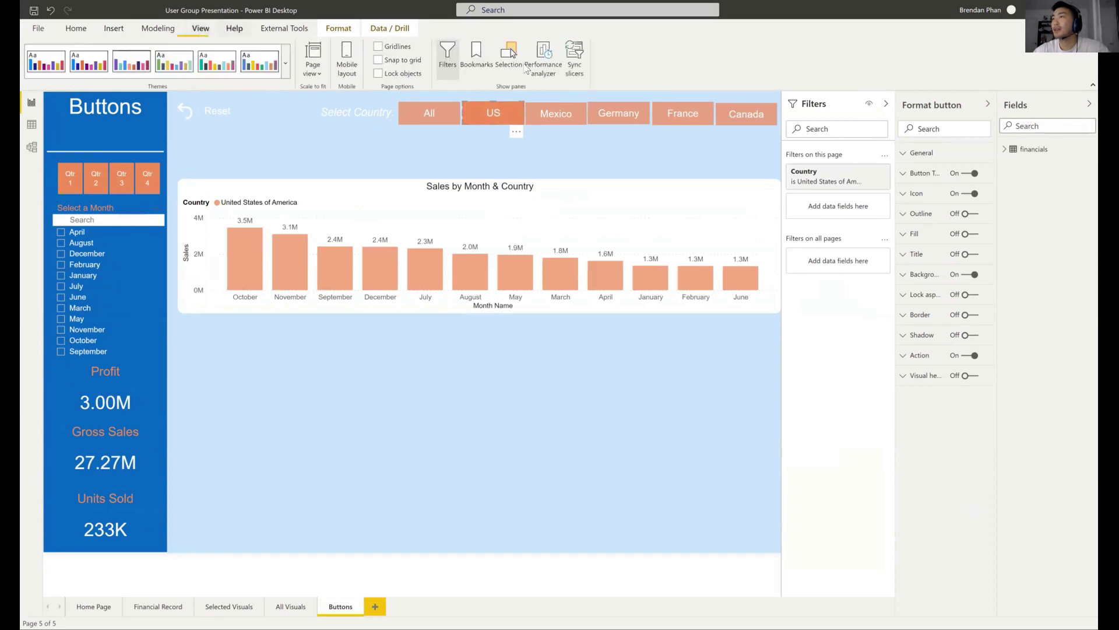
click(508, 55)
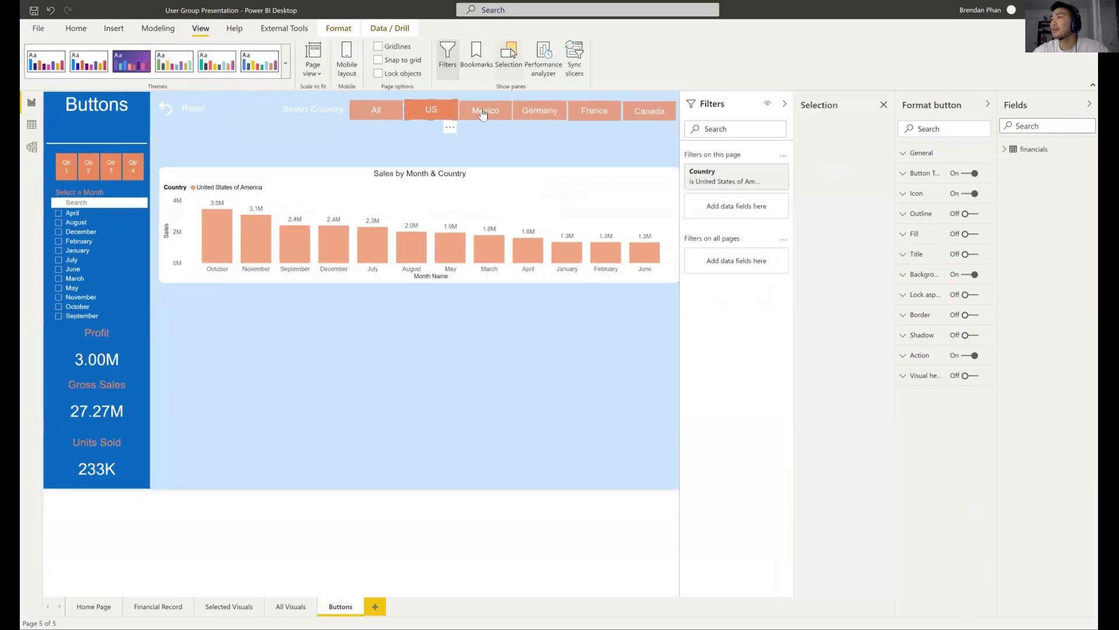
click(482, 114)
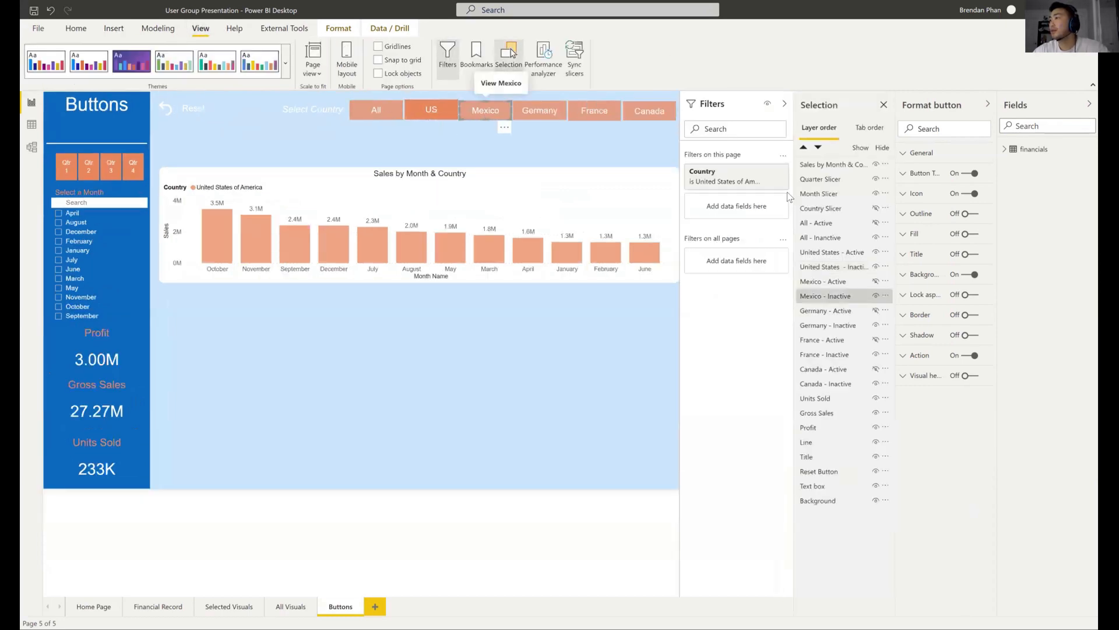
click(477, 55)
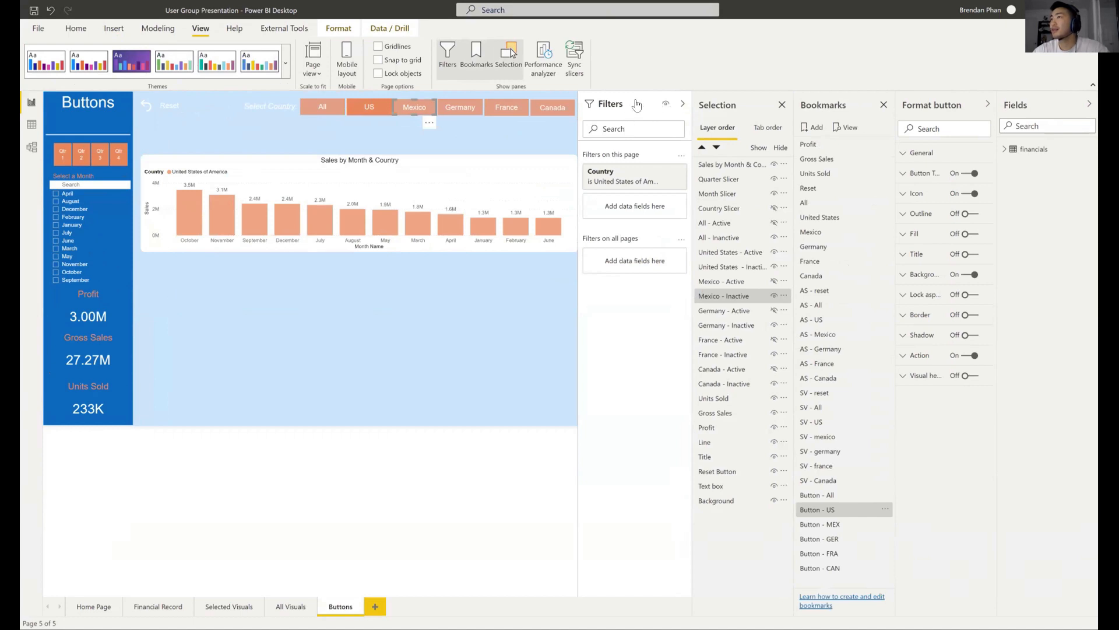
- Collapse the Fields list to make room and show the Mexico button's action settings
click(683, 104)
click(448, 52)
click(448, 53)
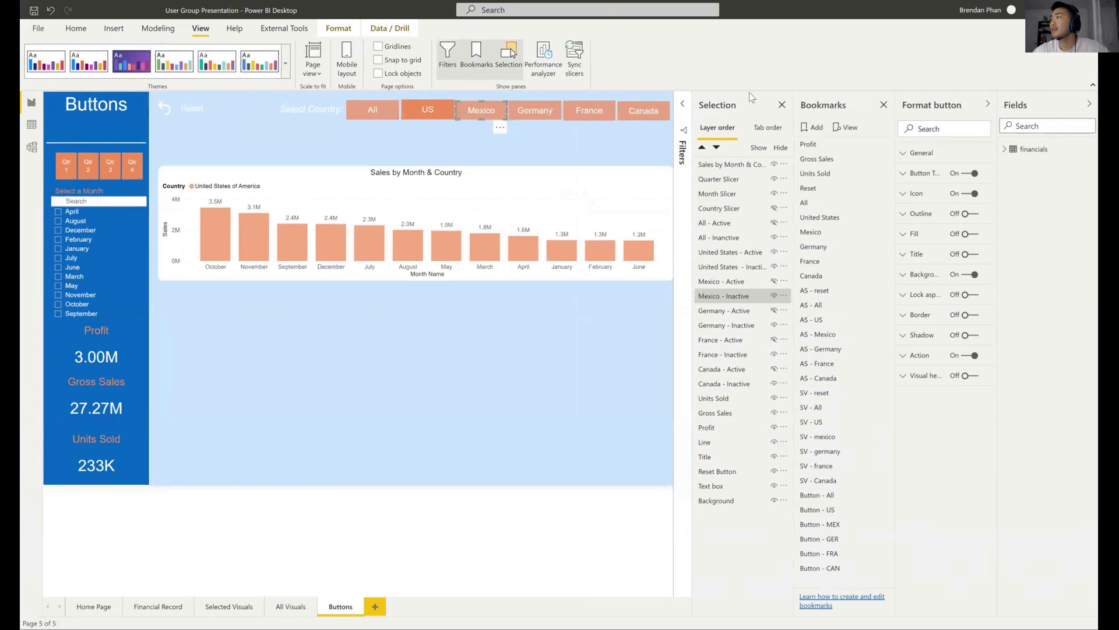
click(1079, 105)
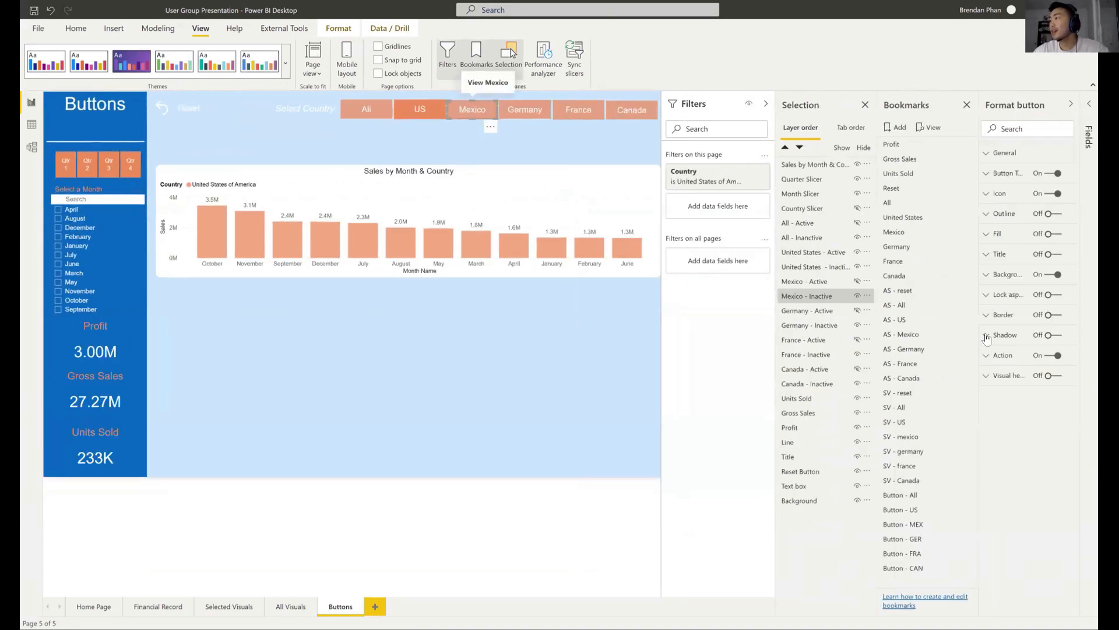
click(987, 357)
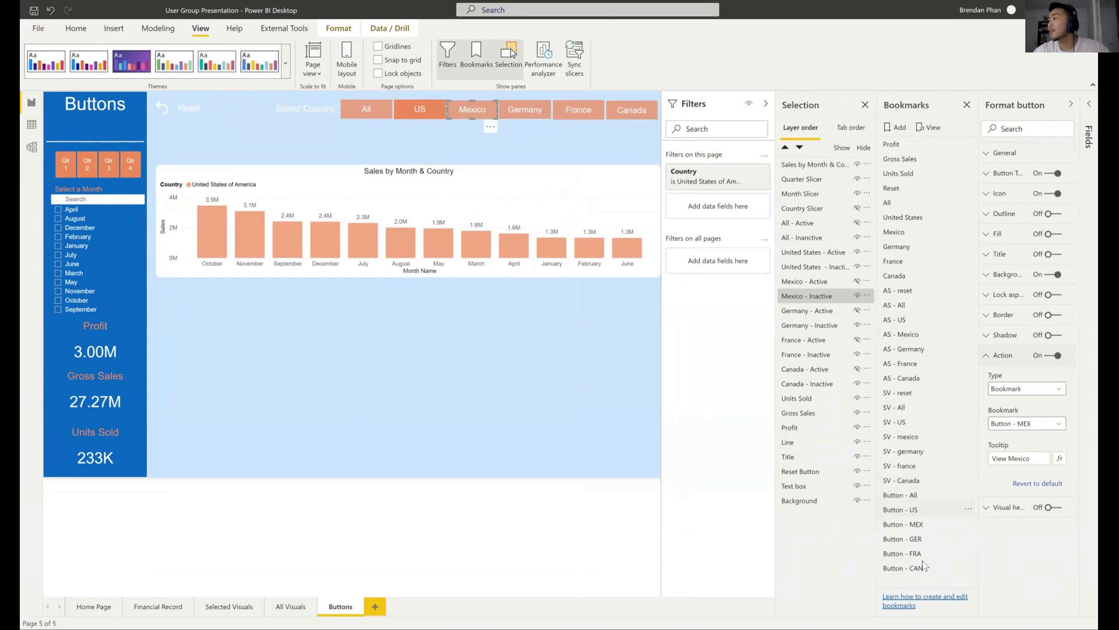
- Switch the report between Mexico and US to compare the active and inactive button visibility in each bookmark
ctrl+click(459, 113)
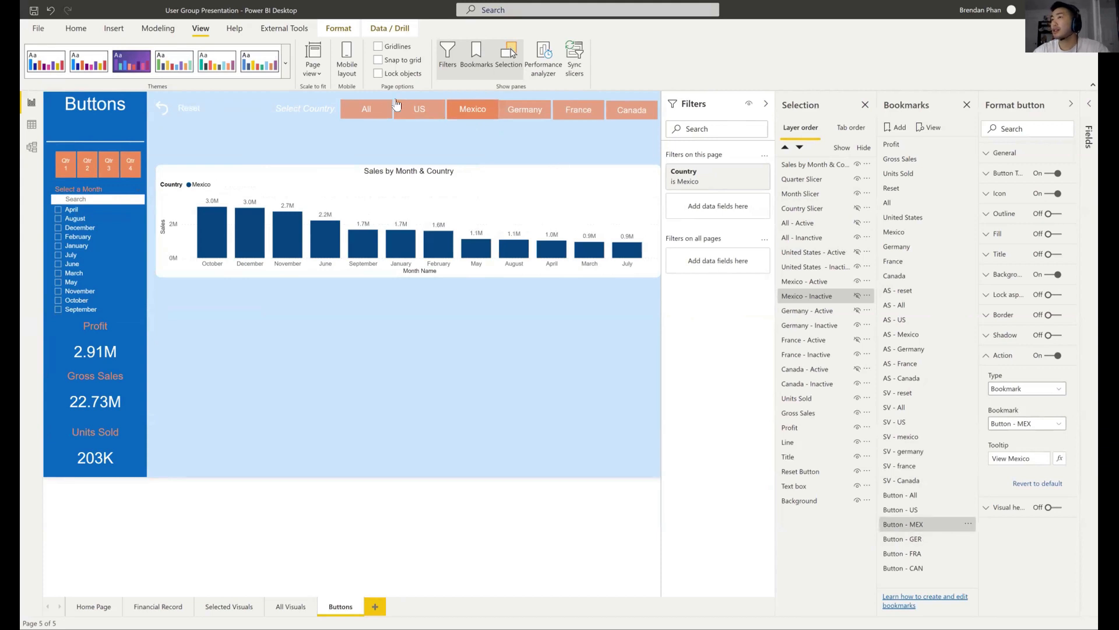
ctrl+click(413, 107)
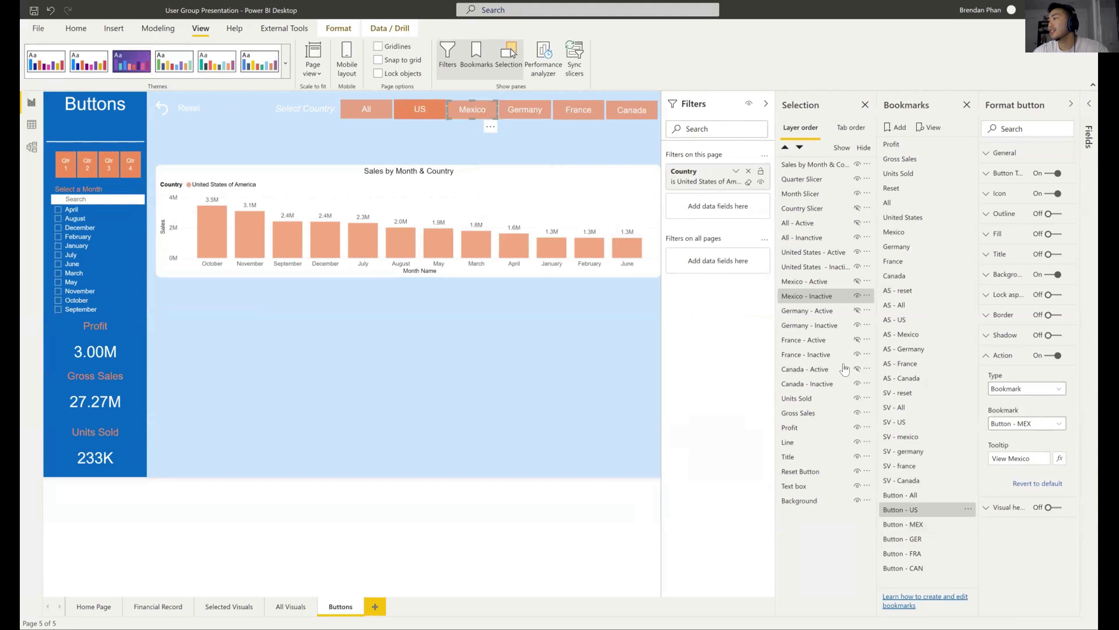
click(962, 511)
ctrl+click(458, 107)
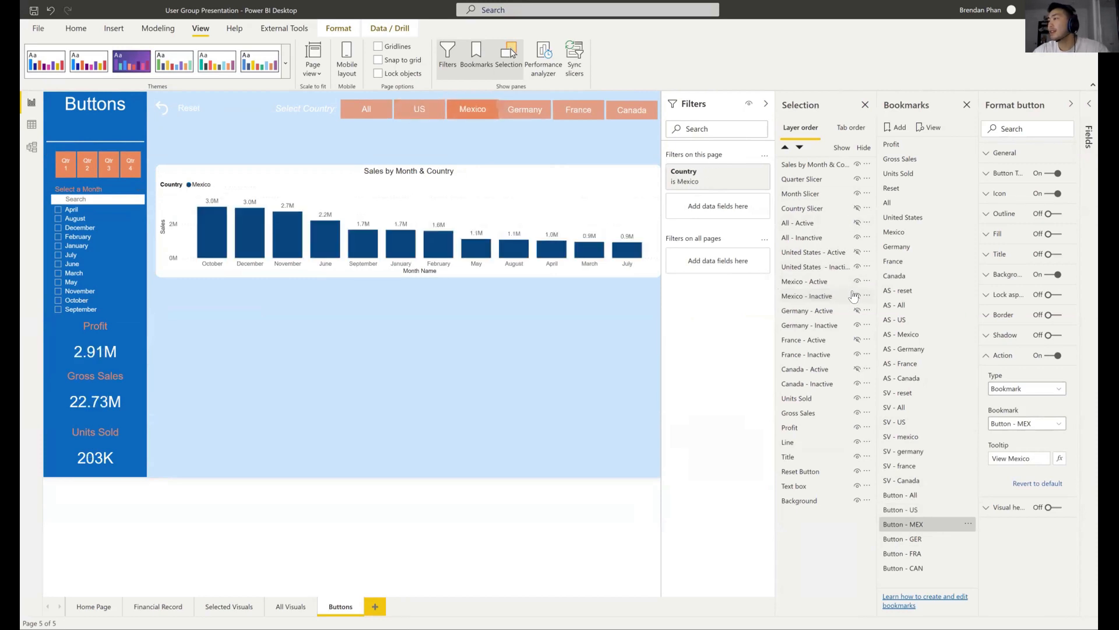
- Switch the report to the Germany view with its country button
click(854, 223)
click(854, 224)
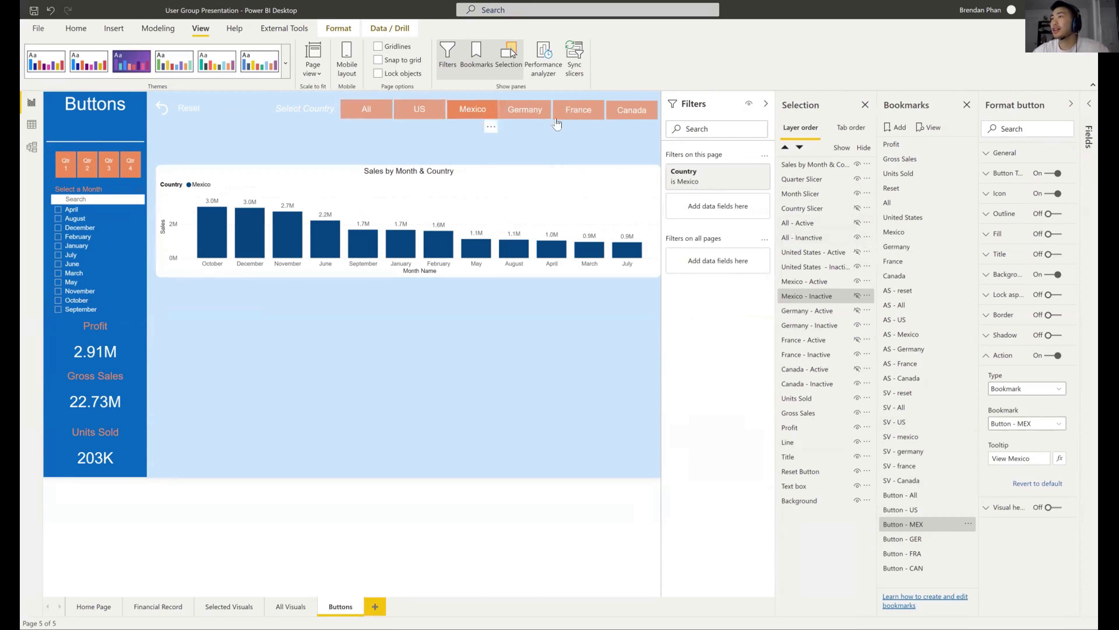
ctrl+click(522, 112)
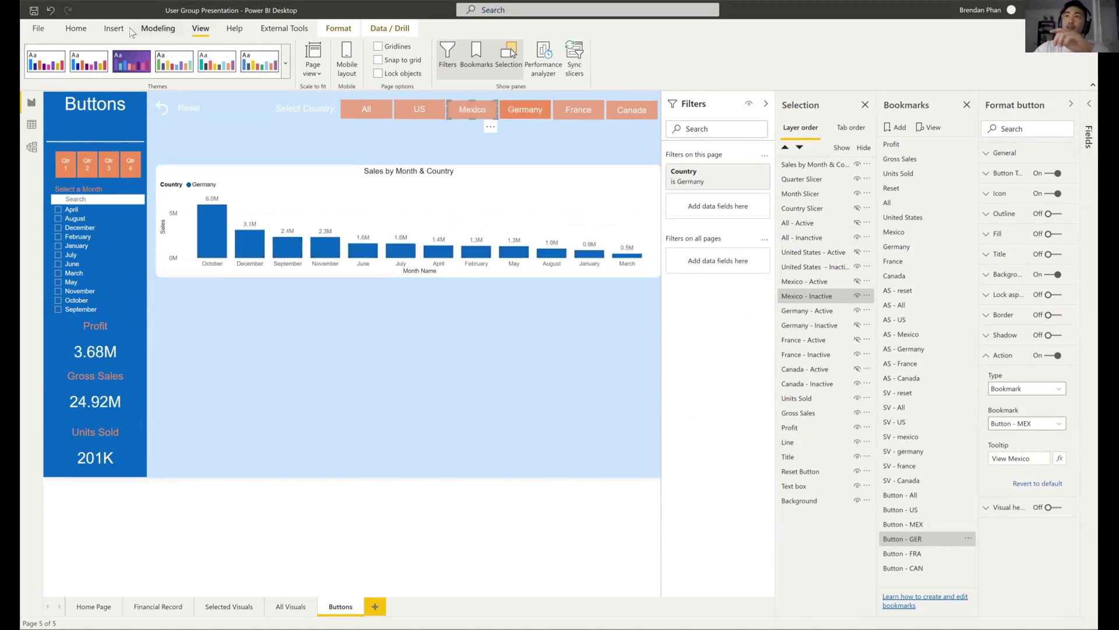
- Insert a blank button and place it in the empty area below the Sales by Month & Country chart
click(114, 29)
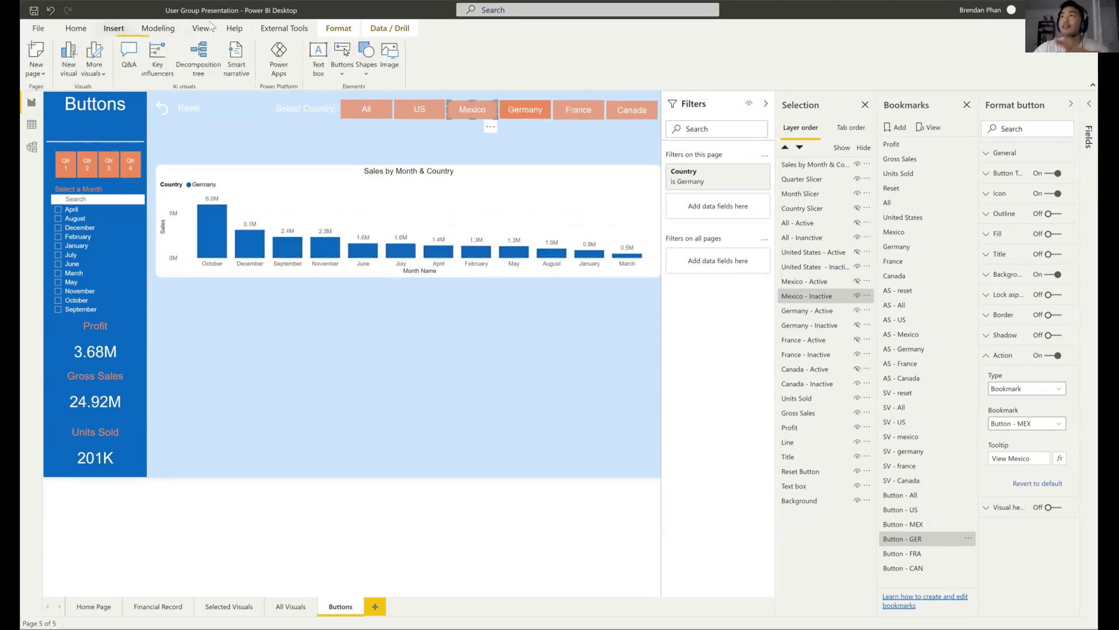
click(344, 69)
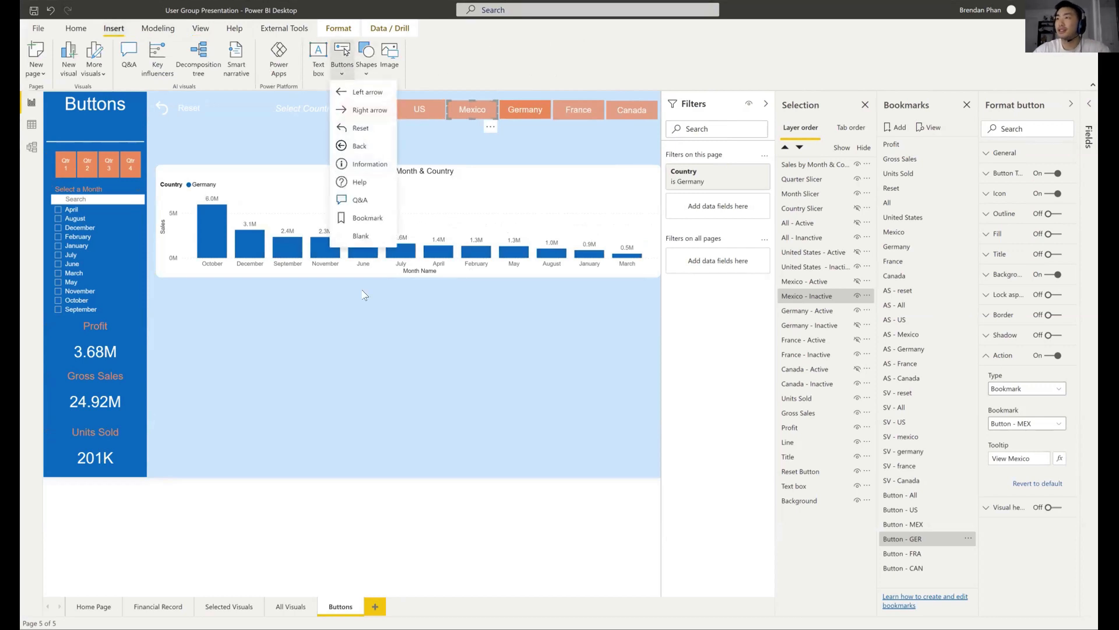
click(359, 236)
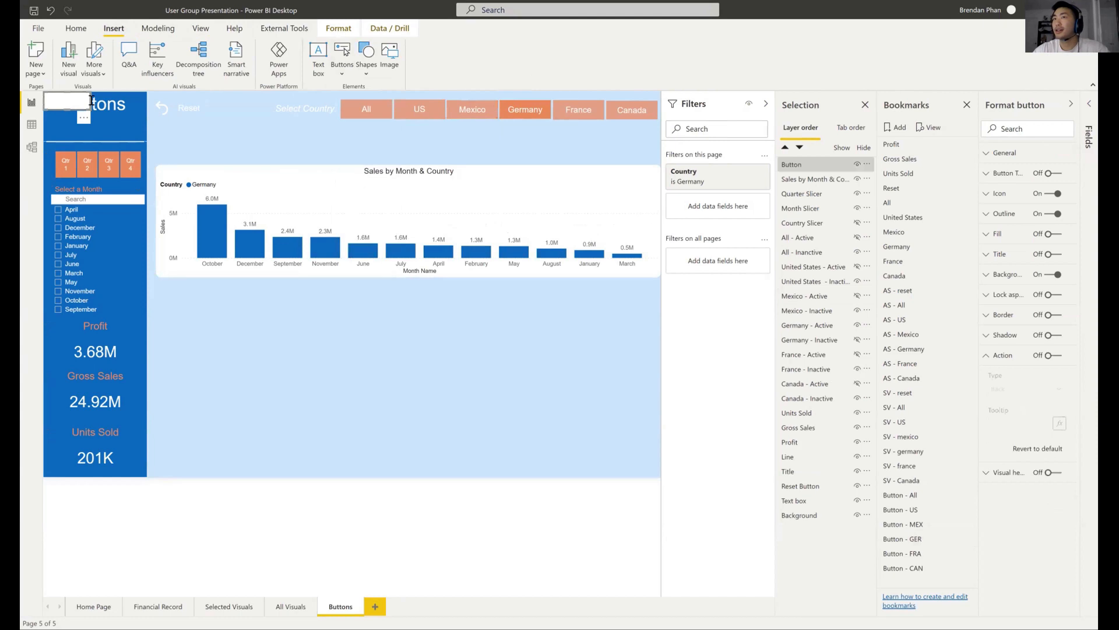
drag(91, 120, 387, 328)
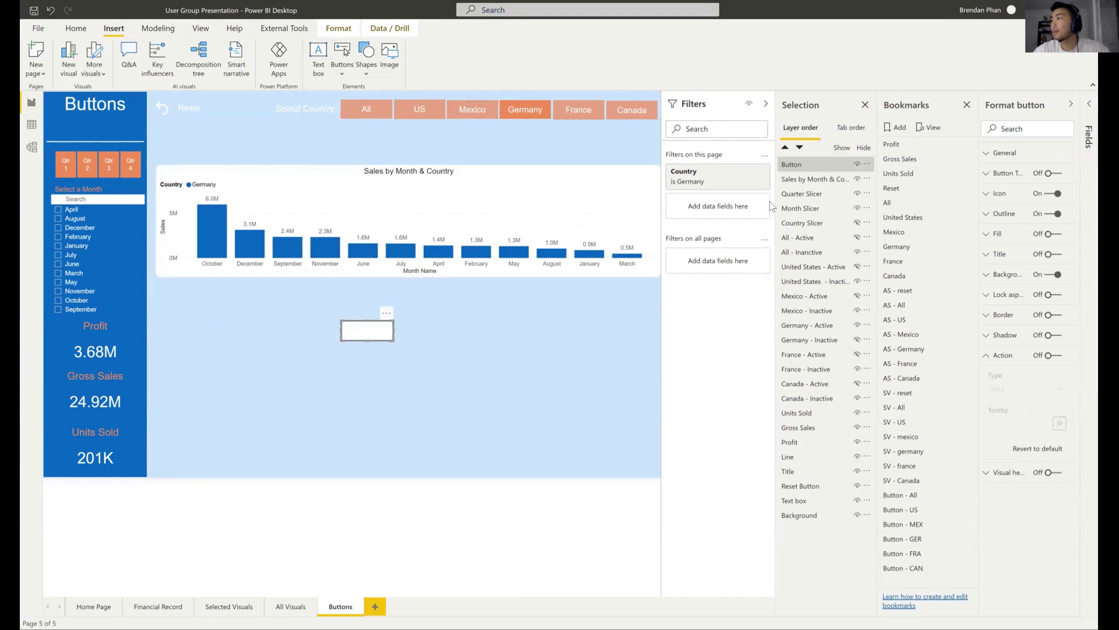
- Enable the new button's action with the Bookmark type and add three new bookmarks to the bookmarks list
click(1051, 357)
click(1015, 388)
click(1014, 413)
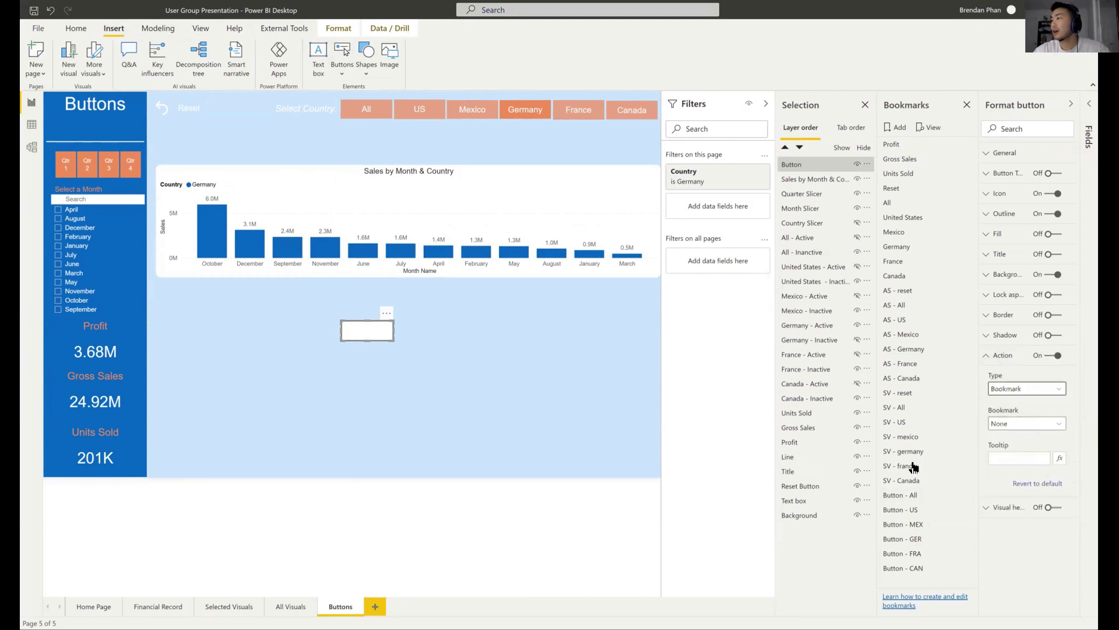
click(896, 127)
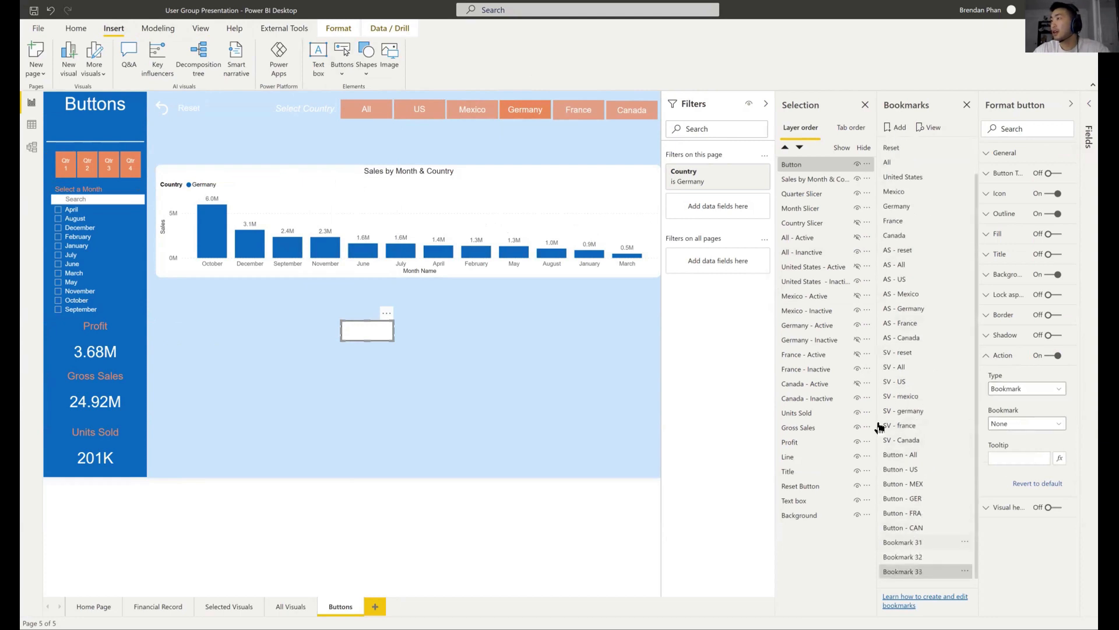
scroll(881, 361, up, 1)
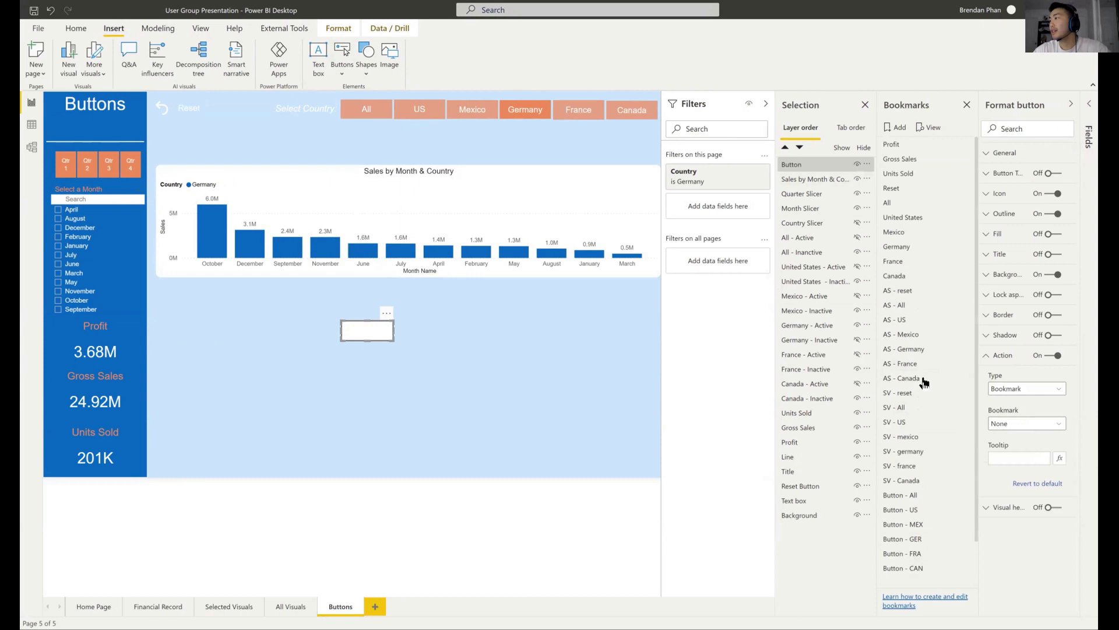
- Turn off the new button's outline and set its background color to orange
click(1051, 214)
click(986, 275)
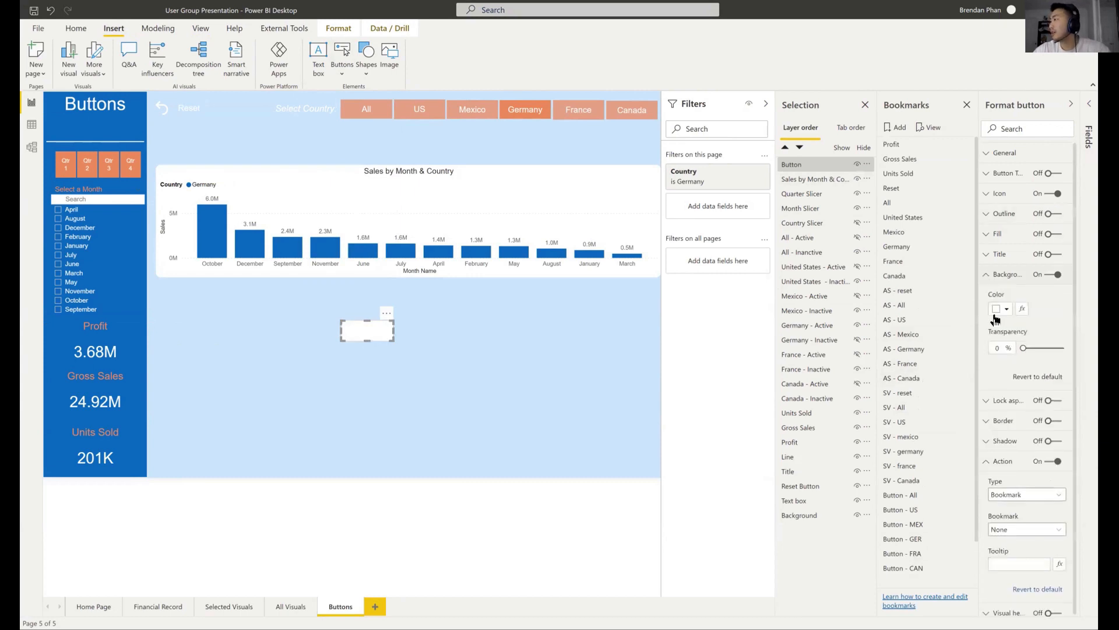
click(1001, 309)
click(991, 331)
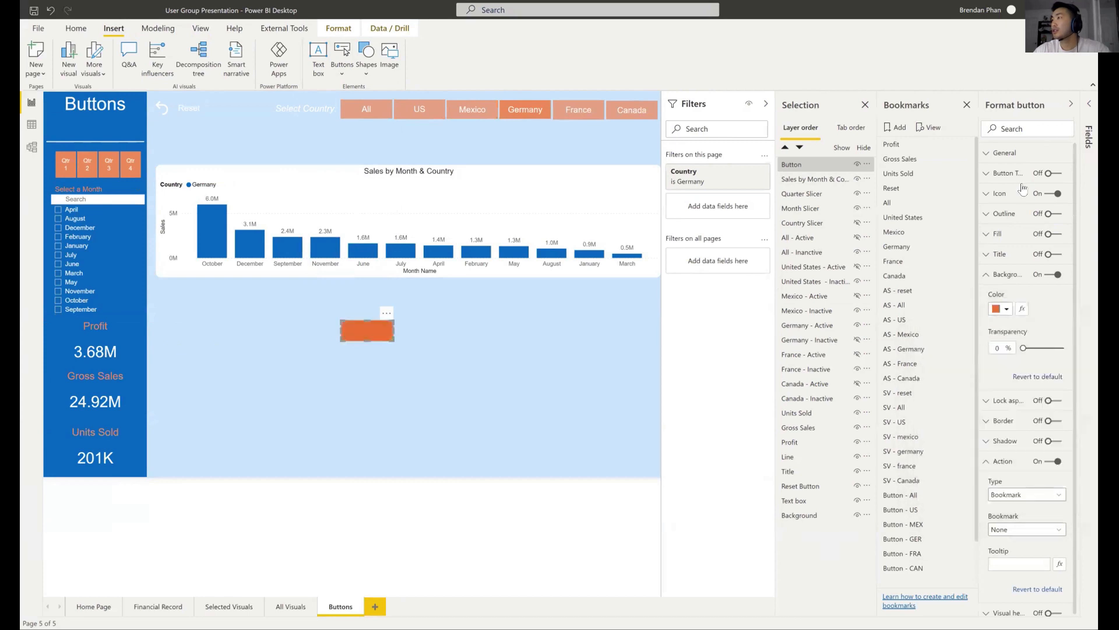
- Turn on the button's text and set it to US in white 14 pt Arial
click(1047, 173)
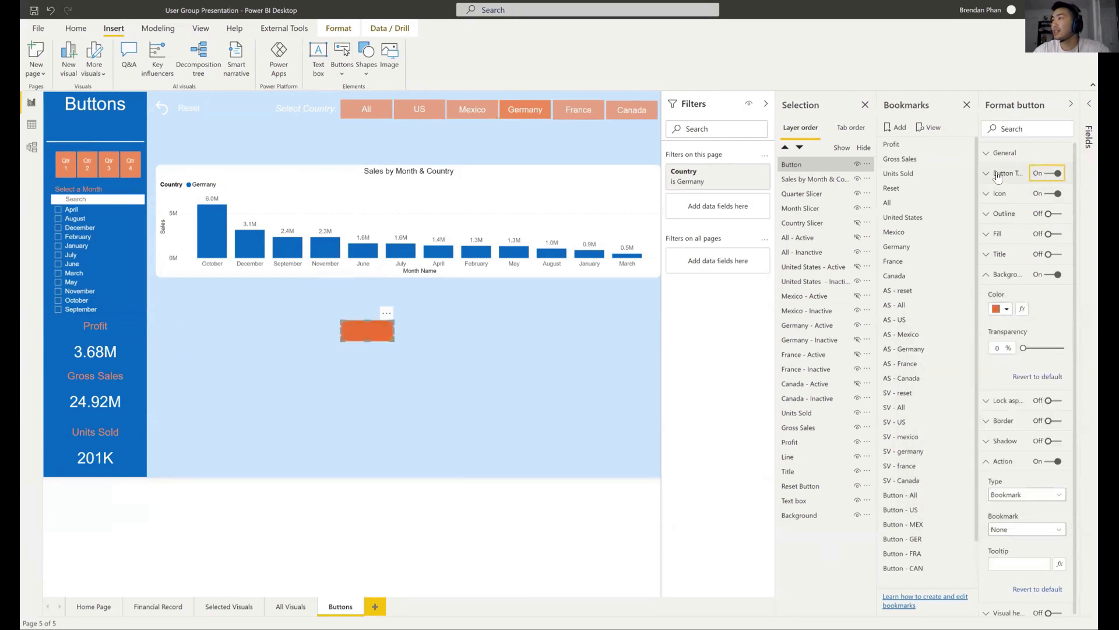
click(1006, 216)
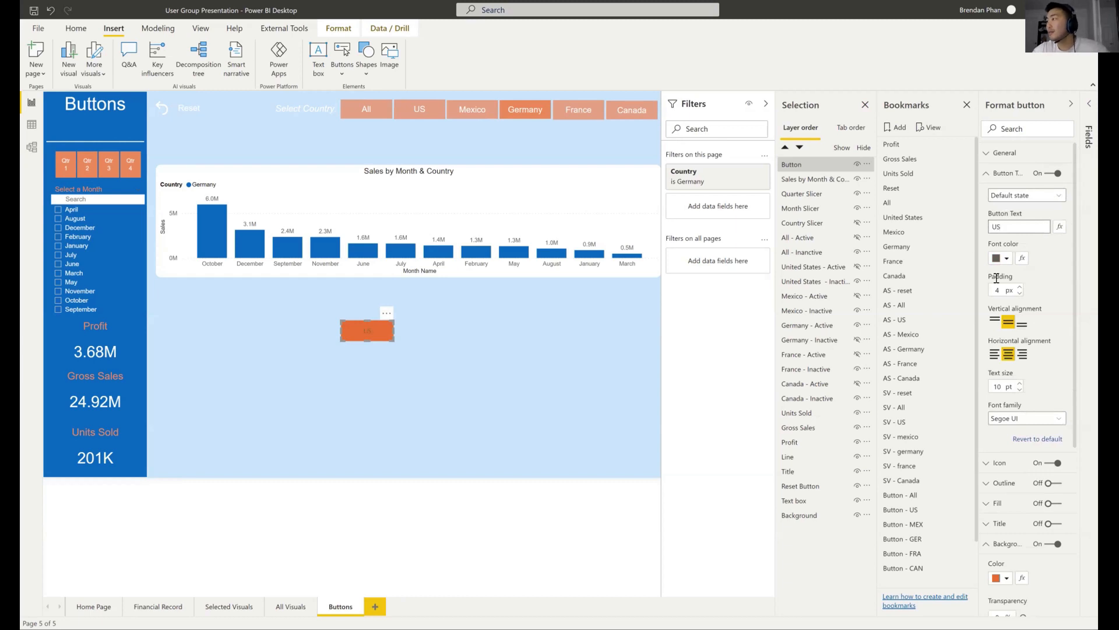
click(996, 258)
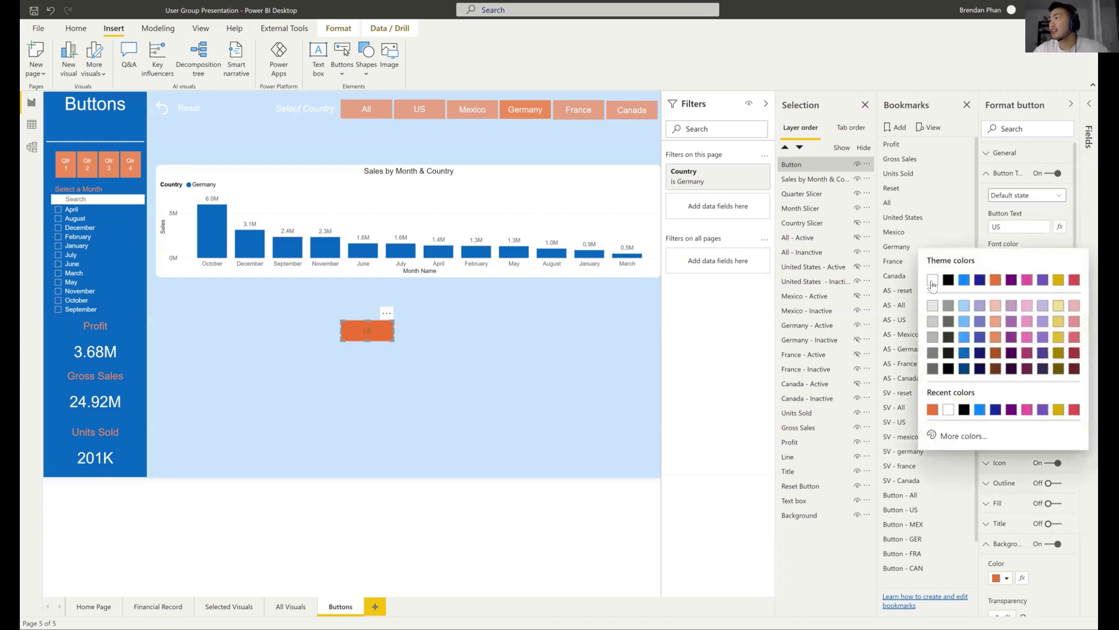
click(931, 281)
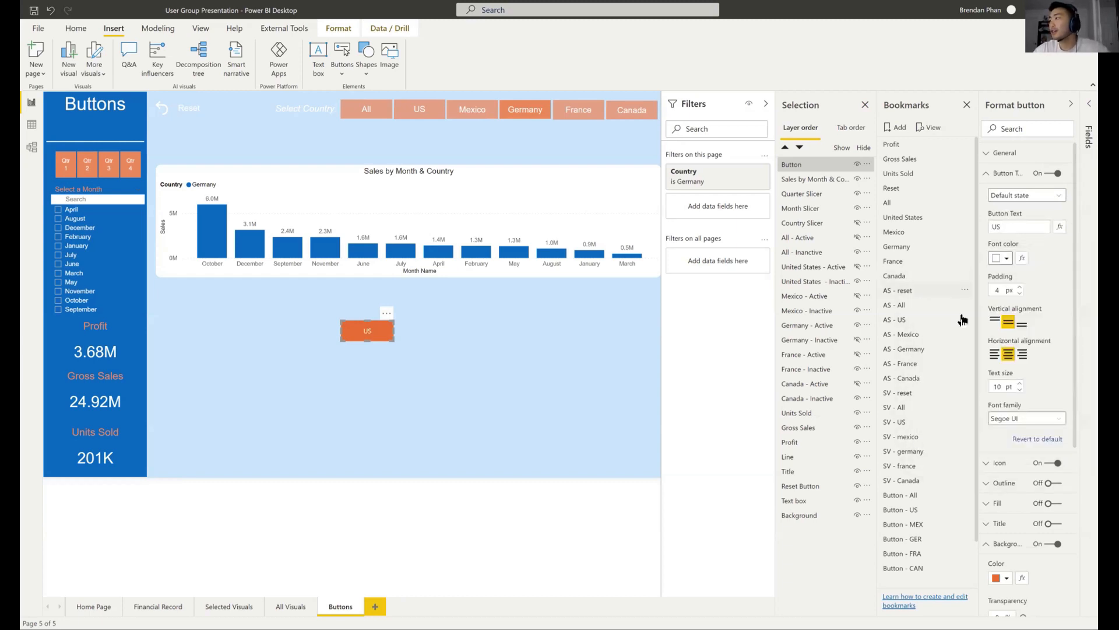
click(1017, 383)
click(1018, 383)
click(1026, 418)
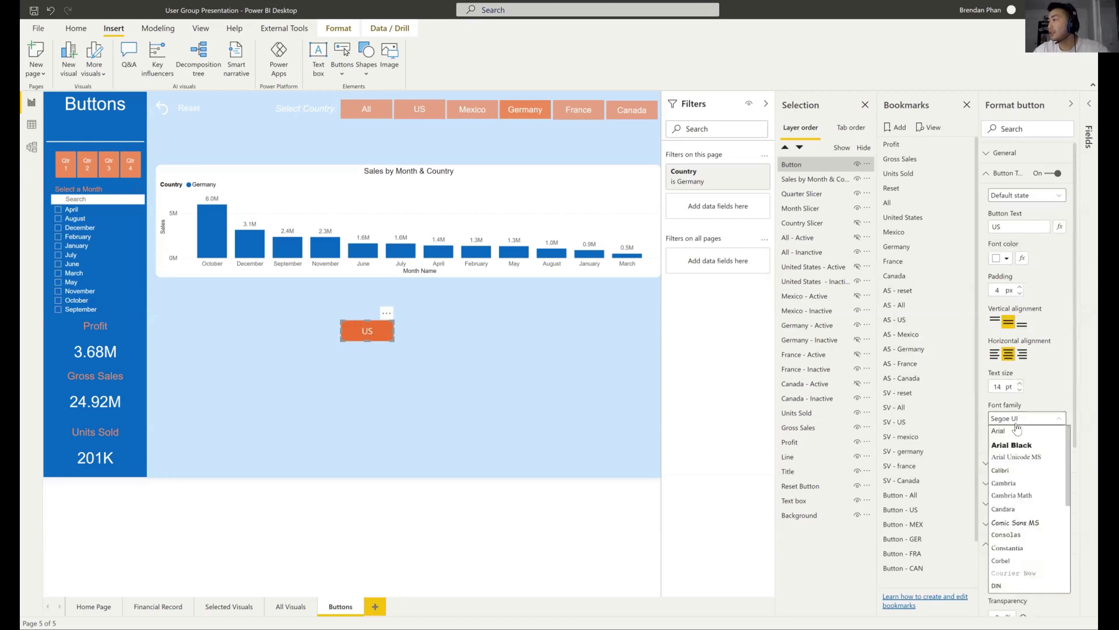
click(1008, 430)
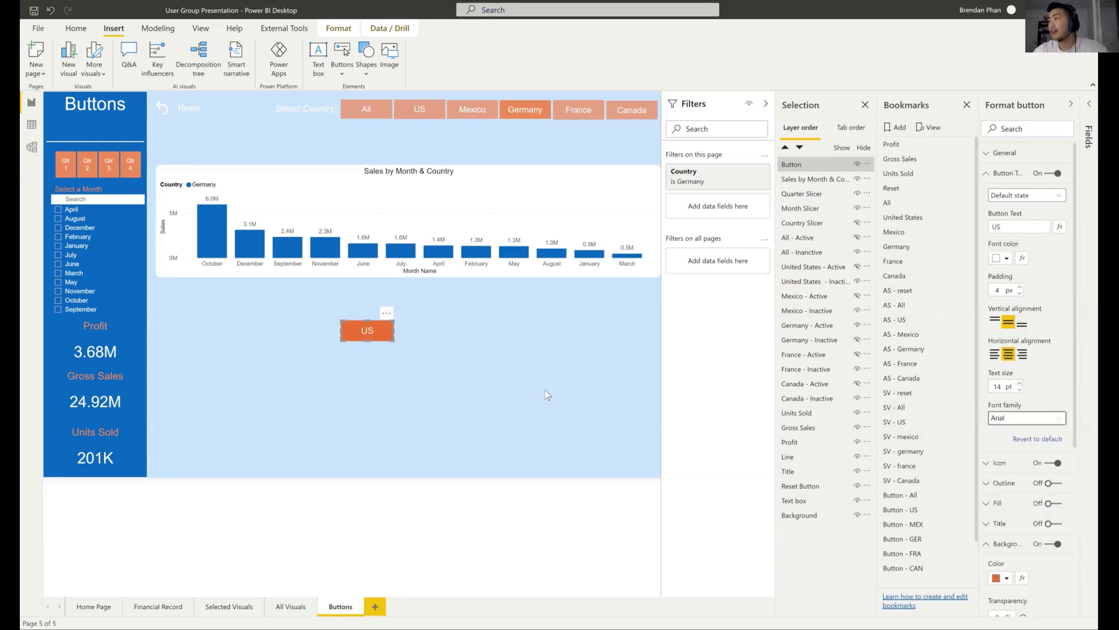
- Rename the new button as active in the page's object list
double_click(791, 165)
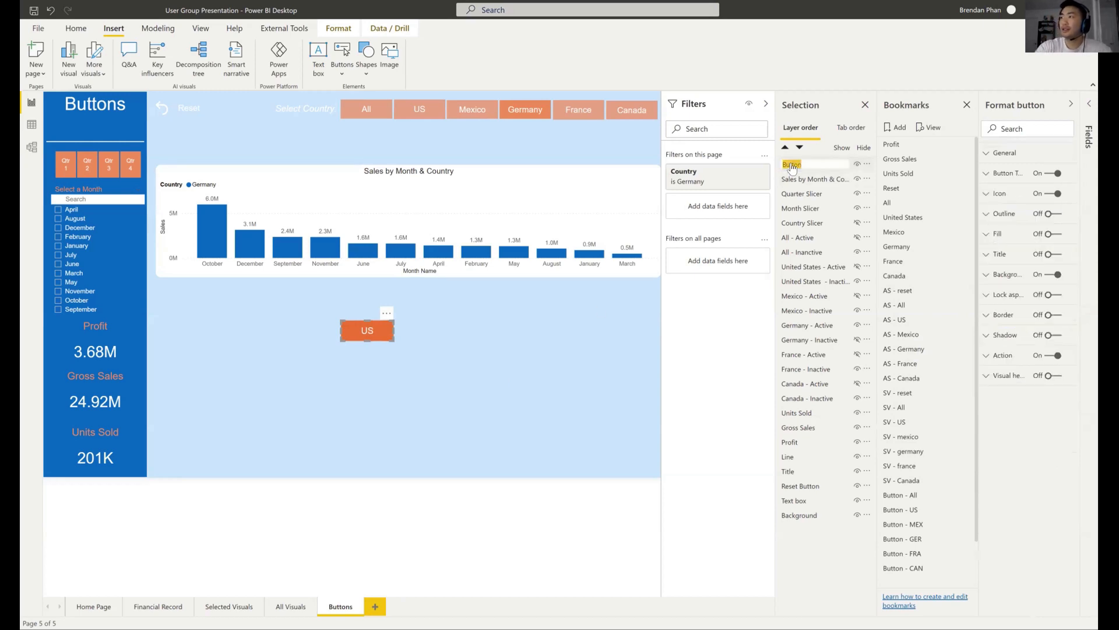
key(BackSpace)
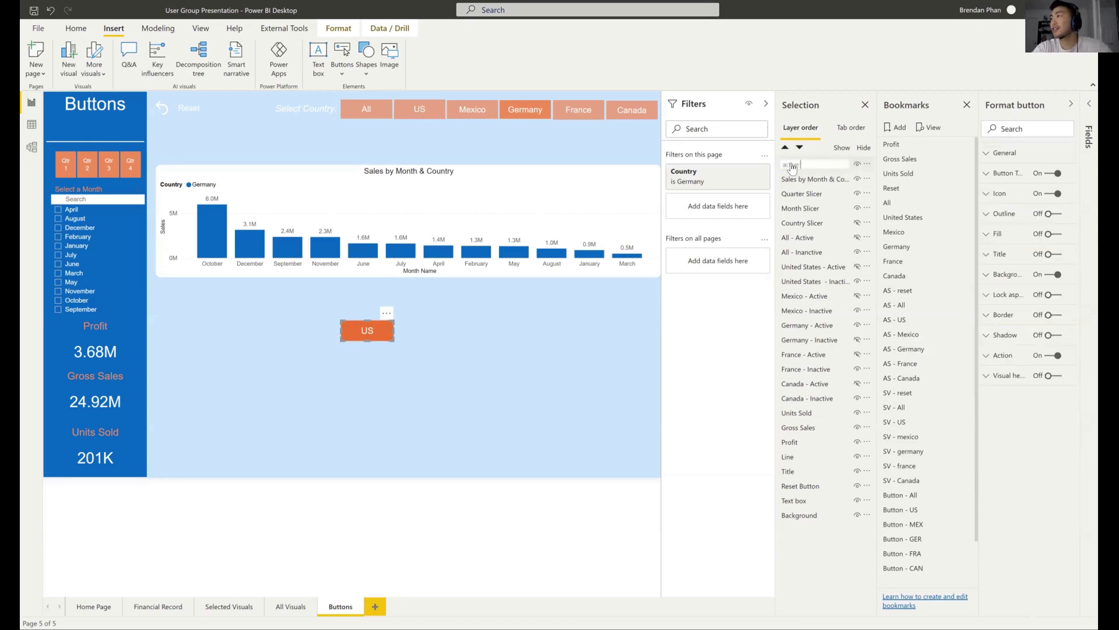
key(Return)
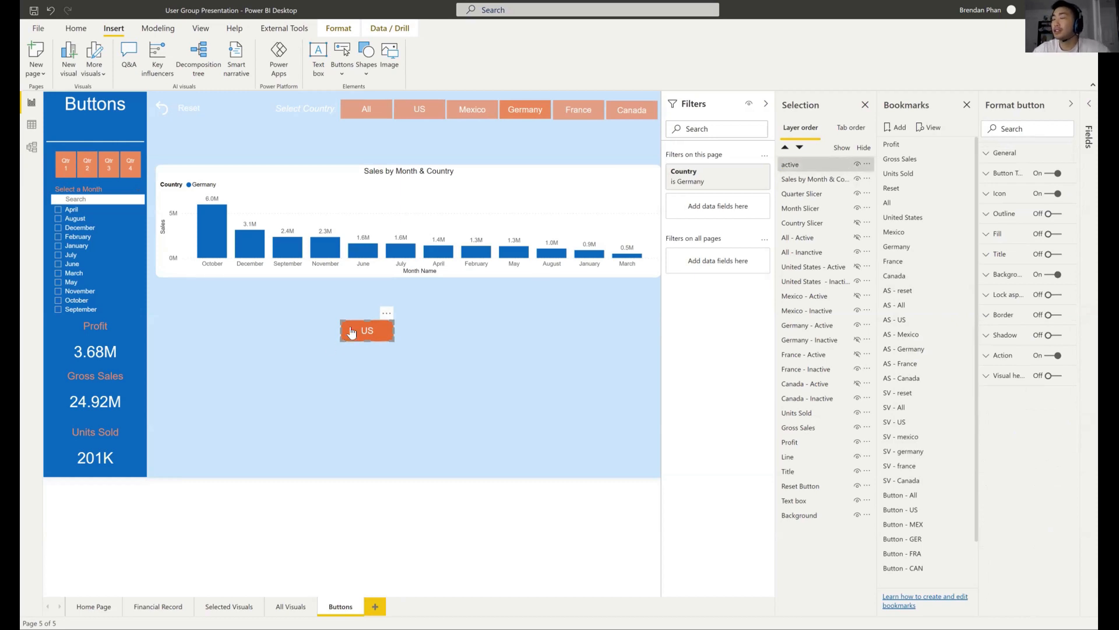
- Make two copies of the orange US button and line them up in a row beside the original
key(ctrl+c)
key(ctrl+v)
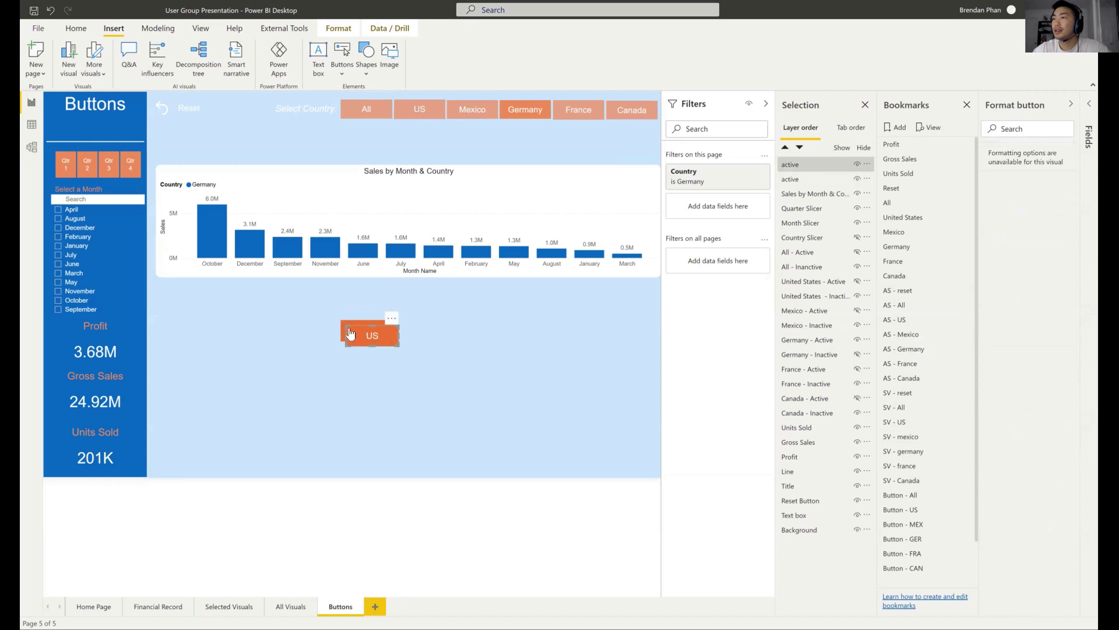
drag(353, 338, 413, 331)
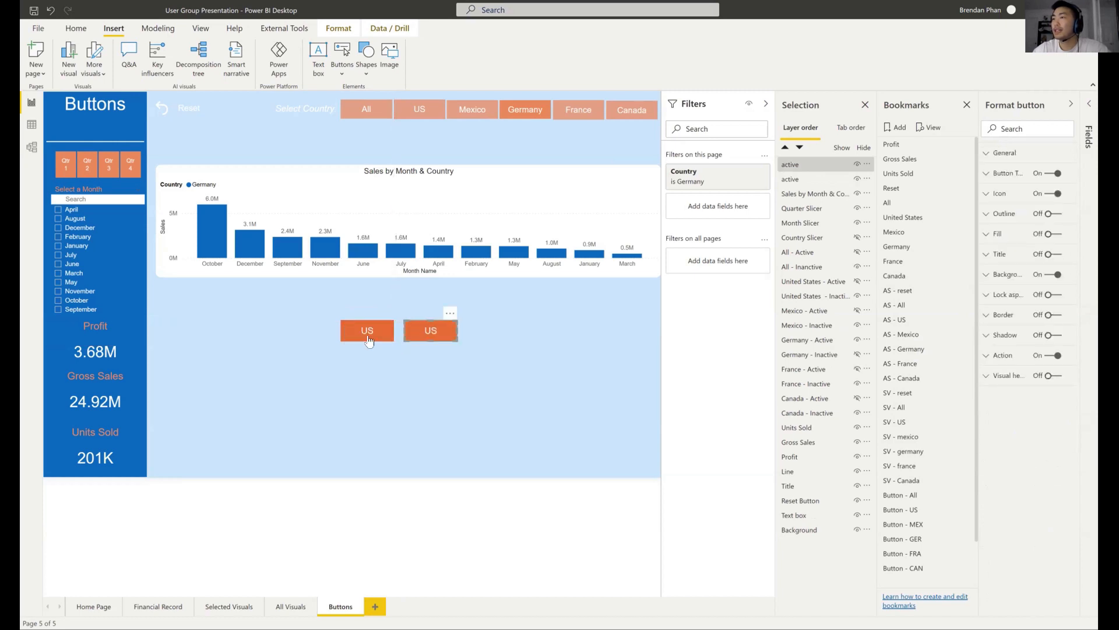
key(ctrl+v)
drag(373, 335, 493, 331)
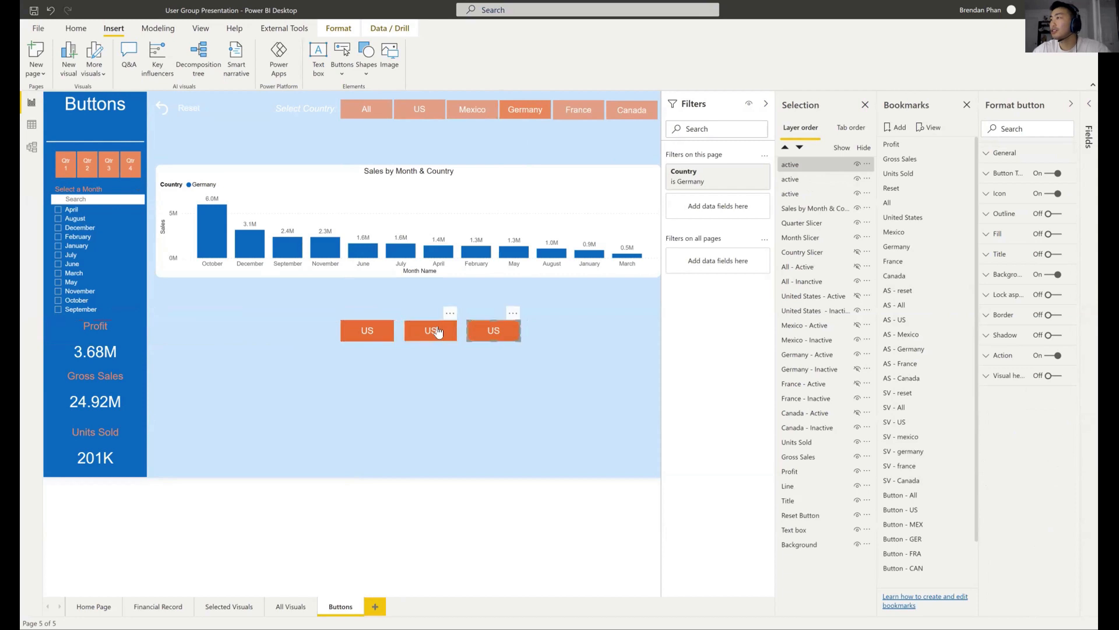
- Rename the original button of the new row as US active in the object list
click(438, 332)
click(797, 169)
double_click(797, 165)
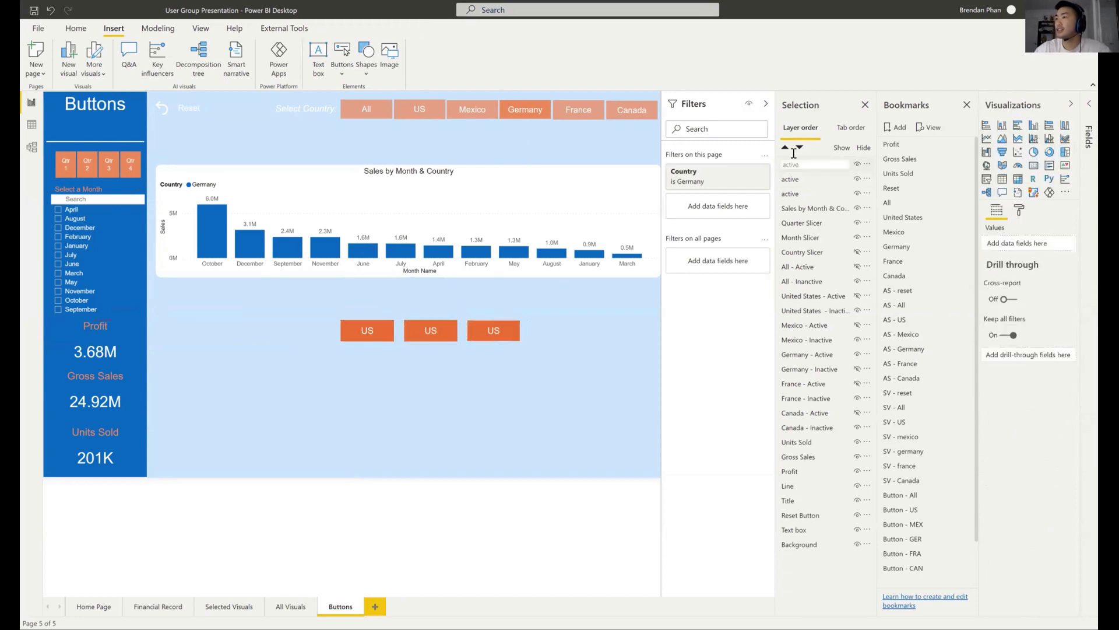
click(367, 331)
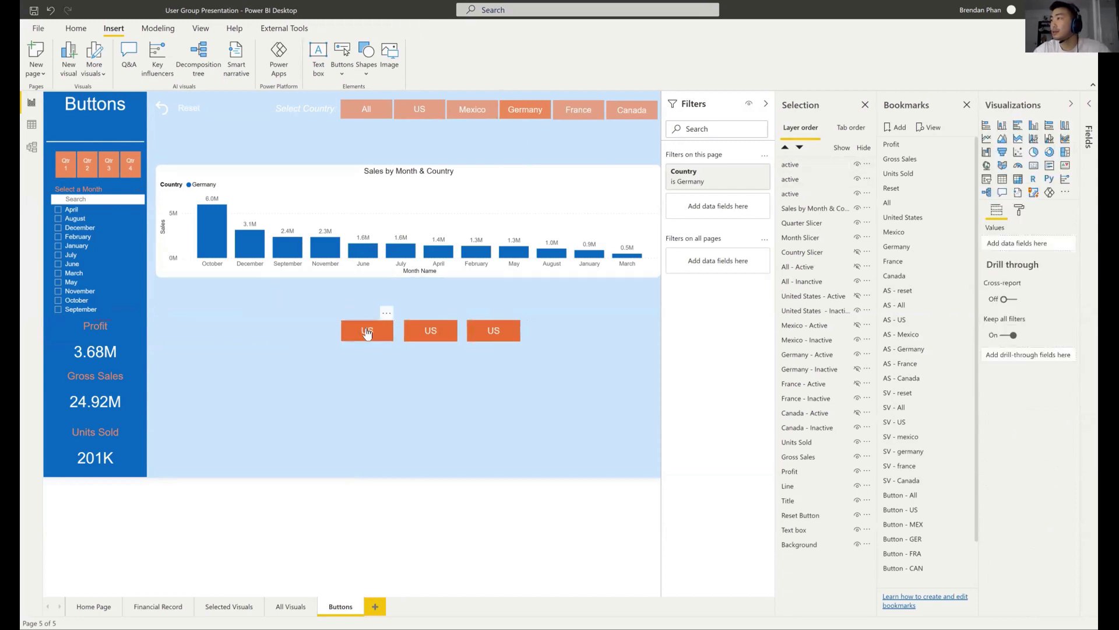
double_click(788, 194)
key(Home)
text(US)
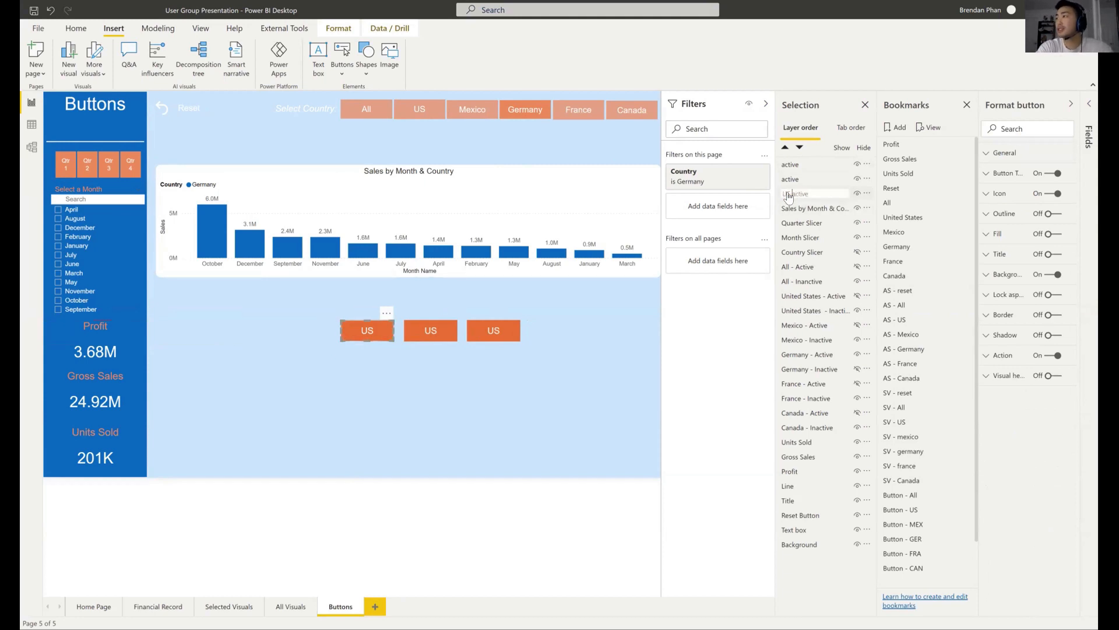
key(Return)
- Rename the second button as Mexico - active and the third as germany - active in the object list
double_click(797, 181)
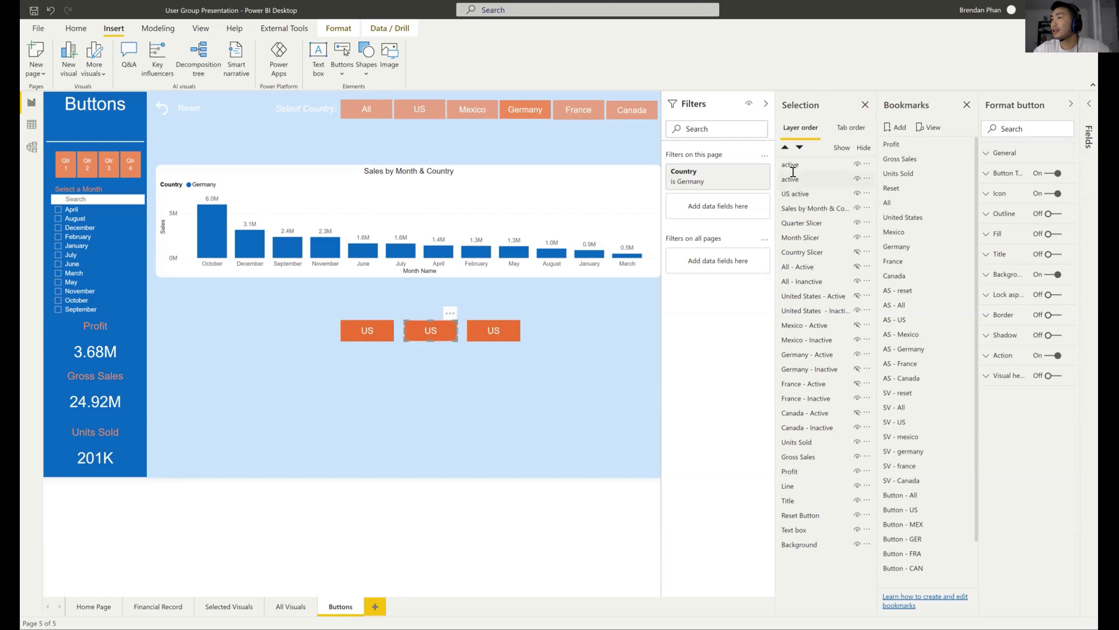
key(Home)
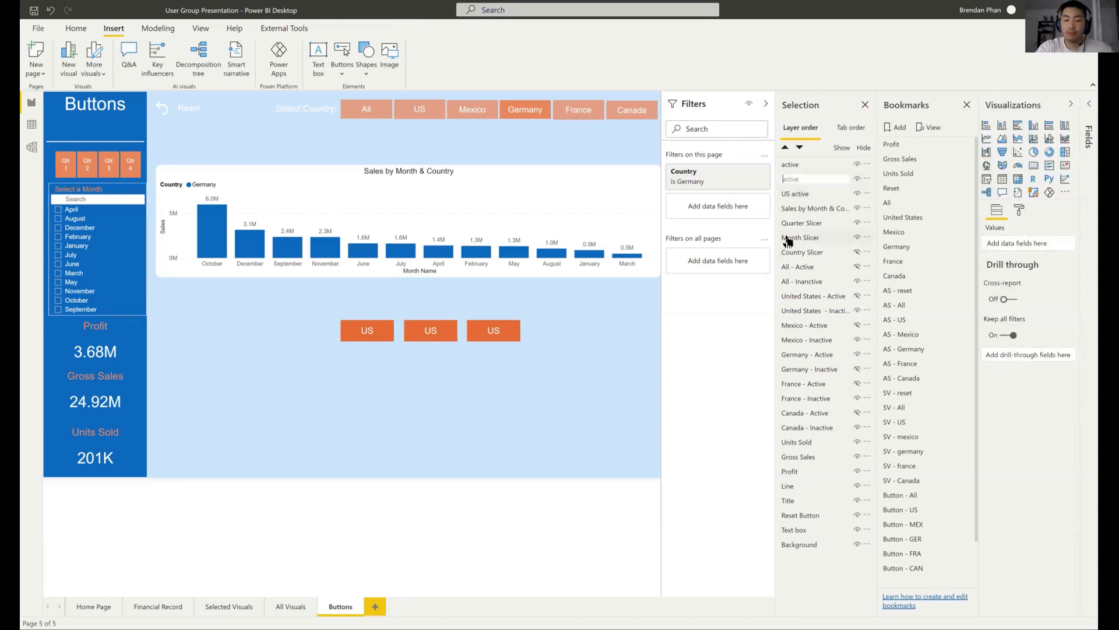
text(Mexico -)
key(Return)
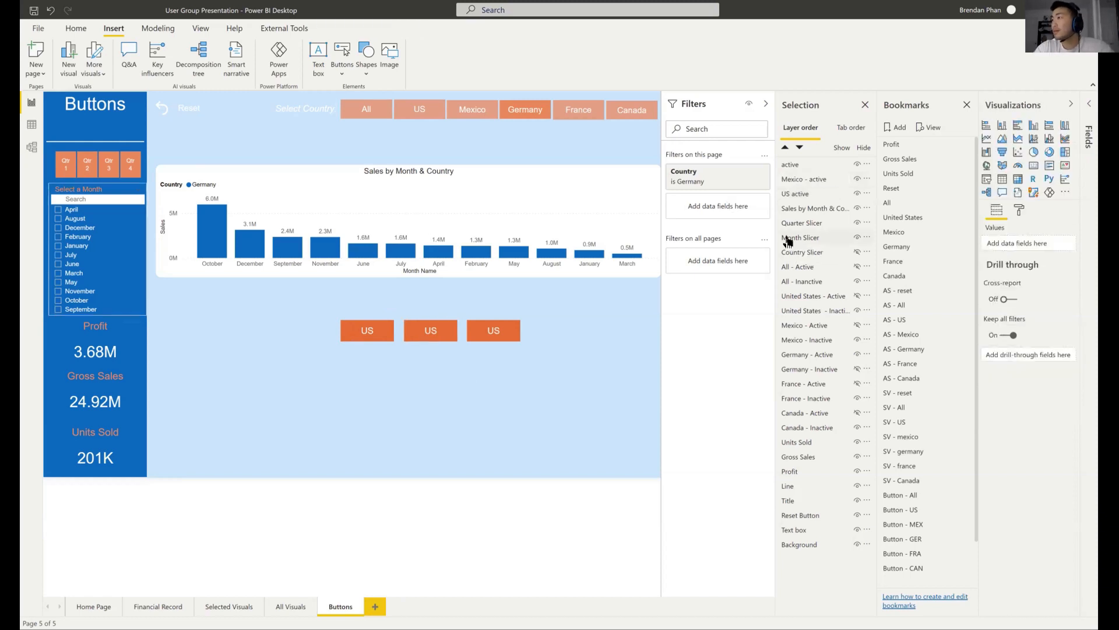
double_click(791, 163)
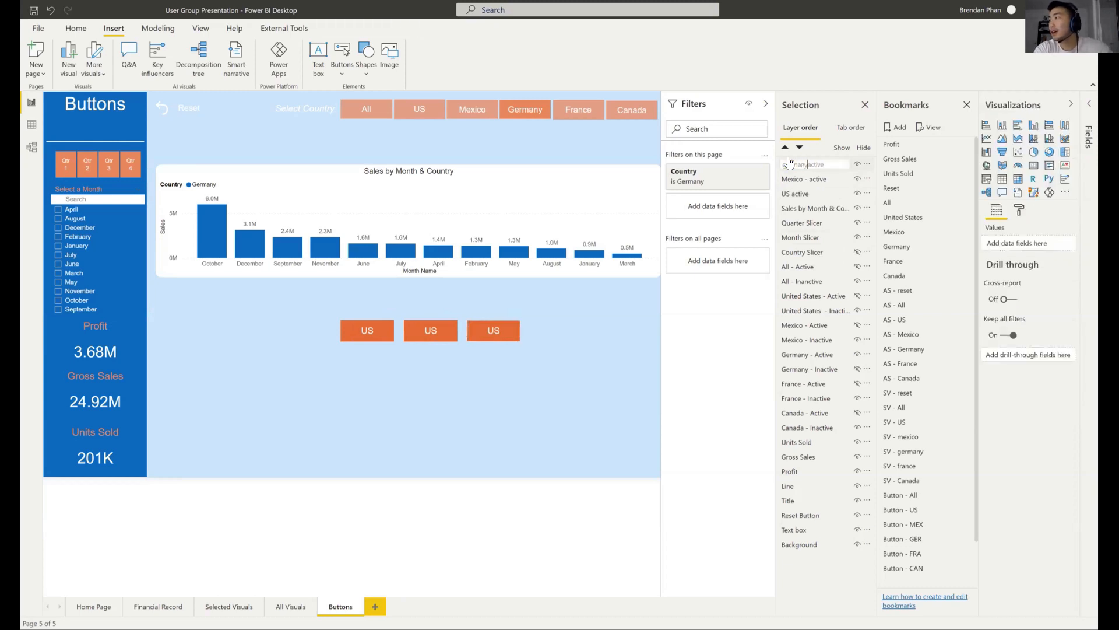
key(Return)
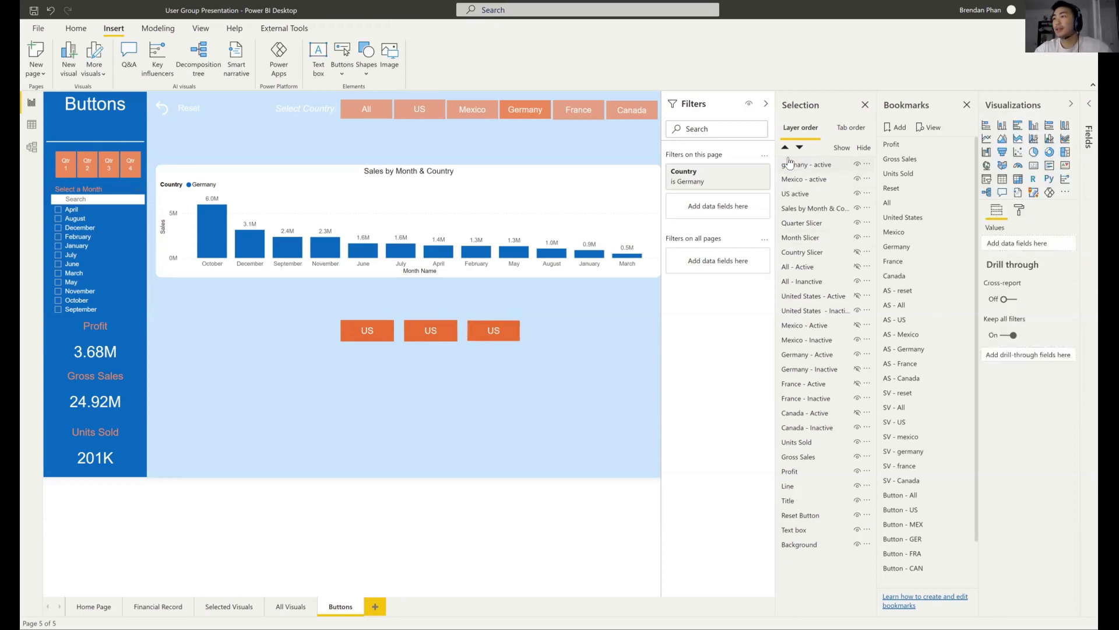
- Set the second button's text to Mexico and the third button's text to Germany
click(448, 331)
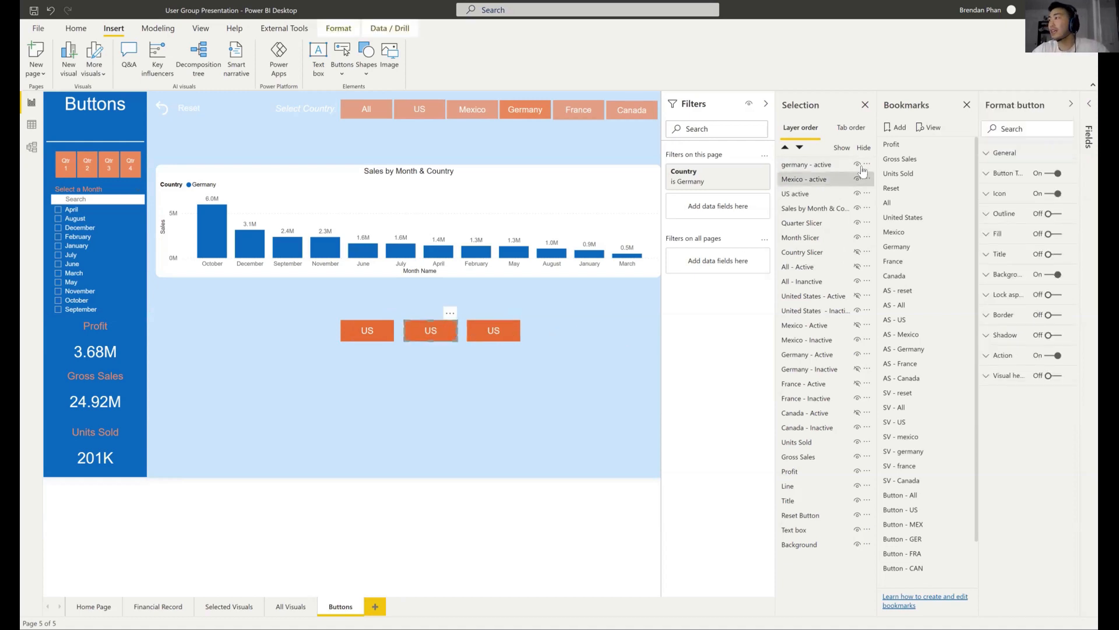
click(995, 173)
click(1025, 227)
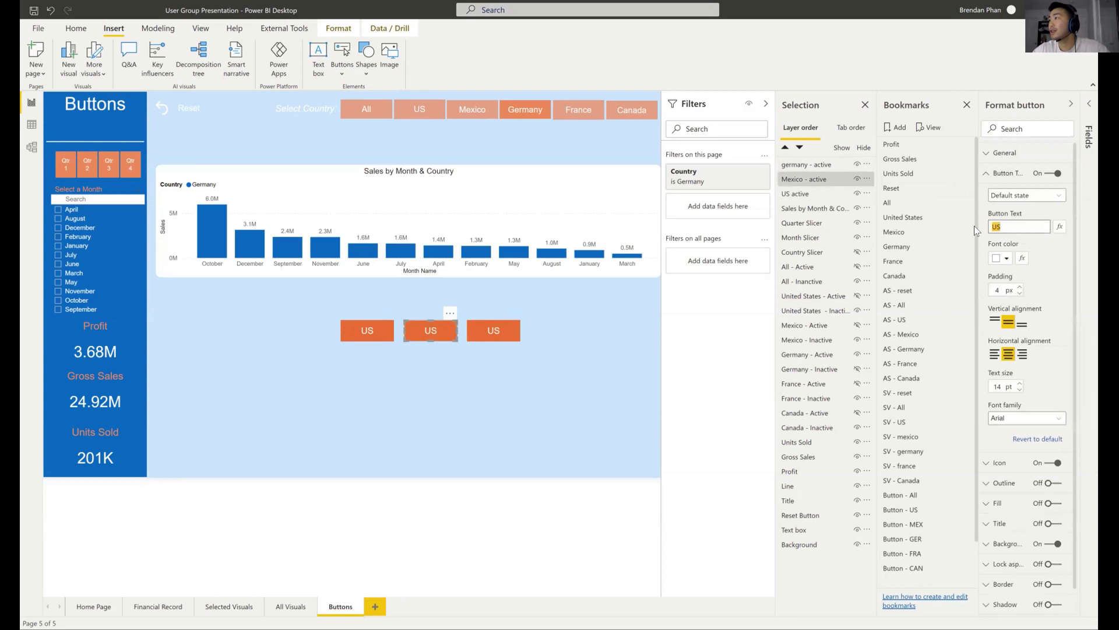
text(Mexico)
click(475, 336)
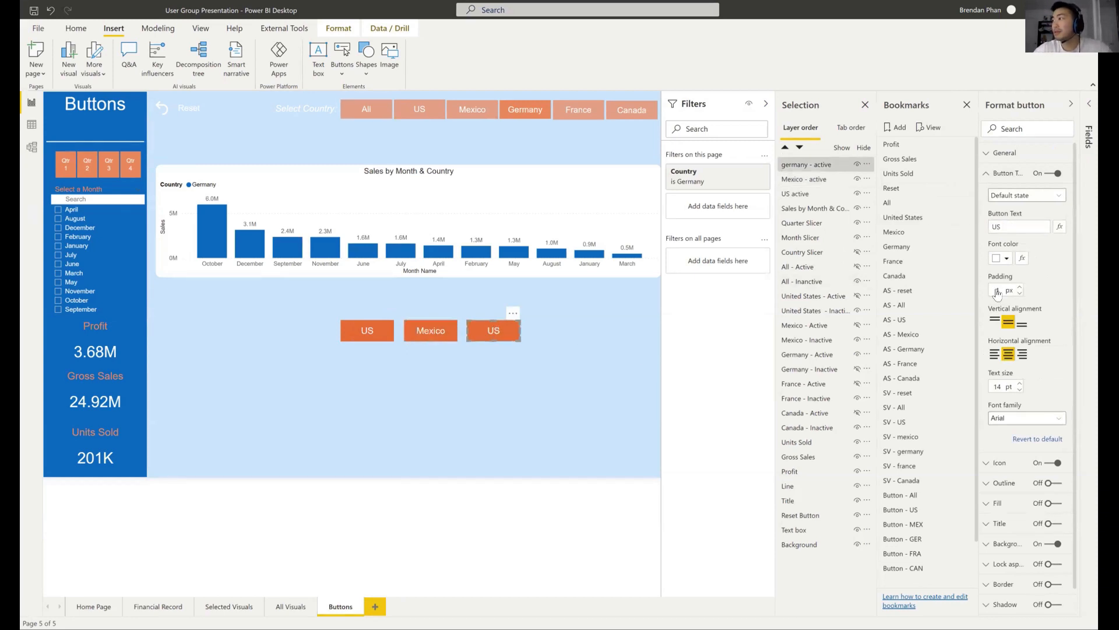
drag(1026, 226, 815, 215)
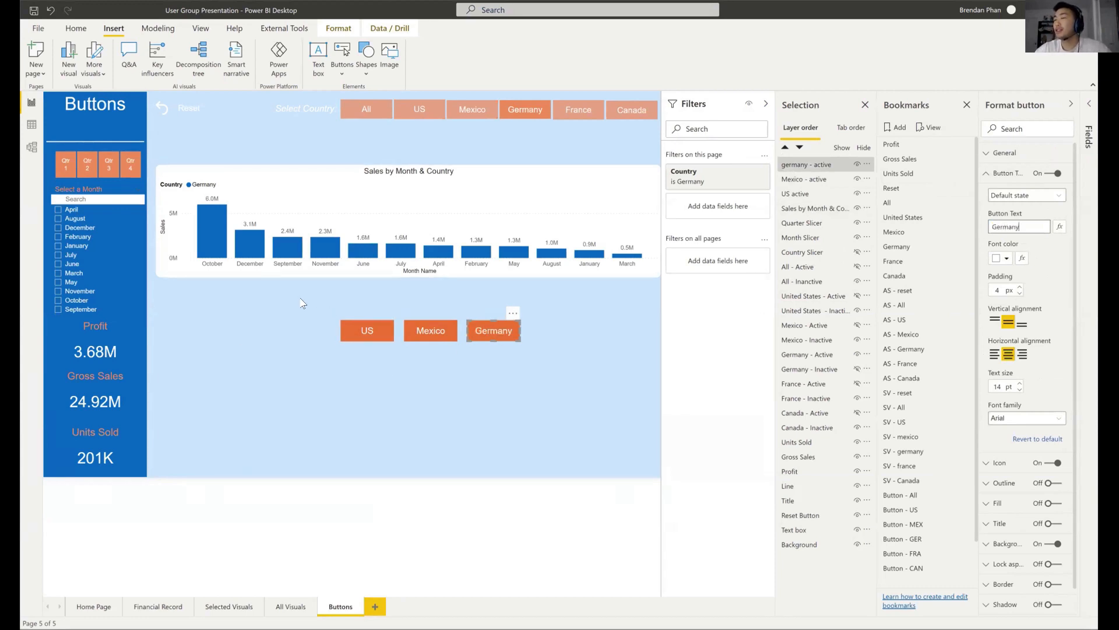
- Distribute the US, Mexico and Germany buttons below the chart horizontally so they are evenly spaced
click(597, 366)
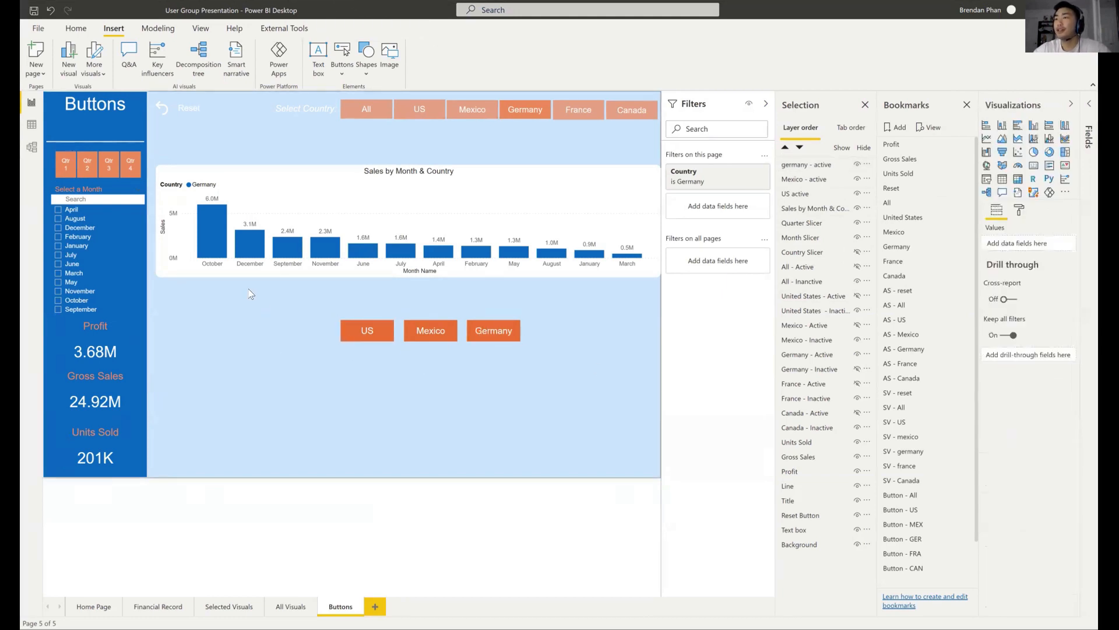
drag(249, 289, 577, 389)
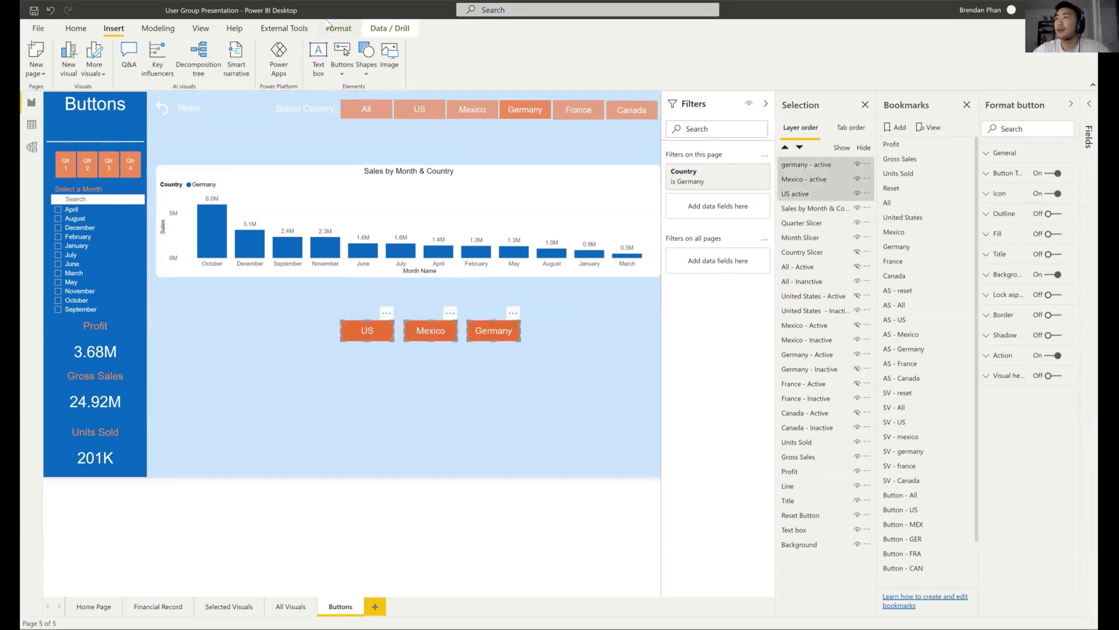
click(330, 27)
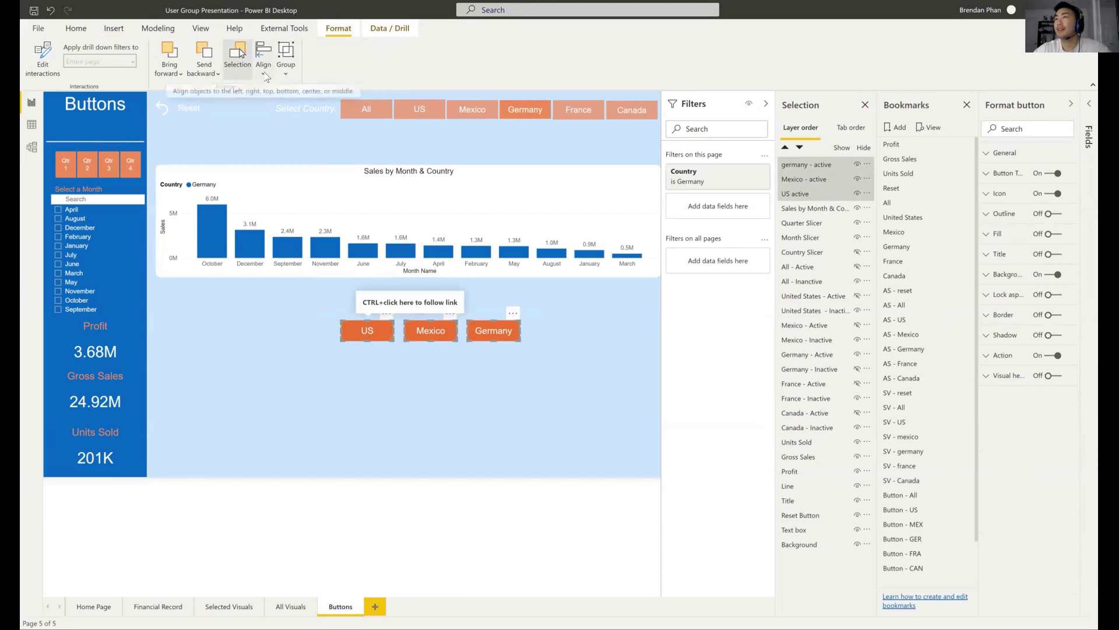
click(264, 62)
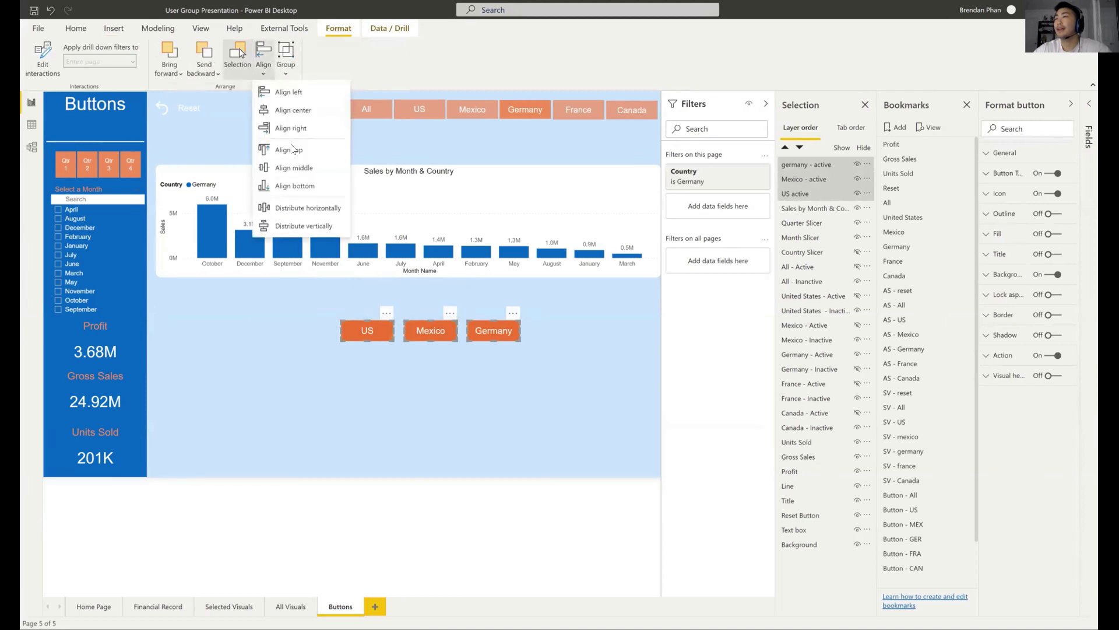
click(320, 208)
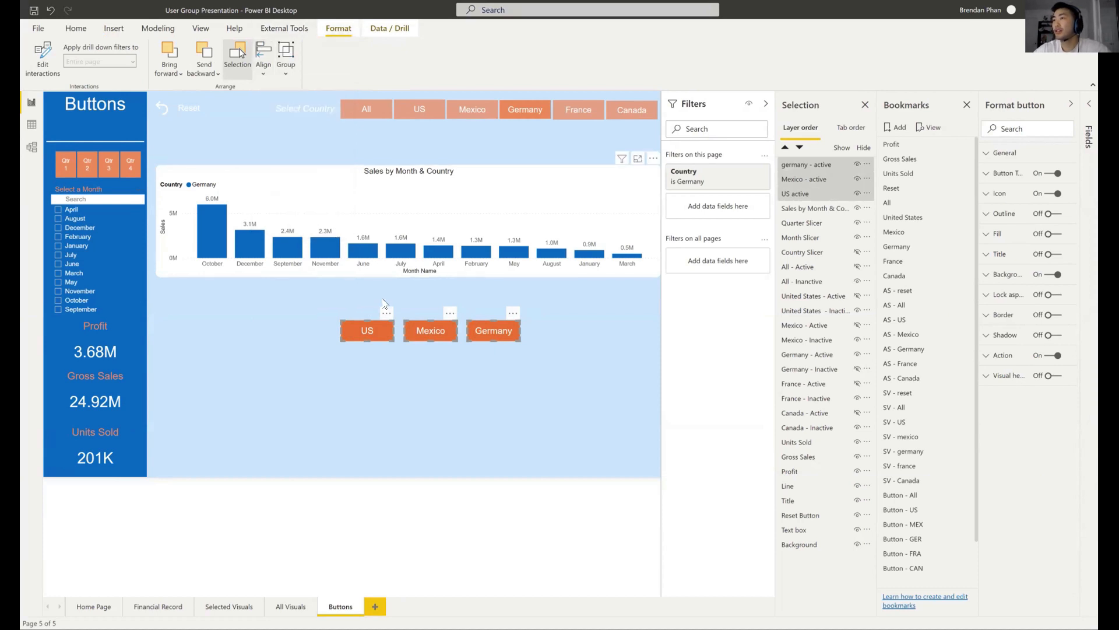
click(364, 356)
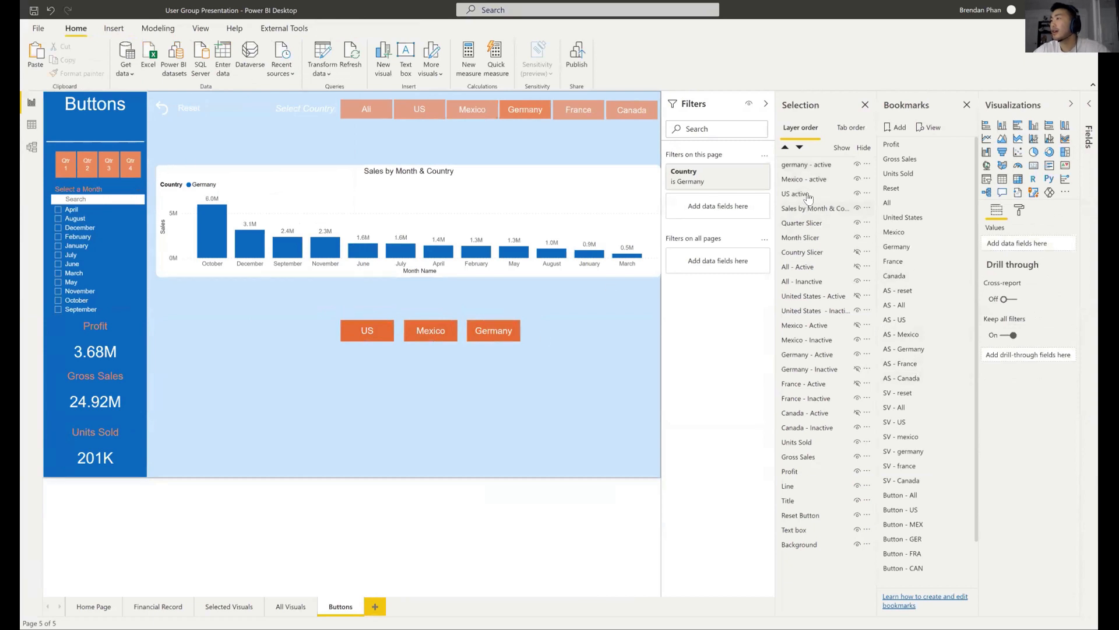
- Reorder the new buttons in the layer order as US active, Mexico - active and germany - active
drag(806, 194, 807, 162)
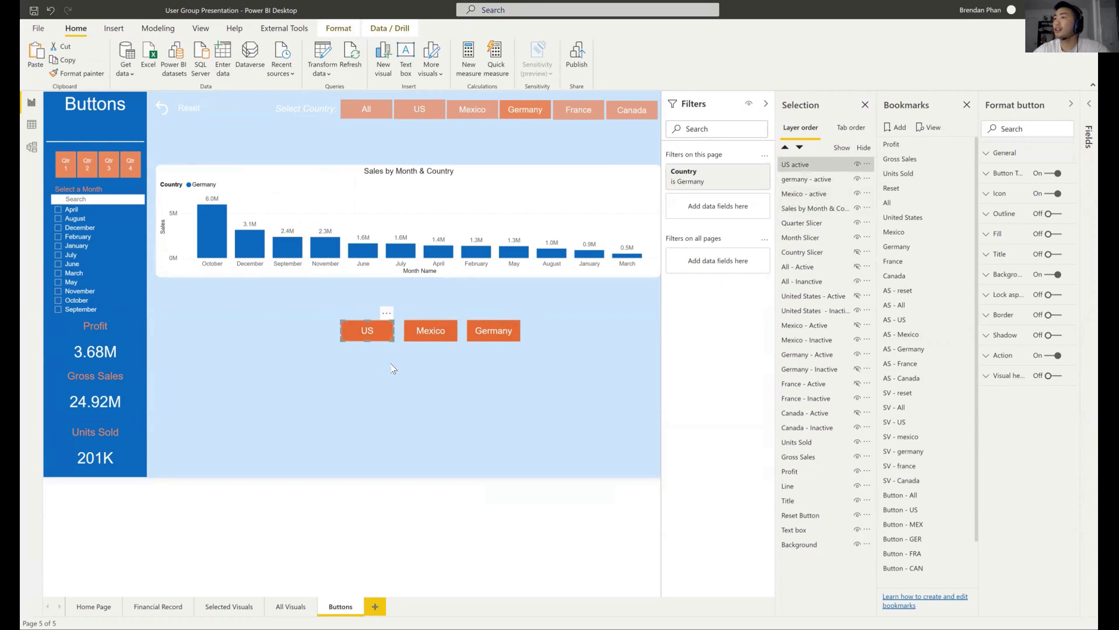
drag(809, 194, 809, 180)
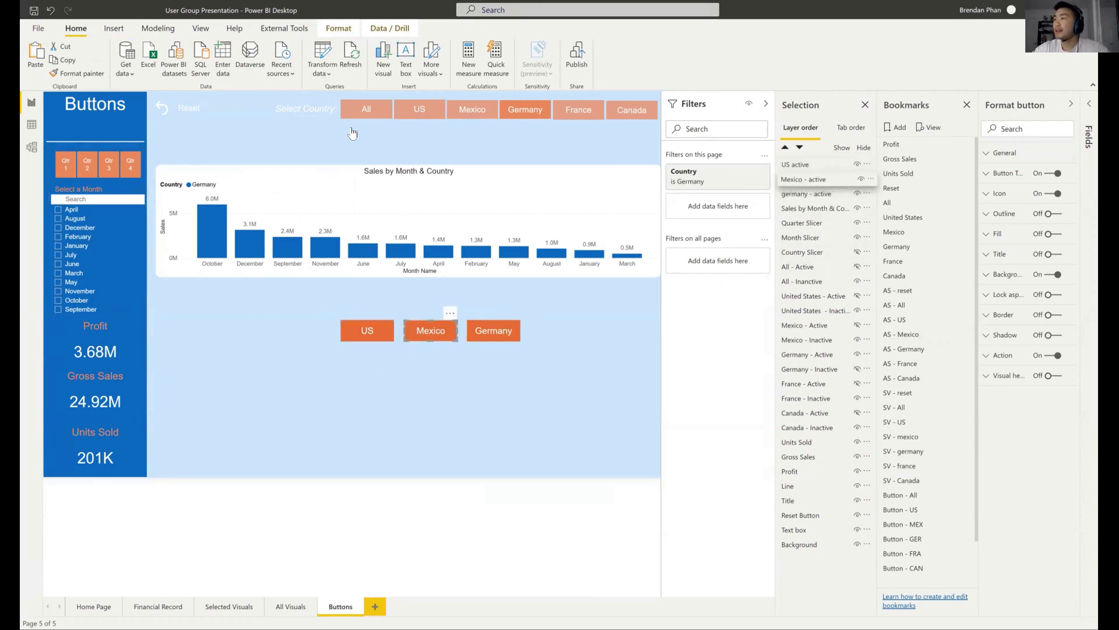
click(303, 427)
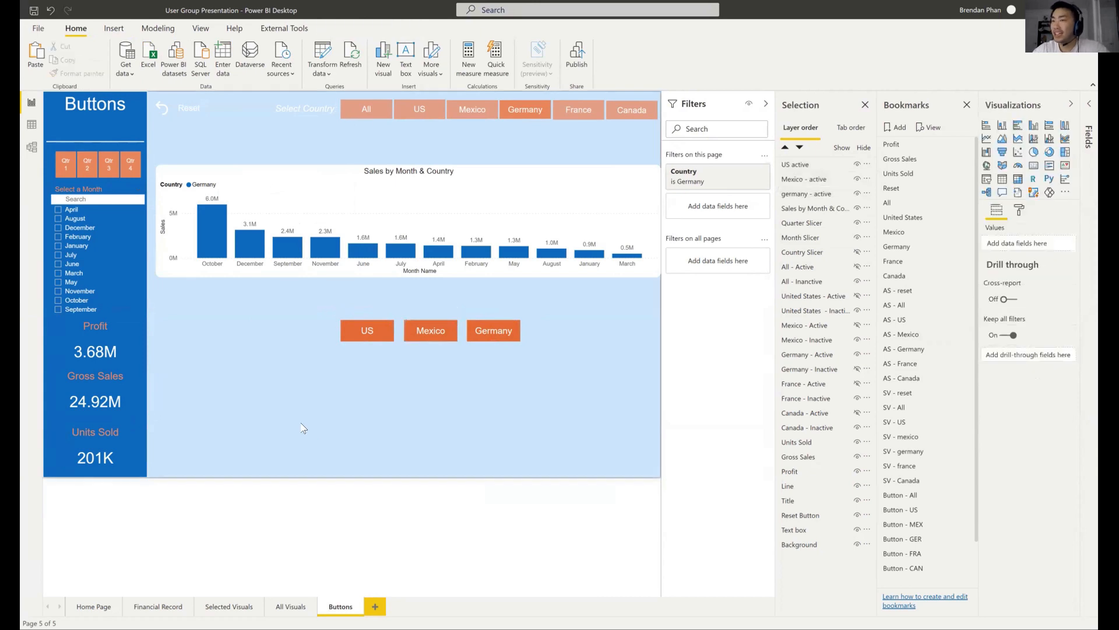
- Duplicate the US, Mexico and Germany buttons together and place the copies in a row directly beneath the originals
drag(303, 400, 580, 313)
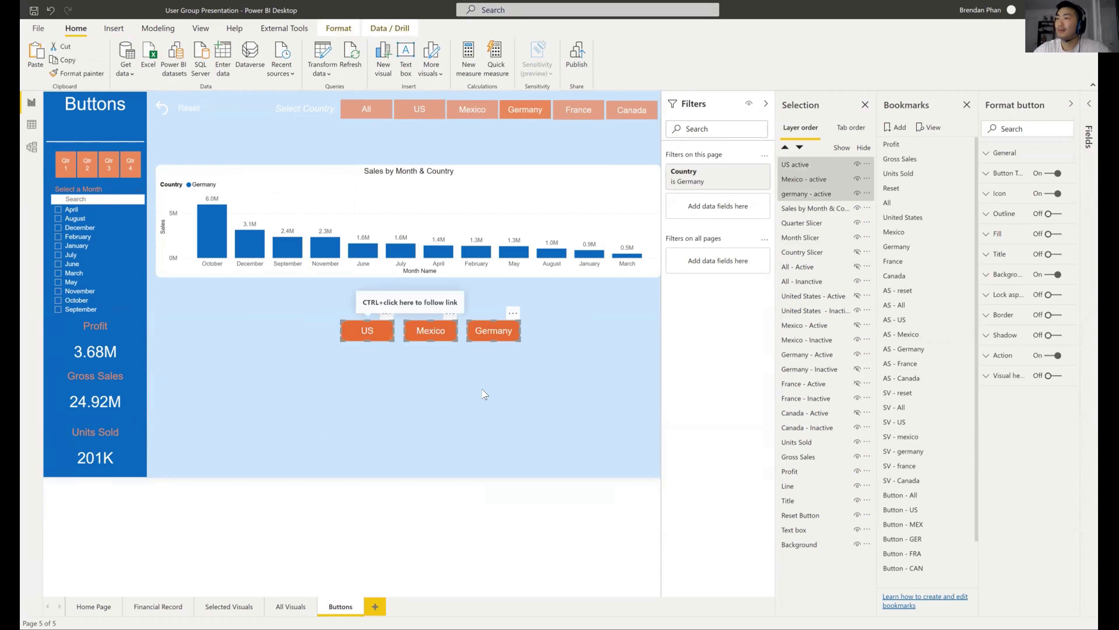
key(ctrl+c)
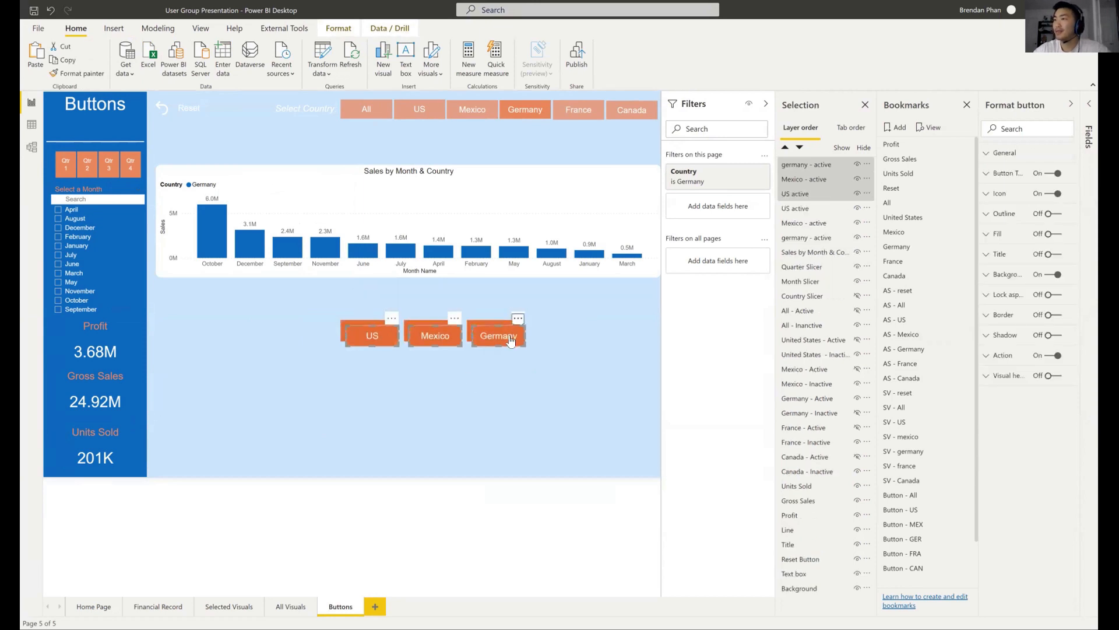
key(ctrl+v)
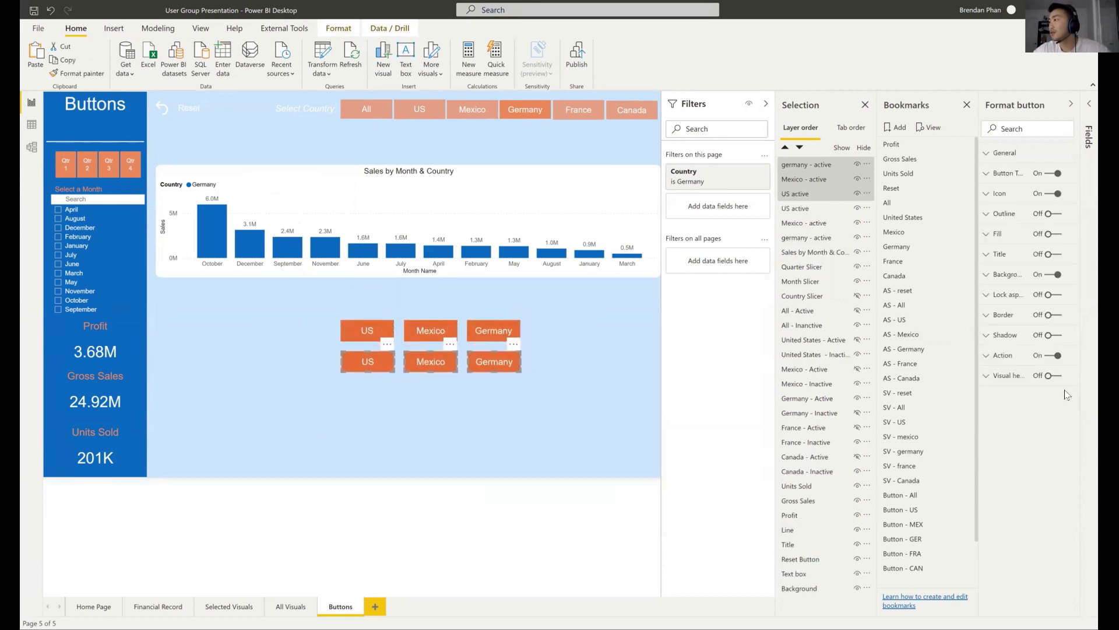
- Set the background transparency of the three copied buttons to 25%
click(1013, 276)
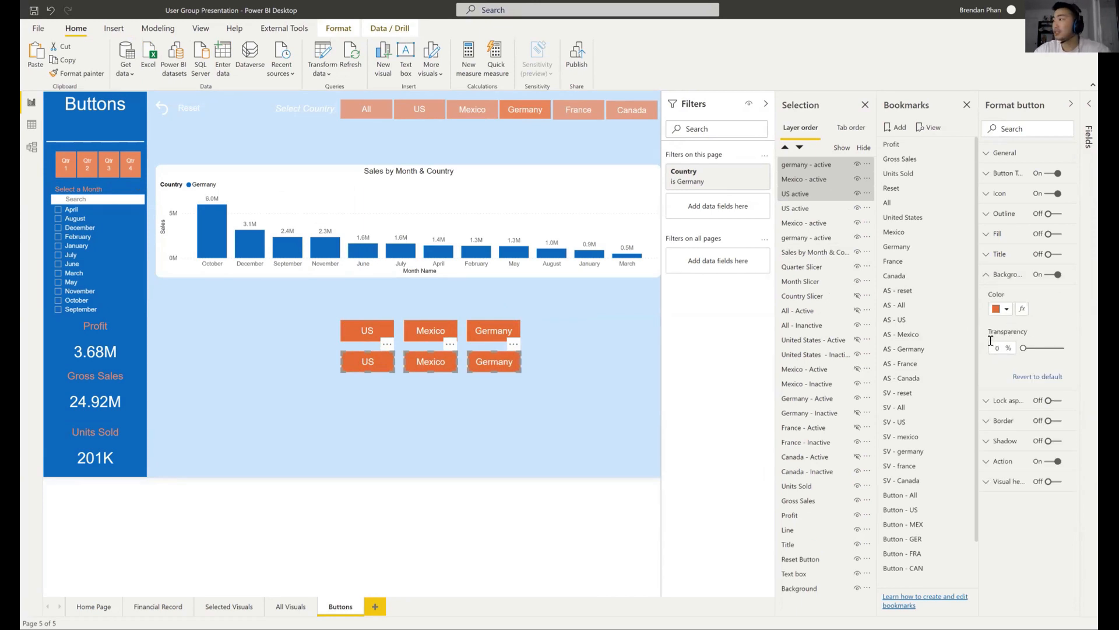
text(25)
key(Return)
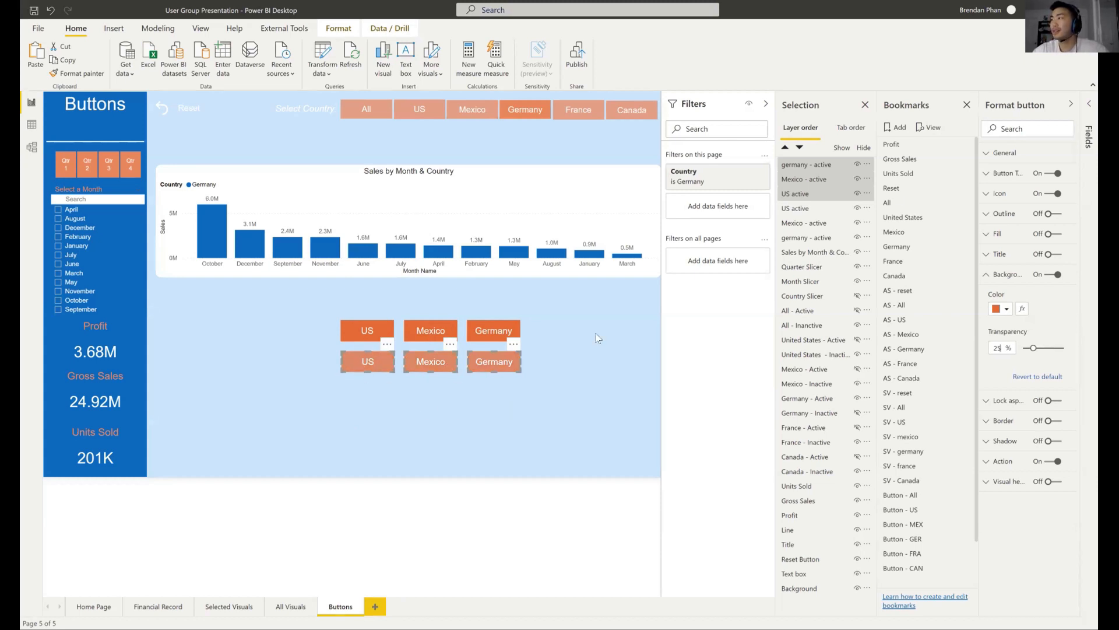
- Reorder the layers so the copied Mexico and Germany buttons sit next to their originals, with both US buttons first
click(814, 83)
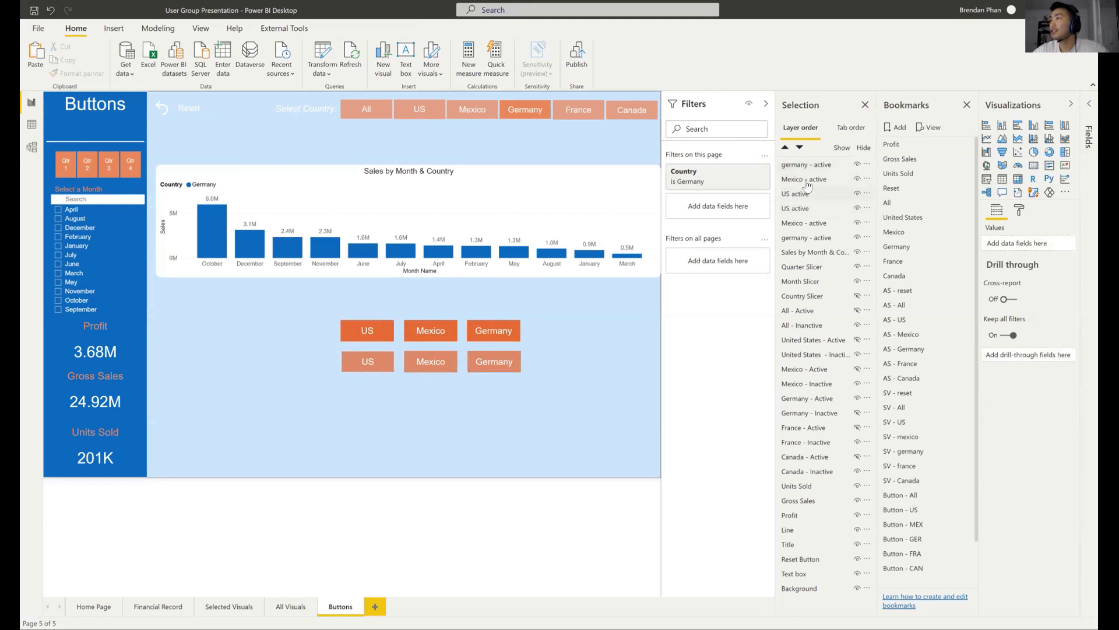
drag(818, 216, 817, 224)
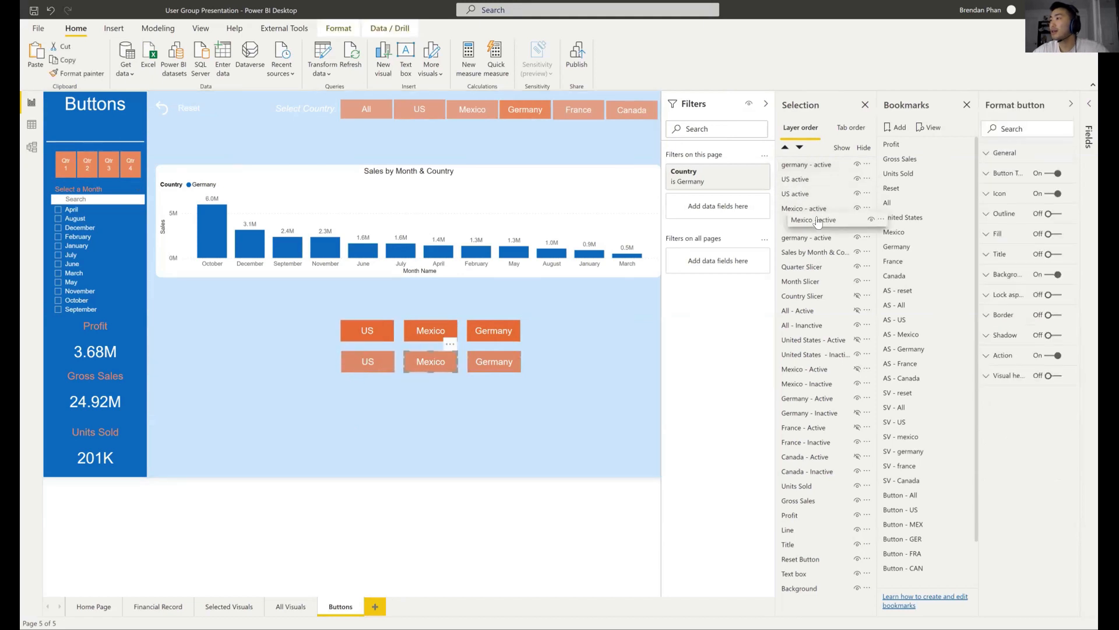
drag(808, 167, 818, 242)
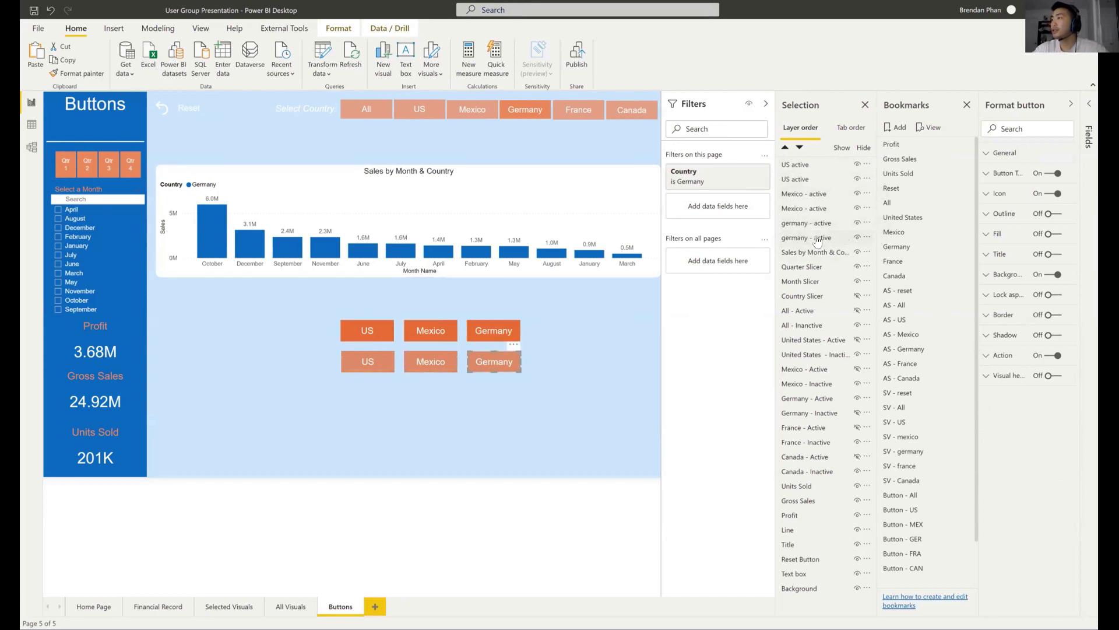
- Rename the faded Germany copy as germany - inactive and the faded Mexico copy as Mexico - inactive in the layer order
double_click(818, 239)
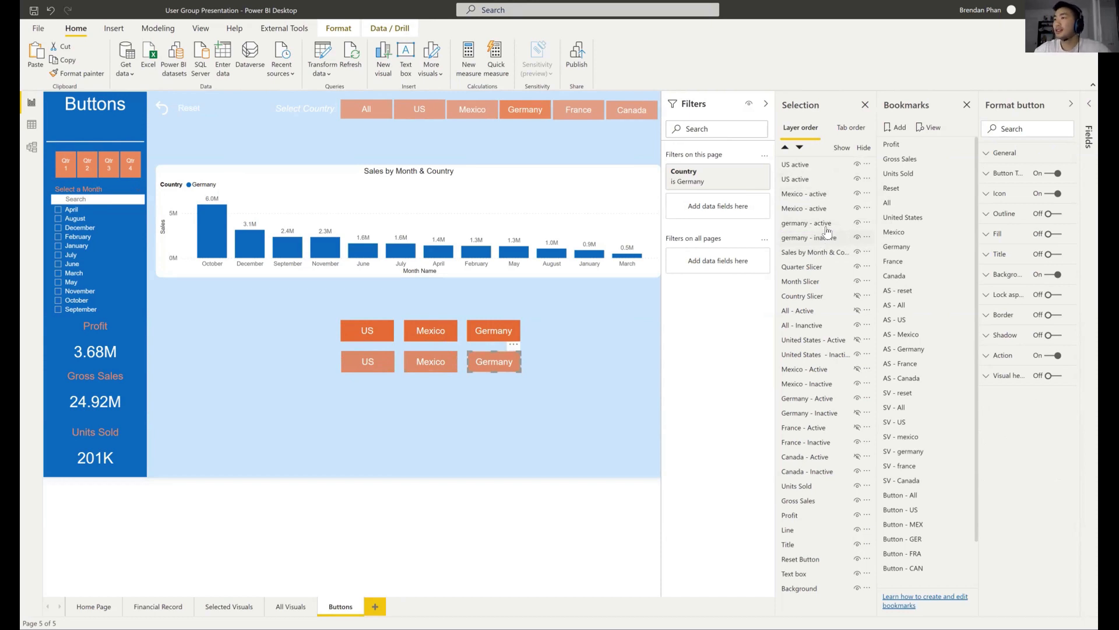
click(424, 360)
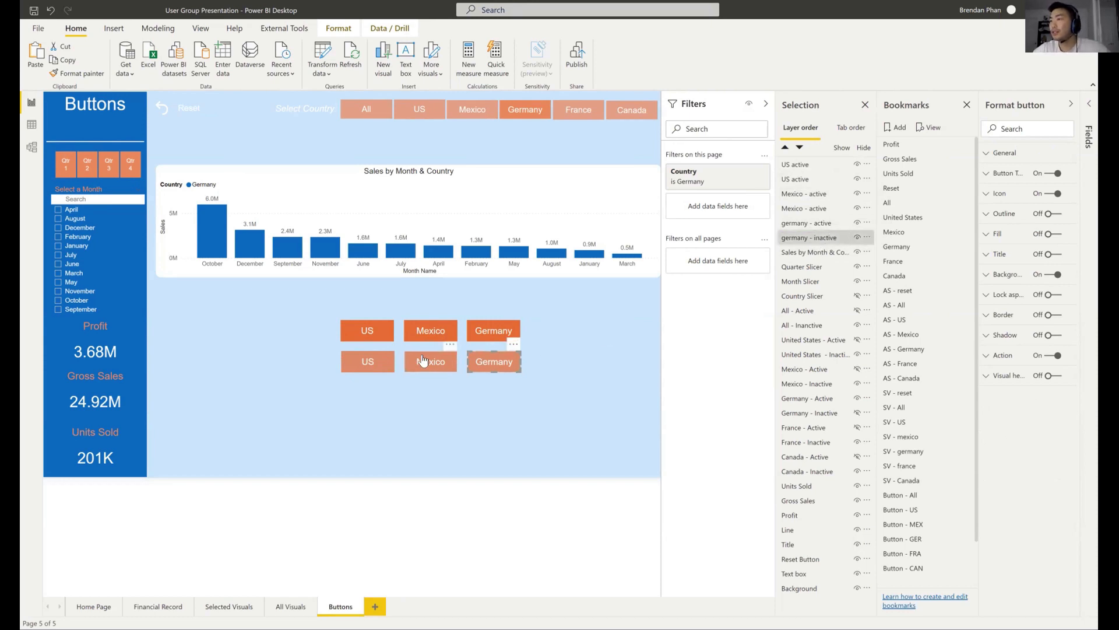
double_click(811, 209)
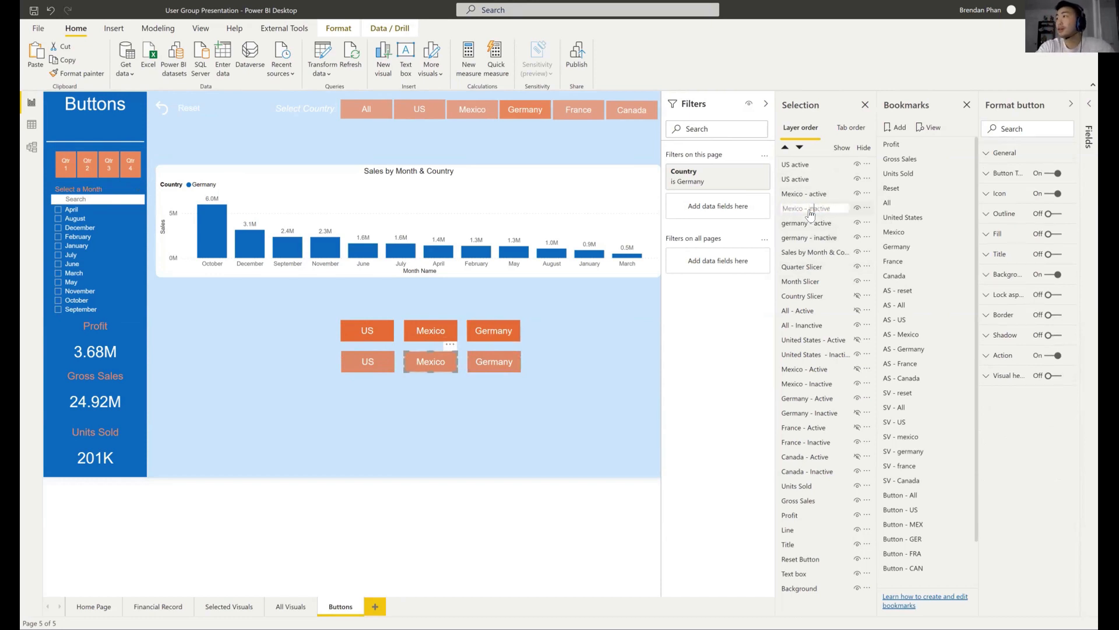
key(Return)
- Rename the second US active entry in the layer order, the faded US copy, as US inactive
click(375, 362)
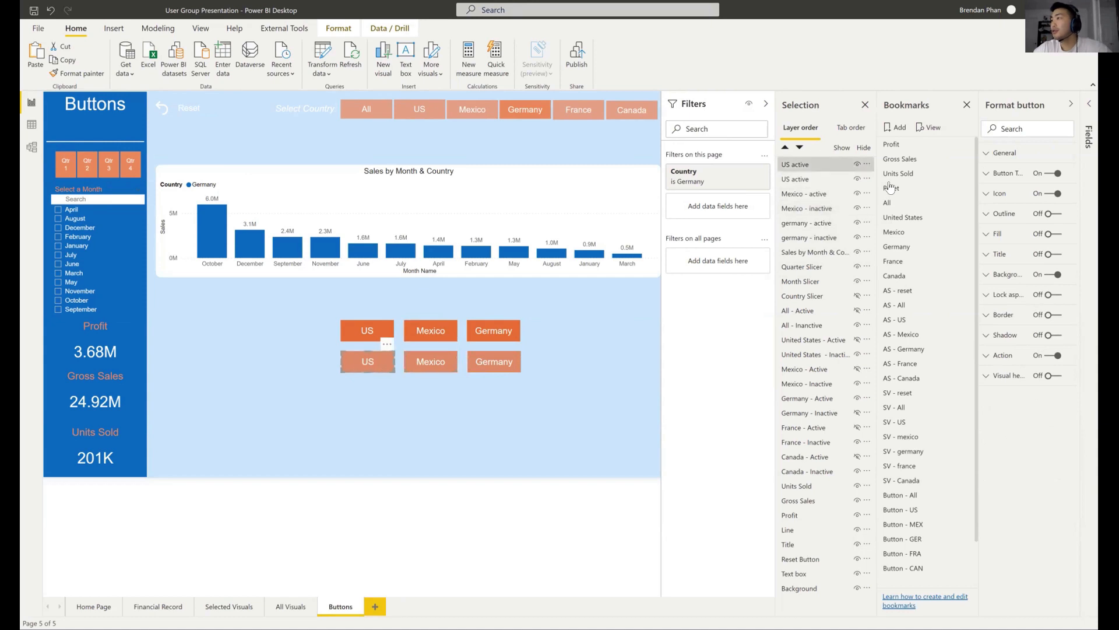
drag(797, 180, 810, 178)
click(810, 179)
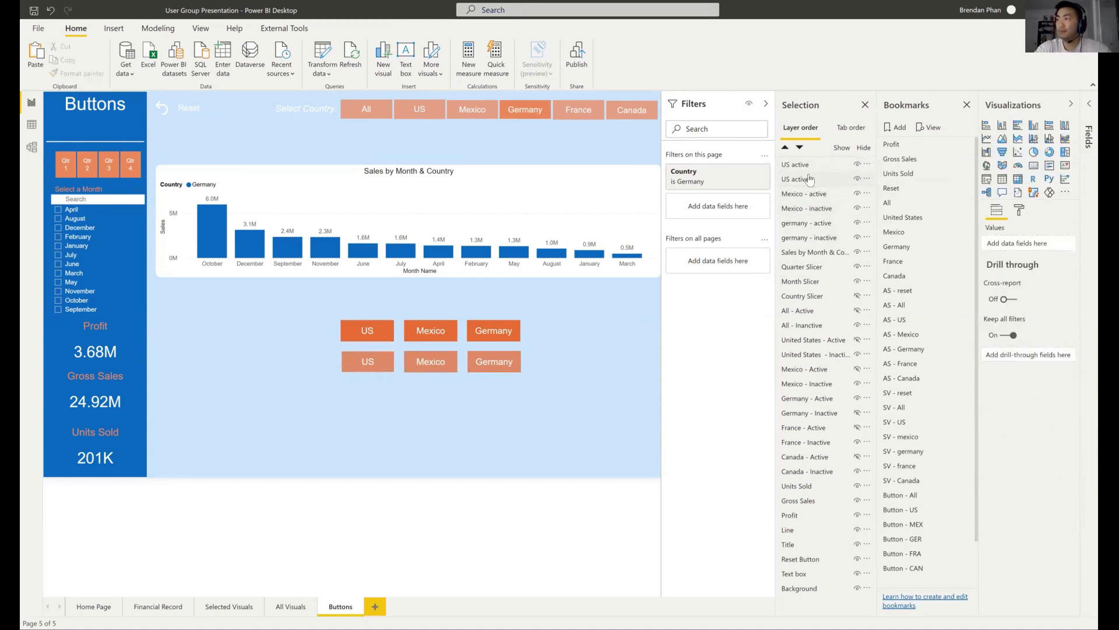
double_click(809, 179)
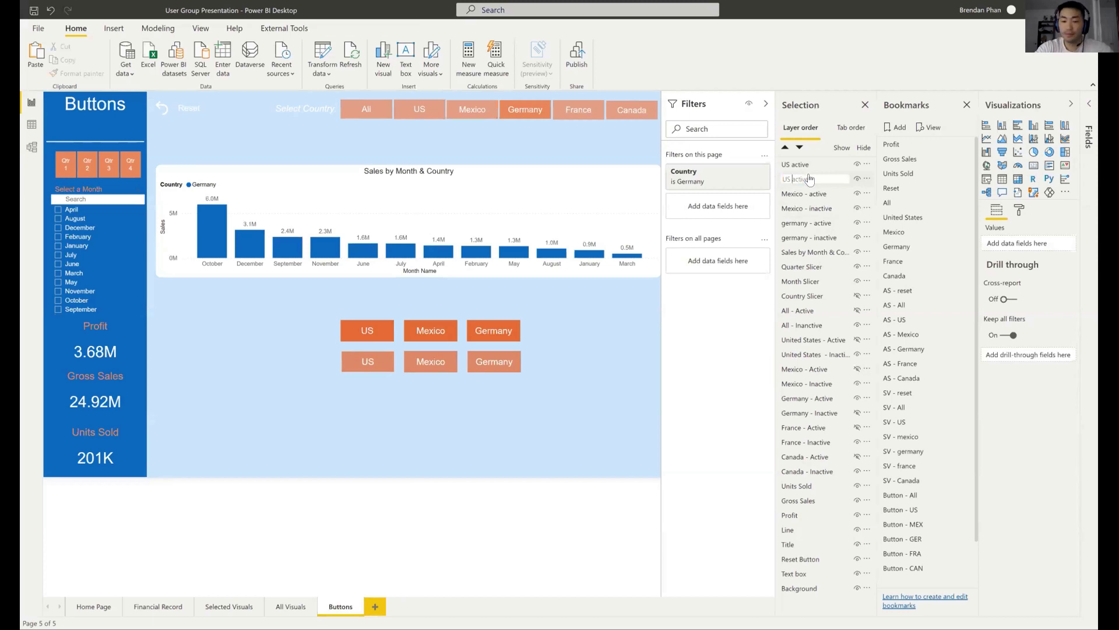
text(inactive)
key(Return)
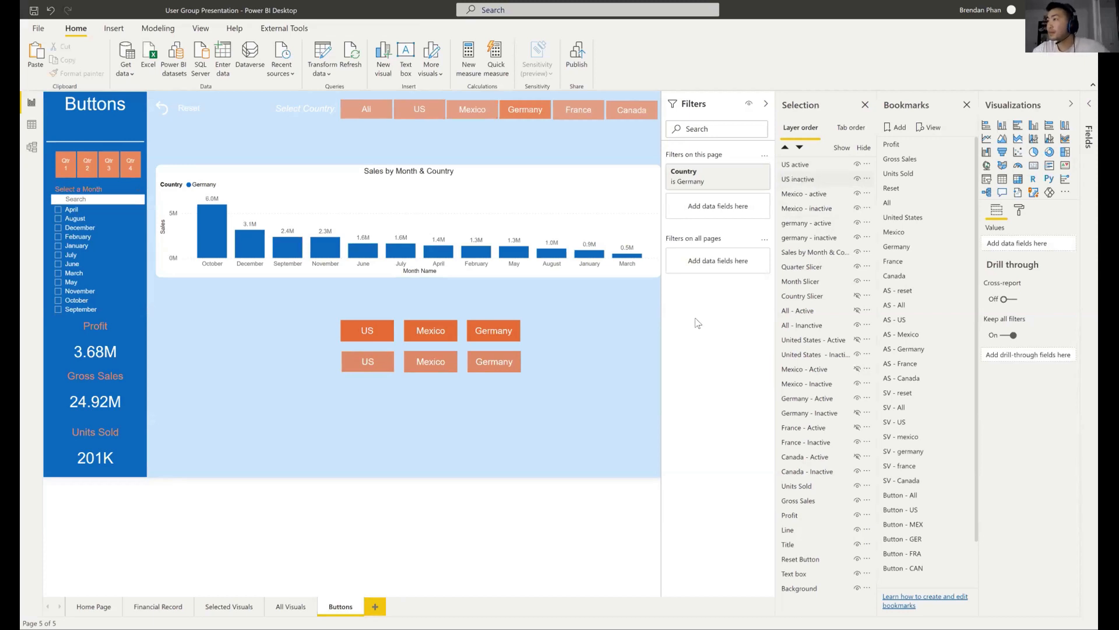
- Move the three faded buttons up so they exactly overlap the active US, Mexico and Germany buttons
click(366, 364)
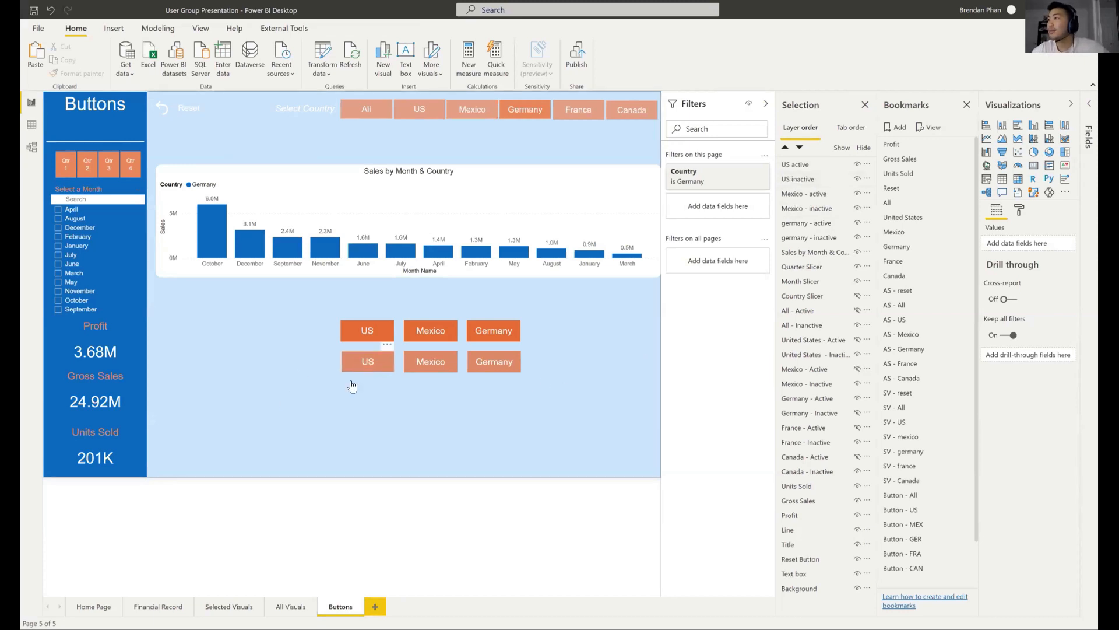
drag(256, 435, 487, 334)
click(537, 429)
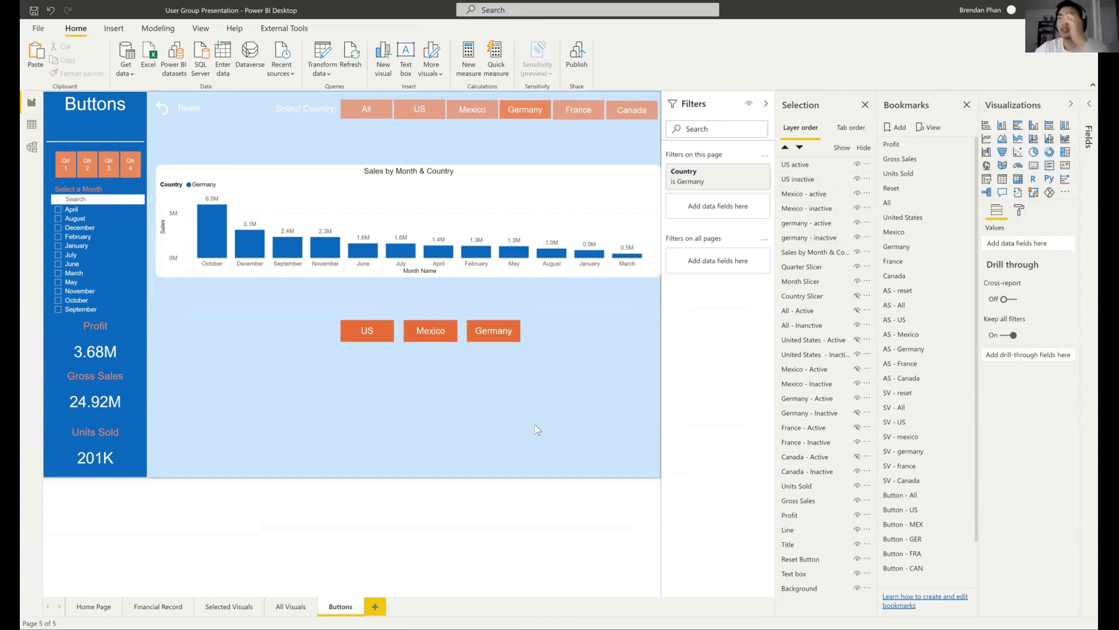
- Change the page's Country filter so that only United States of America is selected
mouse_move(752, 181)
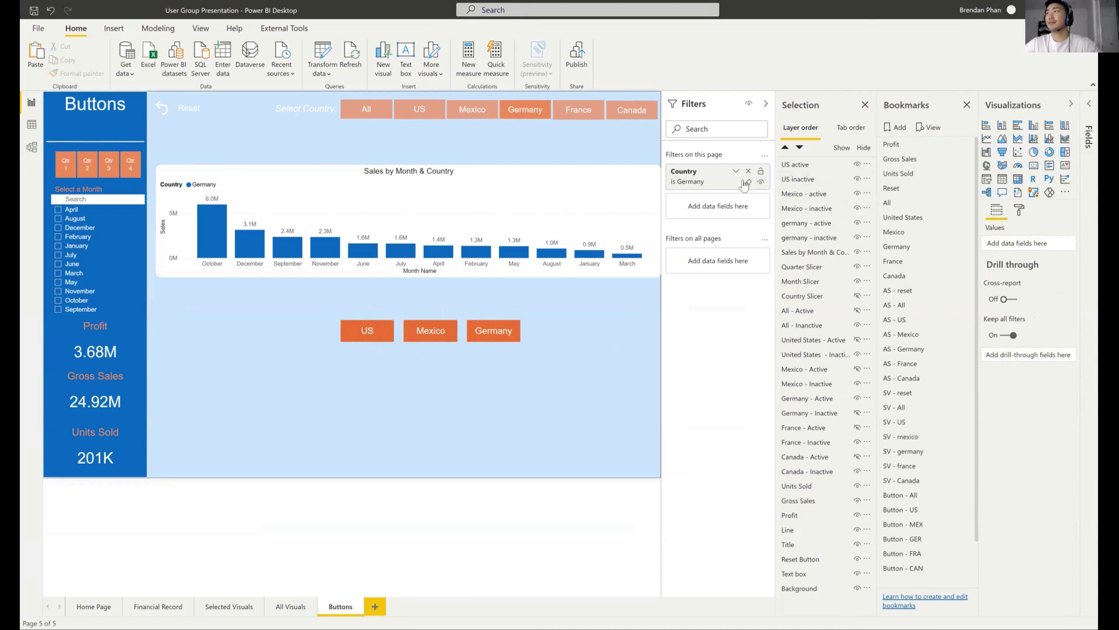
click(743, 178)
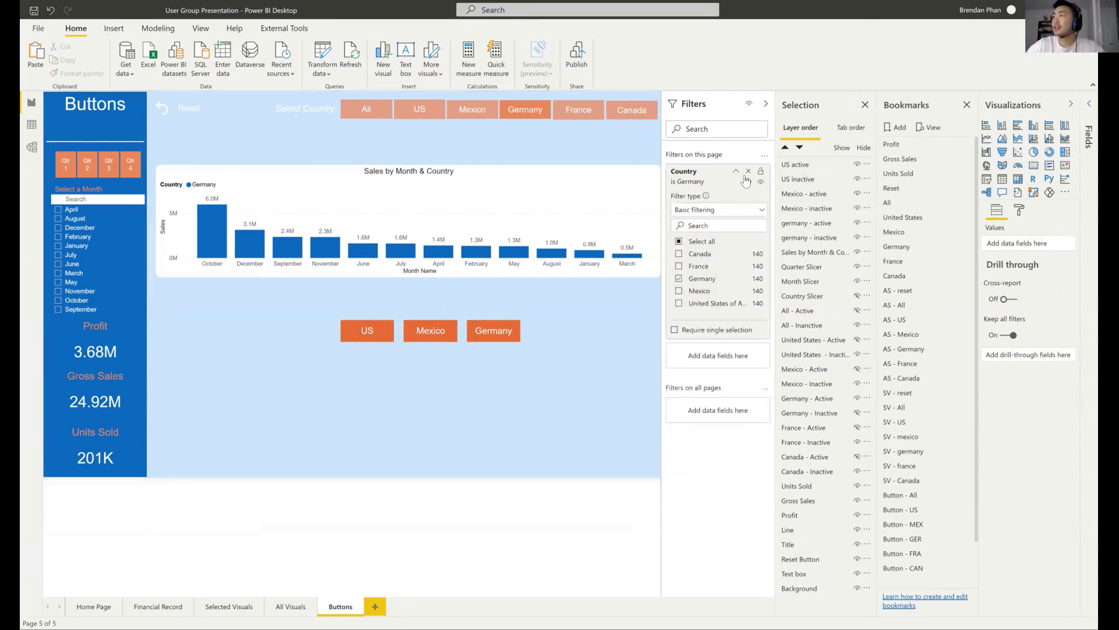
click(679, 303)
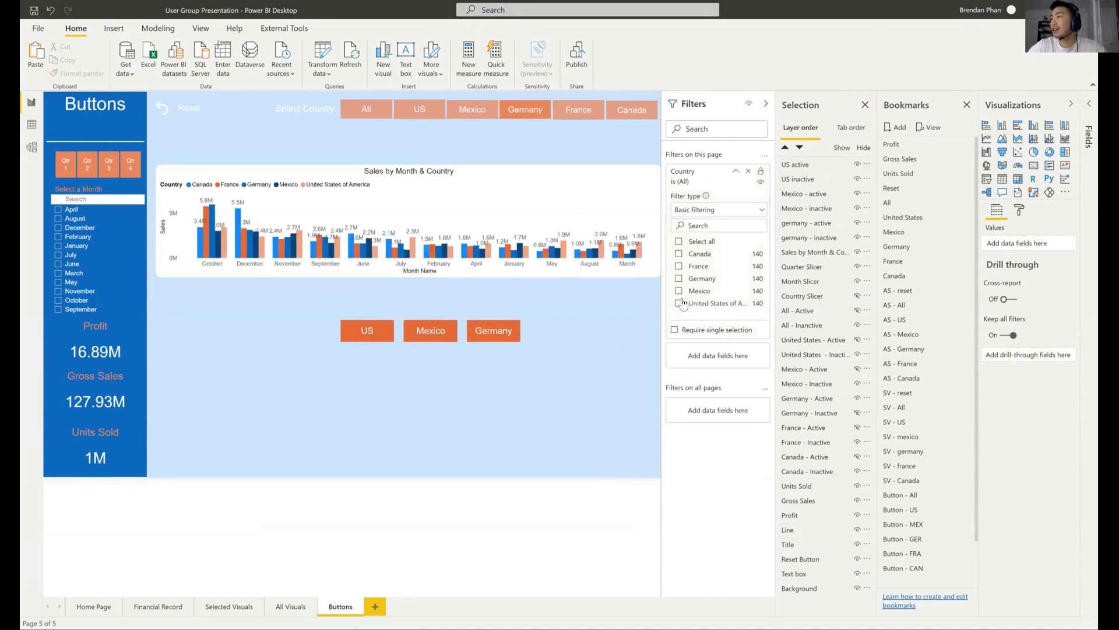
click(735, 171)
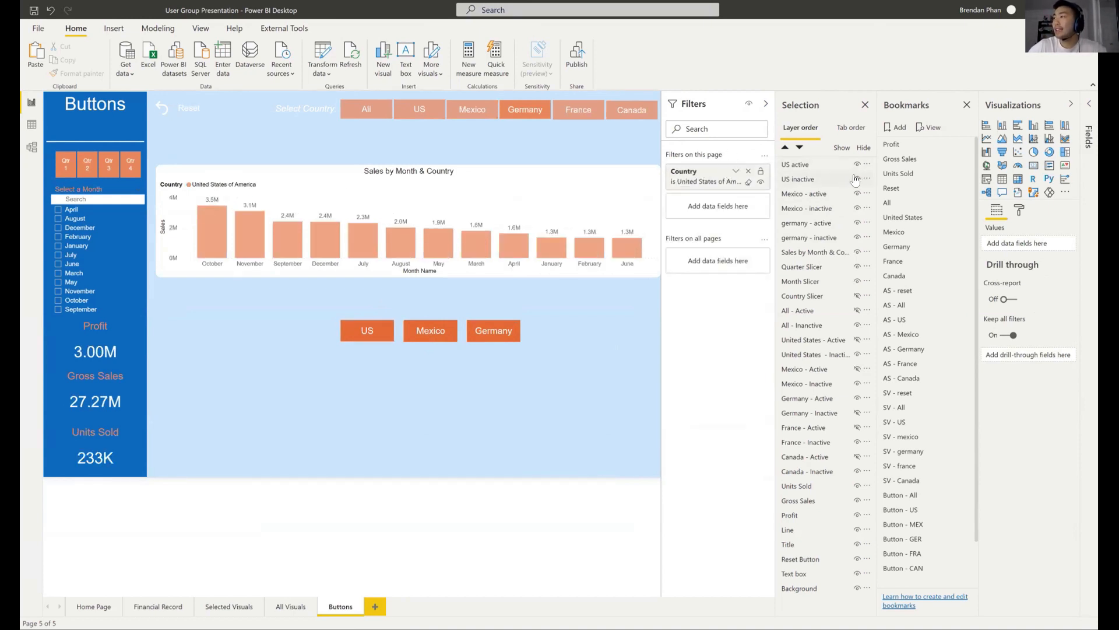
- Hide the US inactive, Mexico - active and germany - active buttons in the layer order
click(855, 178)
click(855, 194)
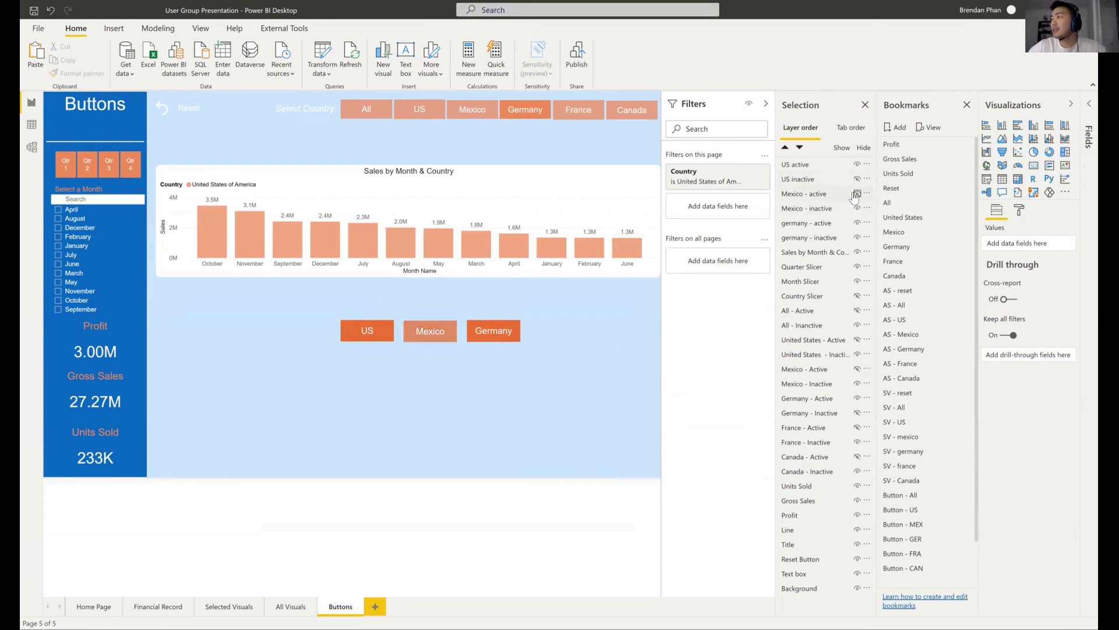
click(857, 222)
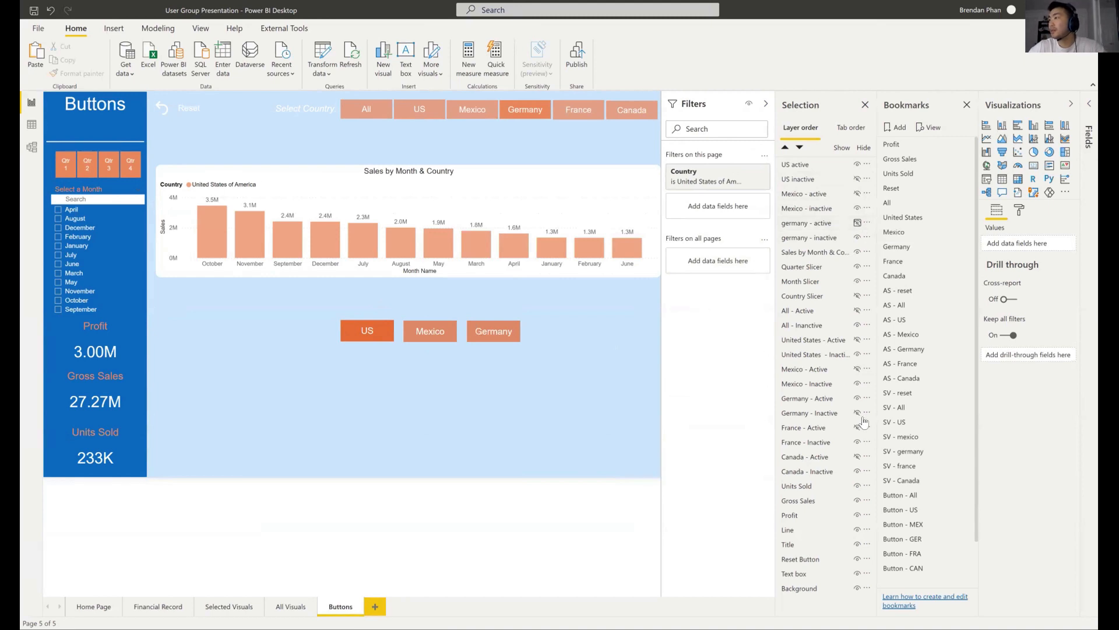
- Rename Bookmark 31 as demo - US
scroll(912, 434, down, 1)
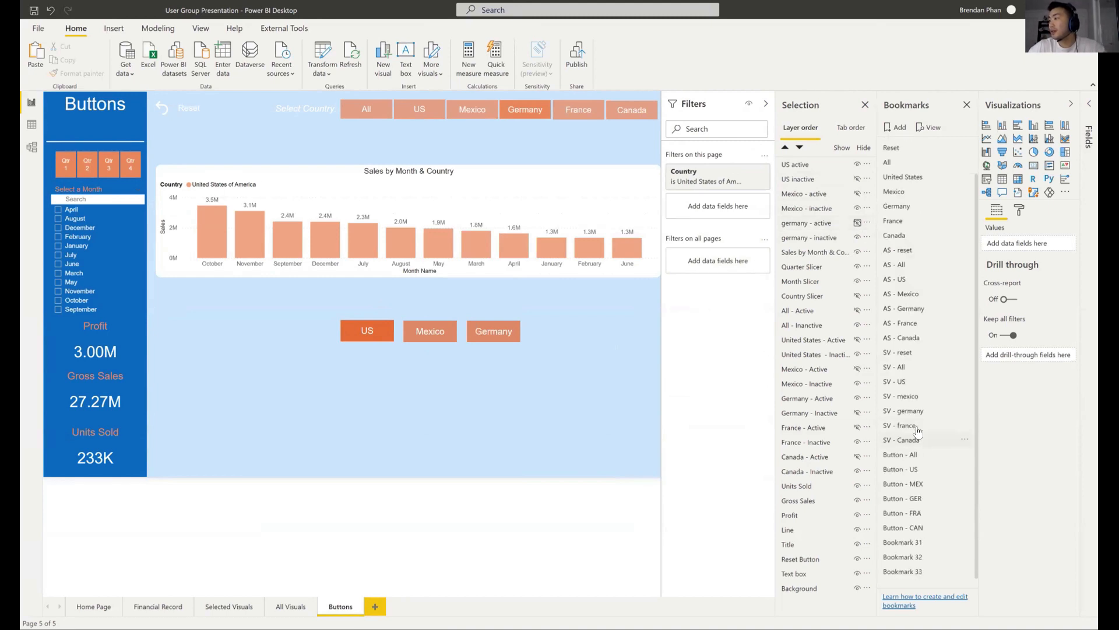
double_click(925, 543)
text(demo - US)
key(Return)
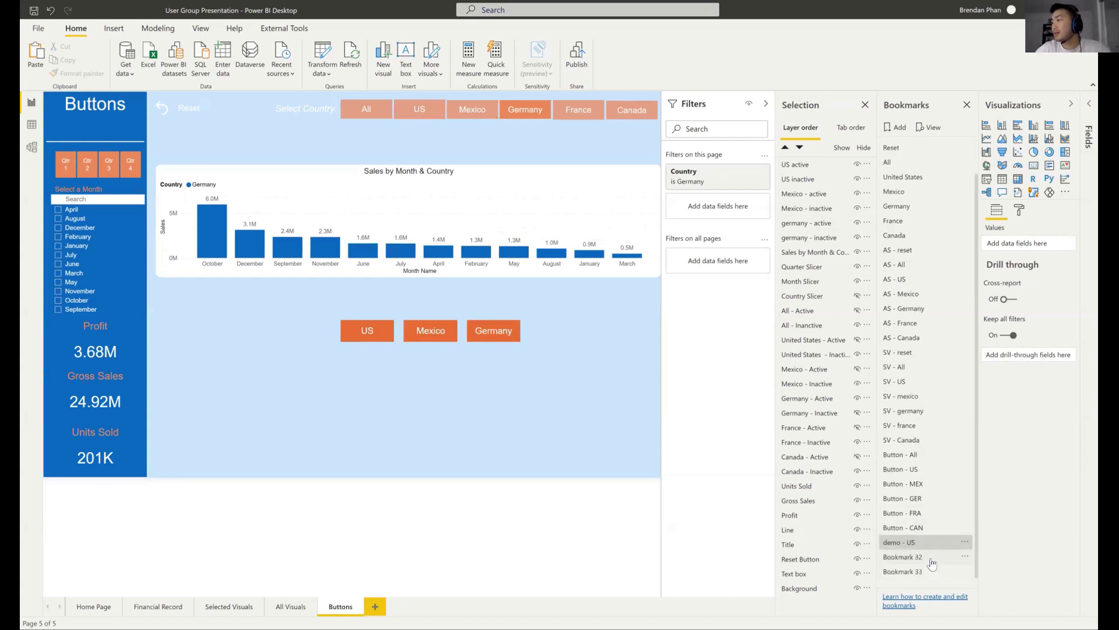
- Rename Bookmark 32 as demo - mexico
double_click(933, 562)
text(demo)
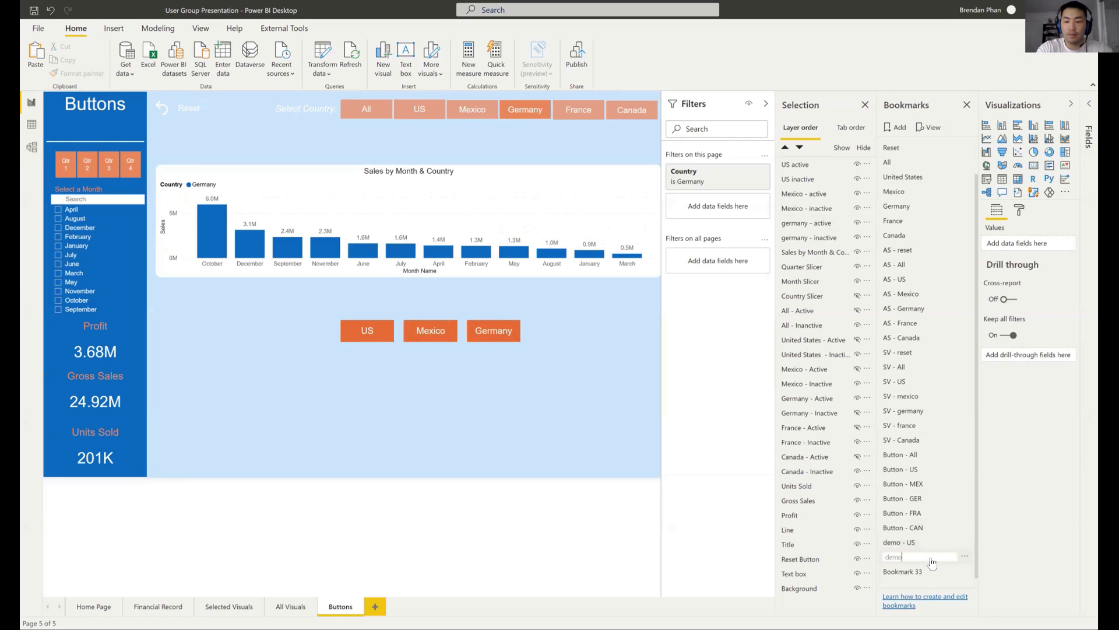
text( - mexico)
- Rename Bookmark 33 as demo - germany, reusing the Mexico bookmark's name as the starting text
key(ctrl+a)
key(ctrl+c)
click(915, 572)
double_click(915, 573)
key(ctrl+v)
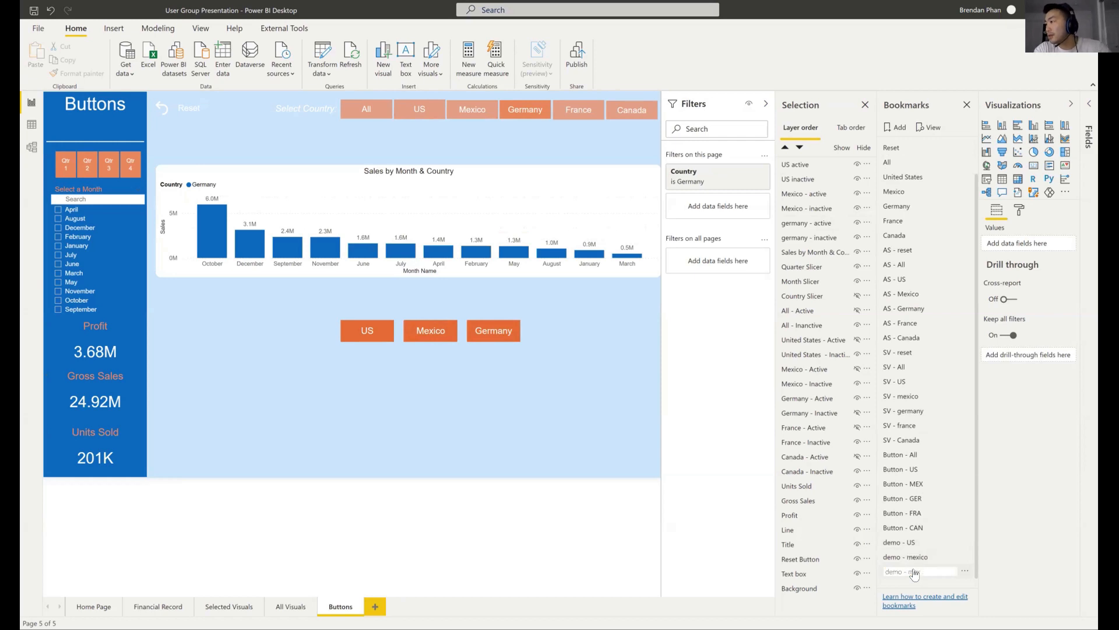
text(germany)
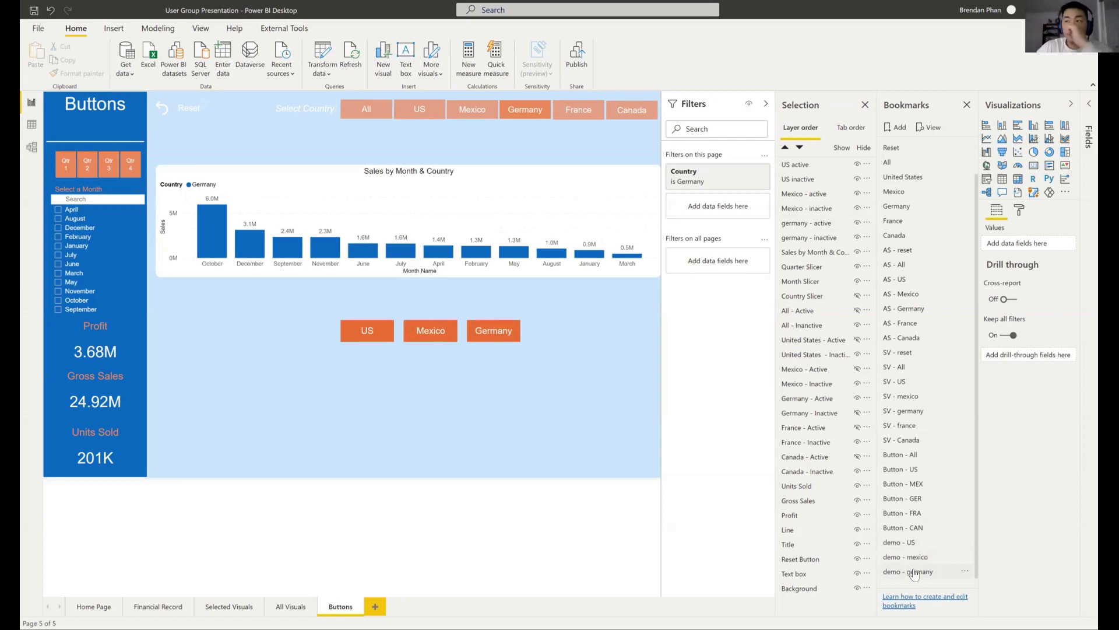
key(Return)
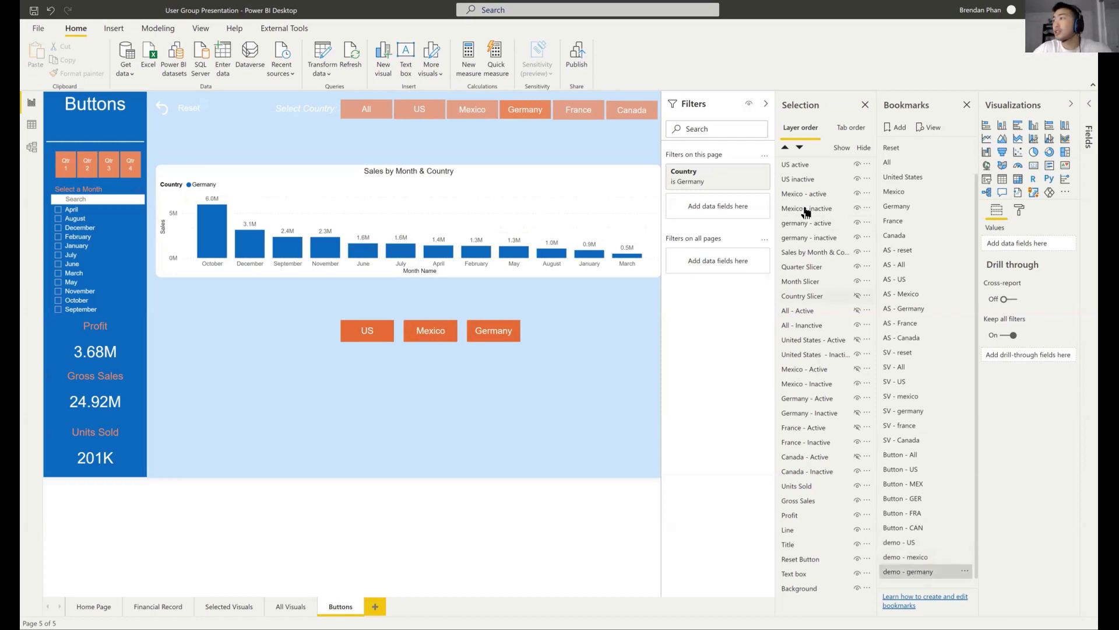
- Hide the Mexico - active and germany - active buttons and filter the page's Country to United States of America only
click(856, 194)
click(856, 223)
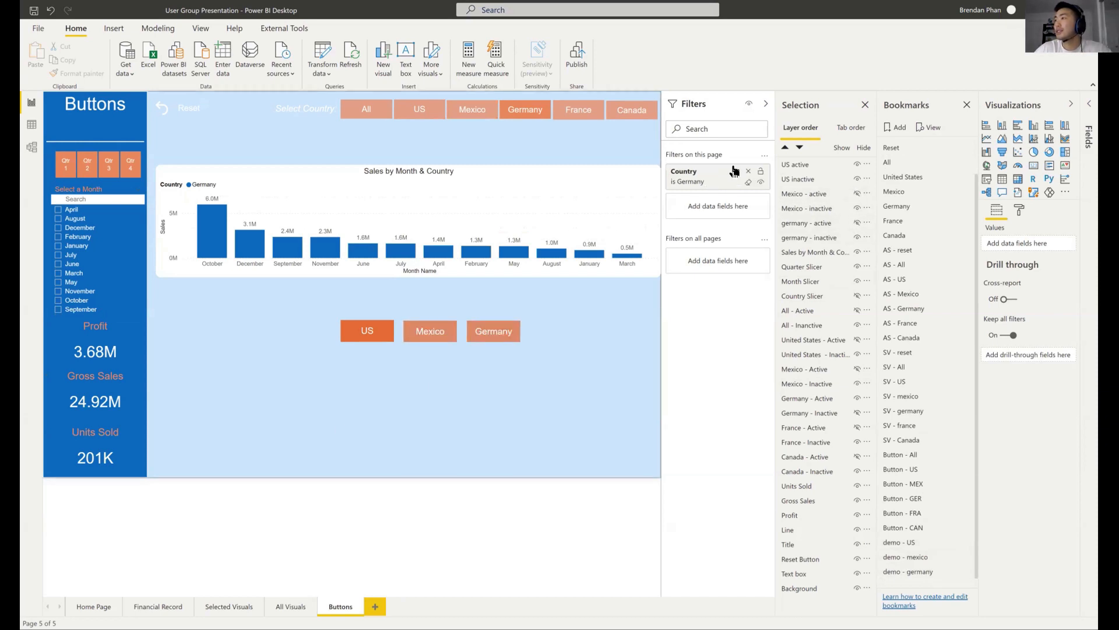
click(680, 278)
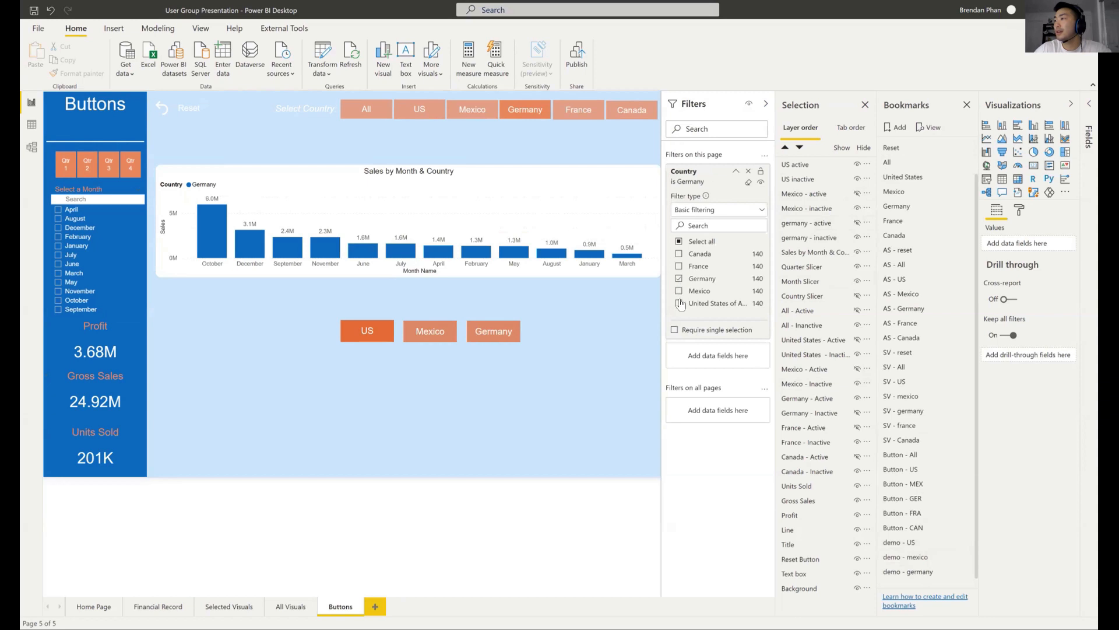
click(680, 303)
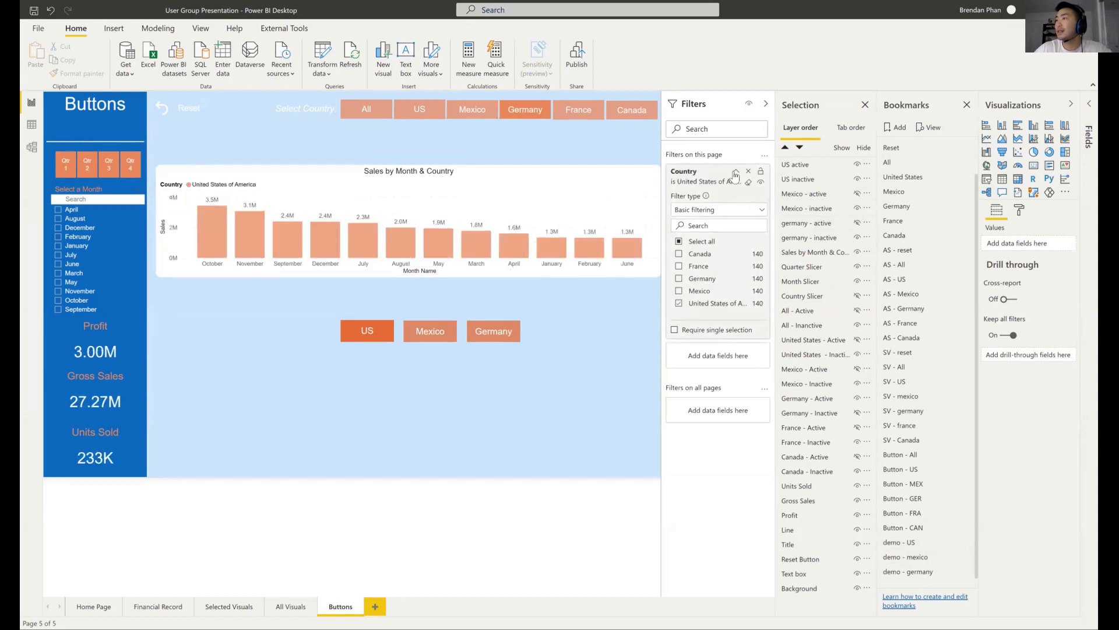
click(736, 170)
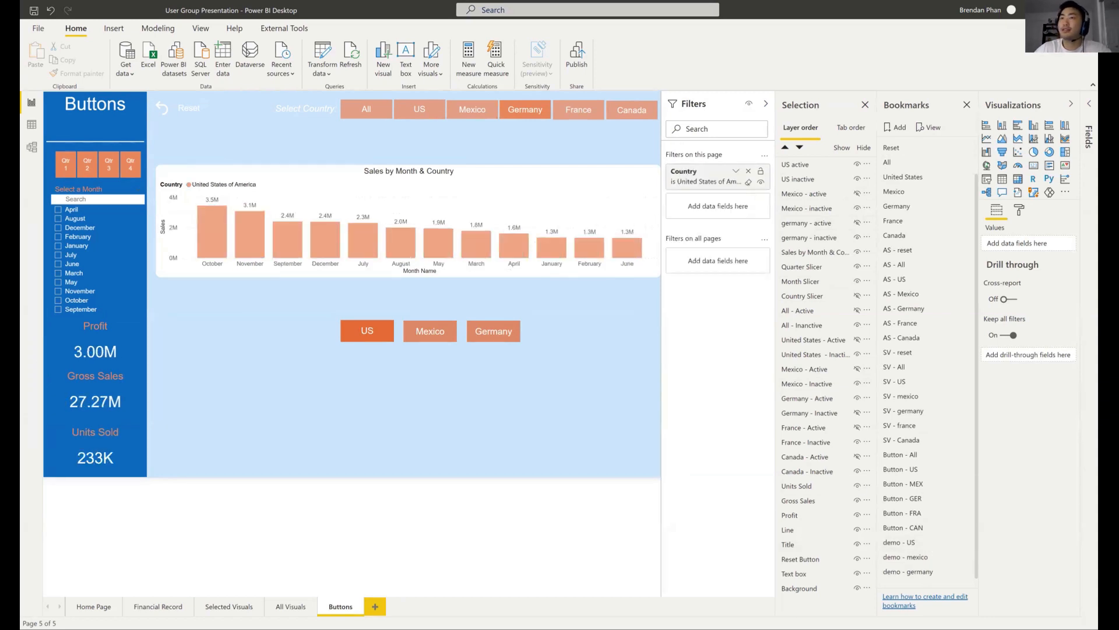
- Select February in the month slicer and update the demo - US bookmark with the current page state
click(60, 238)
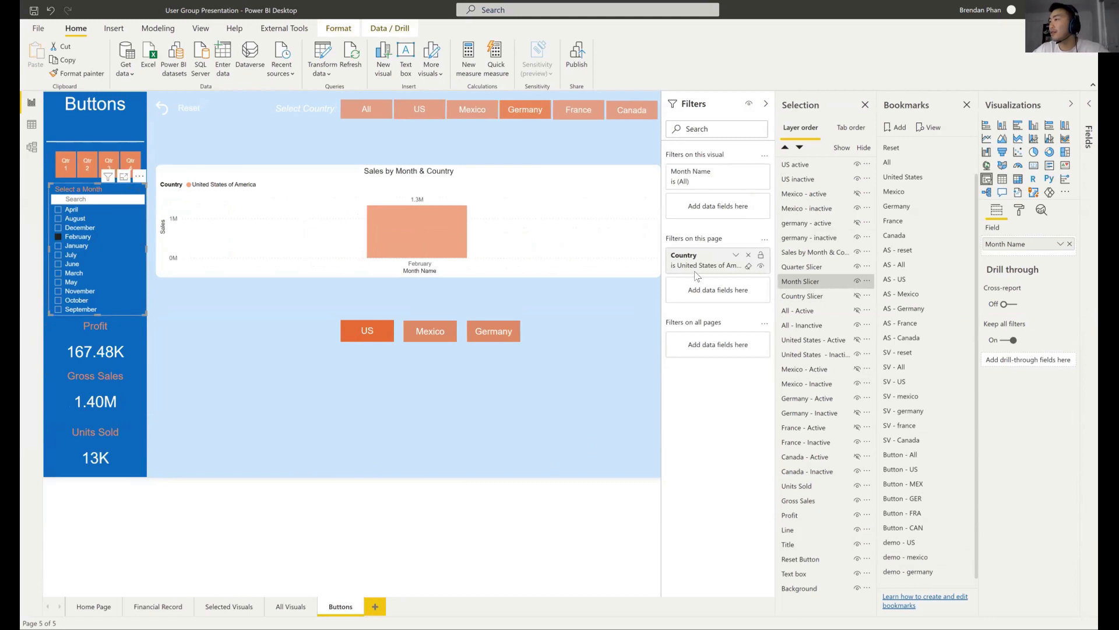
click(961, 544)
click(1003, 423)
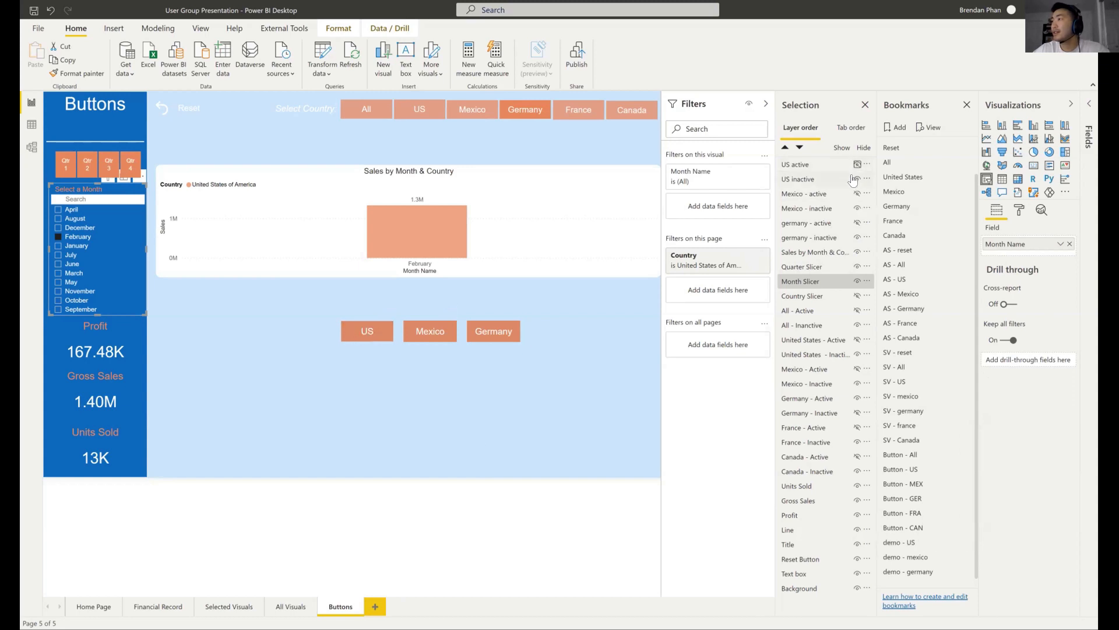
- Switch the visible buttons to US inactive and Mexico - active, hiding US active and Mexico - inactive
click(854, 179)
click(854, 179)
click(855, 194)
click(854, 208)
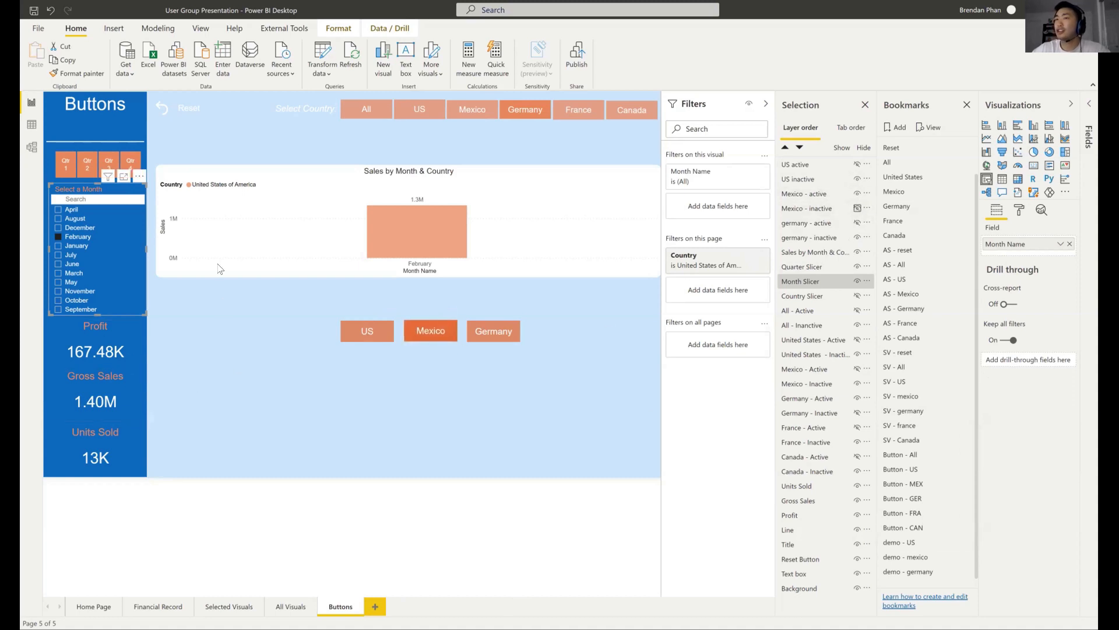
- Update the demo - mexico bookmark with January selected in the month slicer and the page's Country filter set to Mexico only
click(59, 246)
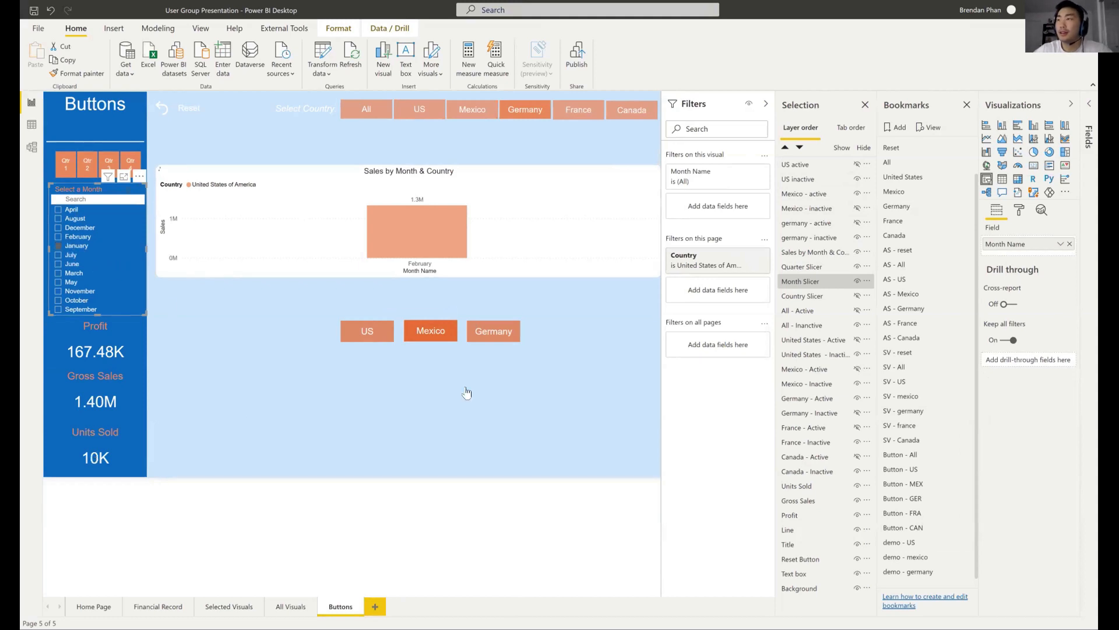
click(747, 266)
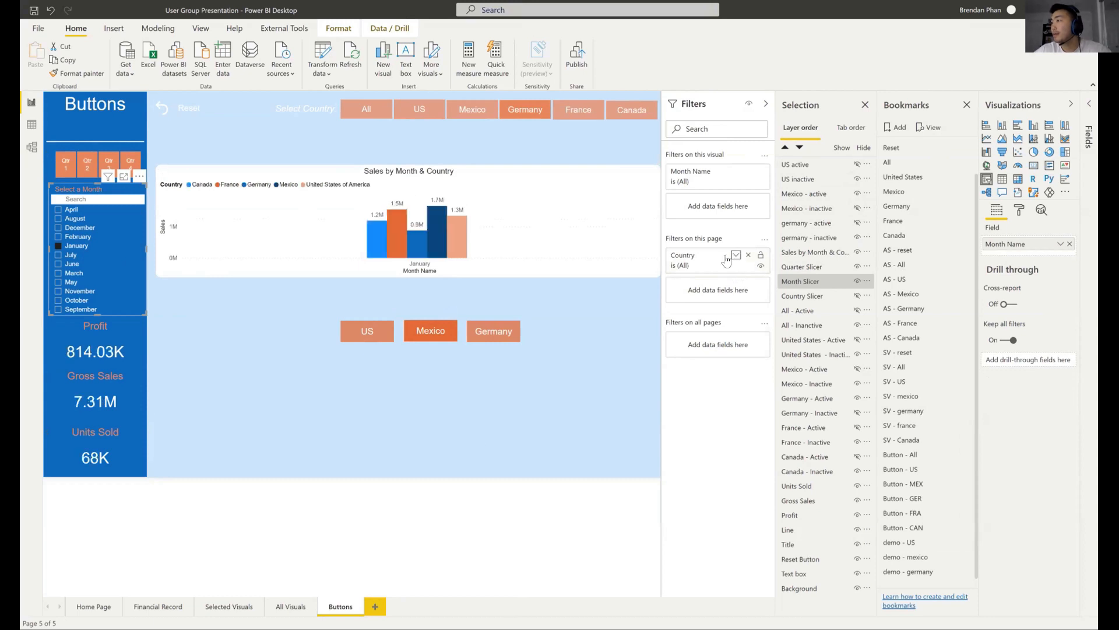
click(736, 255)
click(679, 375)
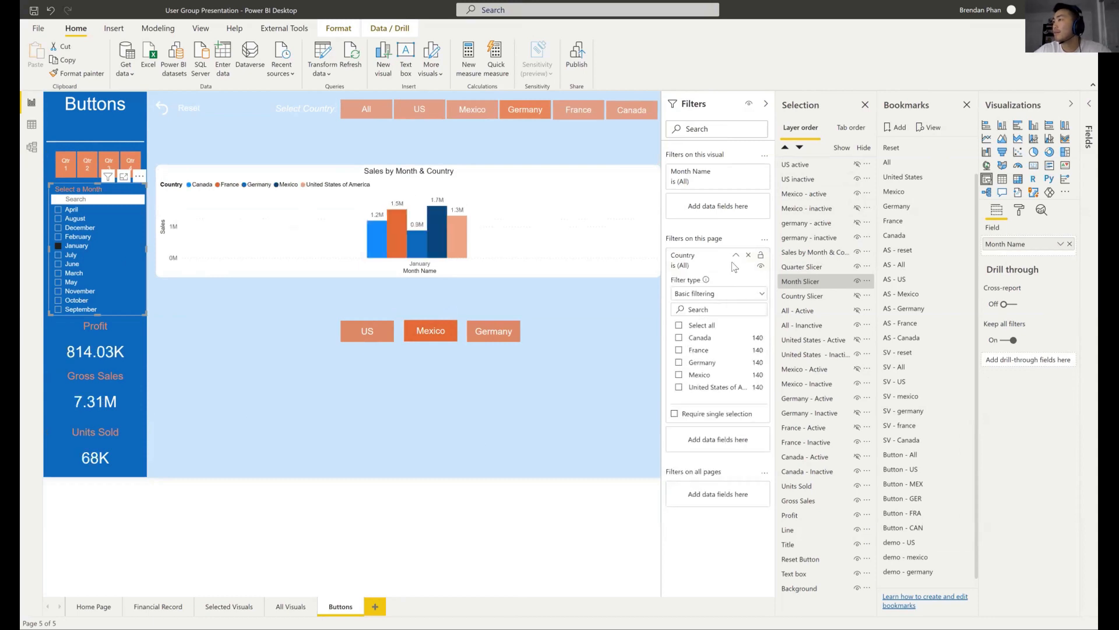
click(960, 557)
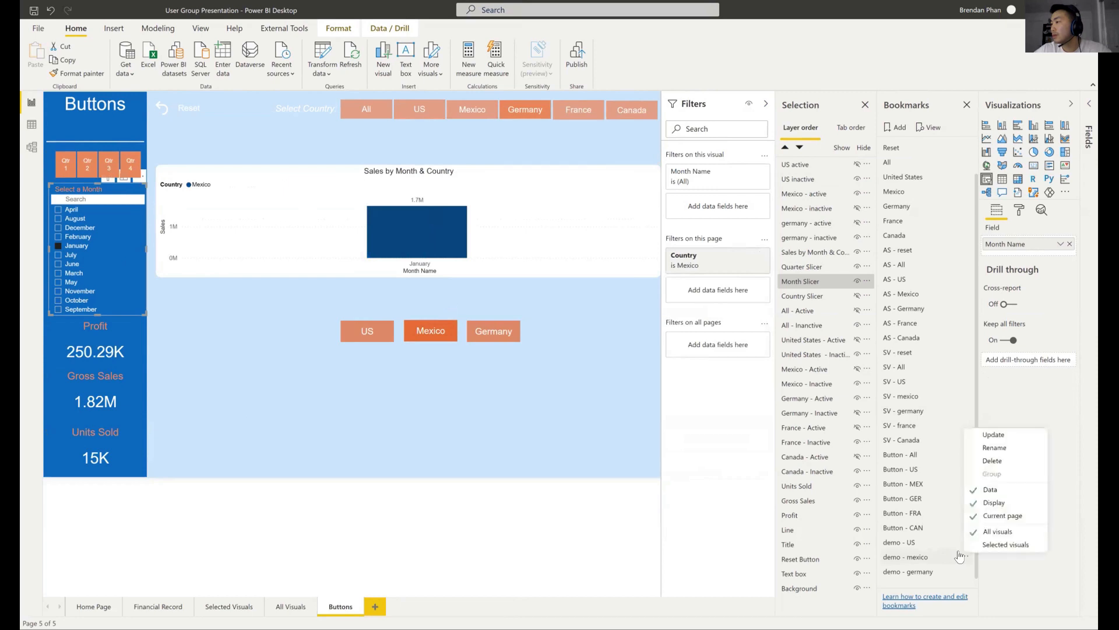
click(991, 434)
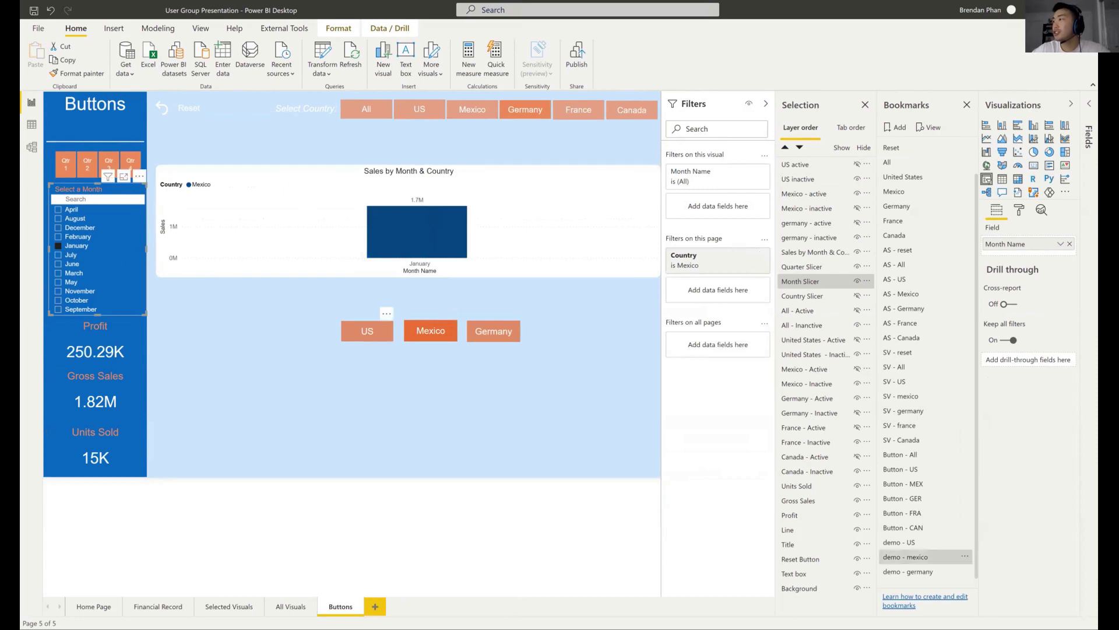
- Set the inactive US button's bookmark action to demo - US
click(367, 331)
click(1003, 355)
click(1026, 423)
scroll(1026, 559, down, 5)
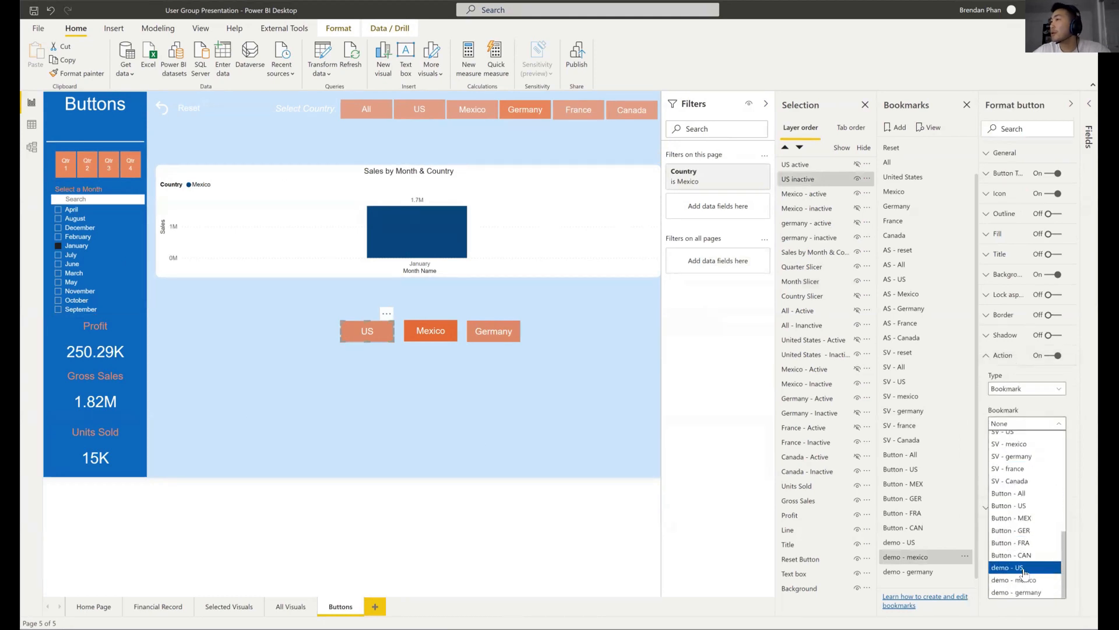
click(1023, 568)
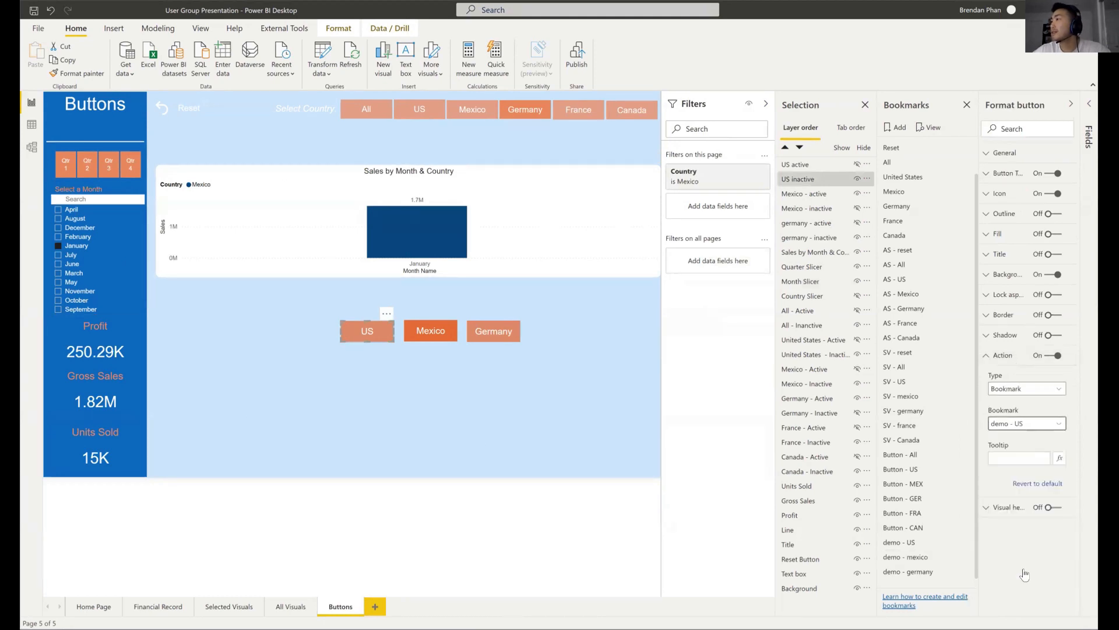
- Set the inactive Germany button's bookmark action to demo - germany
click(493, 337)
click(1026, 423)
scroll(1025, 554, down, 5)
click(1021, 592)
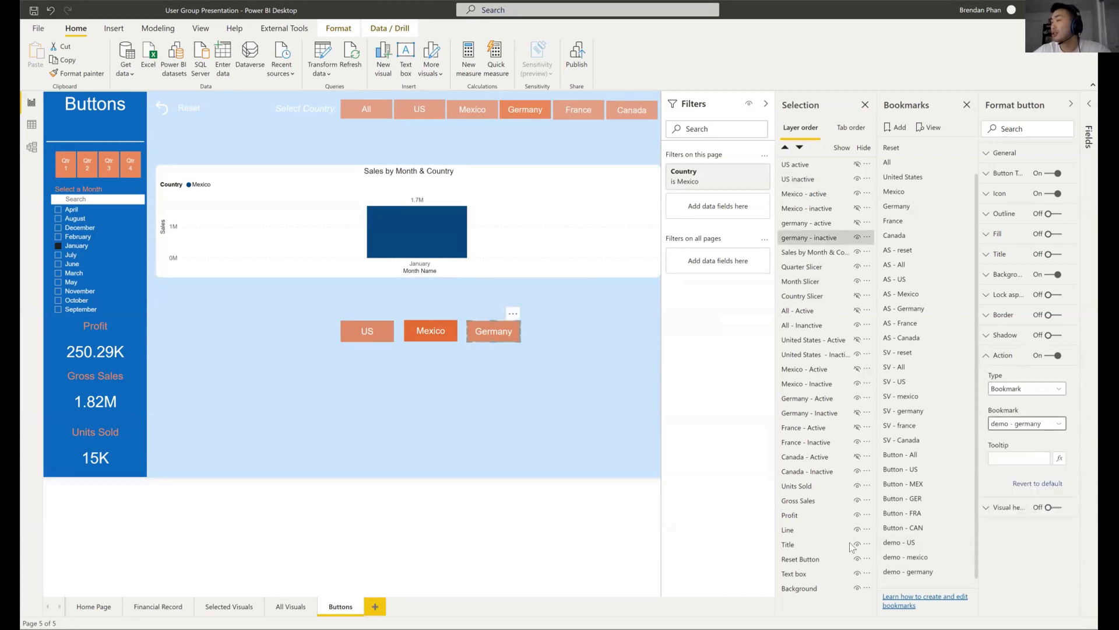
- Filter the page's Country to Germany only and select July in the month slicer
click(438, 350)
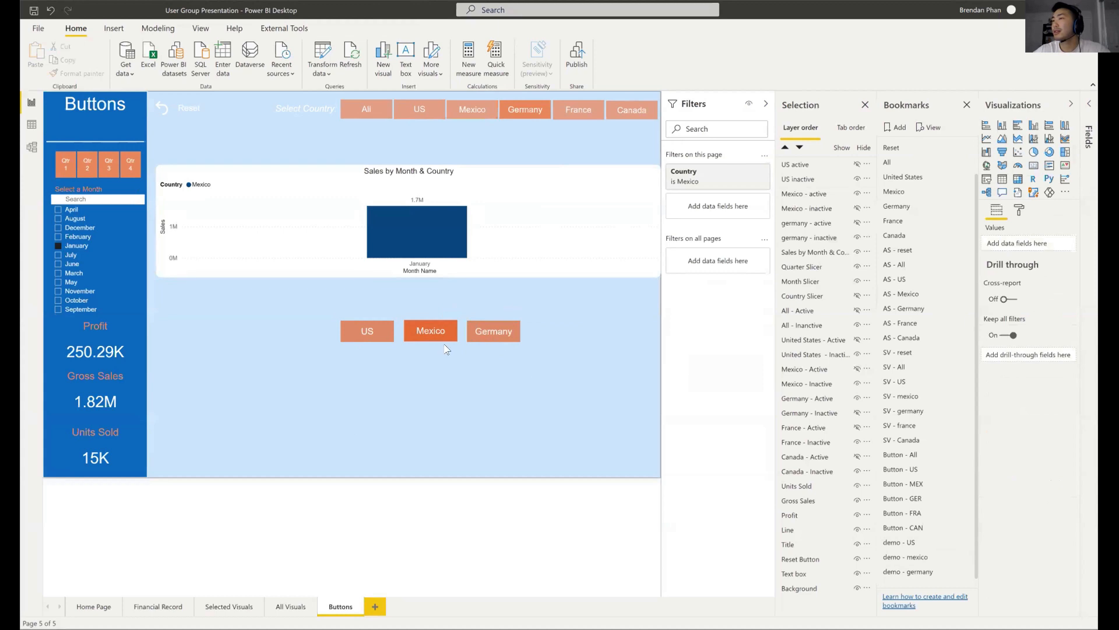
click(496, 329)
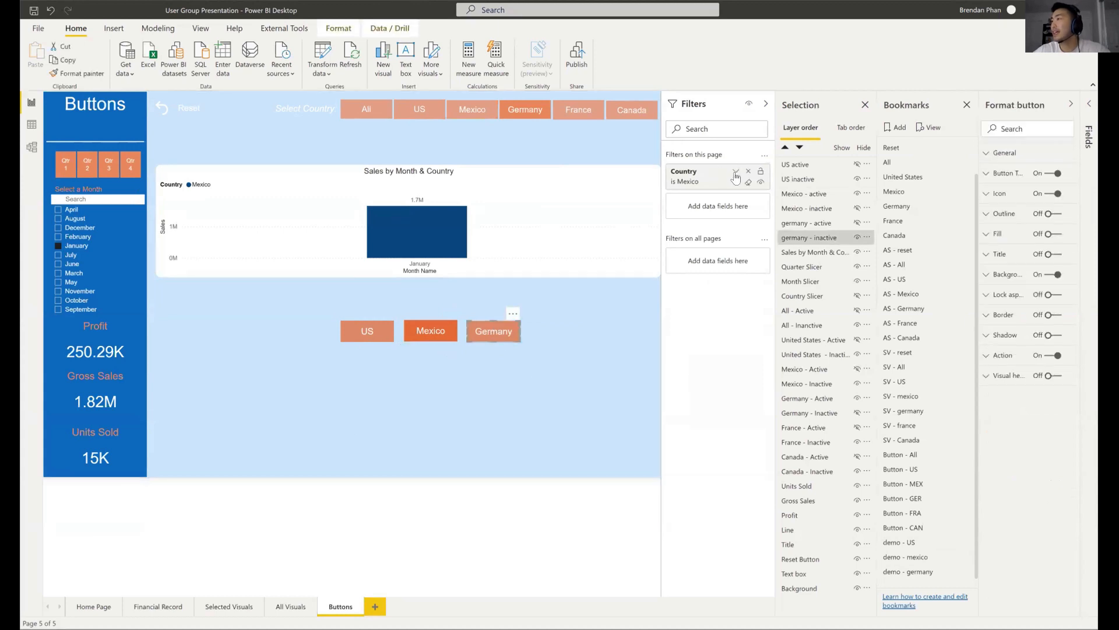
click(735, 171)
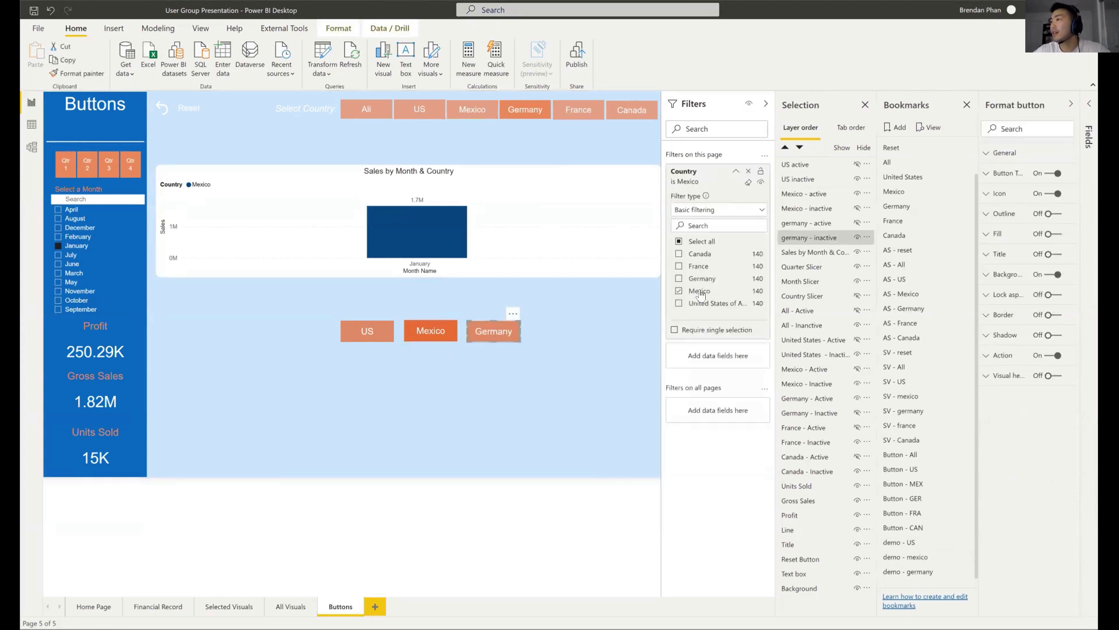
click(693, 288)
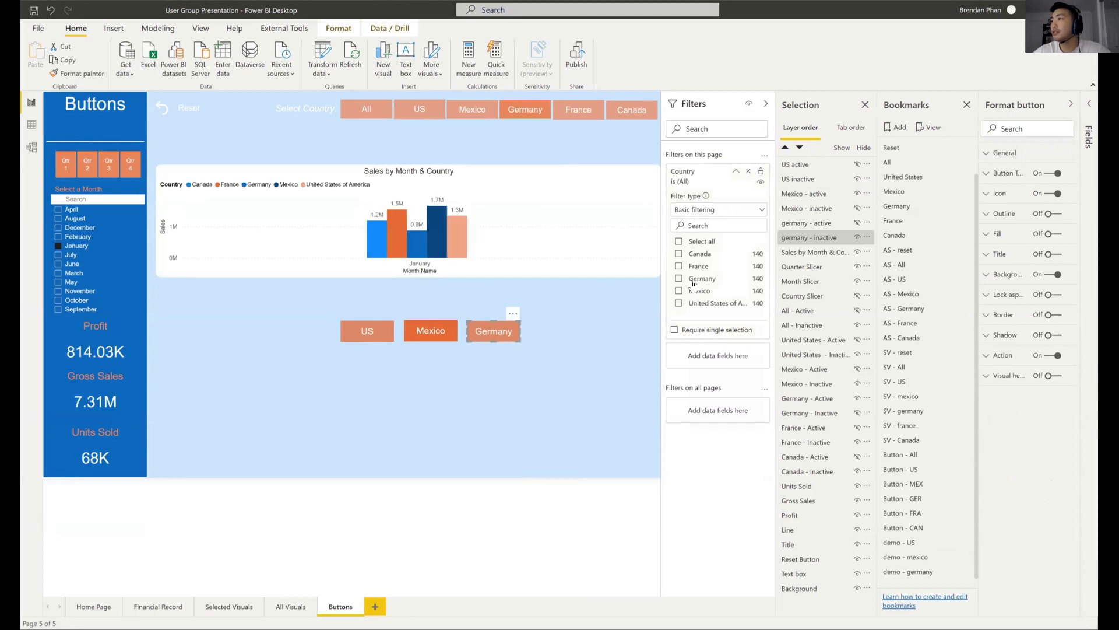
click(694, 280)
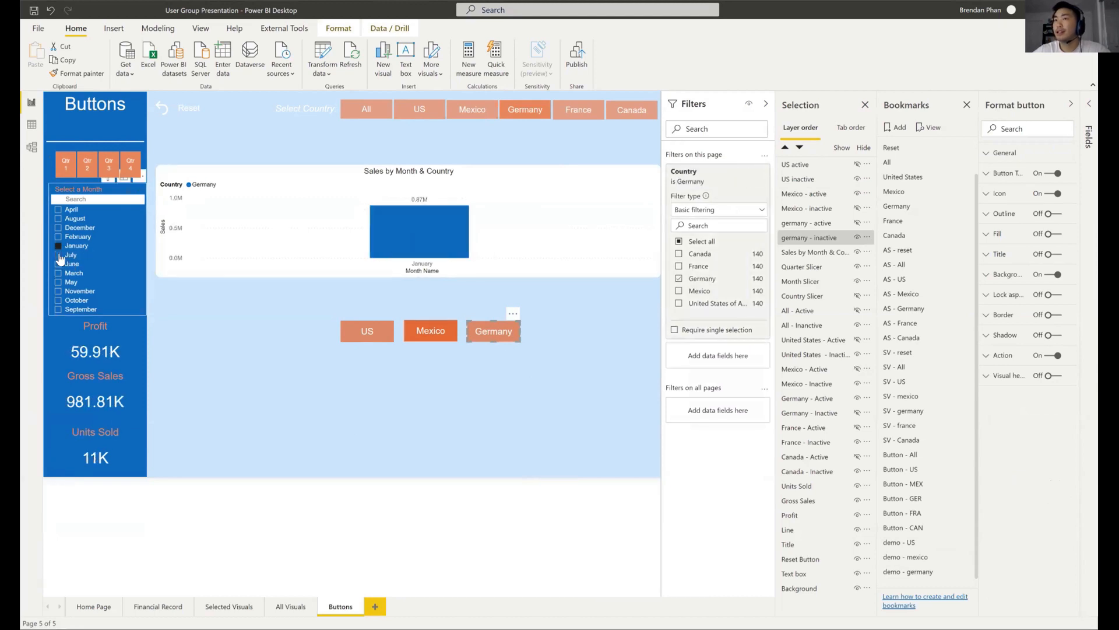
click(61, 258)
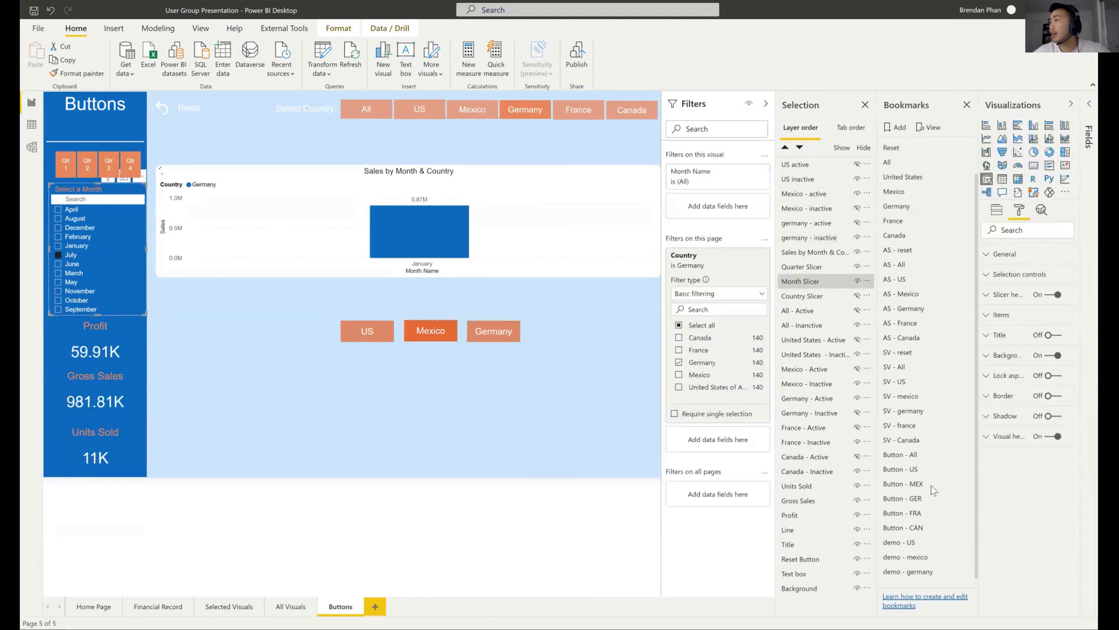
click(735, 256)
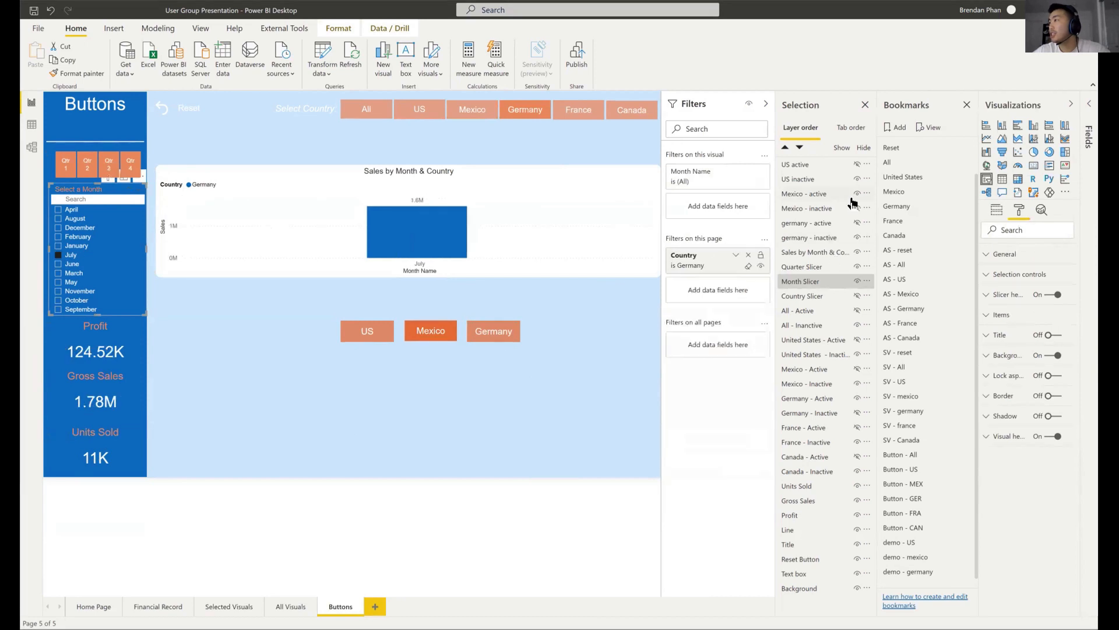
- Switch the visible buttons to Mexico - inactive and germany - active, hiding their counterparts, and update the demo - germany bookmark
click(856, 194)
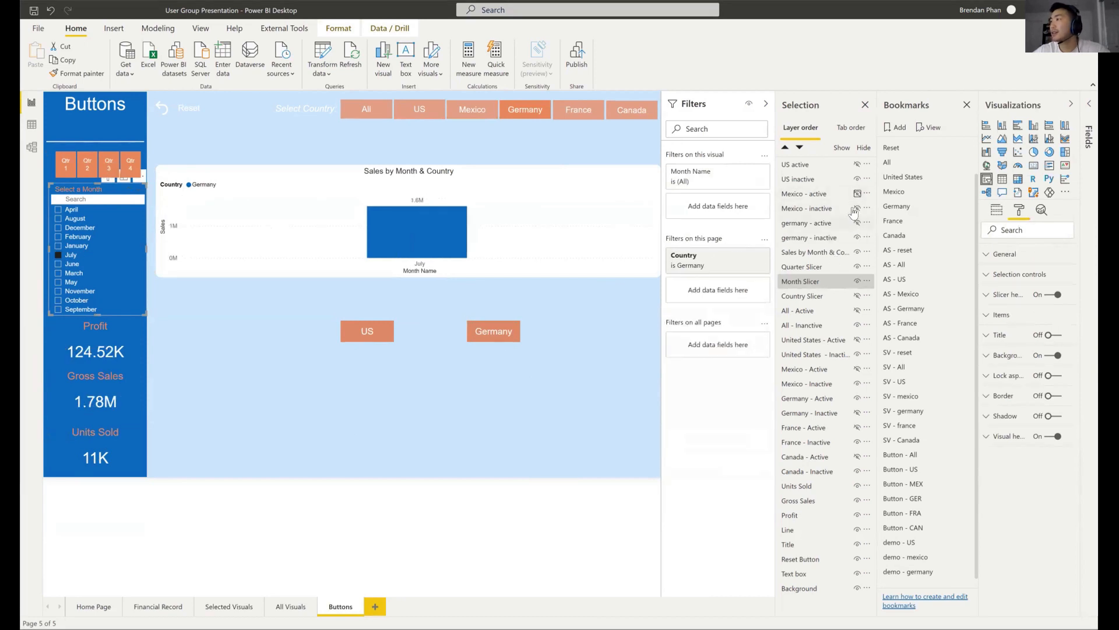
click(855, 208)
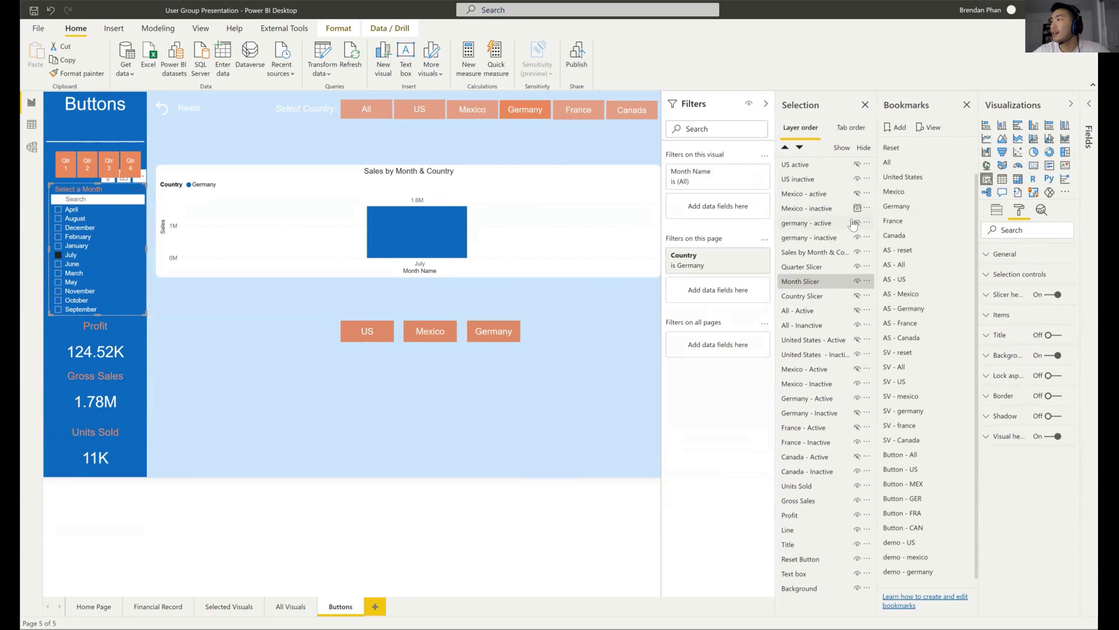
click(856, 222)
click(851, 238)
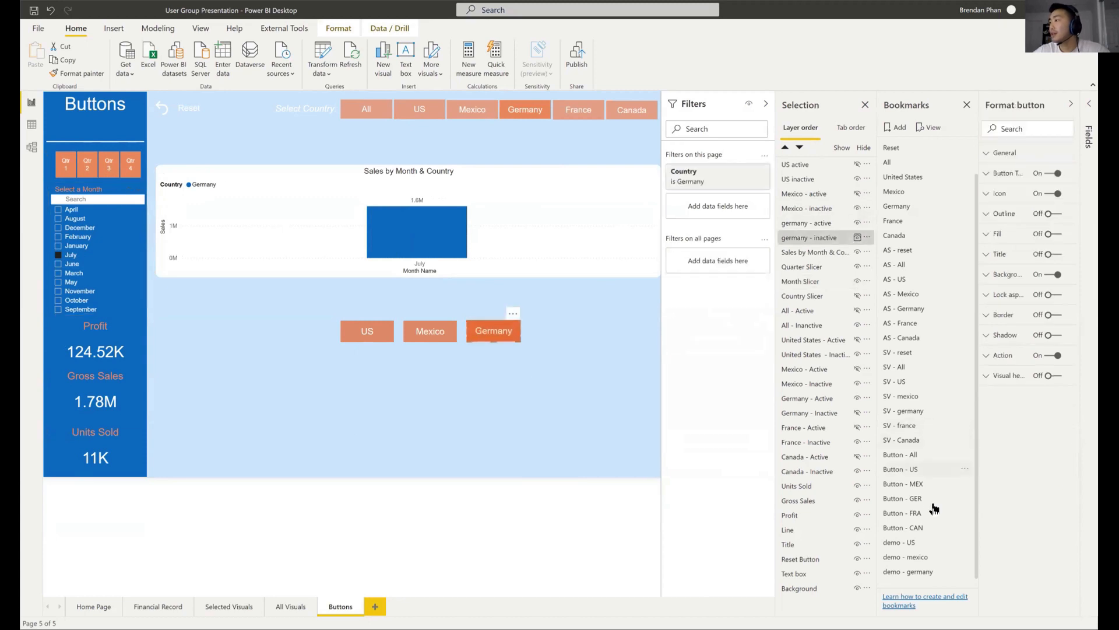
click(963, 572)
click(991, 453)
- Set the inactive Mexico button's bookmark action to demo - mexico
click(430, 337)
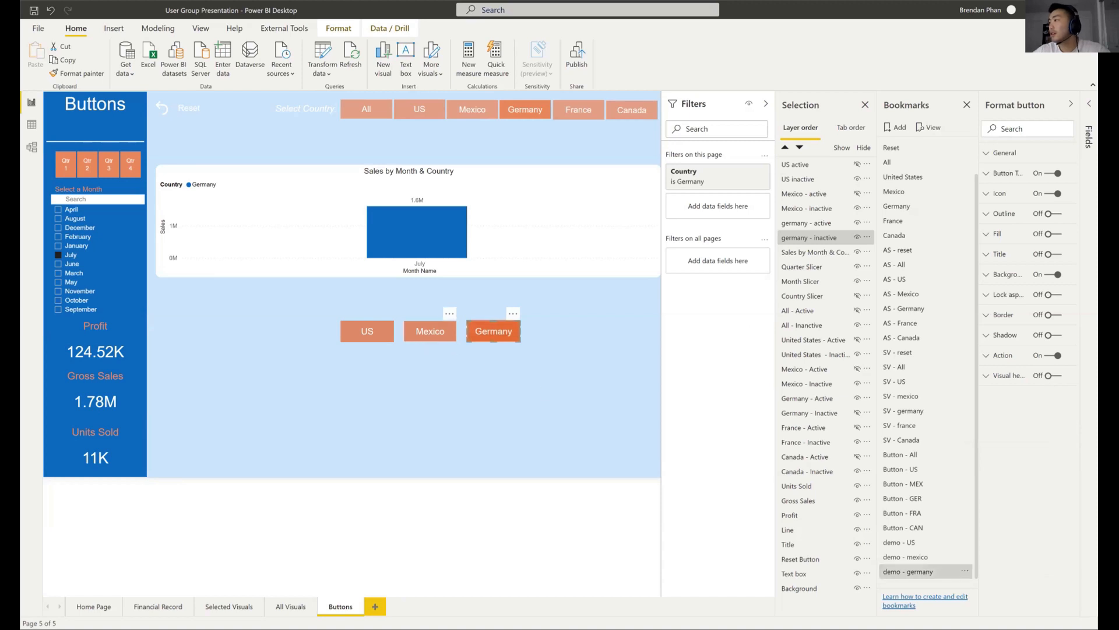
click(1014, 356)
click(1021, 423)
scroll(1023, 524, down, 5)
key(Return)
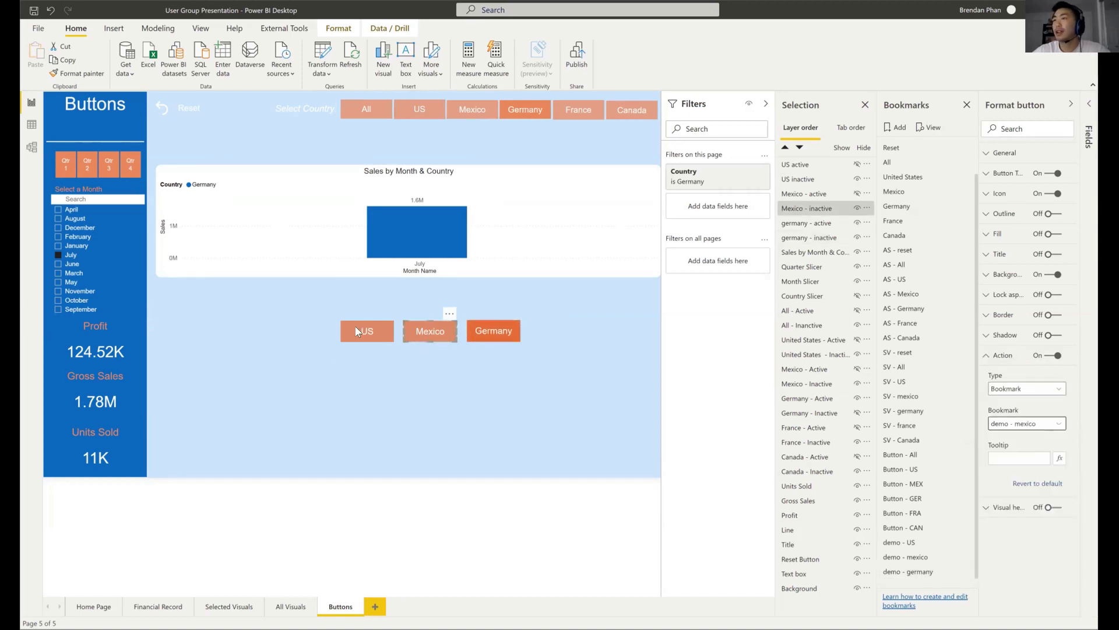
- Test the inactive US button by following its link to the demo - US bookmark
ctrl+click(357, 330)
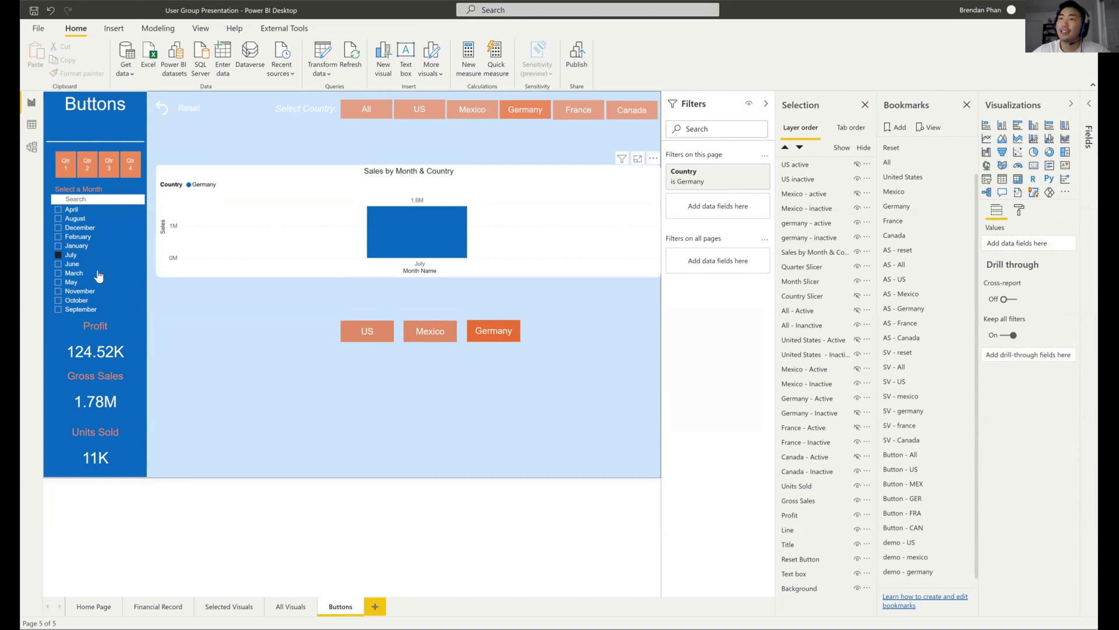
ctrl+click(350, 337)
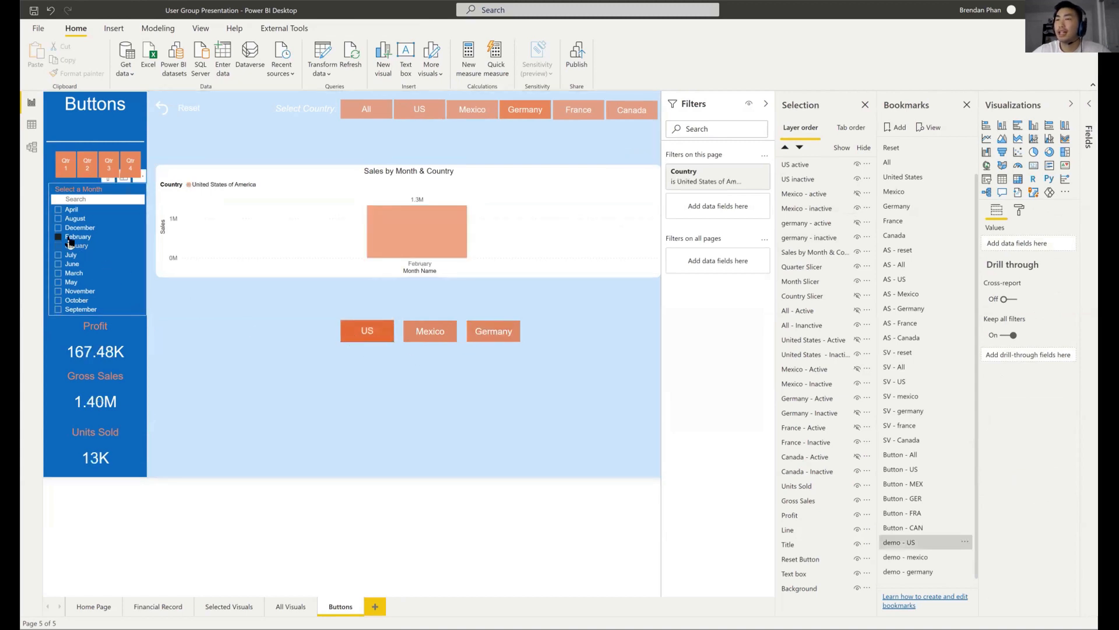
- Test the inactive Mexico and Germany demo buttons, and follow the bookmark link of the US button in the Select Country row
ctrl+click(428, 334)
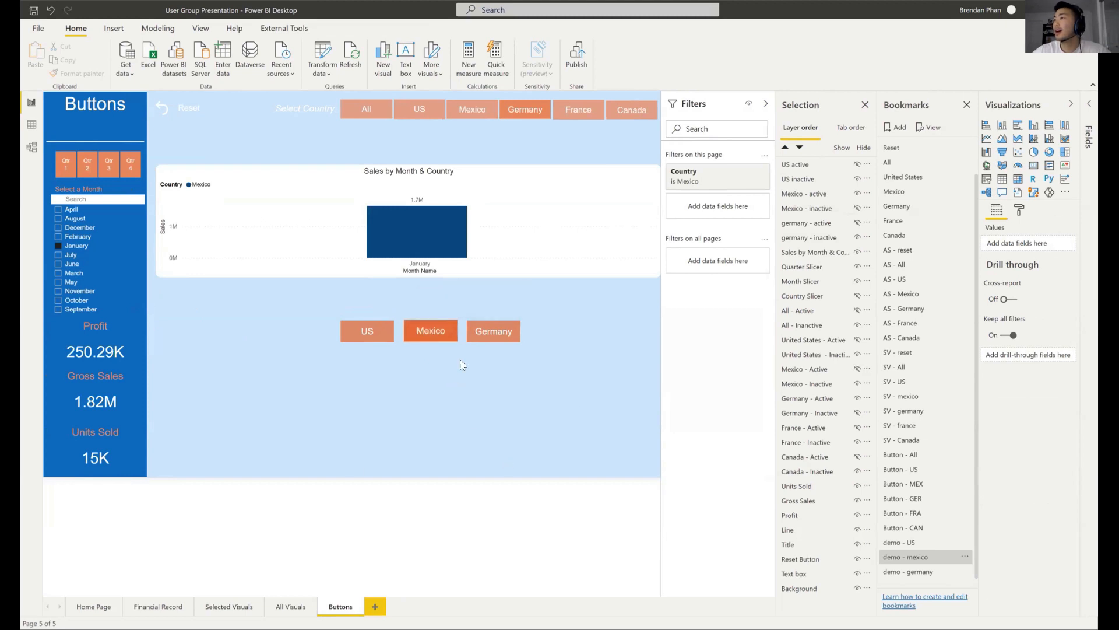
ctrl+click(475, 333)
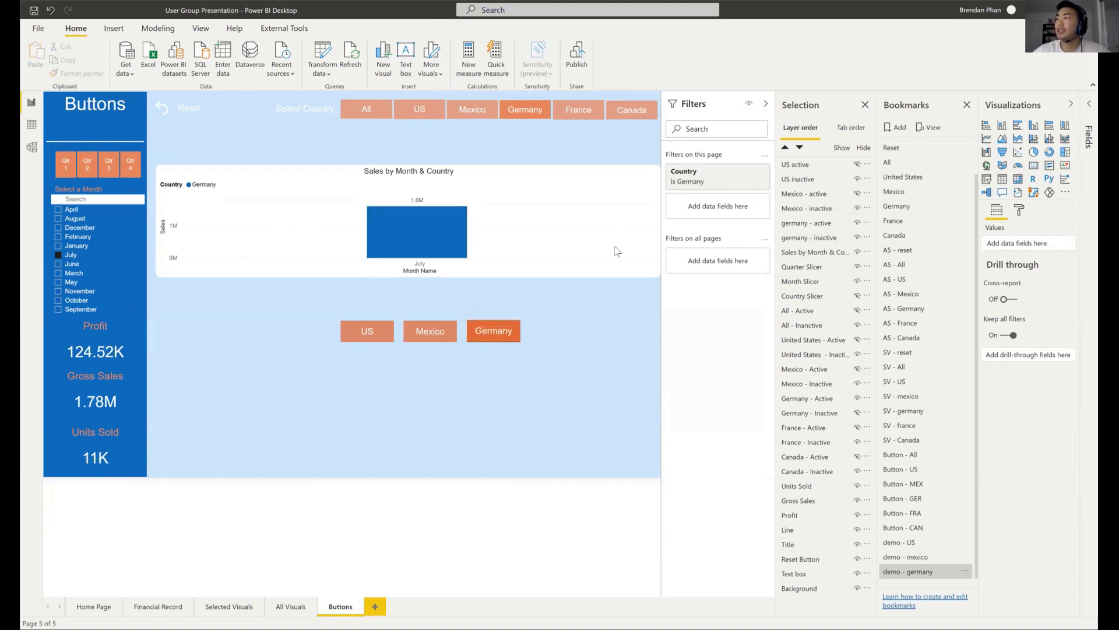
click(421, 115)
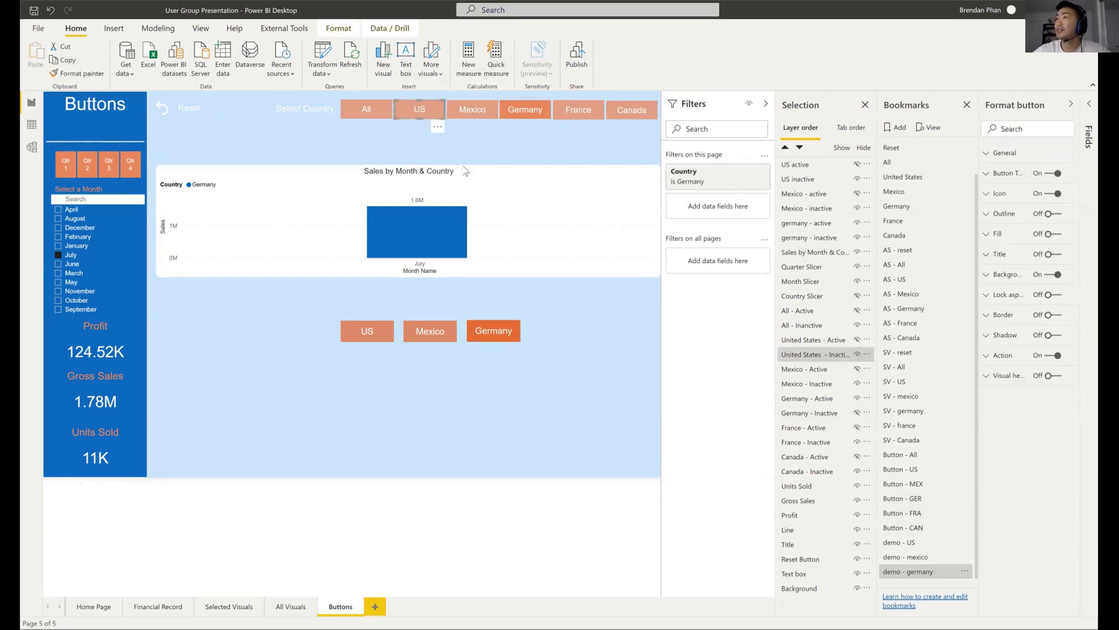
ctrl+click(420, 109)
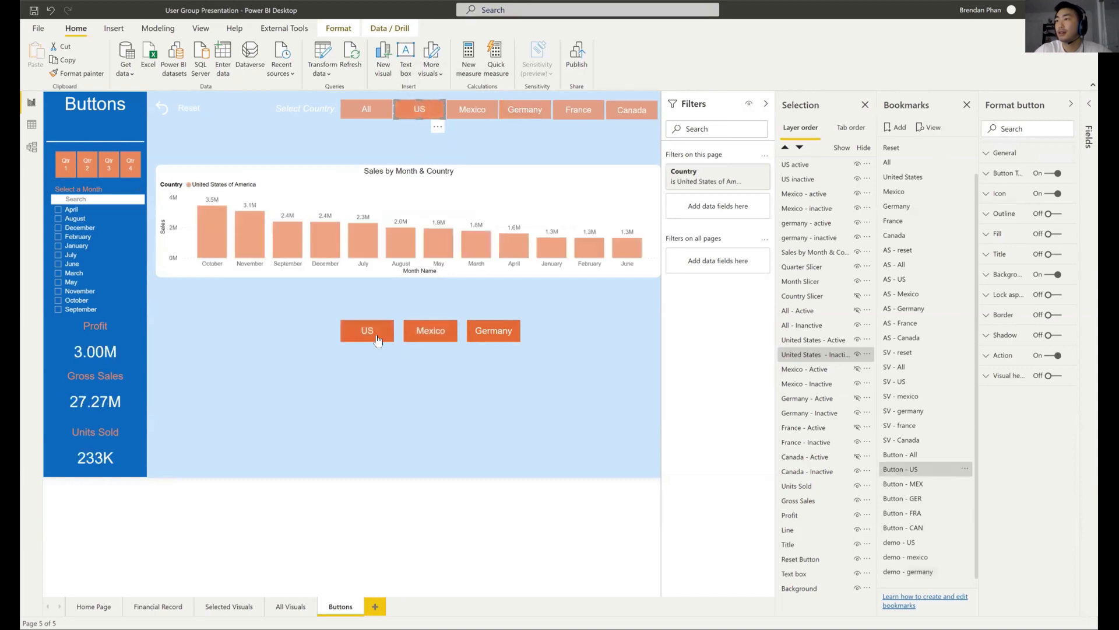
- Move the active US, Mexico and Germany demo buttons just below their inactive counterparts
drag(360, 340, 367, 360)
drag(427, 336, 431, 368)
drag(475, 339, 481, 364)
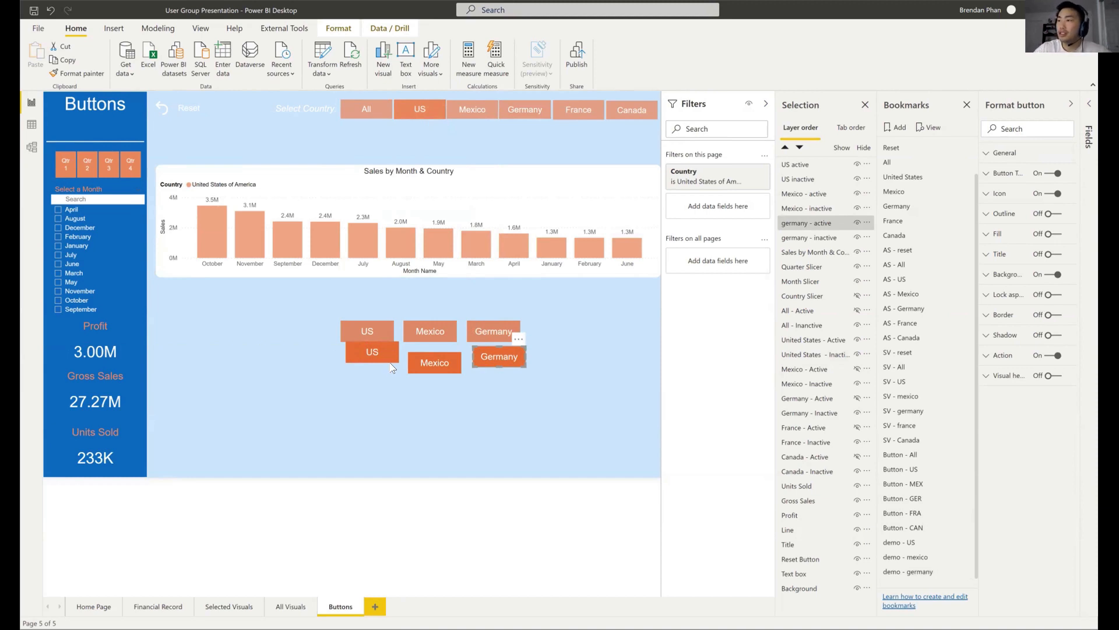
- Group all six active and inactive demo buttons and hide the group
mouse_move(284, 425)
mouse_down()
mouse_move(558, 328)
mouse_move(570, 311)
mouse_up()
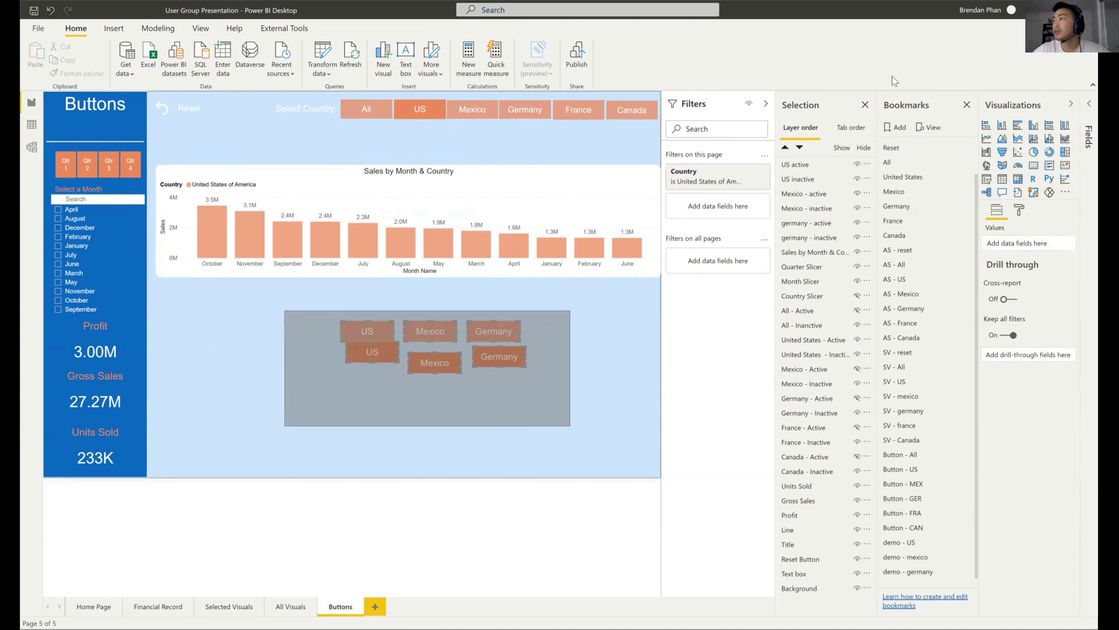
right_click(825, 165)
mouse_move(890, 170)
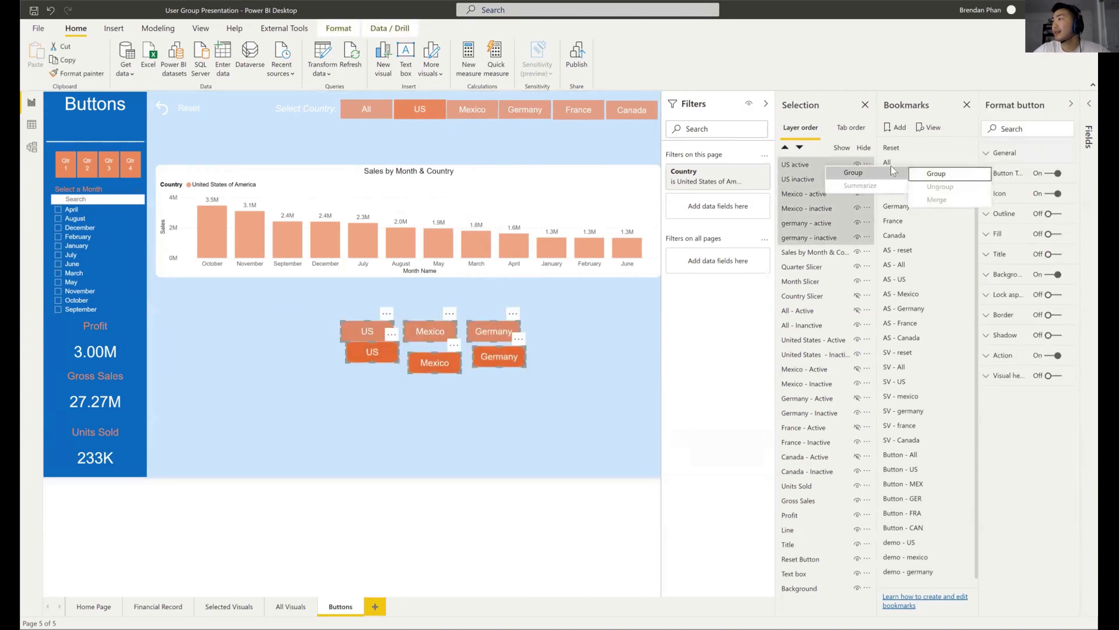
click(930, 173)
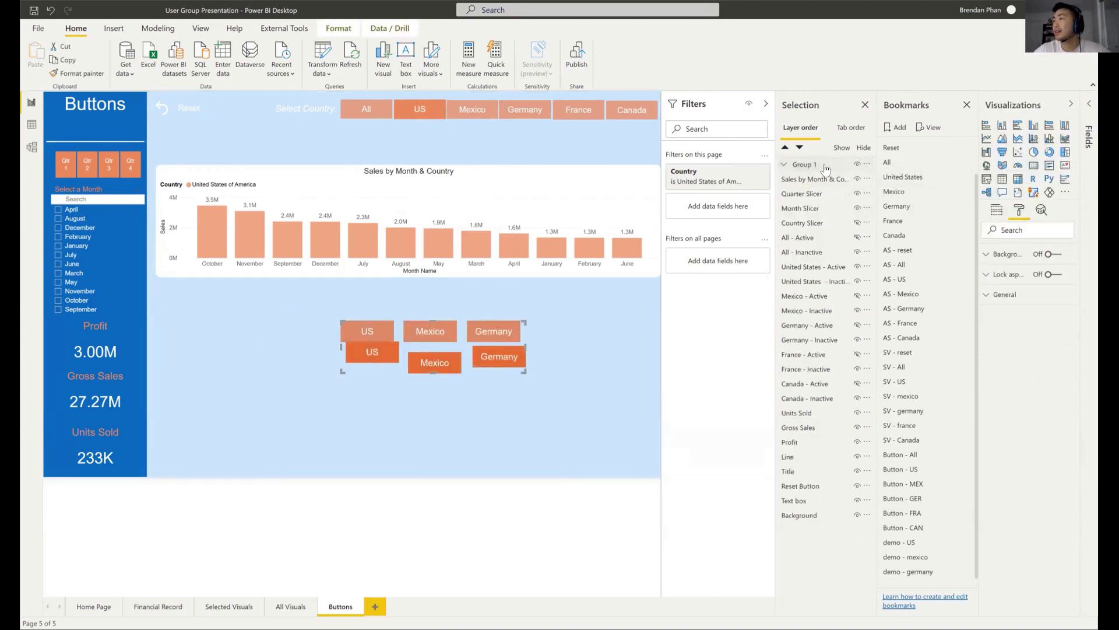
click(854, 166)
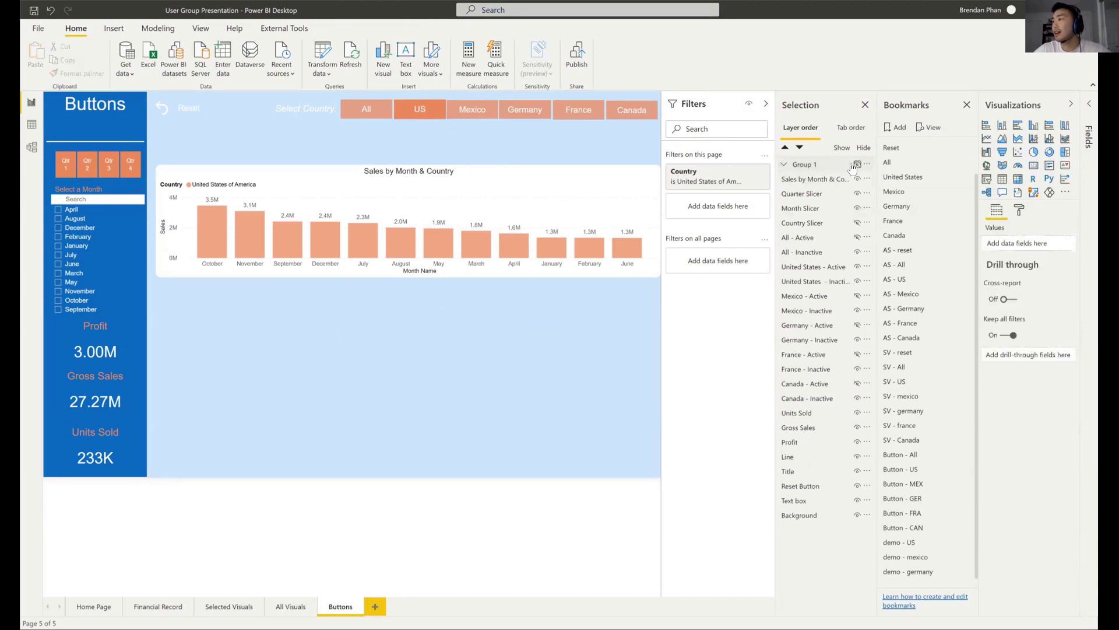
- Select the Button - US bookmark and test the Mexico and US buttons in the Select Country row
click(964, 469)
click(485, 116)
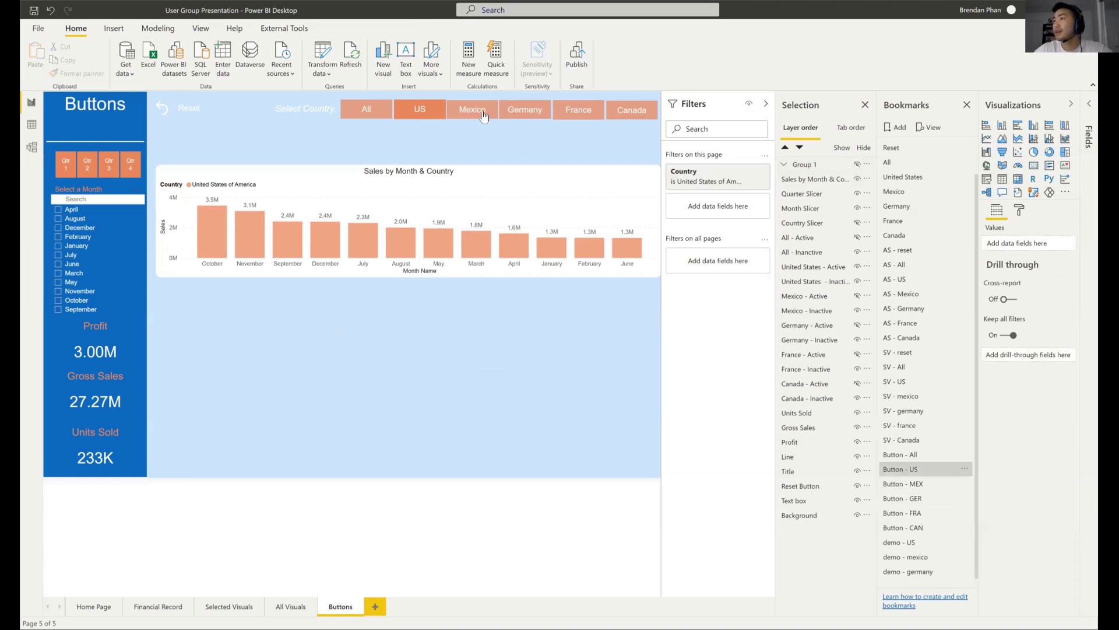
ctrl+click(483, 115)
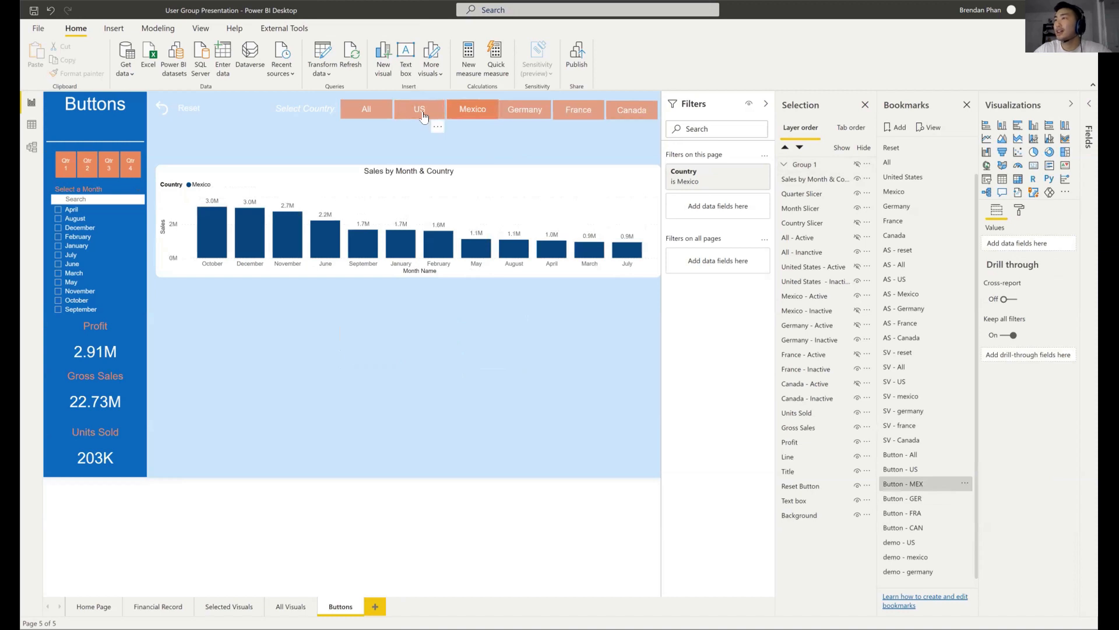
ctrl+click(424, 117)
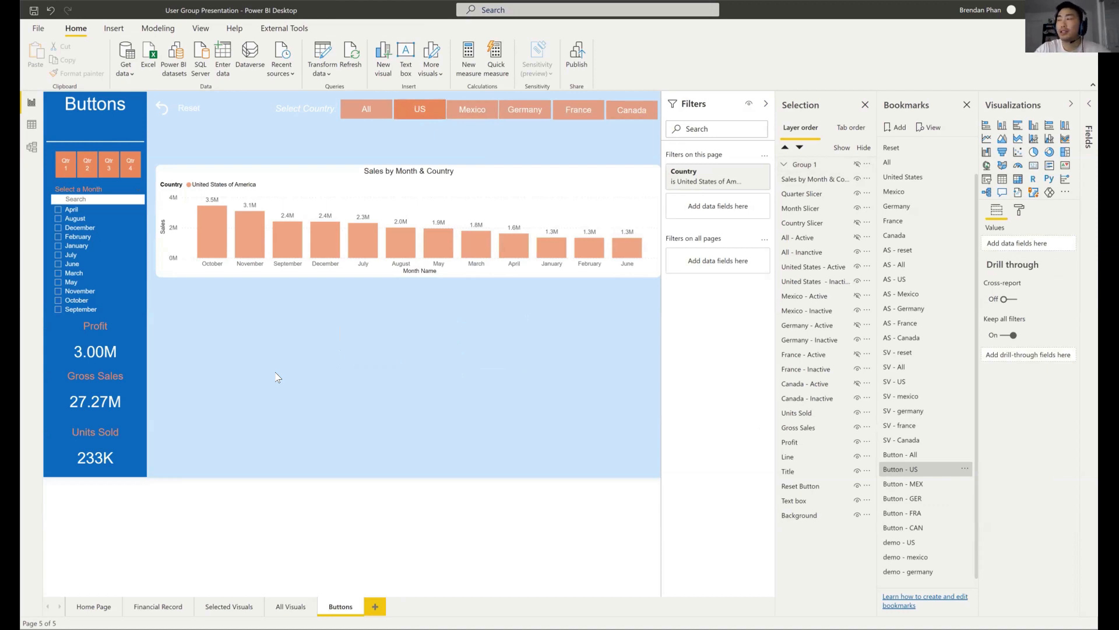
- Follow the US button on the All Visuals page and briefly reveal the hidden Country Slicer to check its selection
click(301, 608)
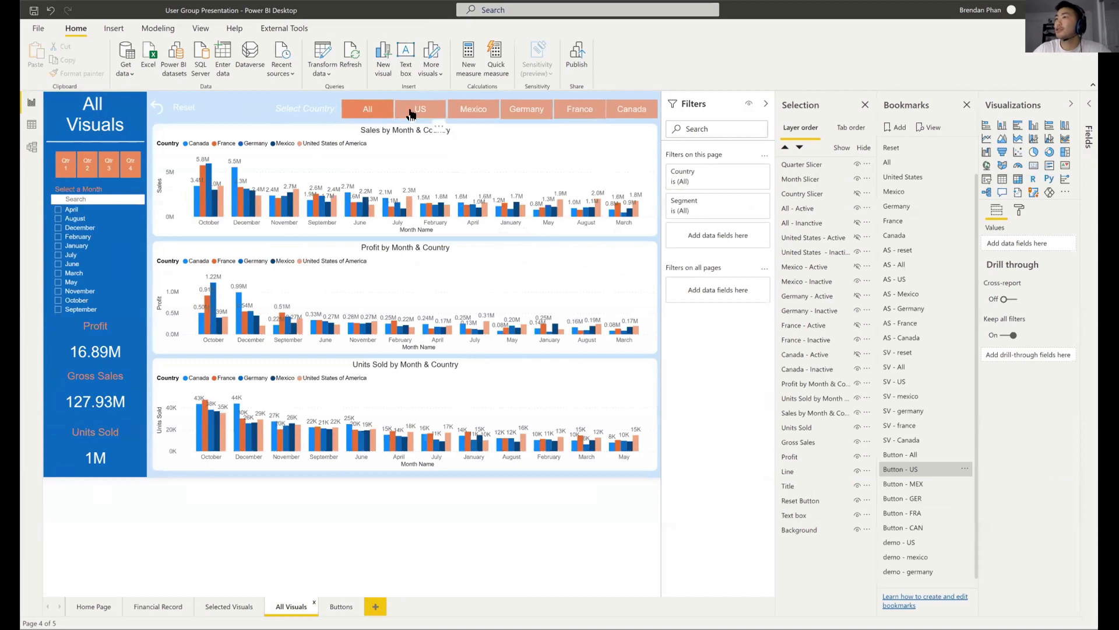
ctrl+click(410, 115)
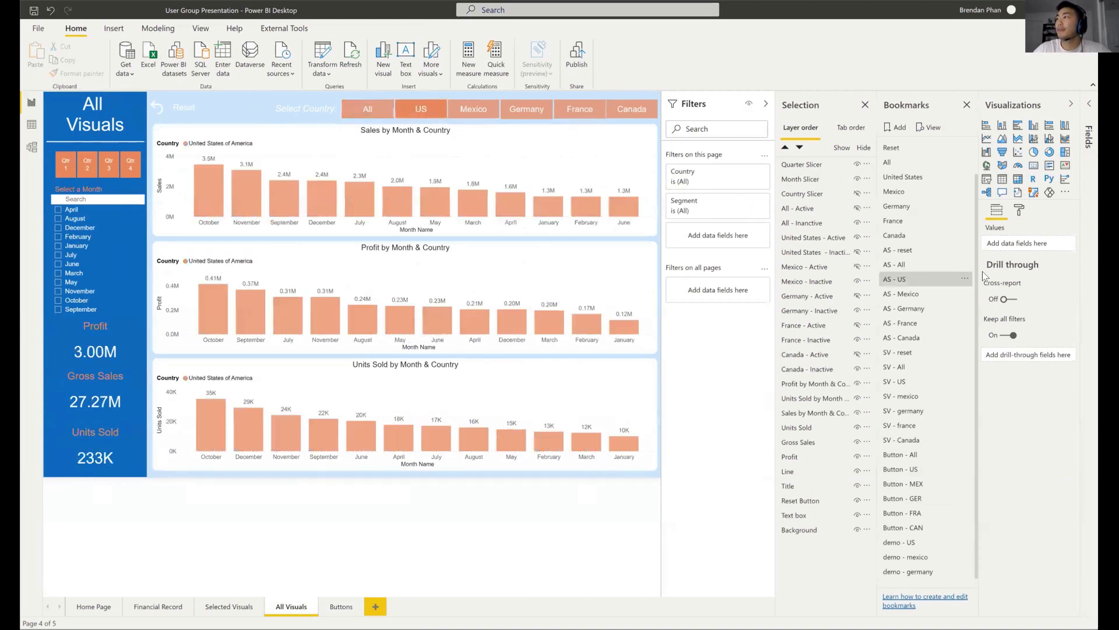
click(896, 284)
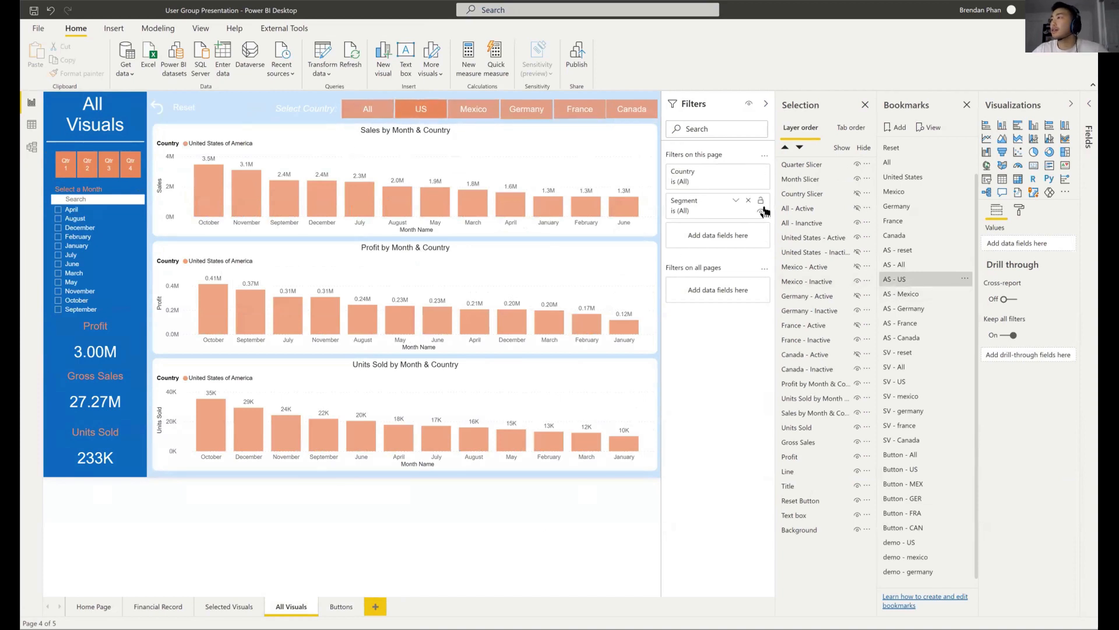
click(856, 193)
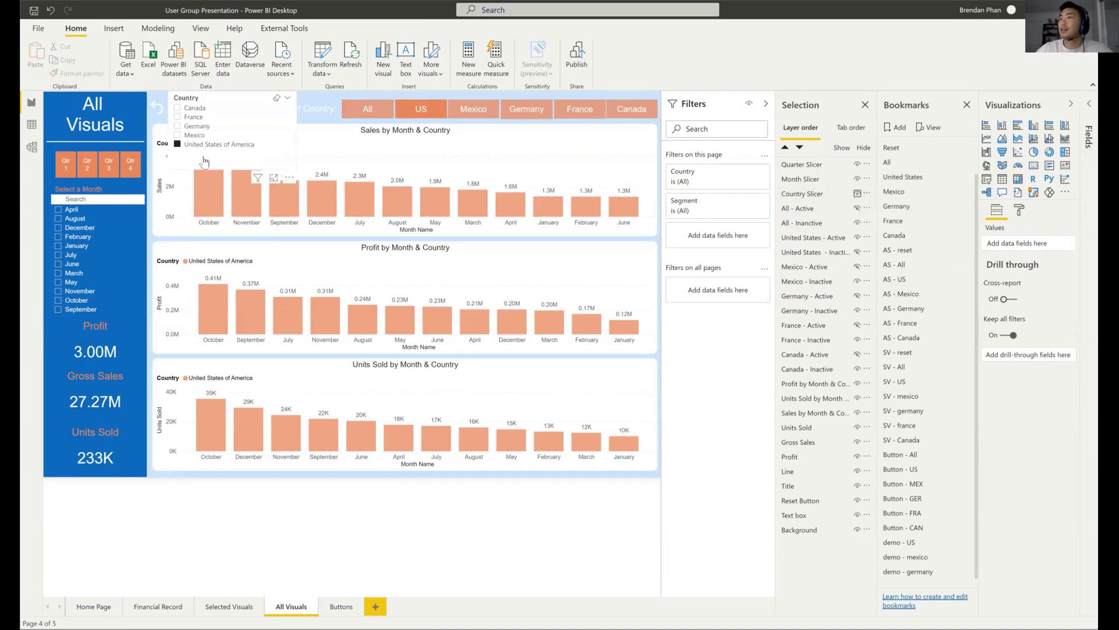
click(855, 193)
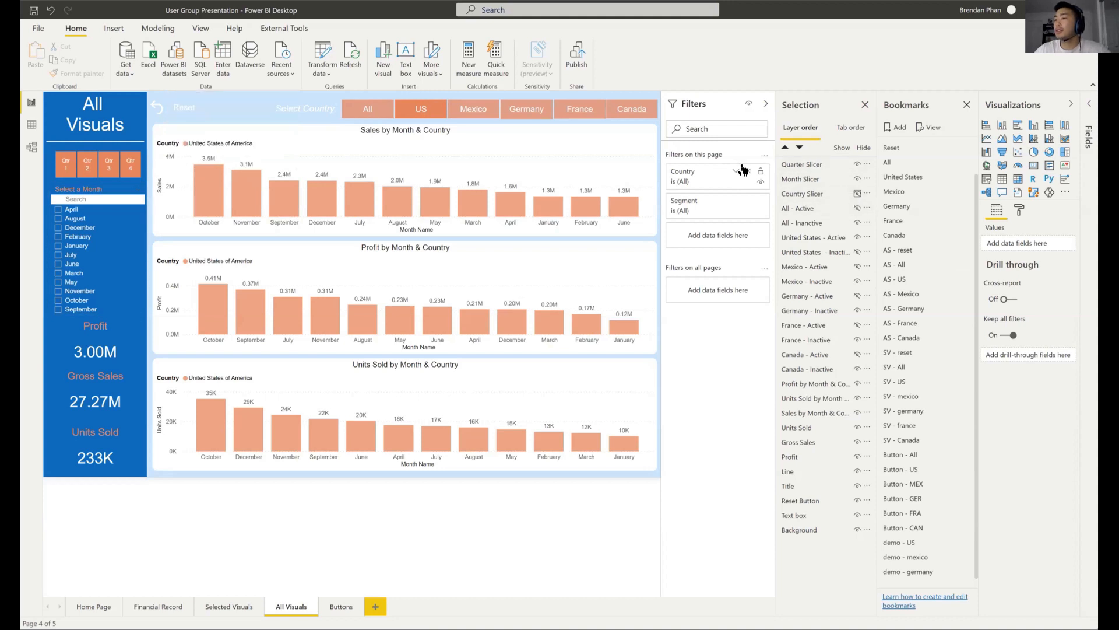
- Inspect the bookmark actions assigned to the Reset and US buttons on the Financial Record page
click(158, 608)
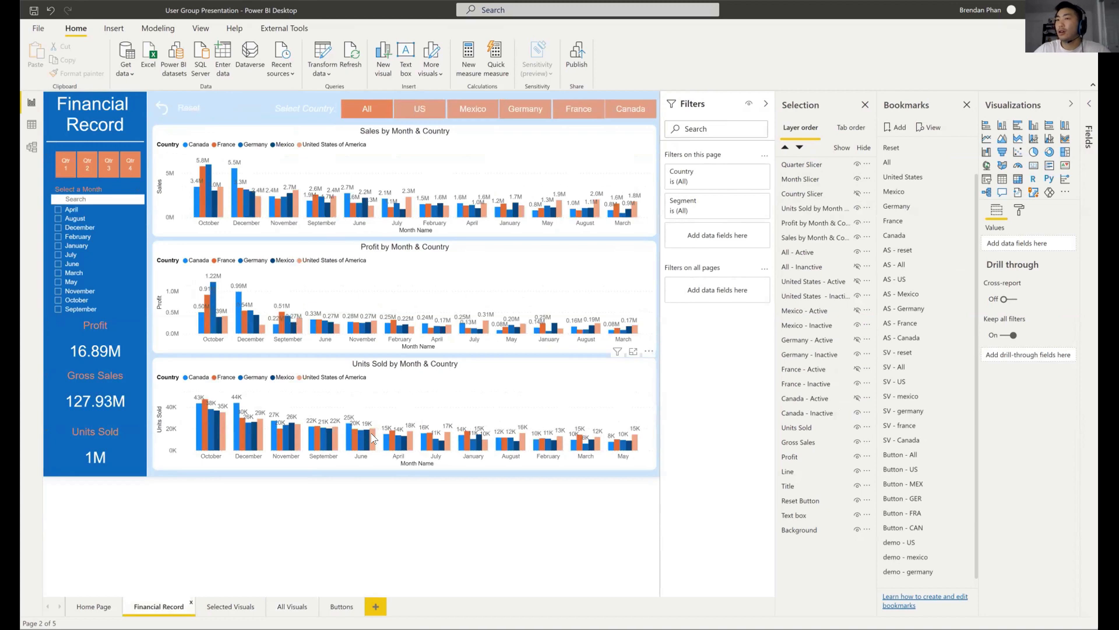
mouse_move(373, 438)
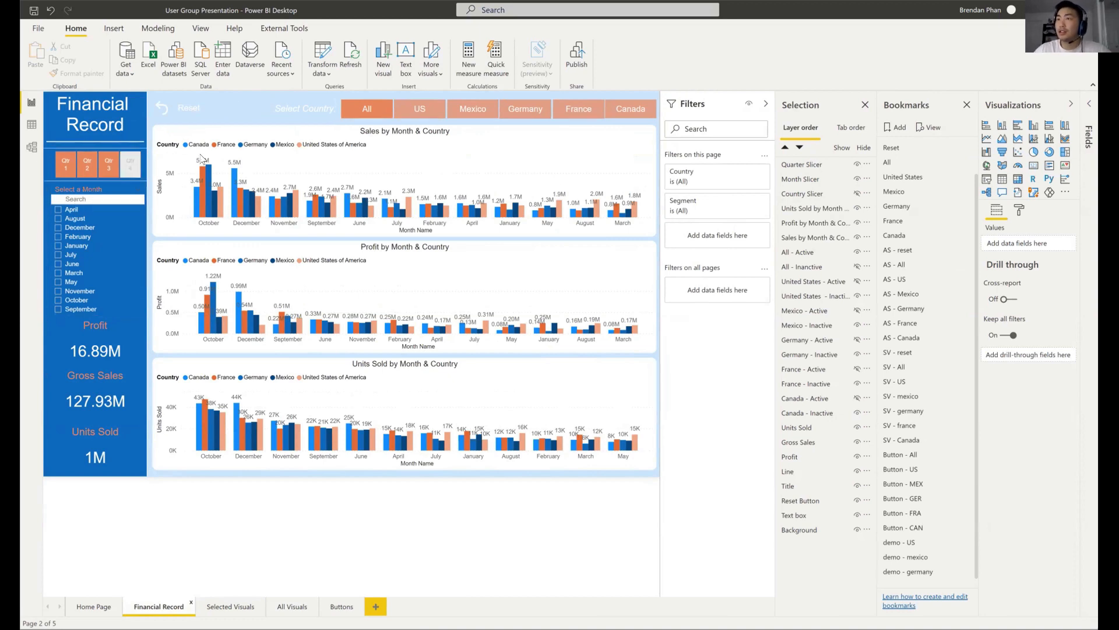
click(198, 107)
click(1003, 355)
click(1012, 424)
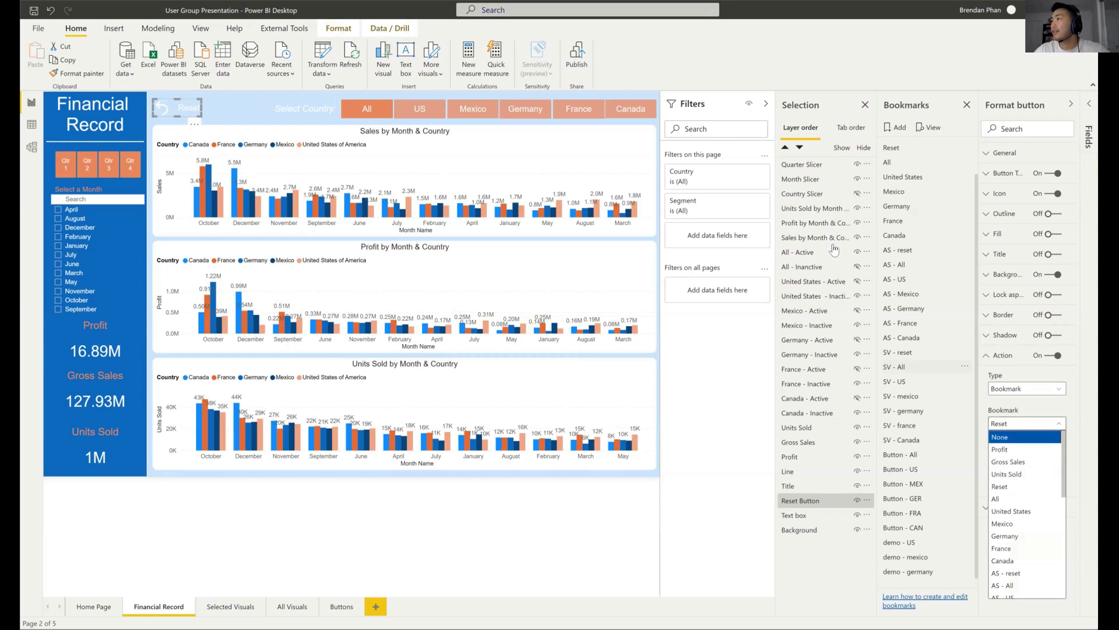
click(415, 106)
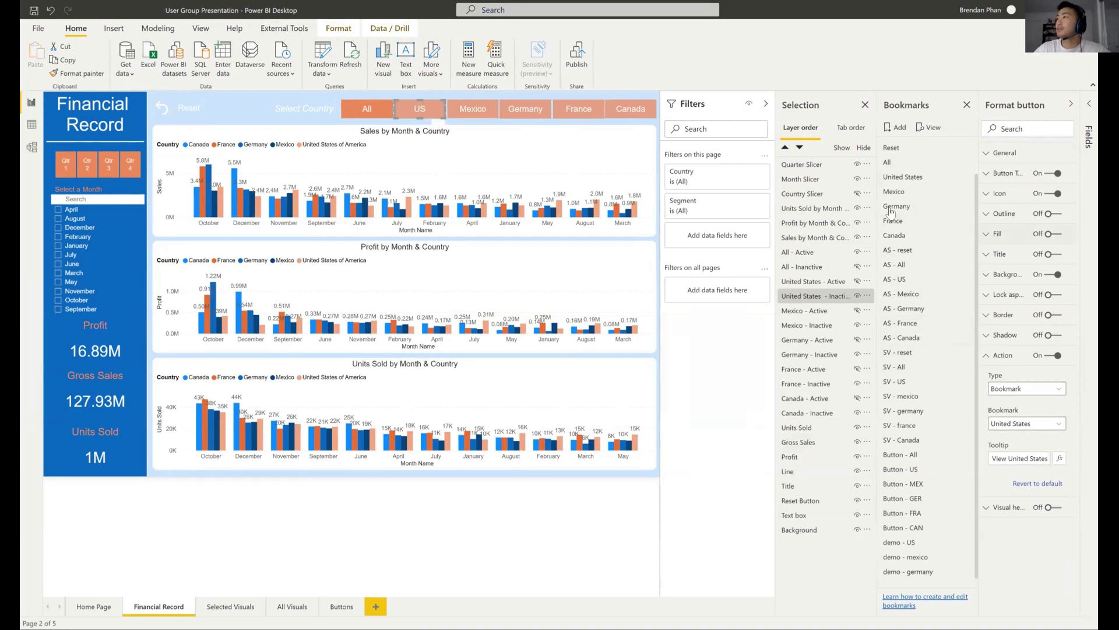
- Reveal the Country Slicer before and after following the US button to compare its selection
click(855, 193)
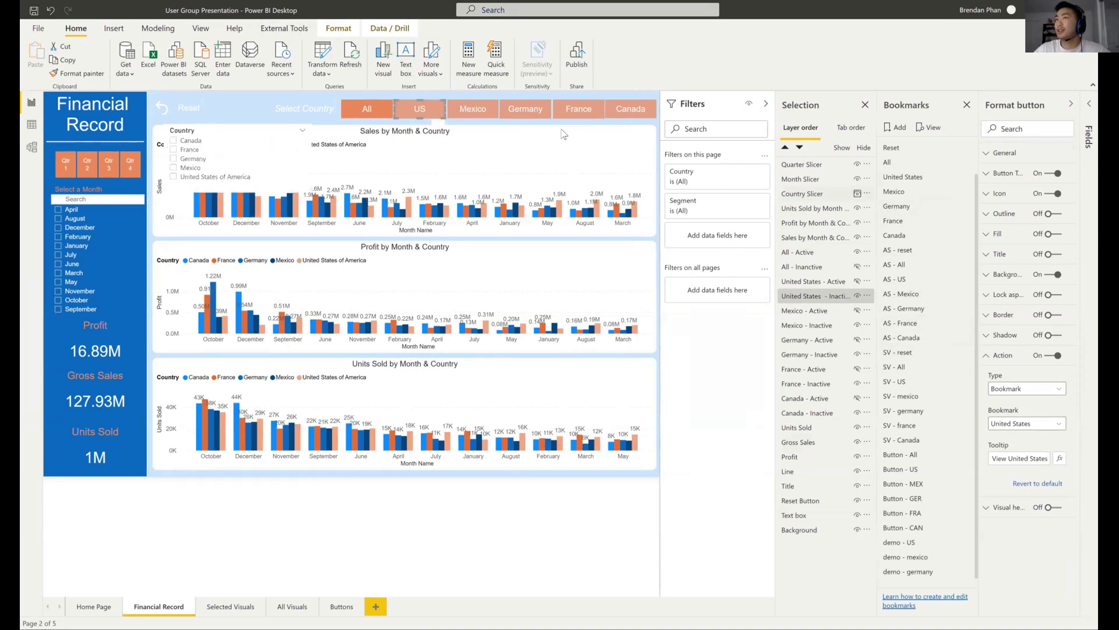
ctrl+click(430, 106)
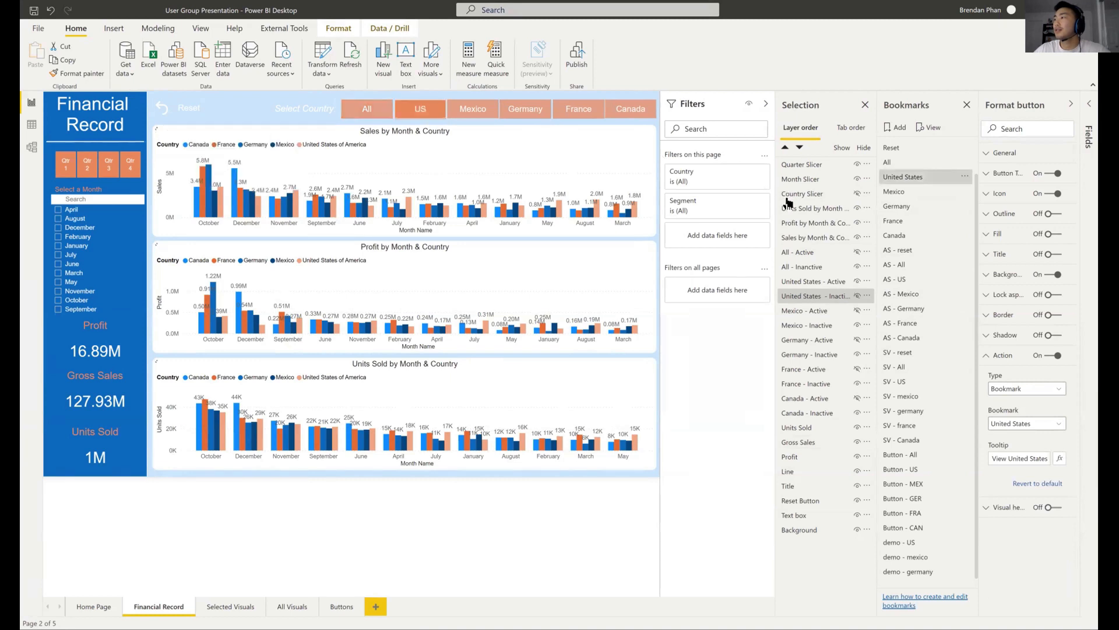
click(852, 194)
click(853, 194)
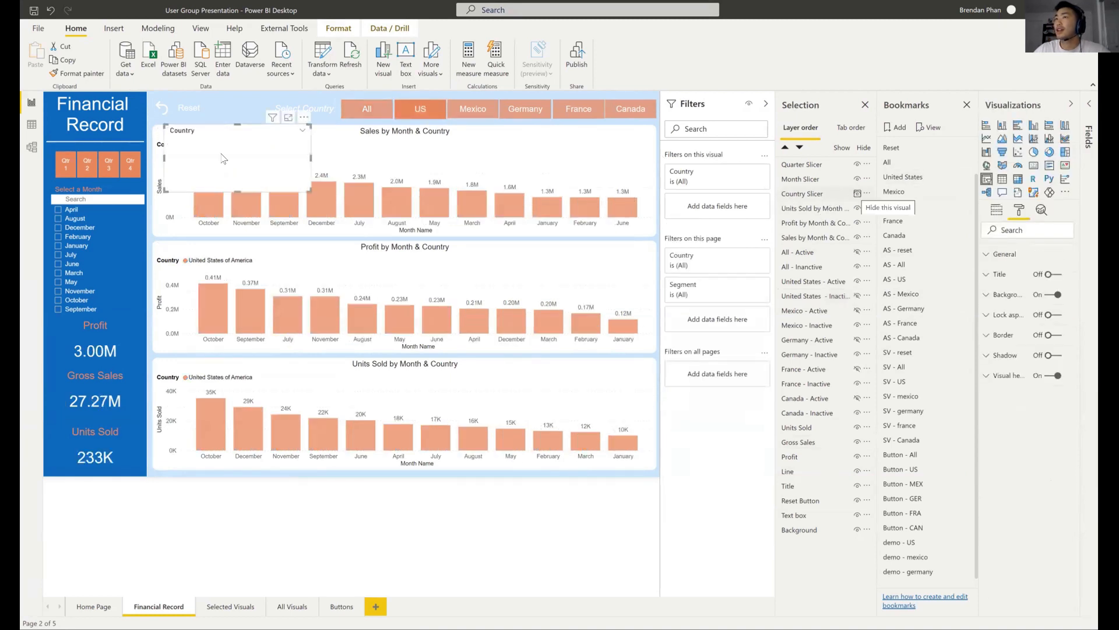
- Apply the Mexico and Germany bookmarks, revealing the Country Slicer after each to check its selection
click(482, 112)
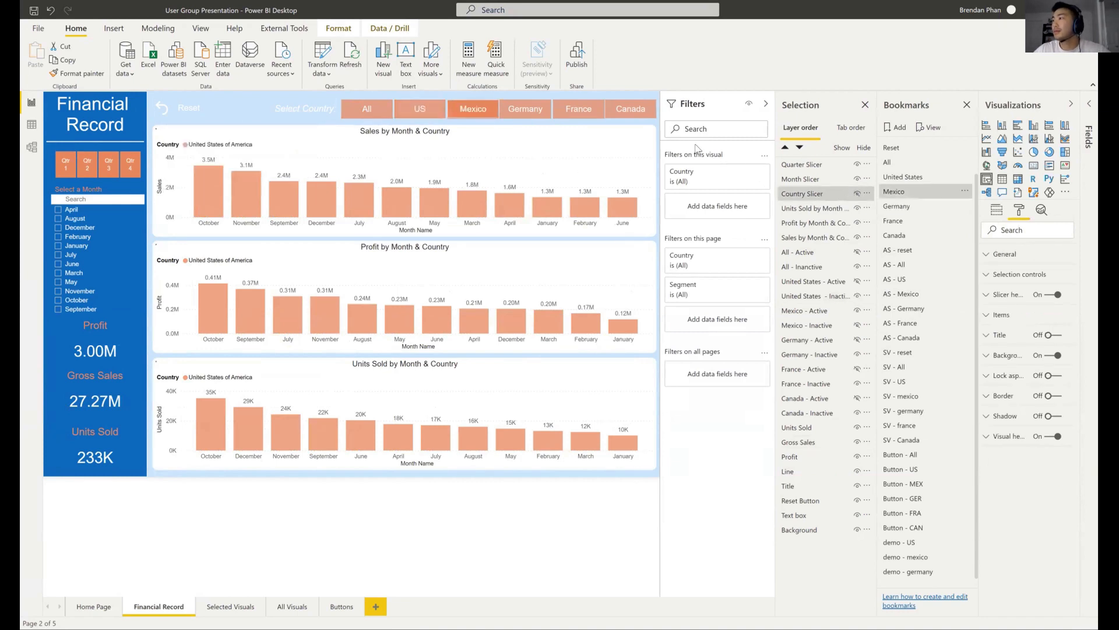
click(853, 194)
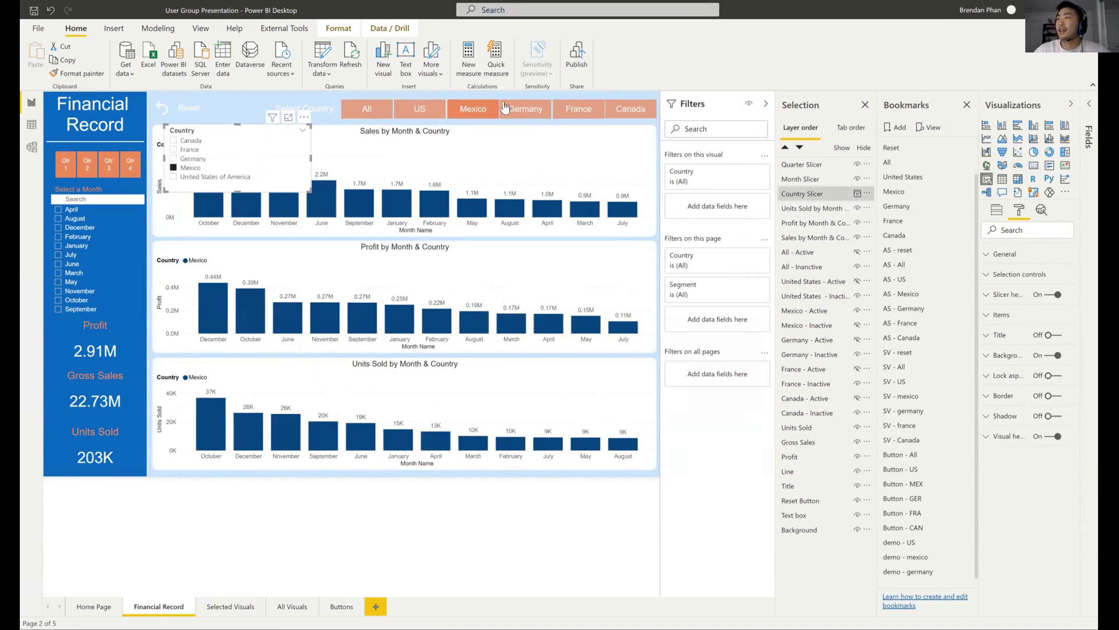
click(896, 204)
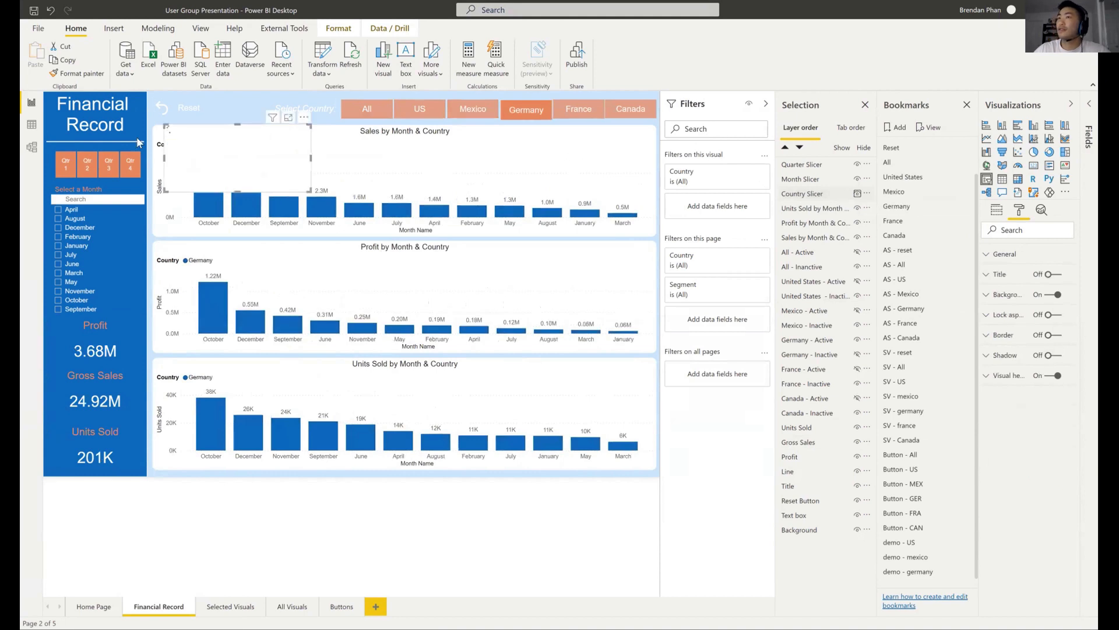
click(855, 194)
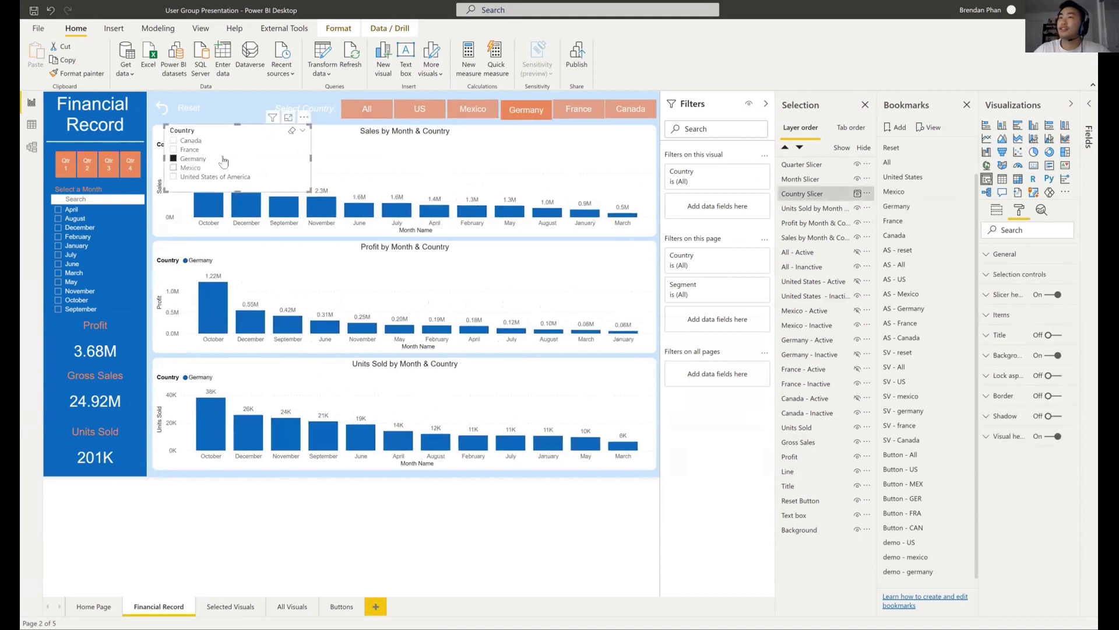
- Select February and Qtr 1 in the slicers, and test the US and Mexico buttons with those selections
click(56, 237)
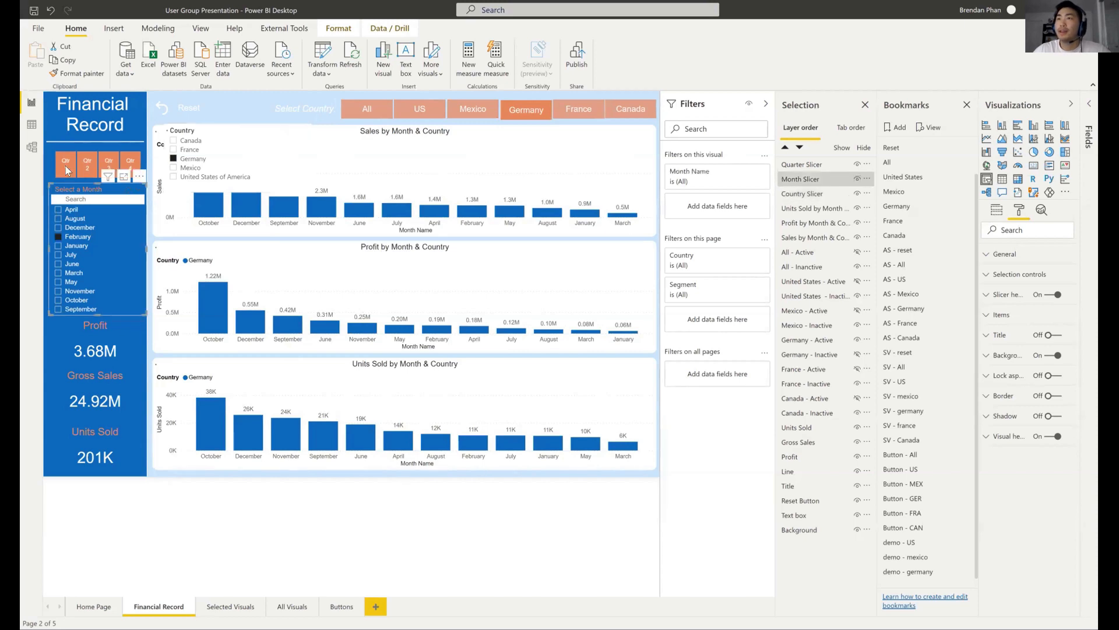
click(67, 166)
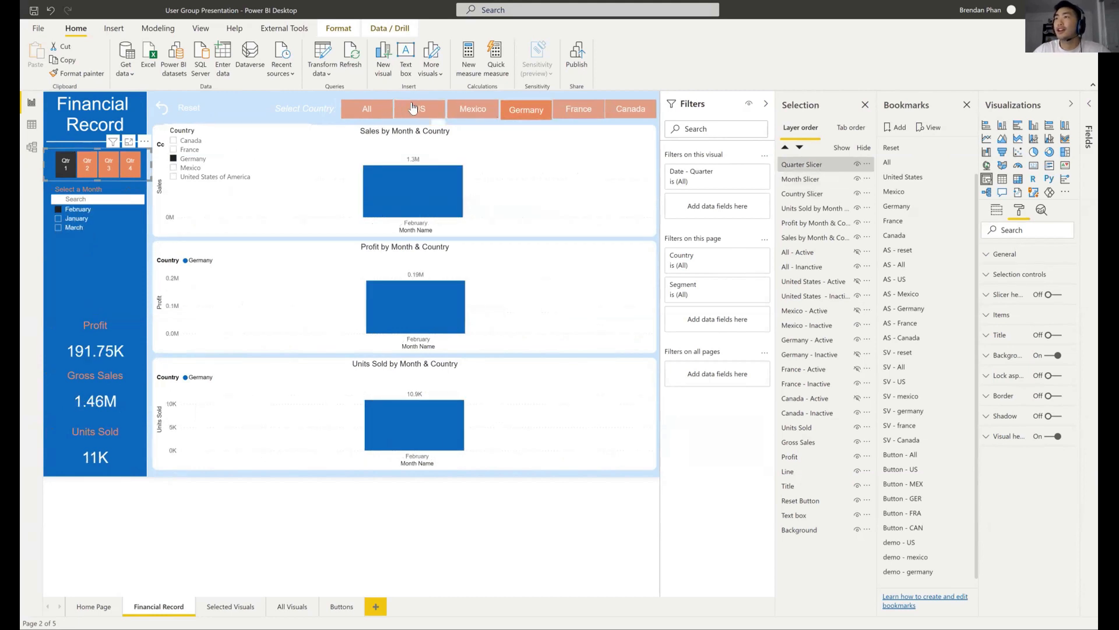
ctrl+click(413, 108)
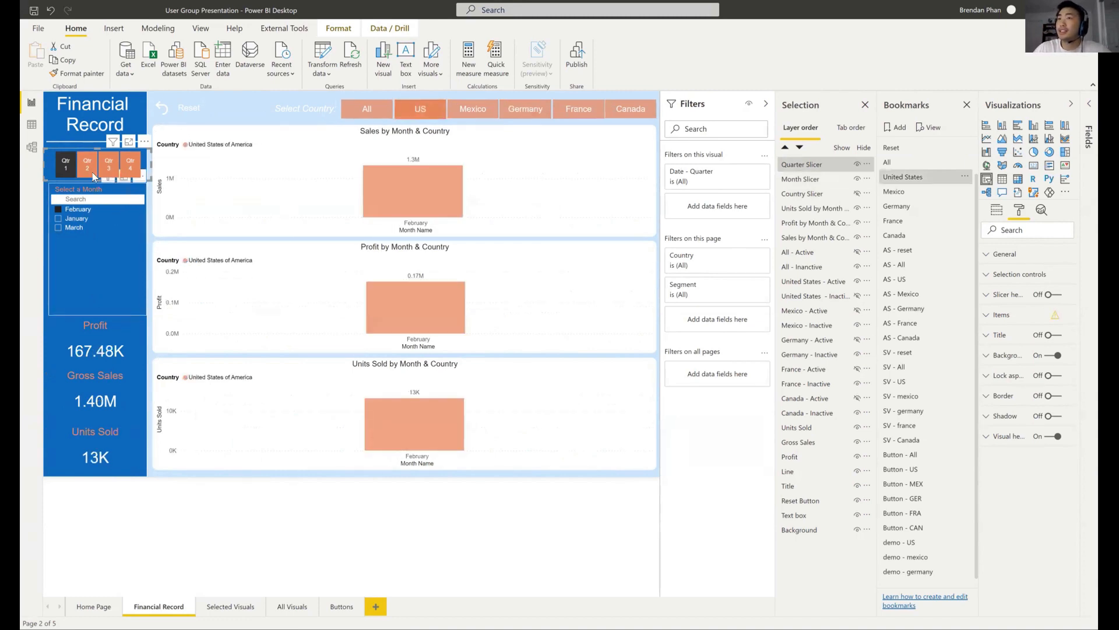
ctrl+click(477, 112)
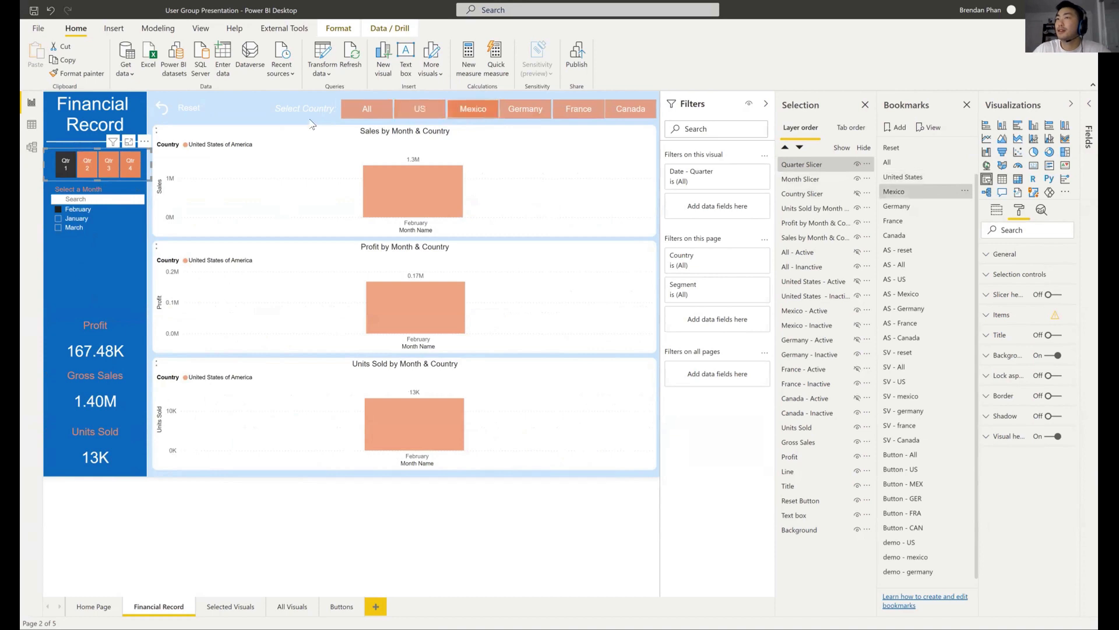
- Reset the Financial Record page, follow the US button, and select the hidden Country Slicer
ctrl+click(185, 106)
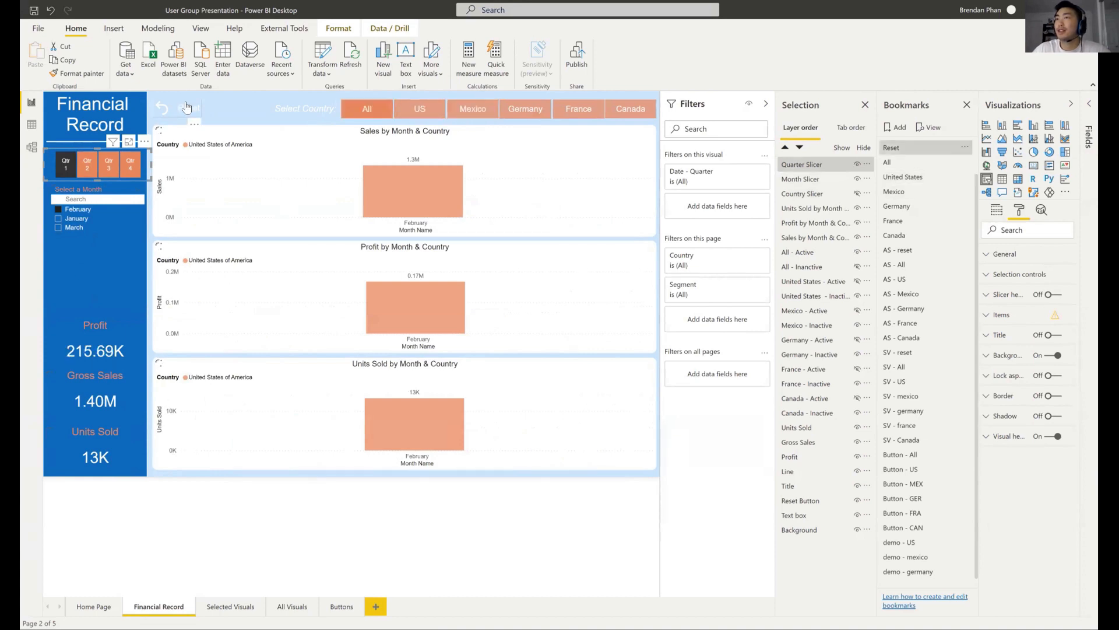
ctrl+click(428, 113)
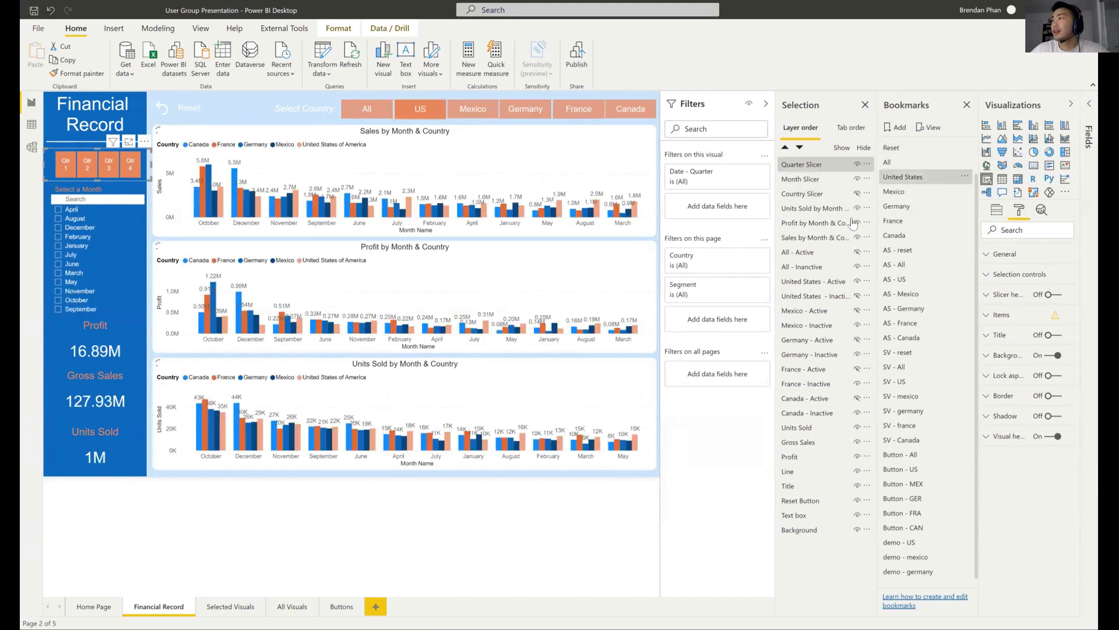
click(819, 196)
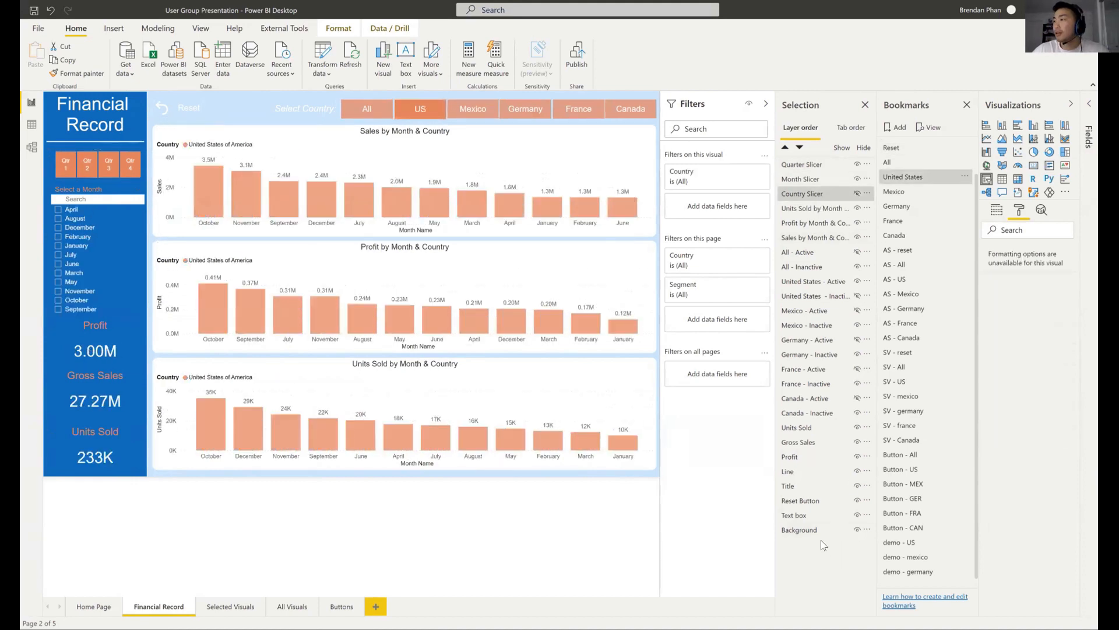
- Select every visual on the Financial Record page and review the United States bookmark's options
key(ctrl+a)
click(964, 176)
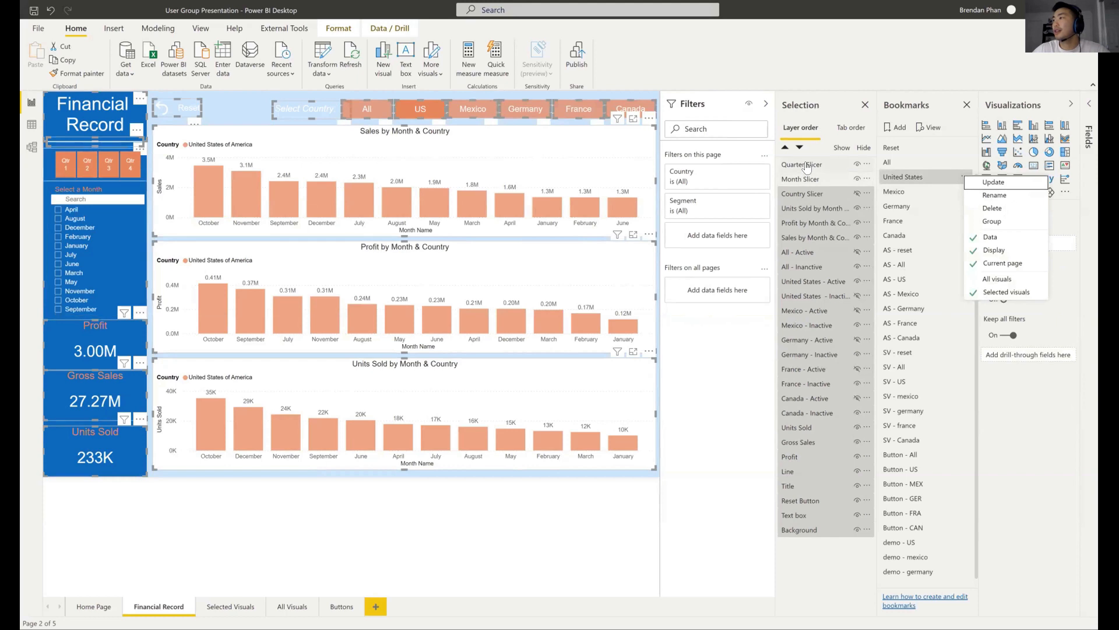
click(248, 104)
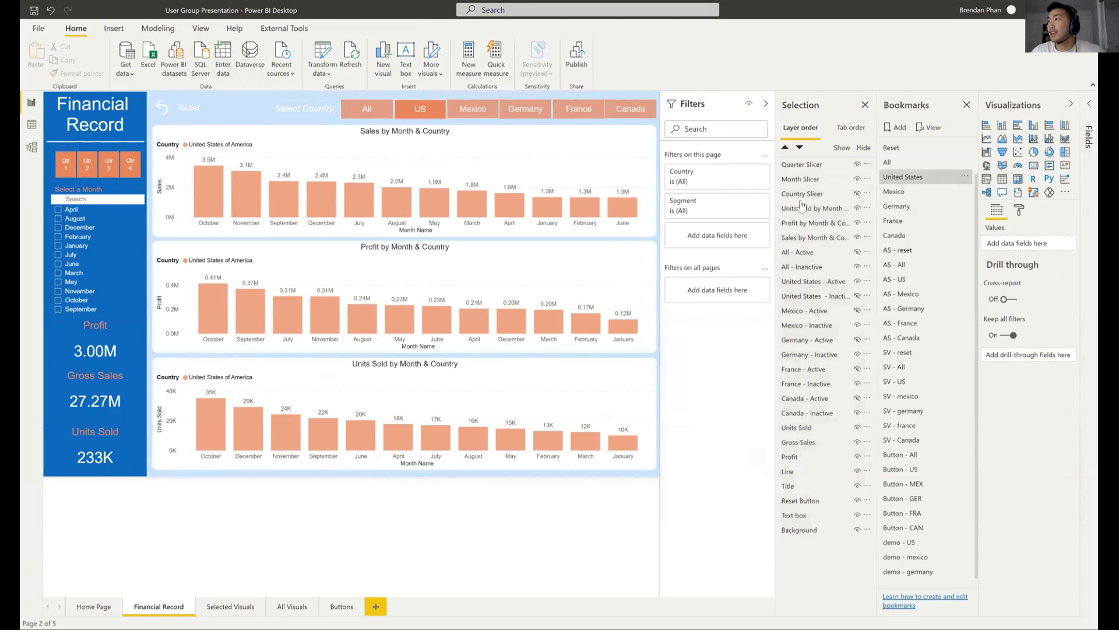
- Reveal the Country Slicer and edit its interactions, switching its filtering of the Profit and Units Sold charts off and back on
click(856, 193)
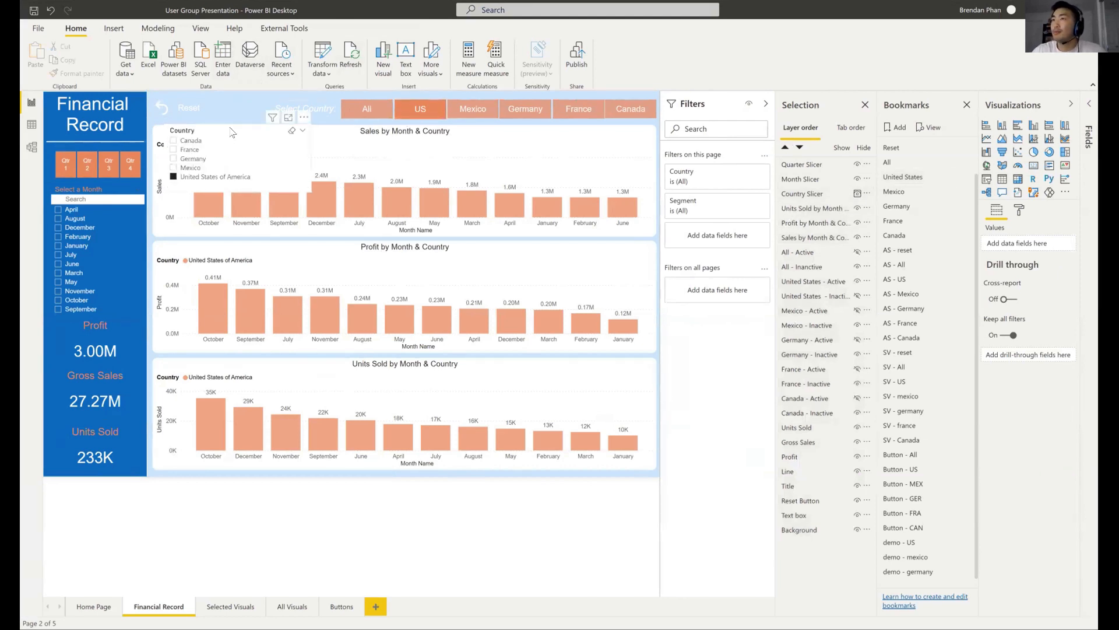
click(232, 132)
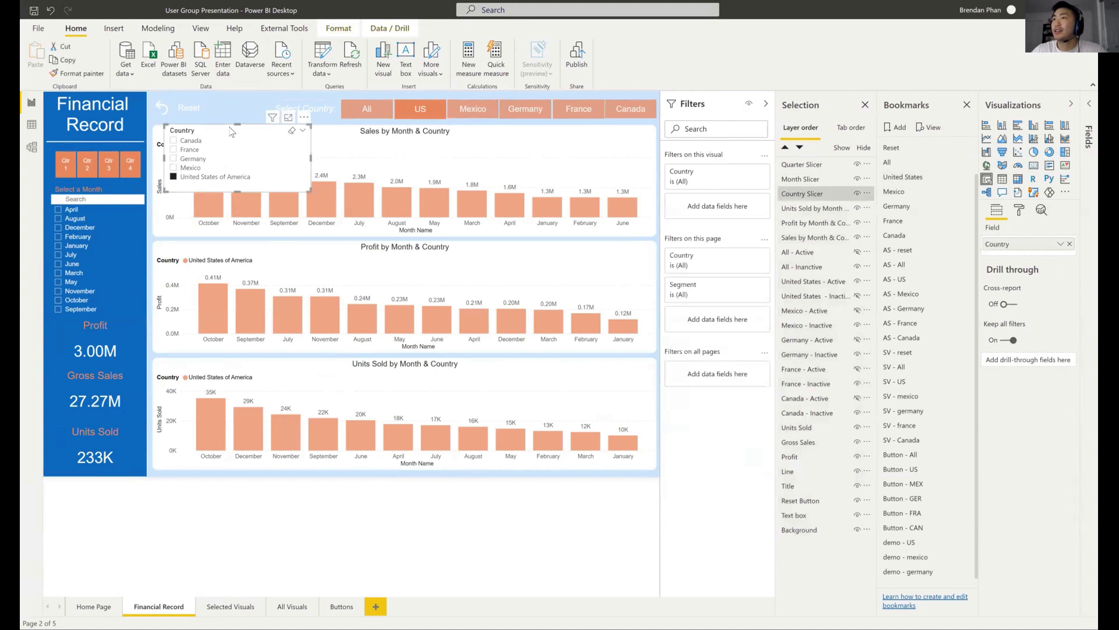
click(330, 32)
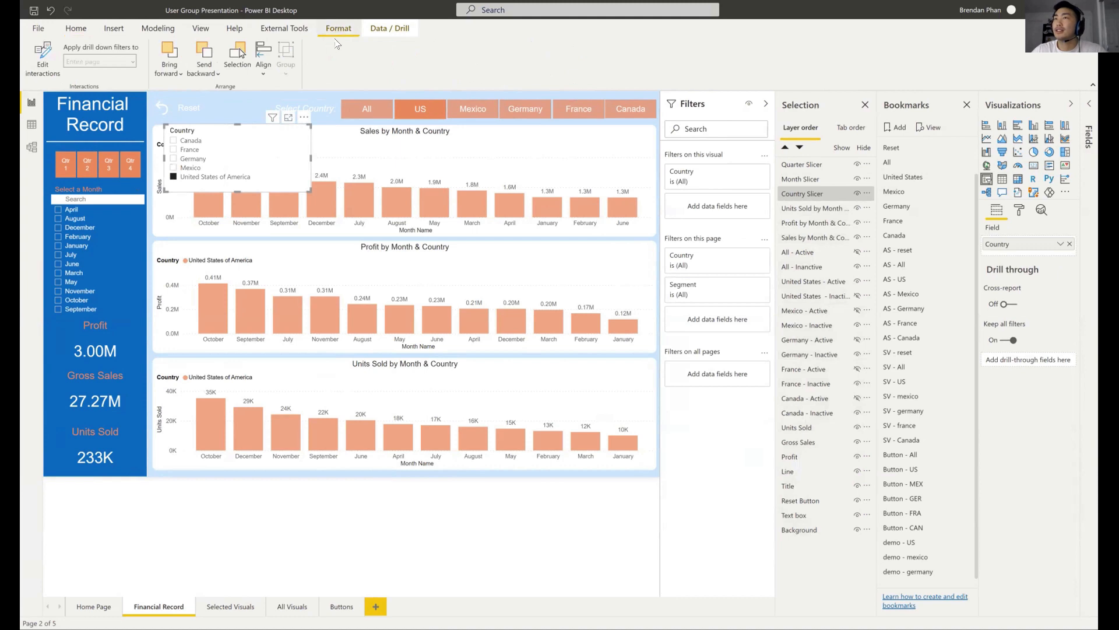
click(51, 67)
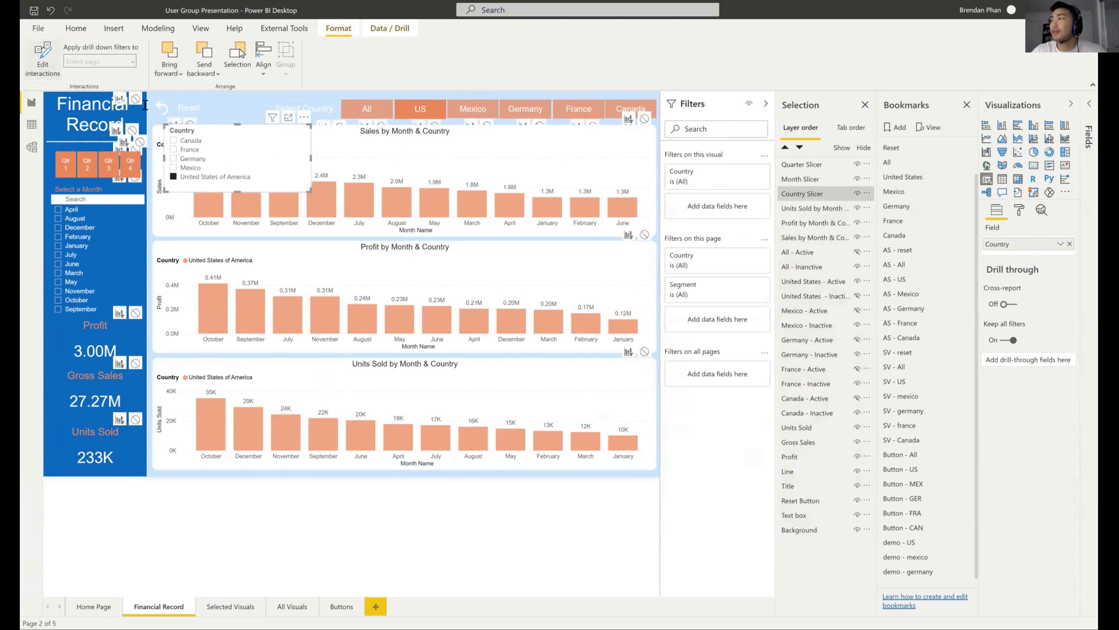
click(644, 235)
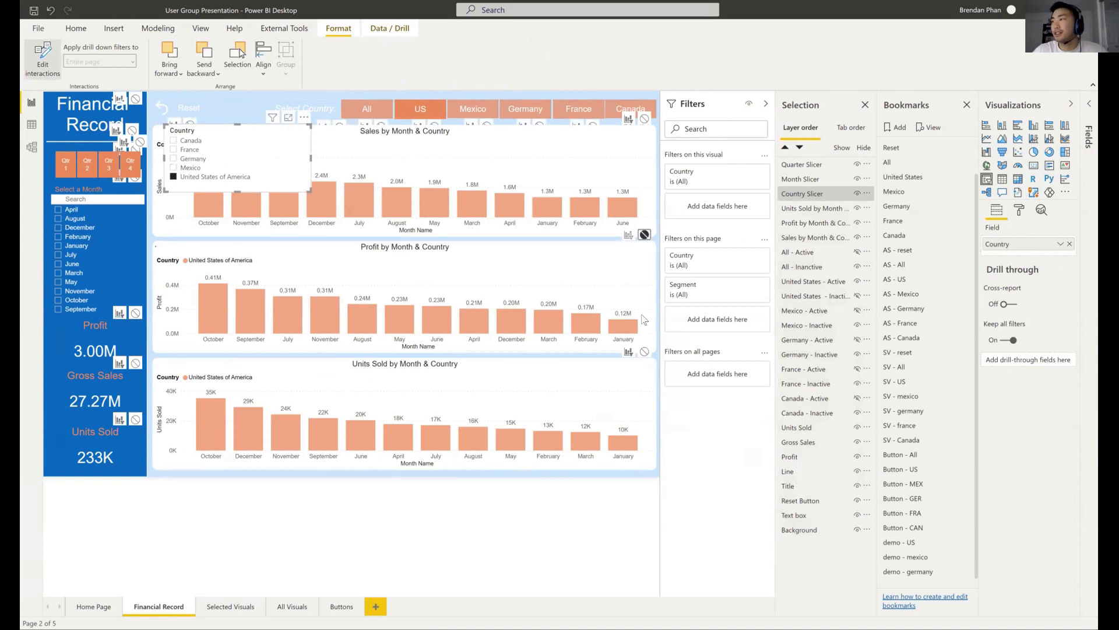
click(643, 352)
click(628, 352)
click(629, 235)
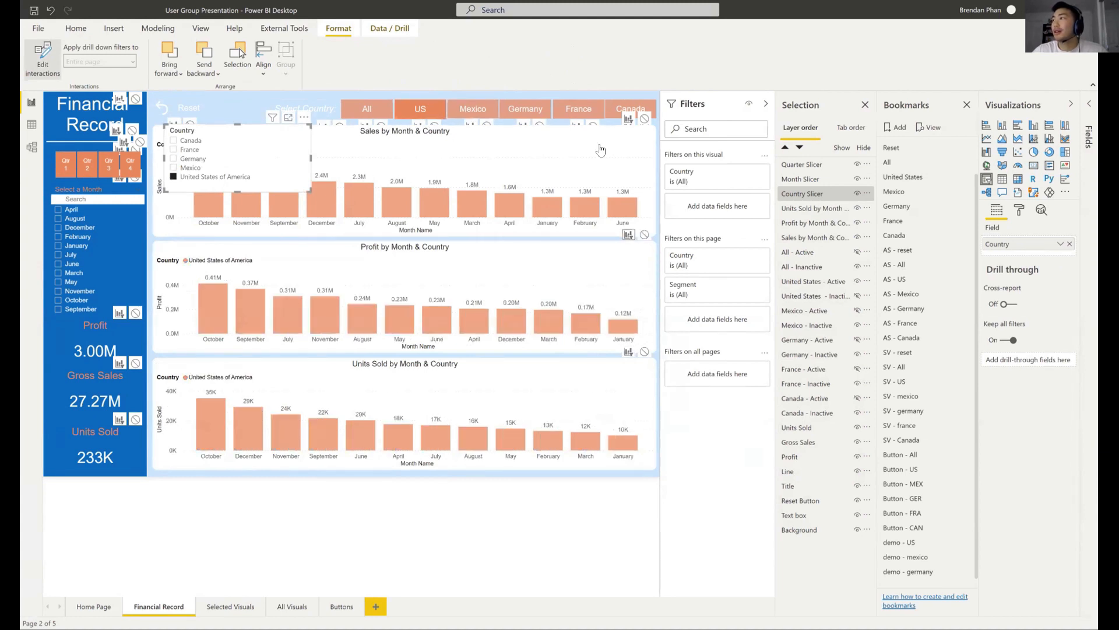
- Try a visual-level filter of United States of America on the Country Slicer, reset the page, and stop editing interactions
click(717, 181)
click(689, 303)
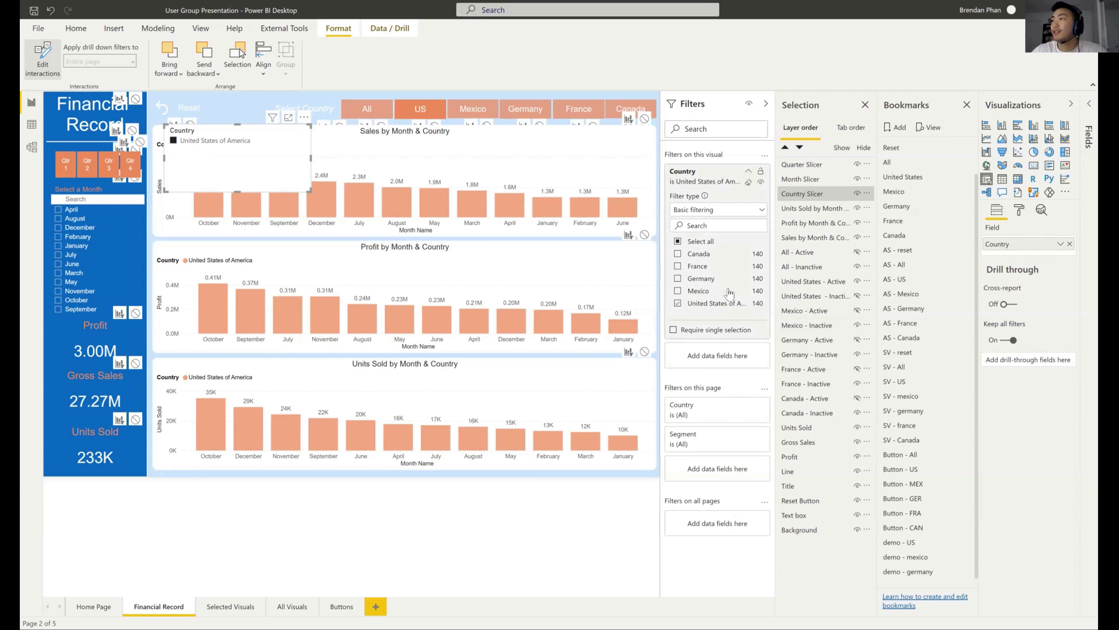
ctrl+click(189, 109)
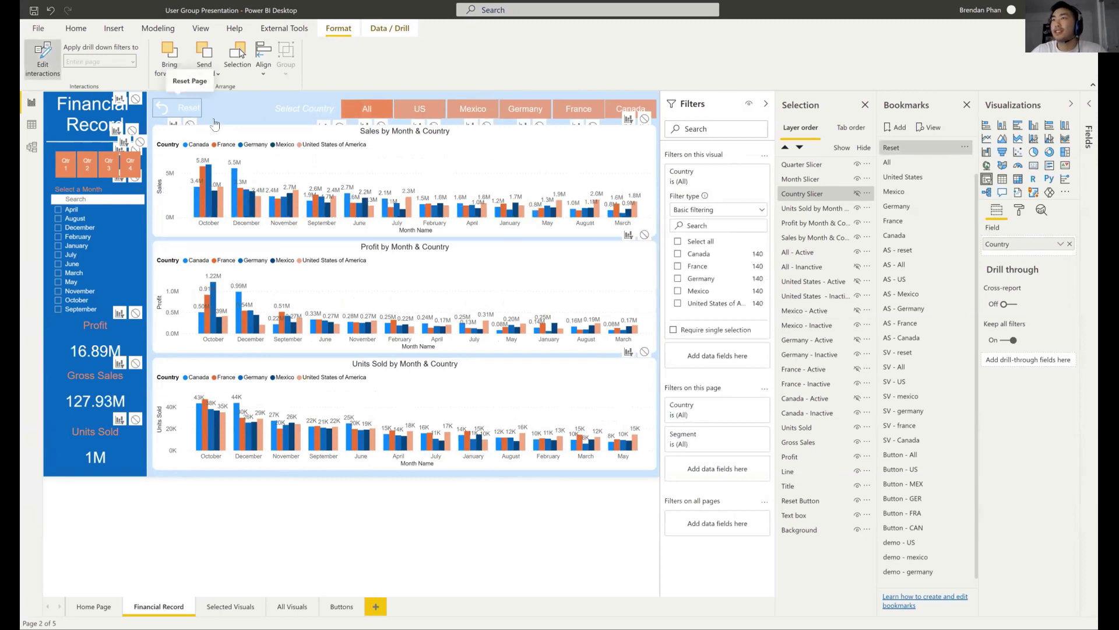
click(43, 59)
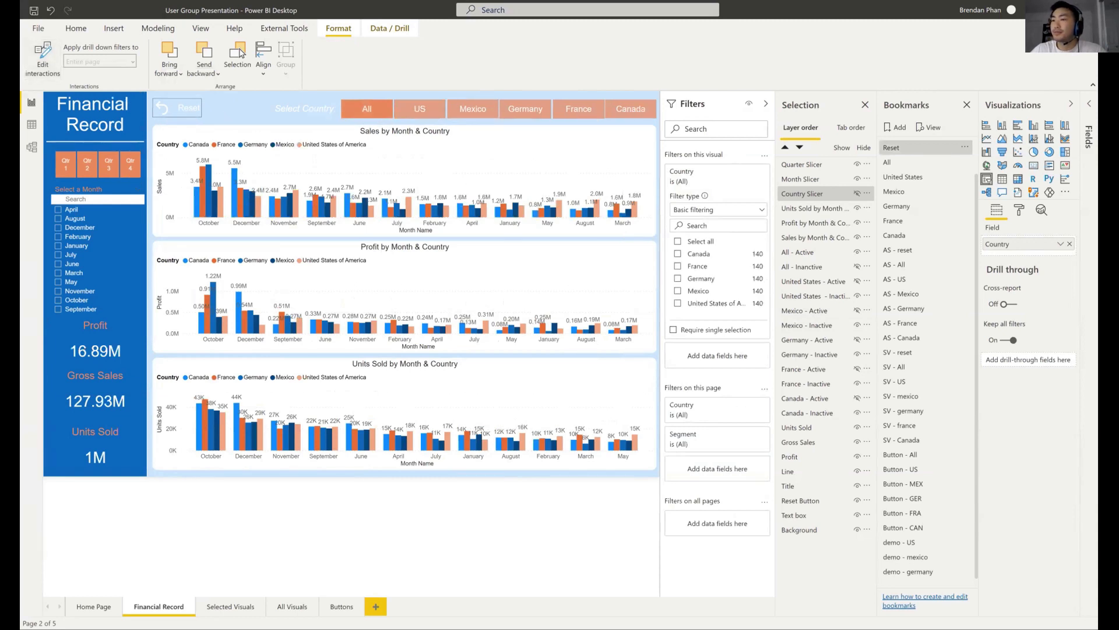
click(236, 109)
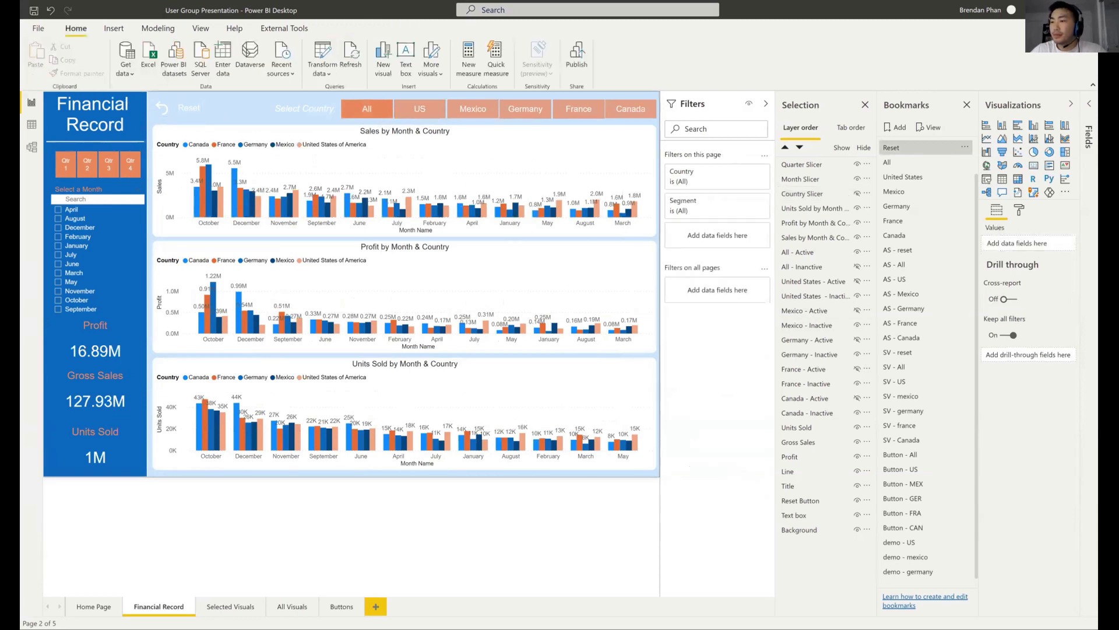
- On the All Visuals page, reveal the Country Slicer and clear its United States of America selection
click(303, 609)
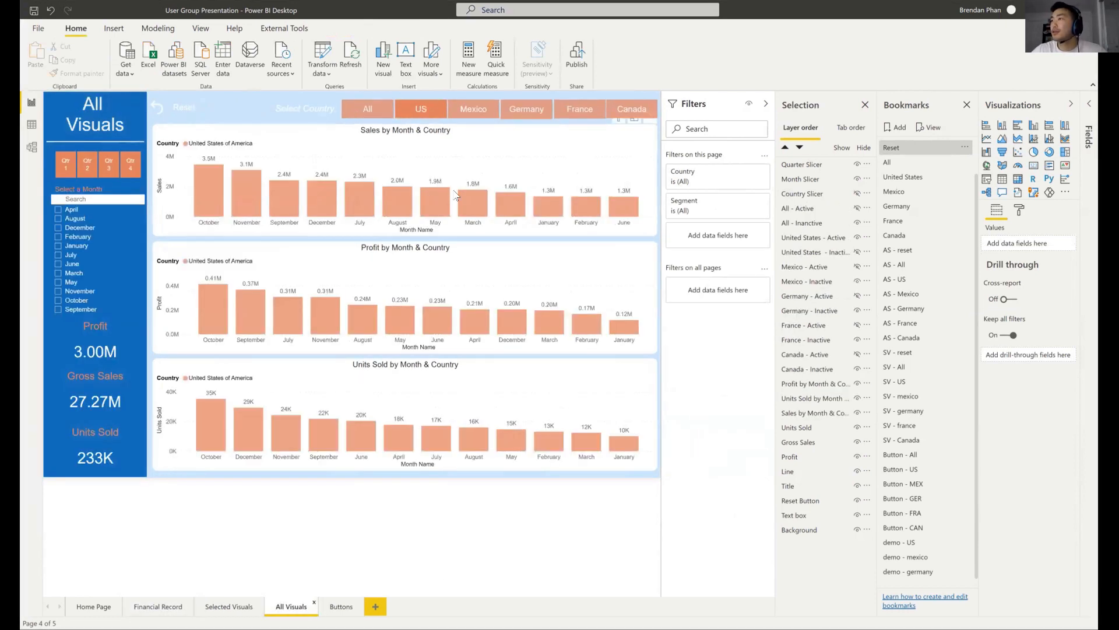
click(854, 193)
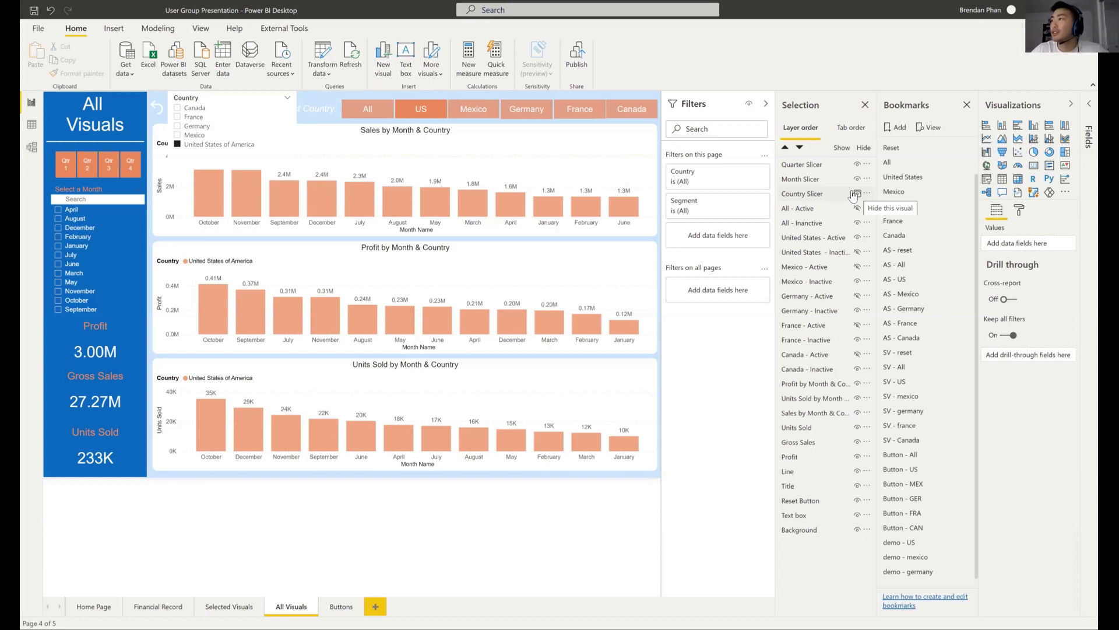
click(855, 193)
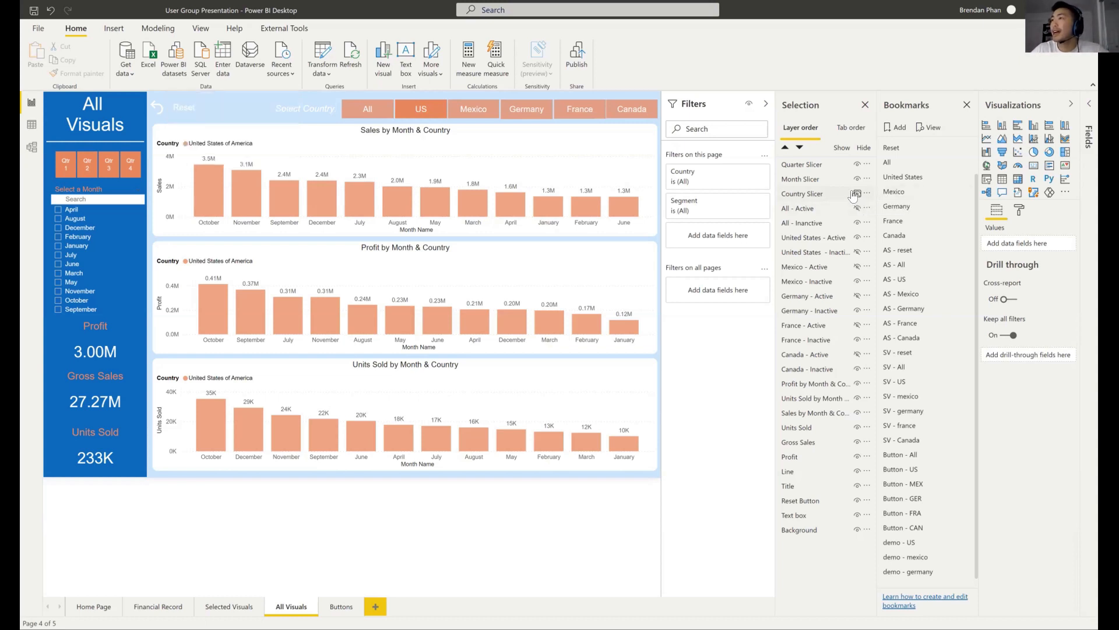
click(854, 194)
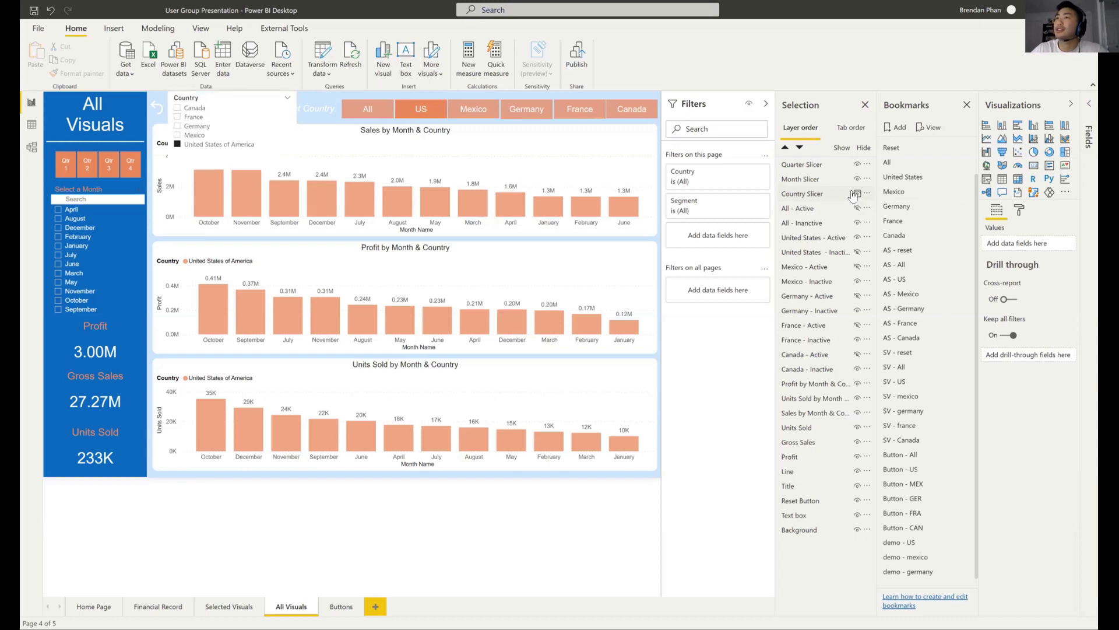
click(175, 145)
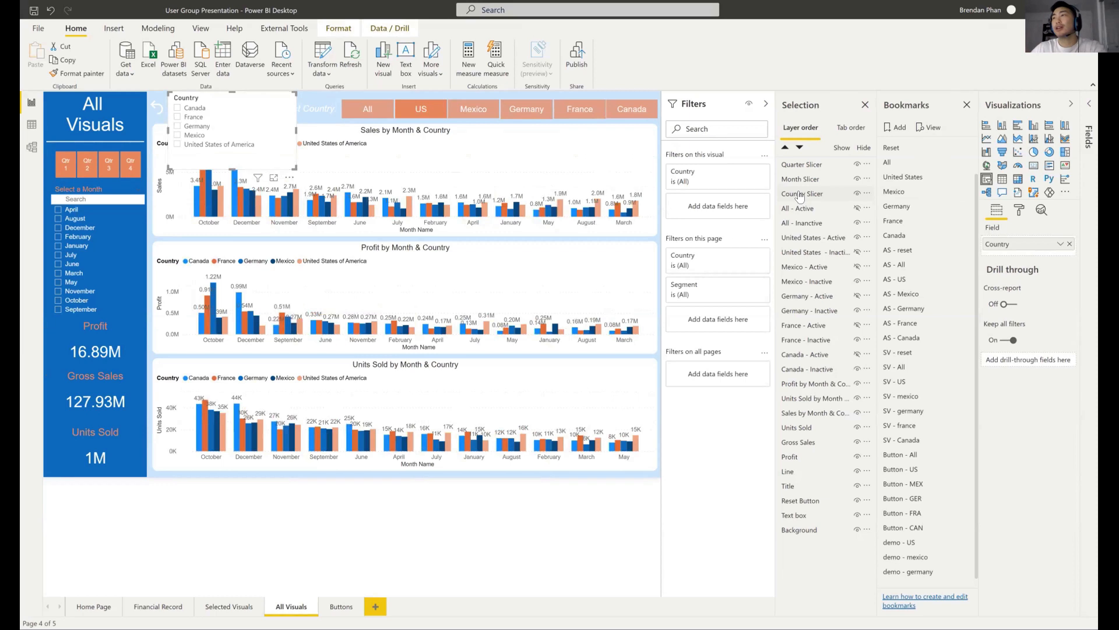
- Shift the Country Slicer slightly closer to the blue sidebar and hide it
click(819, 198)
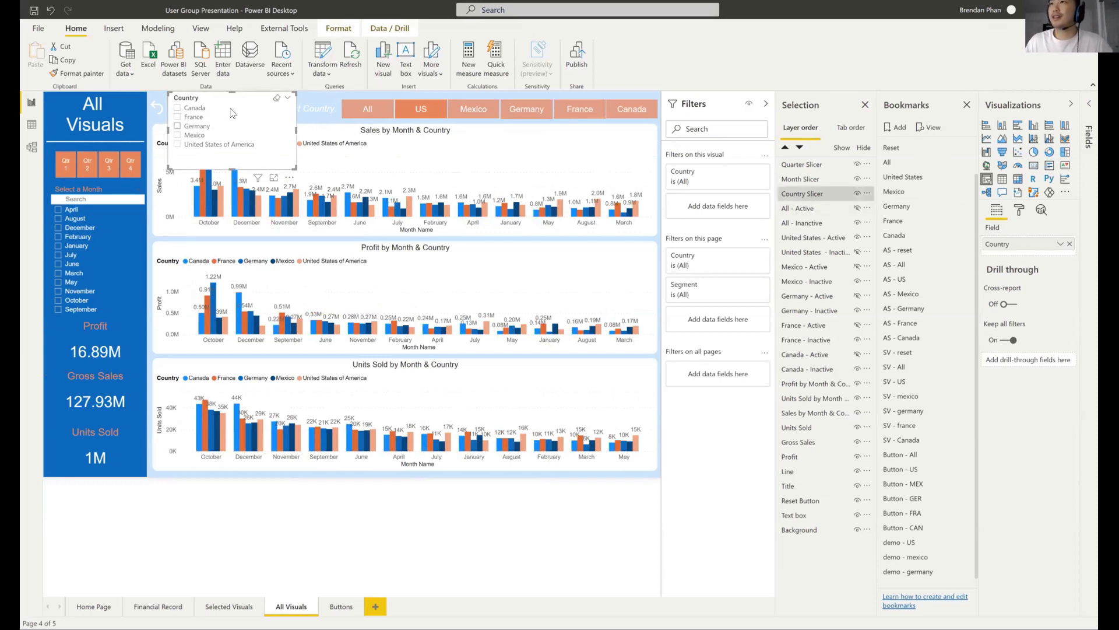
drag(194, 96, 181, 94)
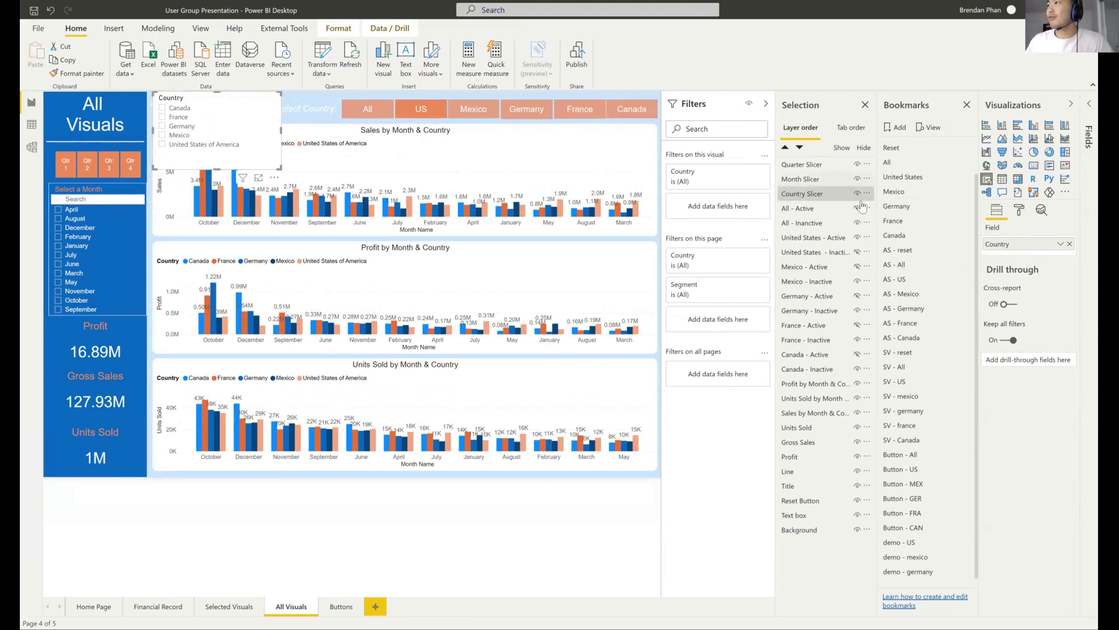
click(856, 193)
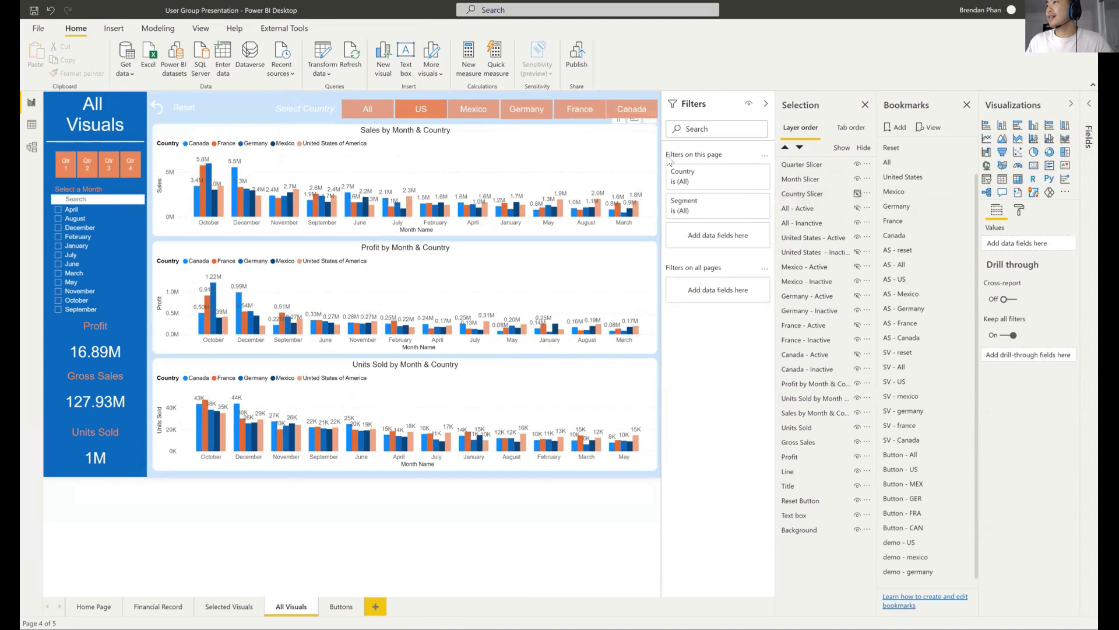
- Set the page-level Country filter to United States of America and collapse its filter card
click(690, 176)
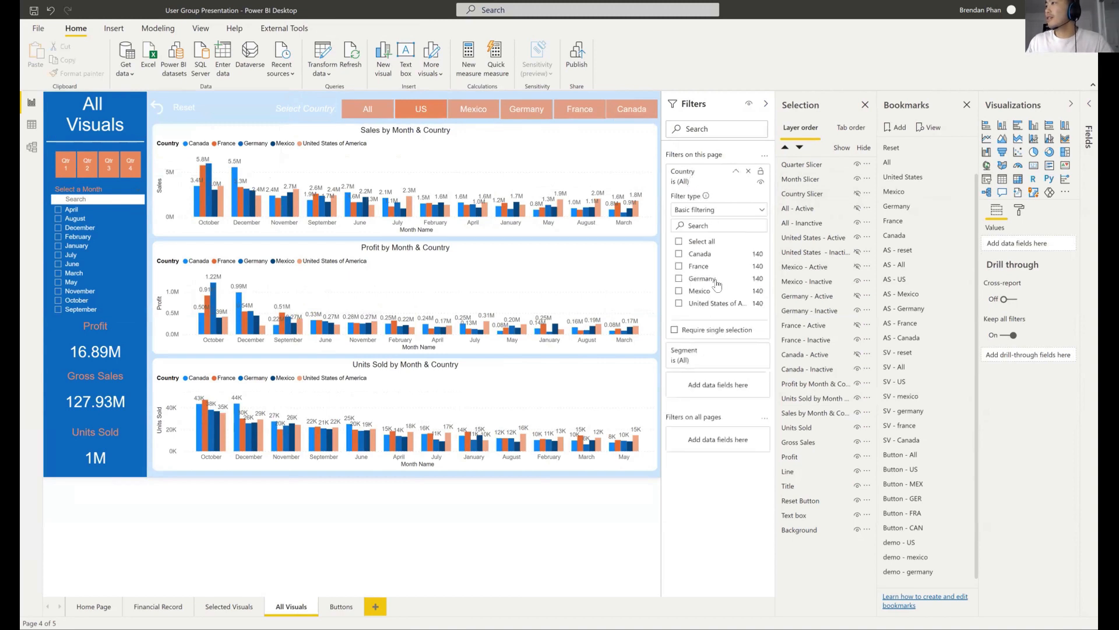
click(679, 303)
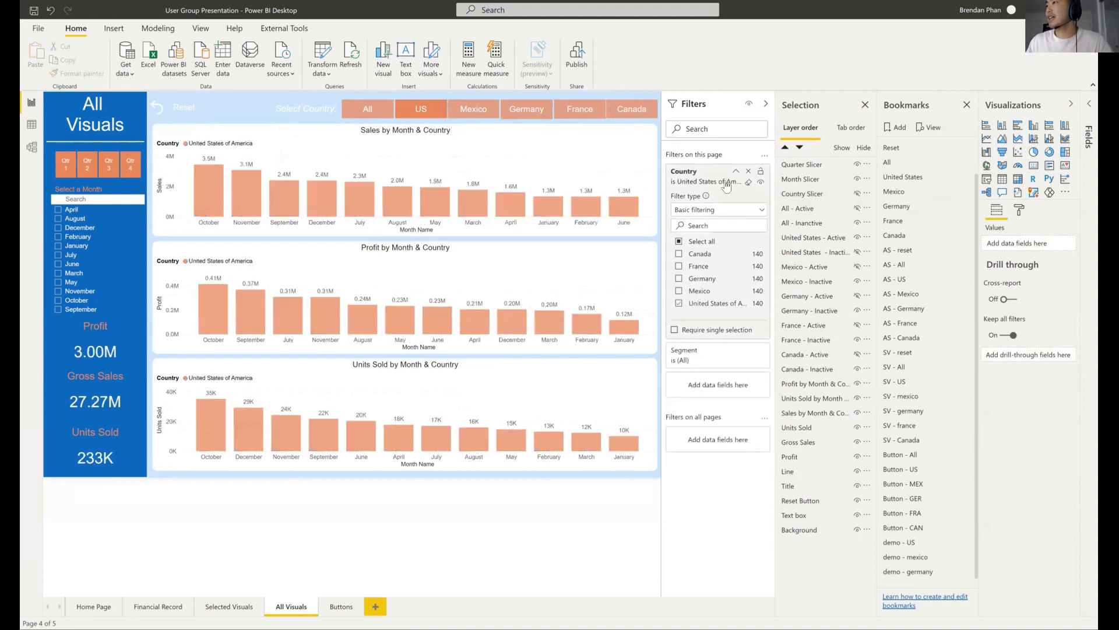
click(735, 171)
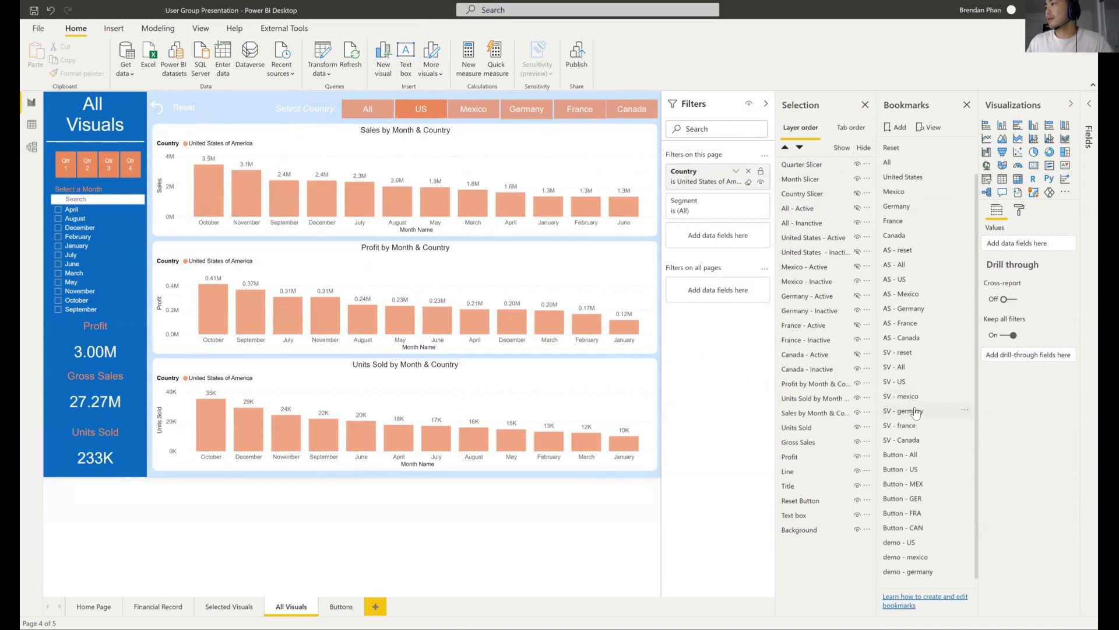
- Check which bookmark the inactive Mexico button's action uses, and update the AS - US bookmark with the current page filter
click(476, 113)
click(997, 357)
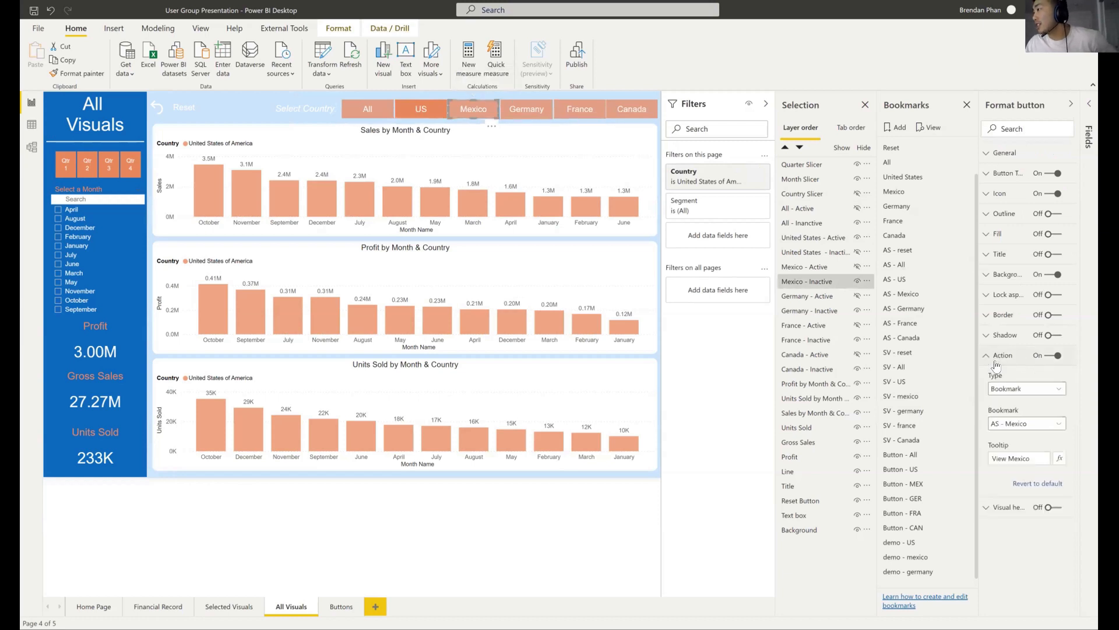
scroll(915, 414, up, 1)
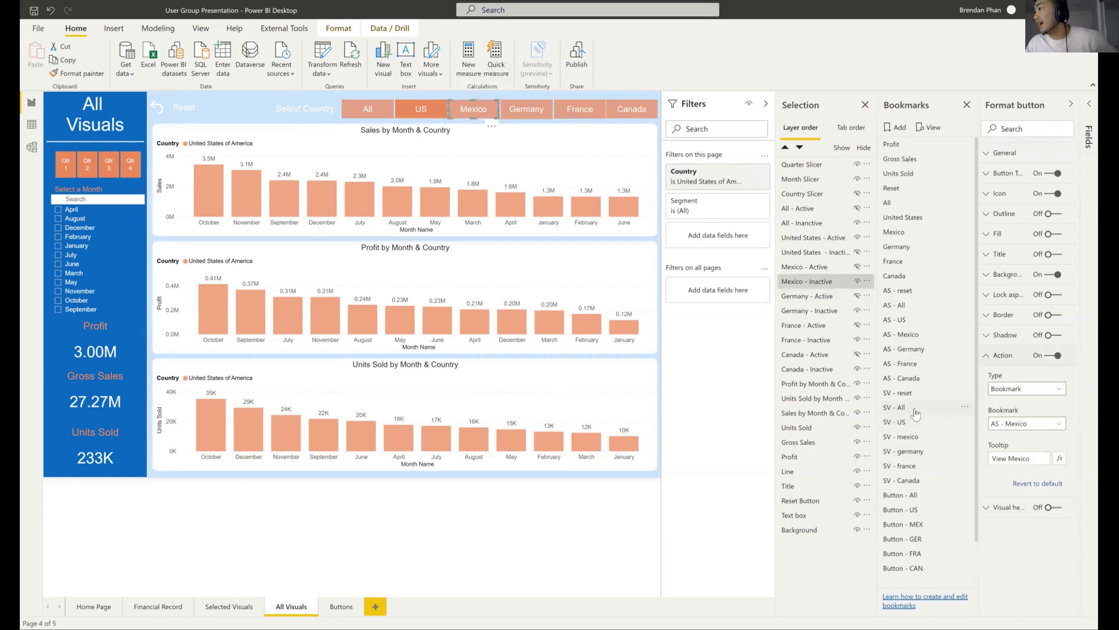
scroll(925, 430, down, 1)
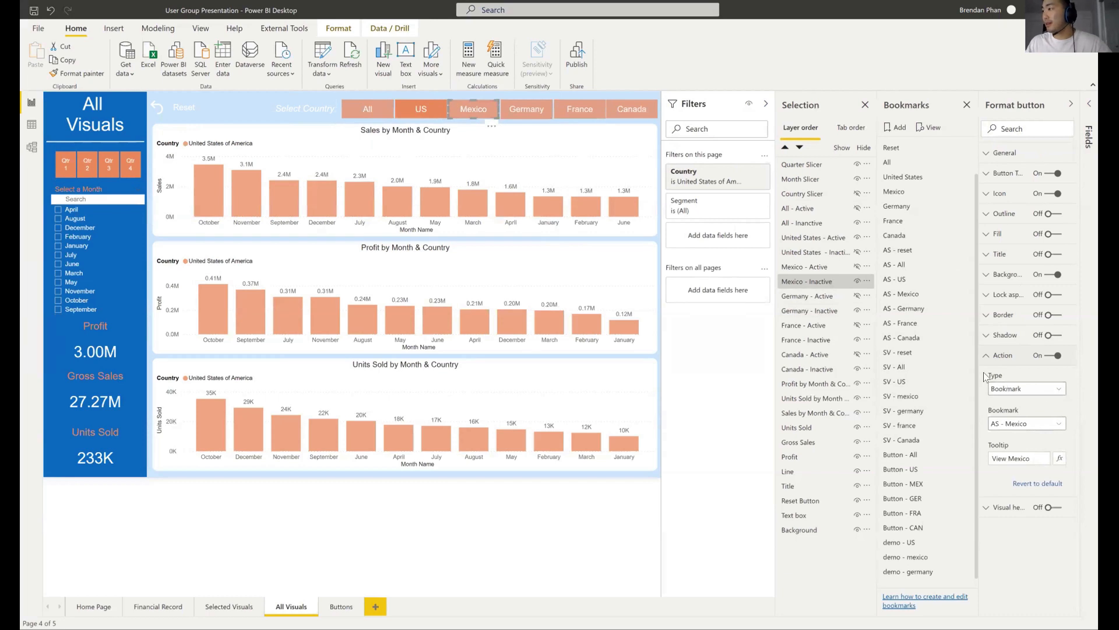
click(965, 278)
click(968, 281)
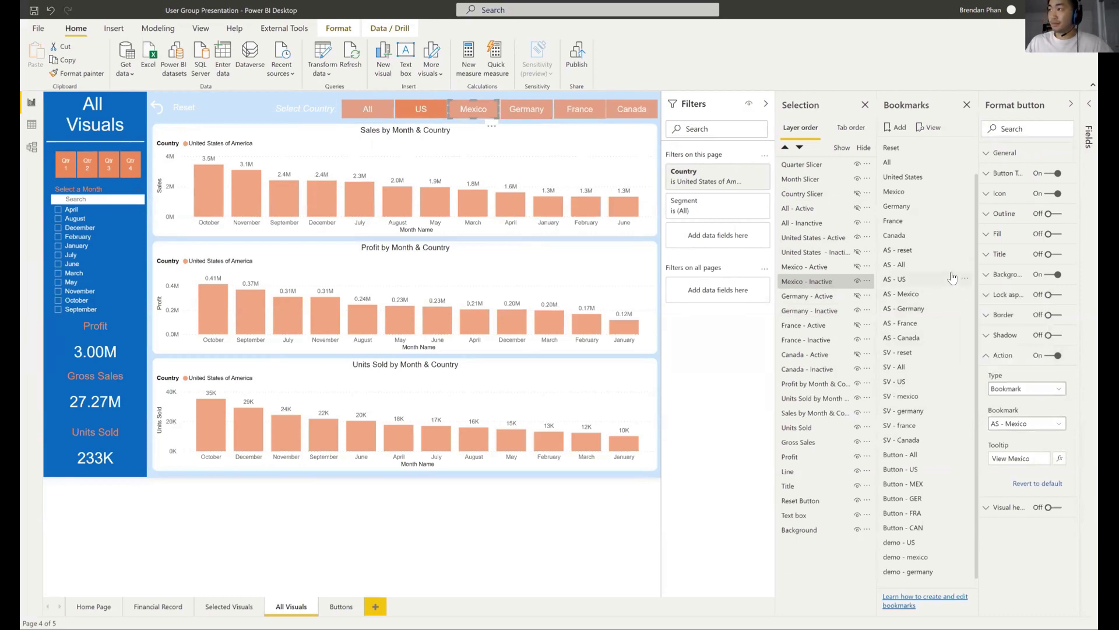
- Follow the Mexico button and set the page-level Country filter to Mexico
right_click(469, 109)
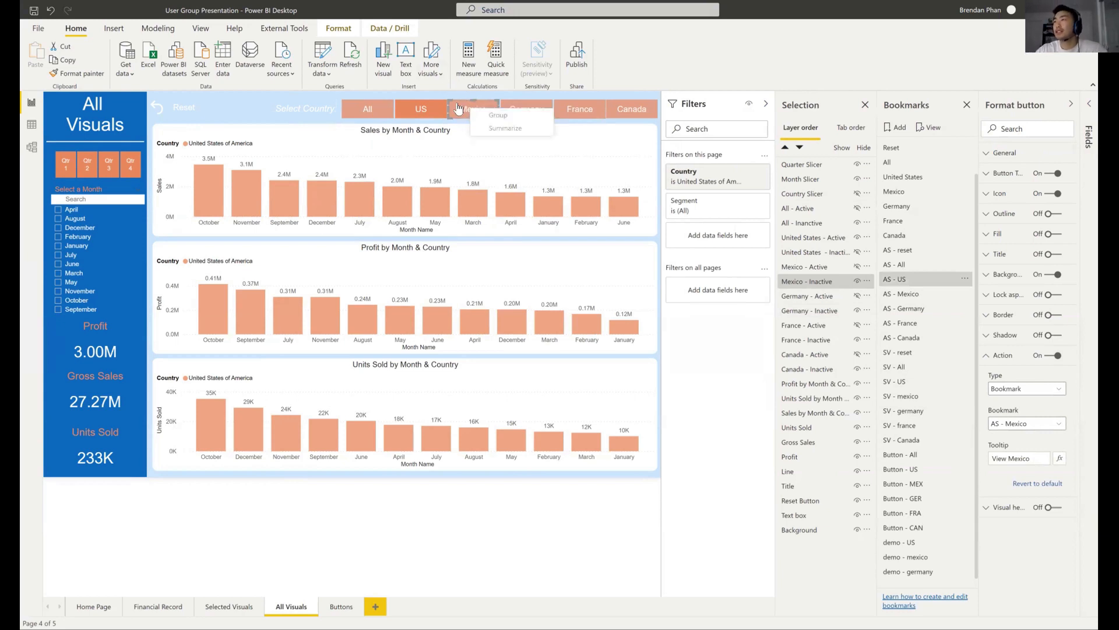
ctrl+click(458, 109)
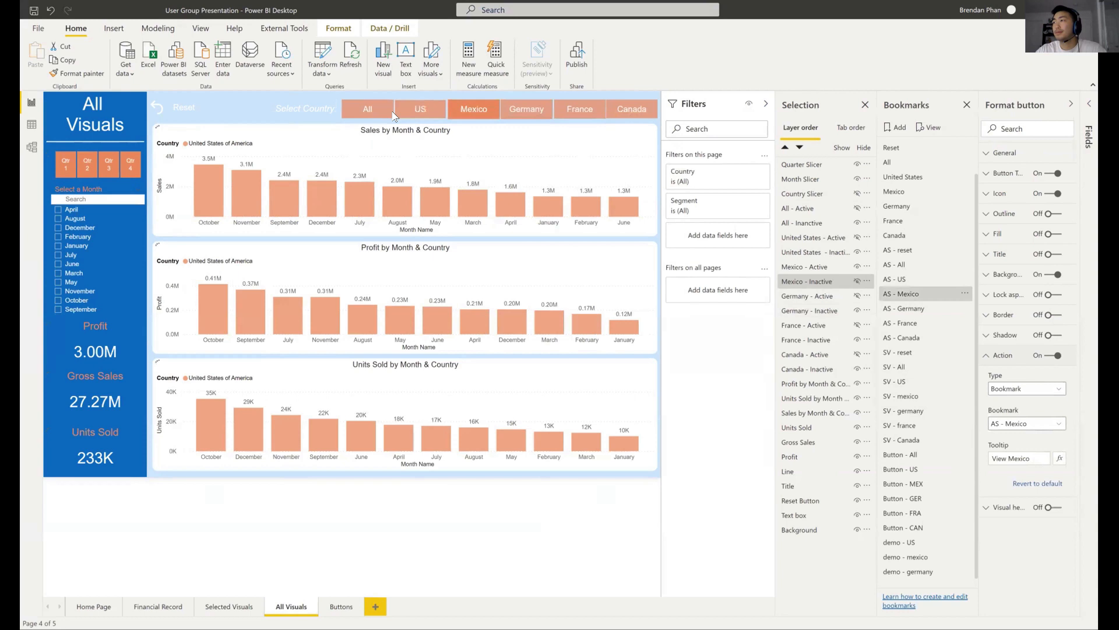
click(710, 180)
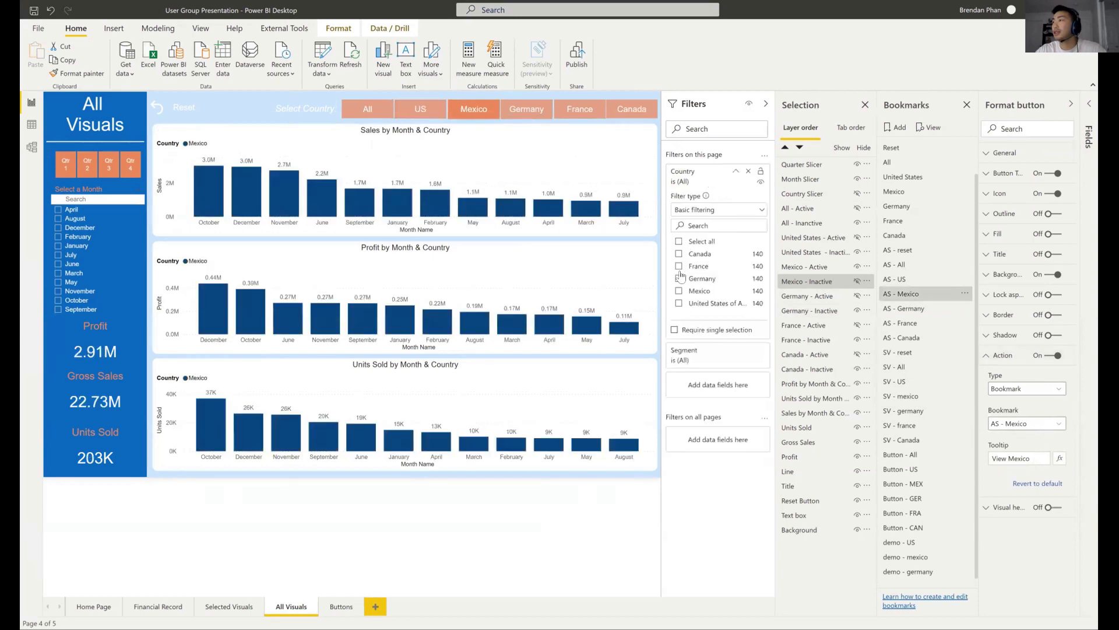
click(680, 292)
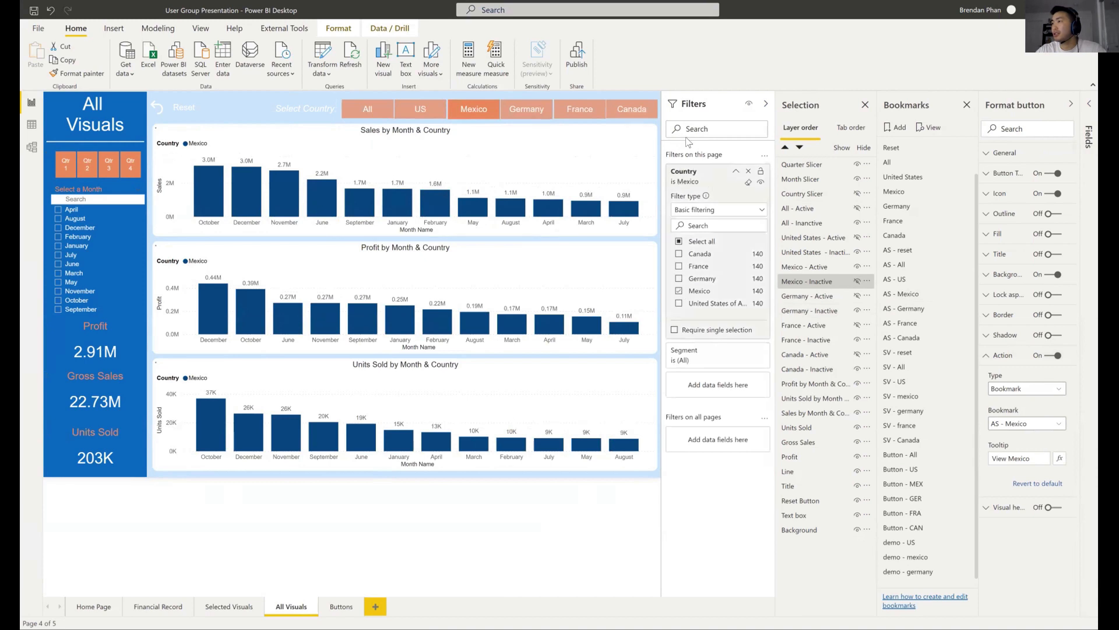
click(736, 171)
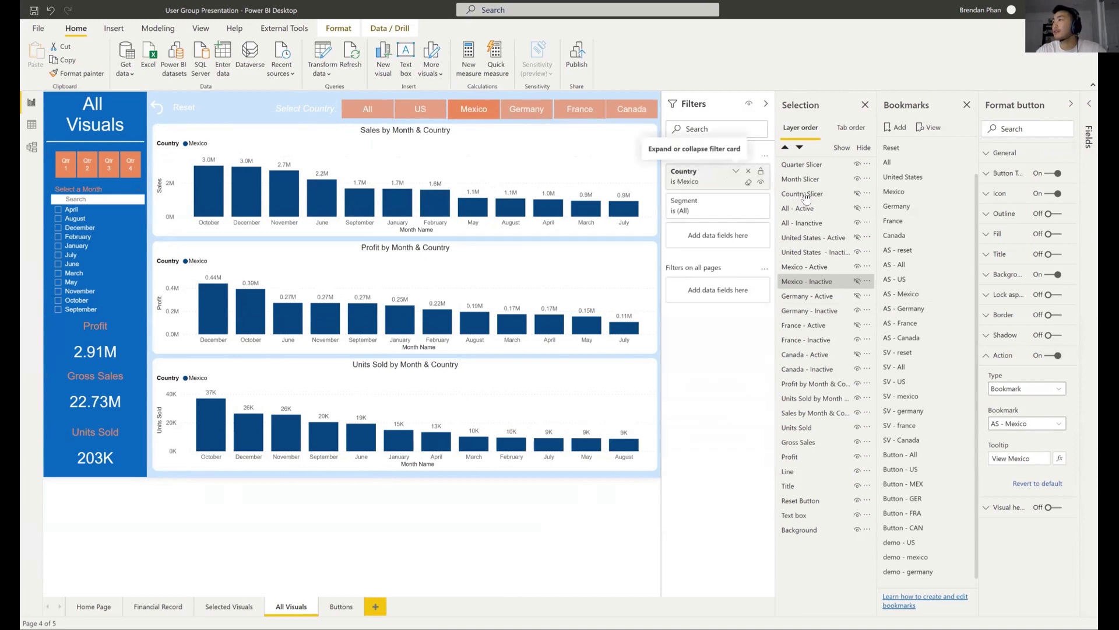
- Reveal the Country Slicer, clear its Mexico selection, and hide it again
click(854, 194)
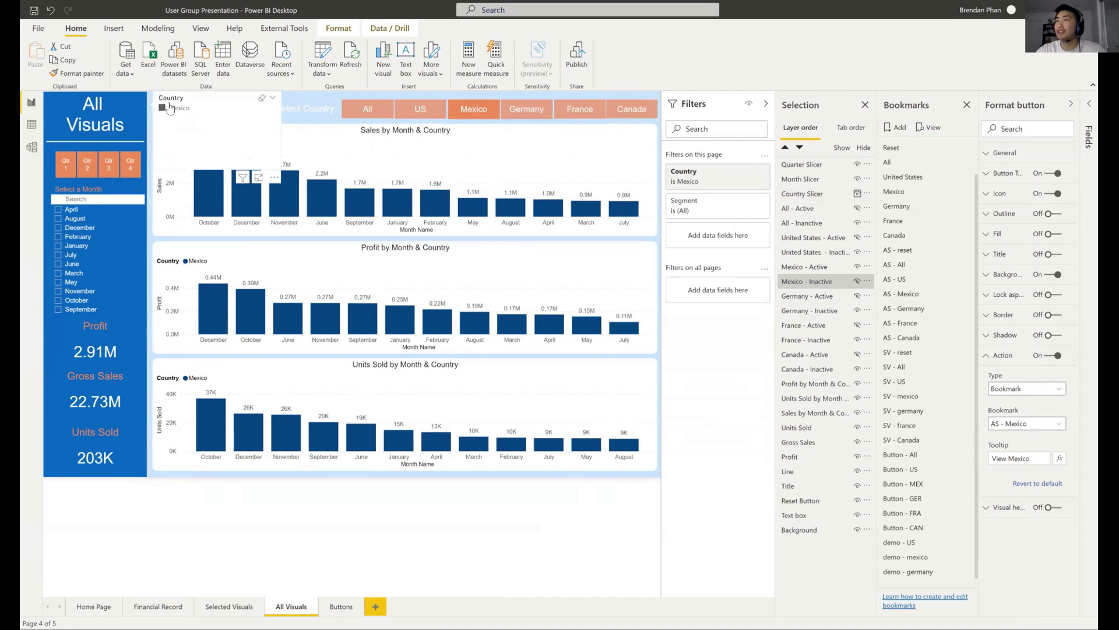
click(170, 108)
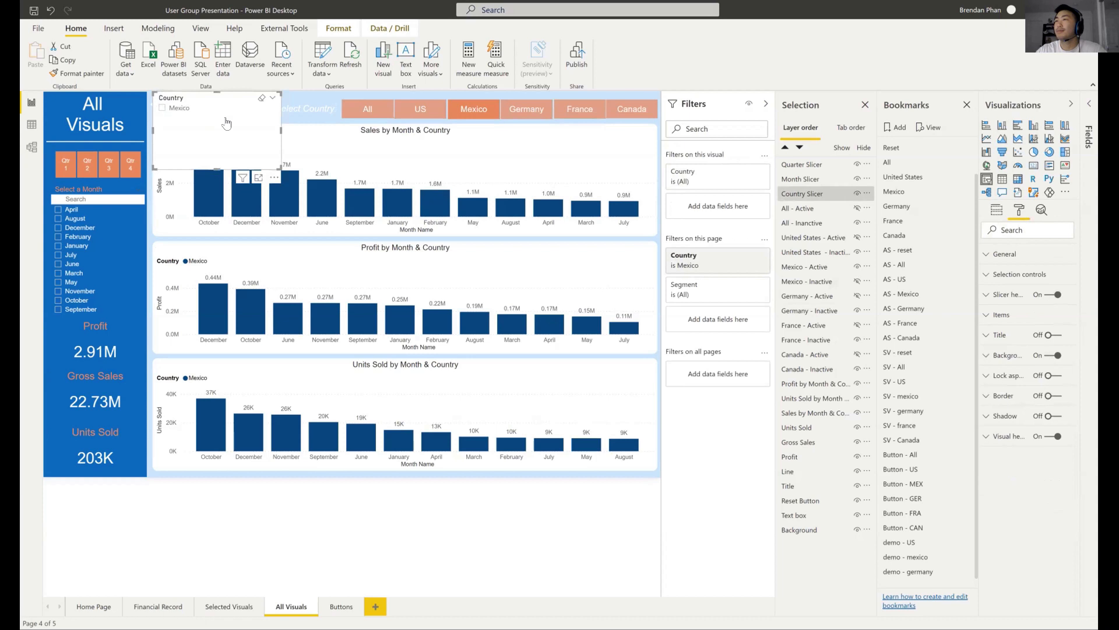
click(856, 193)
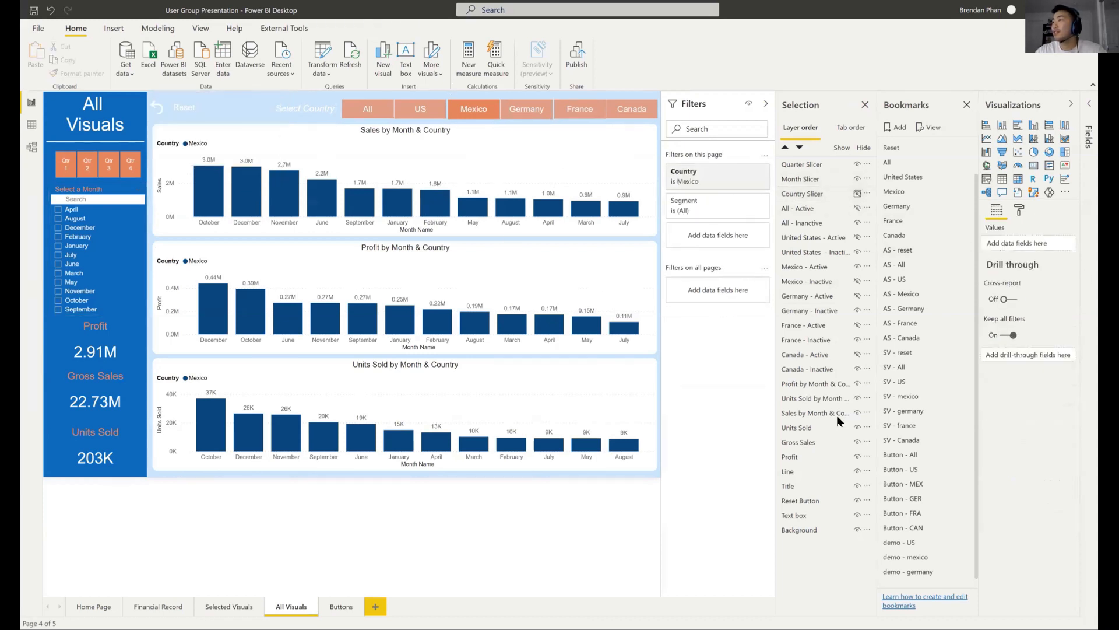
- Update the AS - Mexico bookmark, and swap the active Mexico button for its inactive version
click(960, 294)
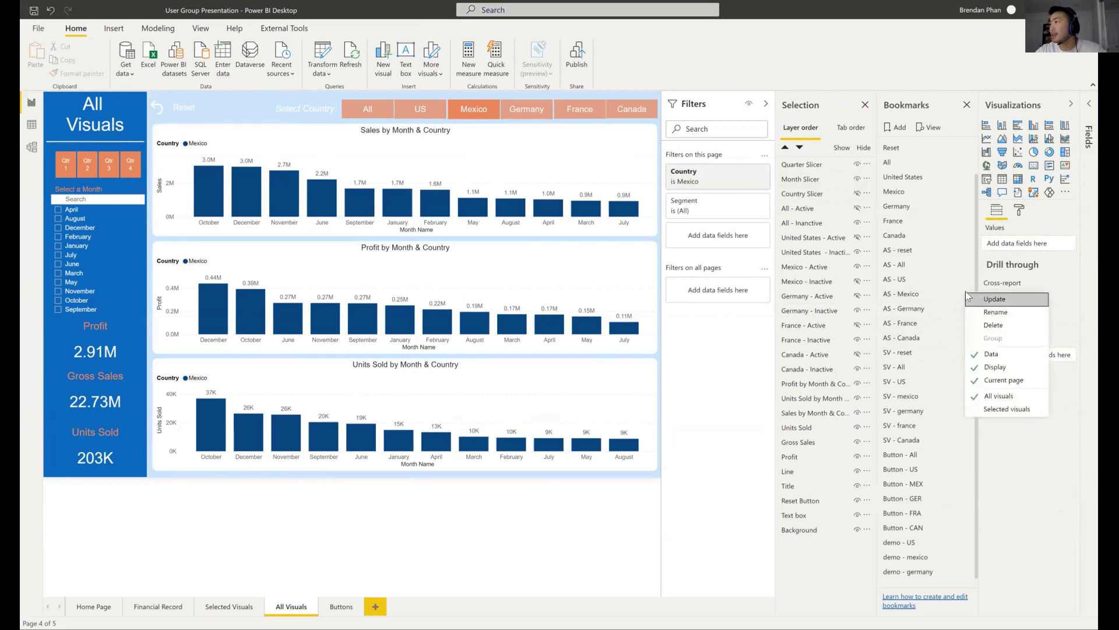
click(965, 292)
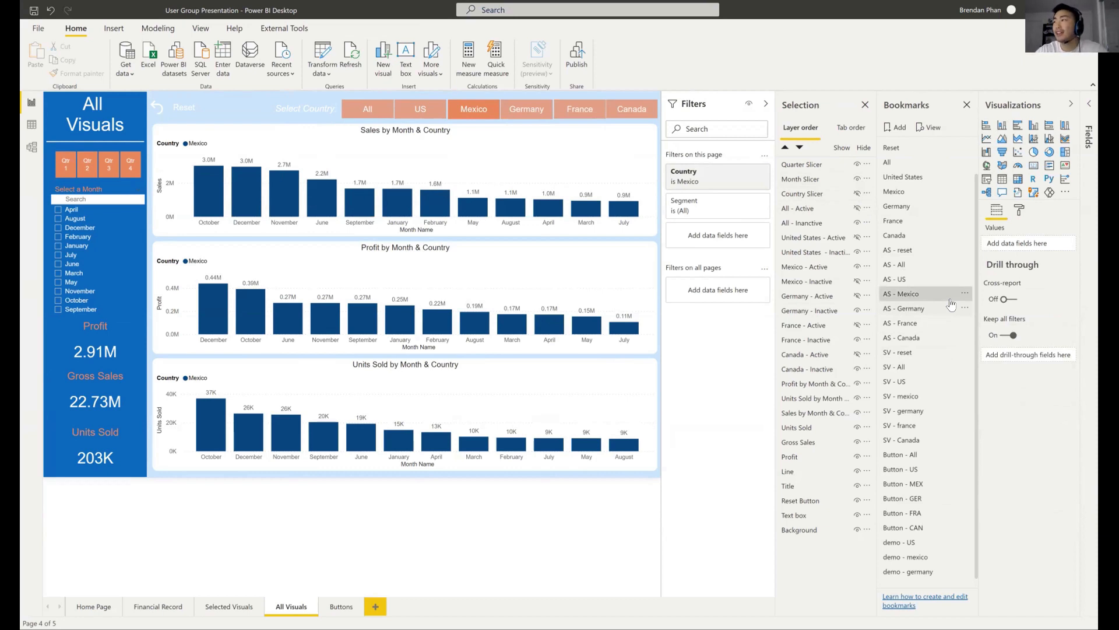
click(856, 266)
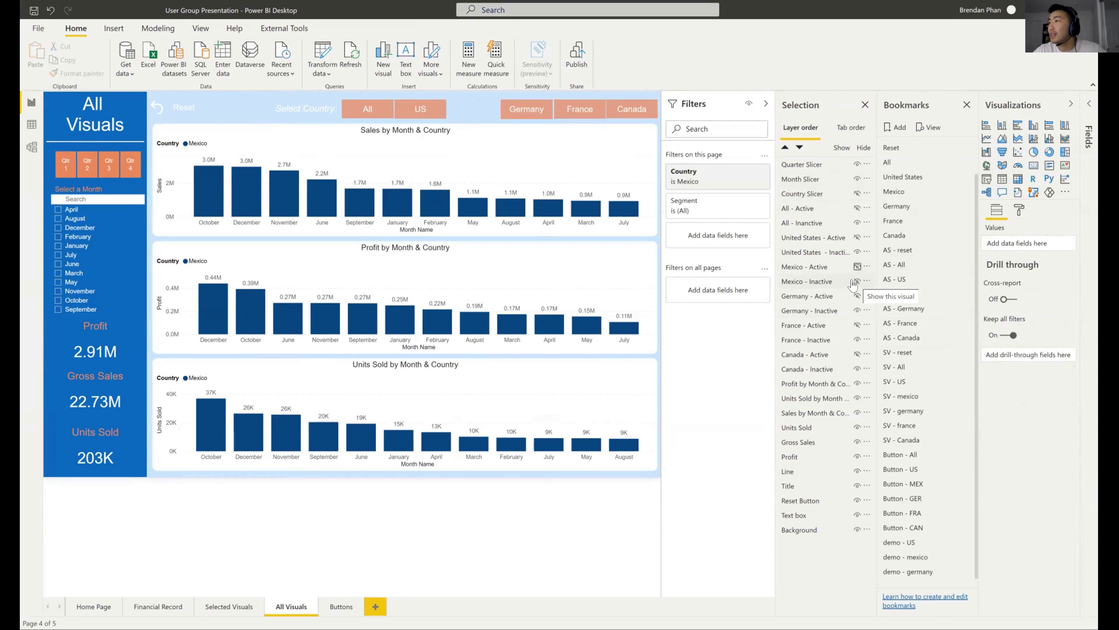
click(855, 281)
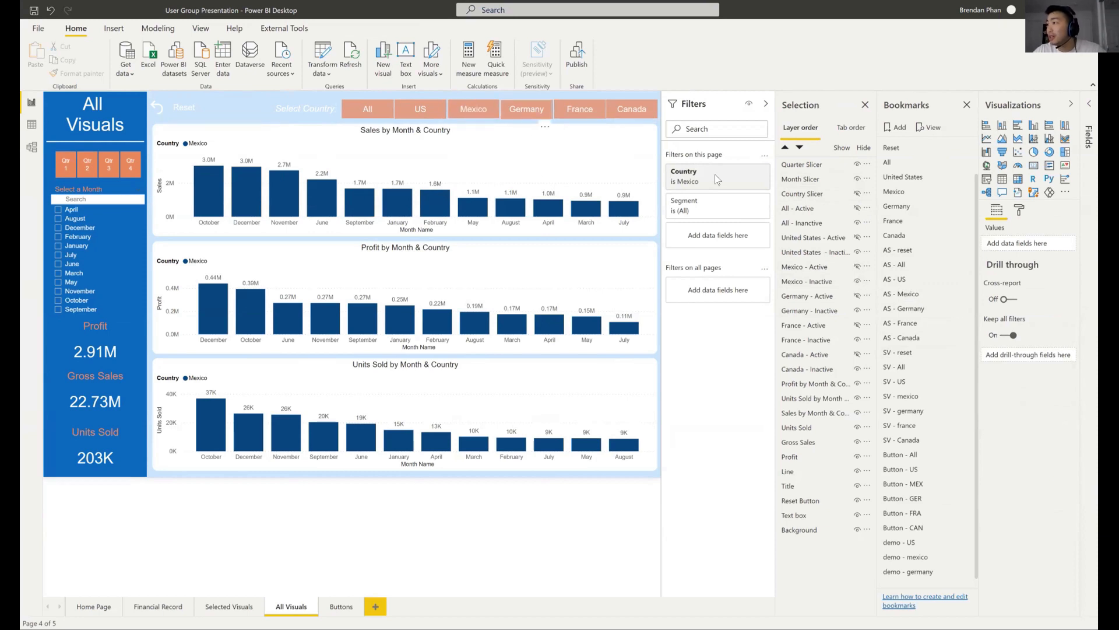
- Show the active Germany button and hide its inactive version
click(817, 310)
click(856, 296)
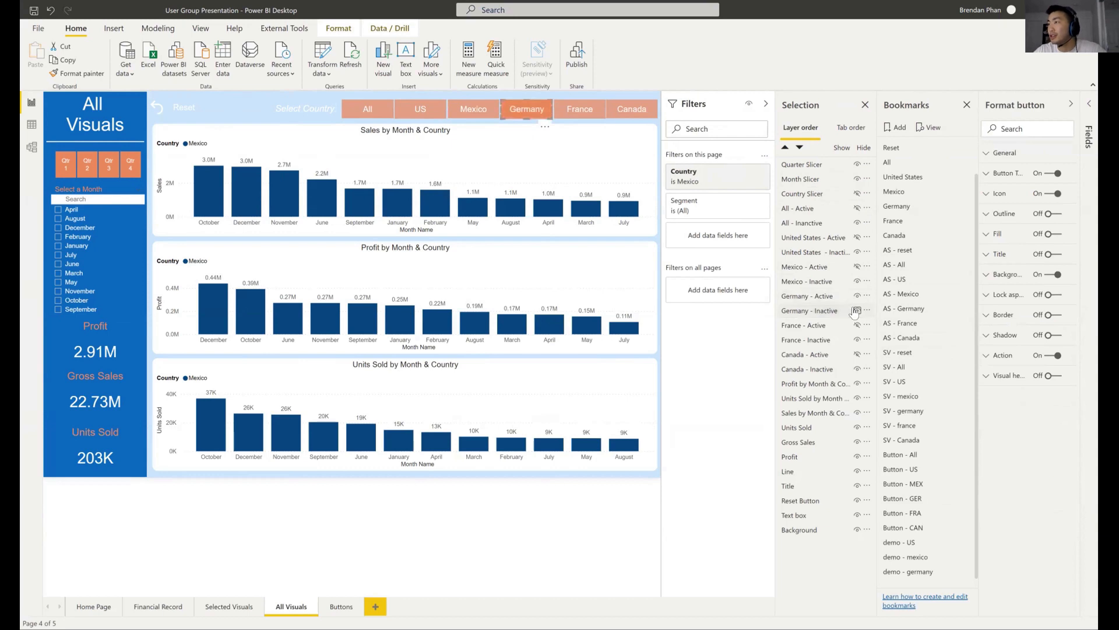
click(855, 310)
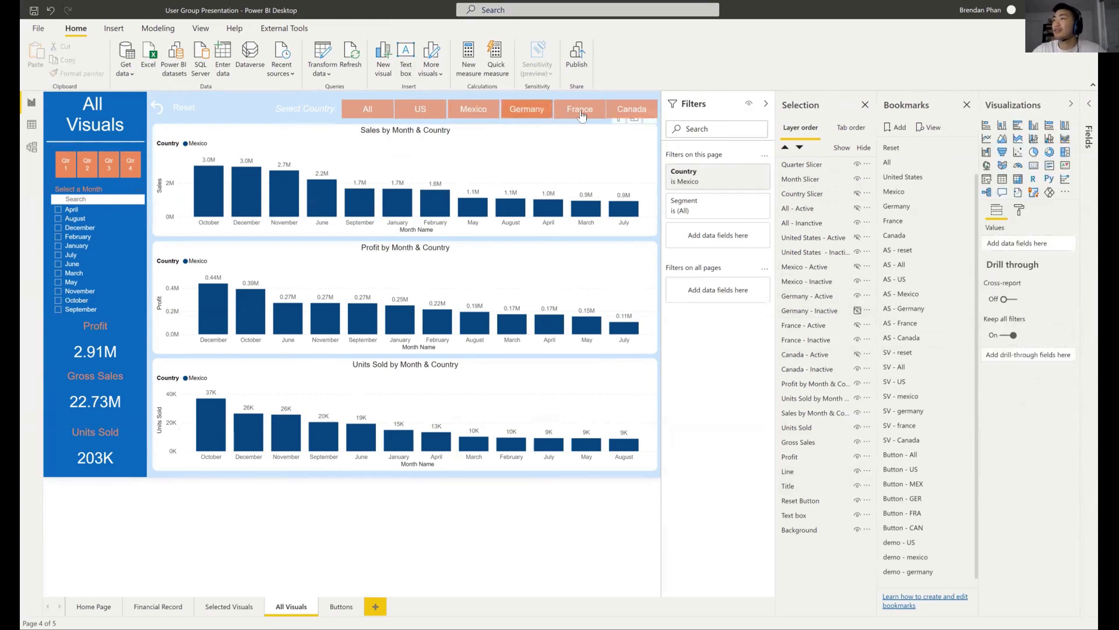
- Replace the page-level Country filter's Mexico selection with Germany and update the AS - Germany bookmark
click(748, 183)
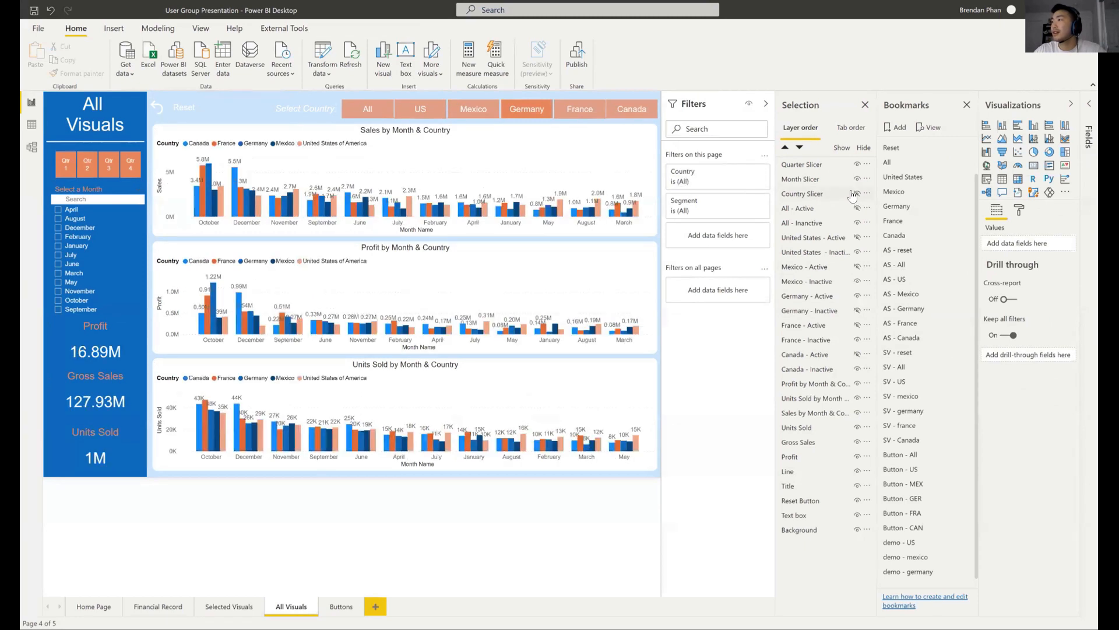
click(856, 193)
click(856, 193)
click(719, 176)
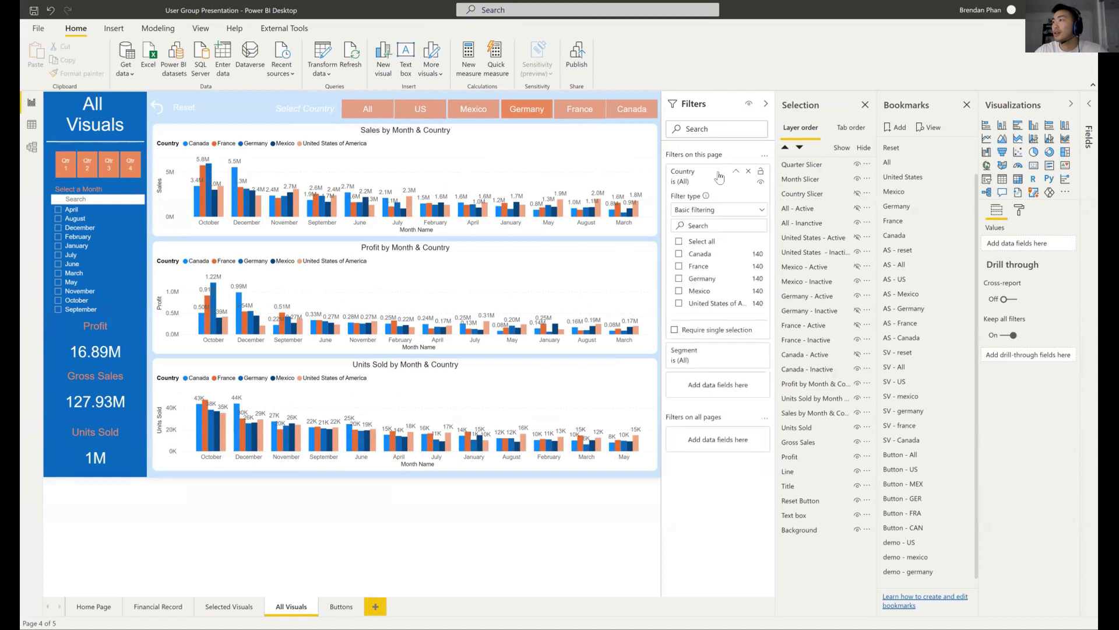
click(703, 278)
click(735, 171)
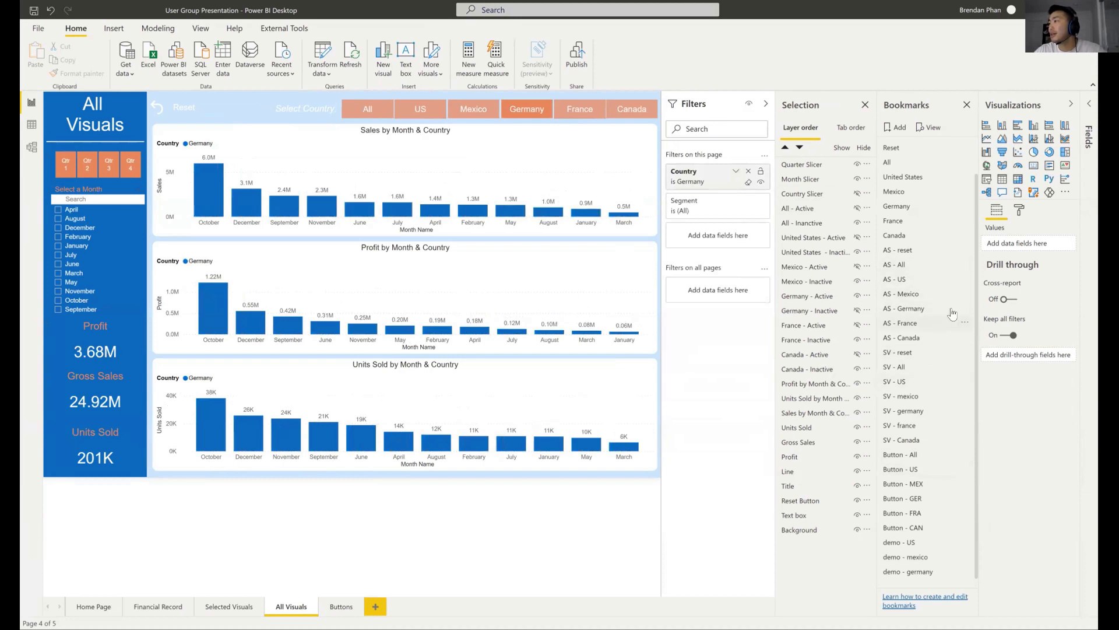
click(964, 309)
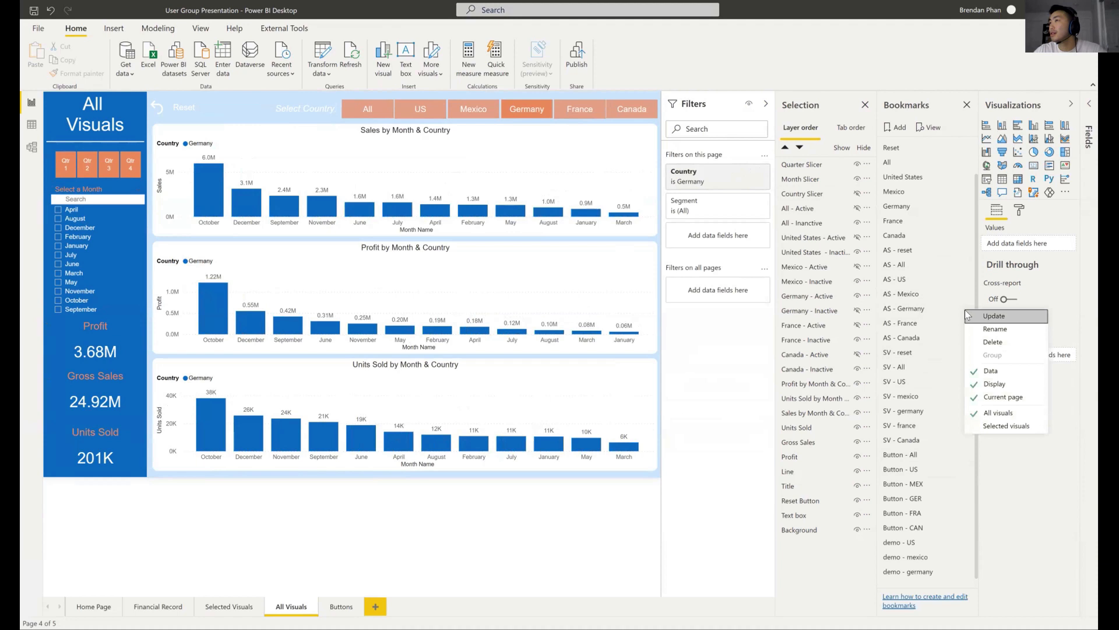
click(966, 314)
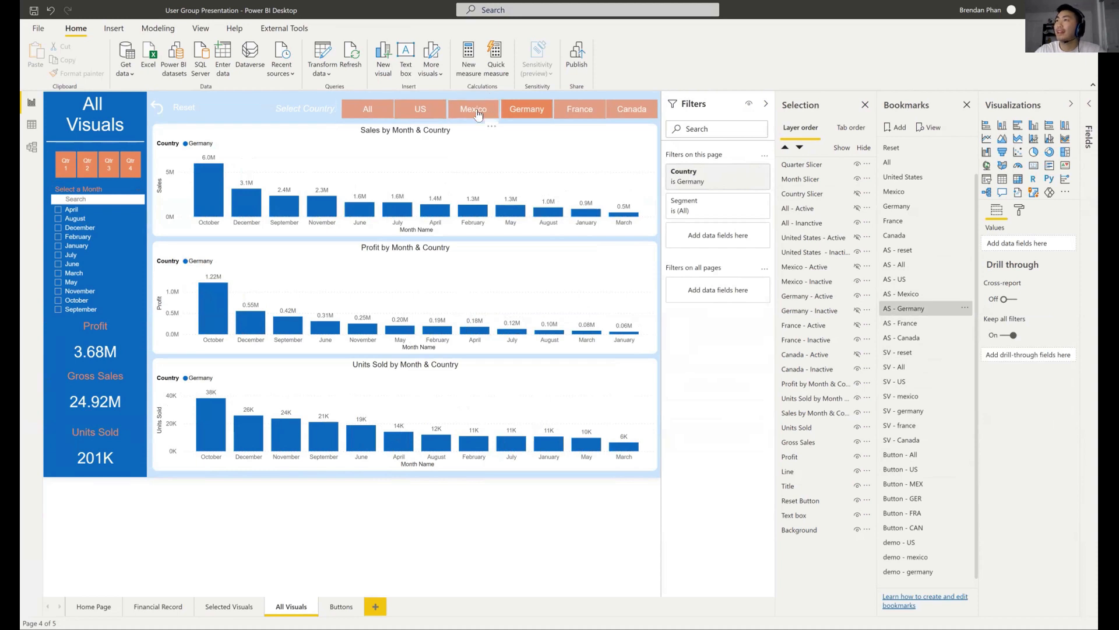
- Test the country bookmark buttons by following US, Mexico, Germany, France and US again
ctrl+click(430, 108)
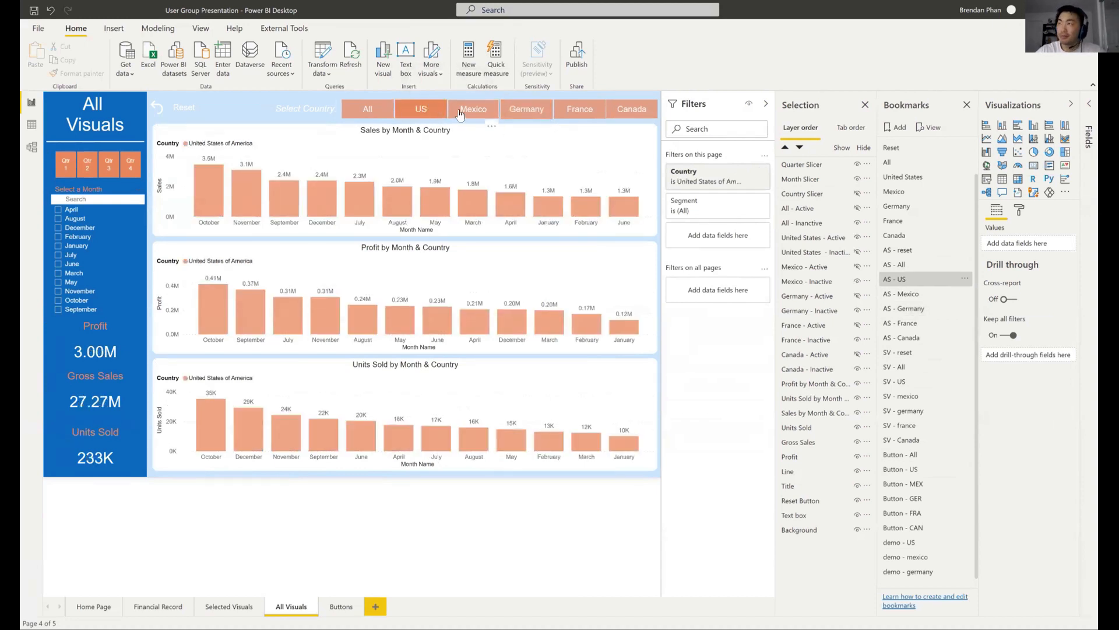
ctrl+click(460, 112)
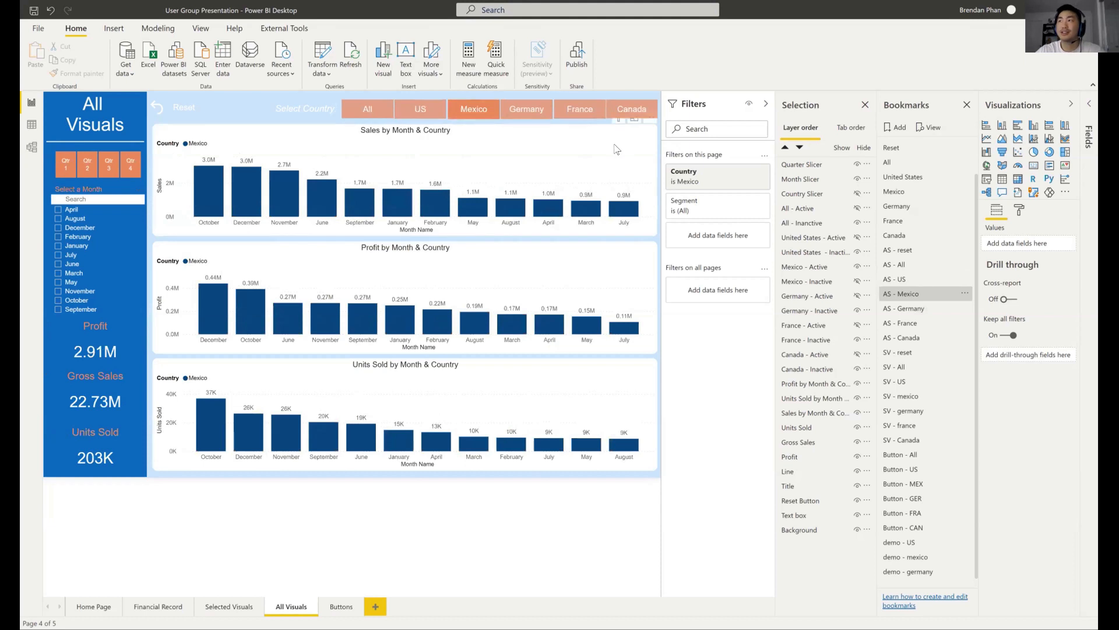
ctrl+click(529, 112)
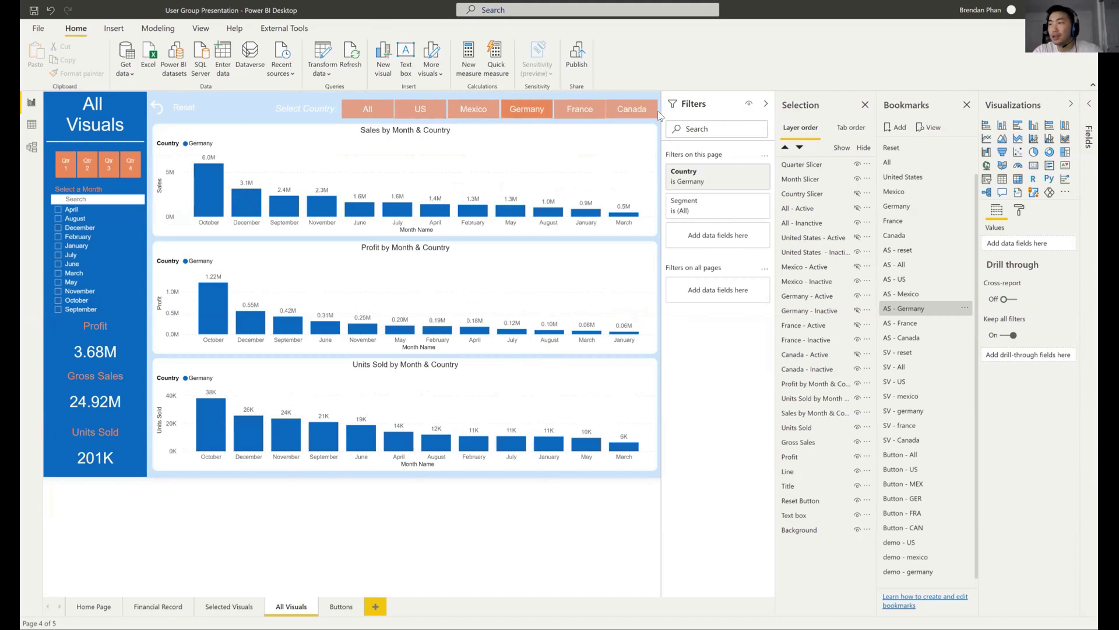
click(582, 108)
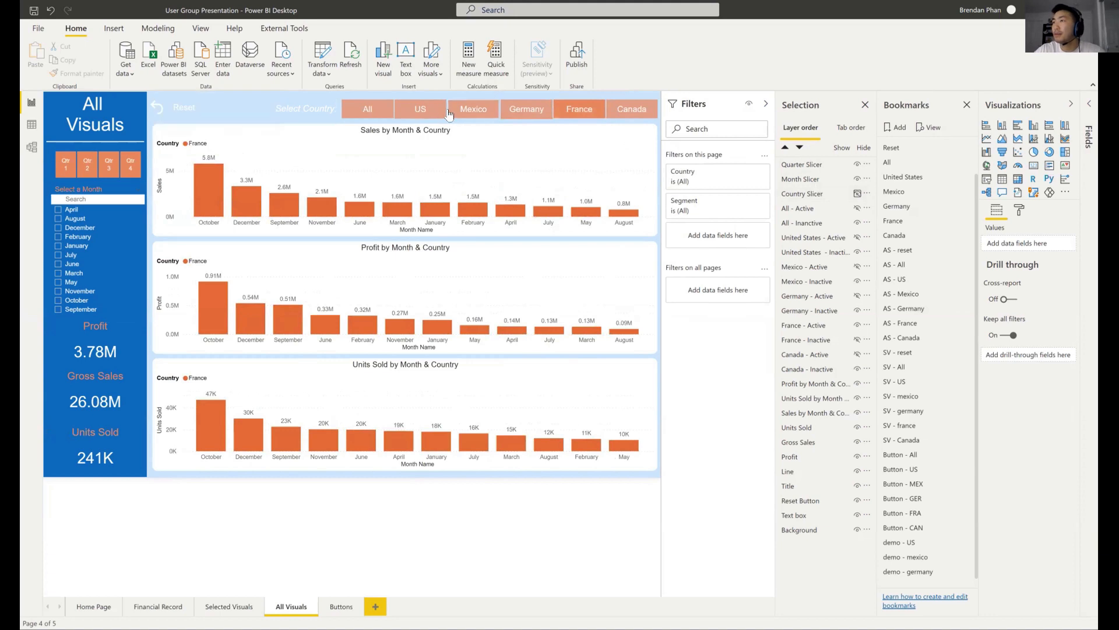
click(430, 112)
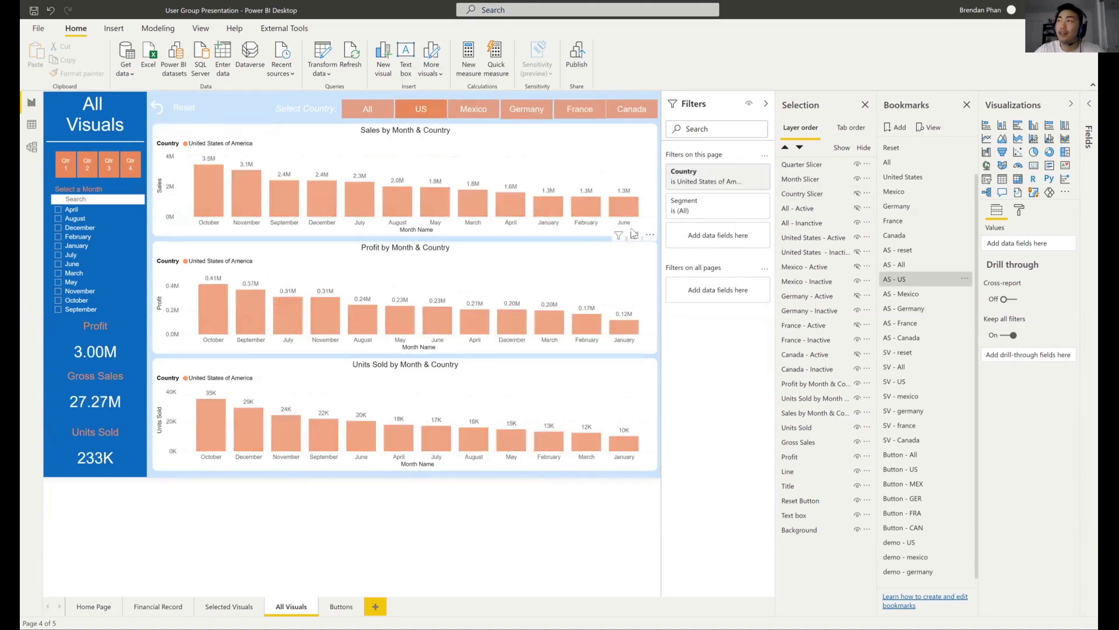
- Clear the page-level Country filter and add two new bookmarks
click(748, 171)
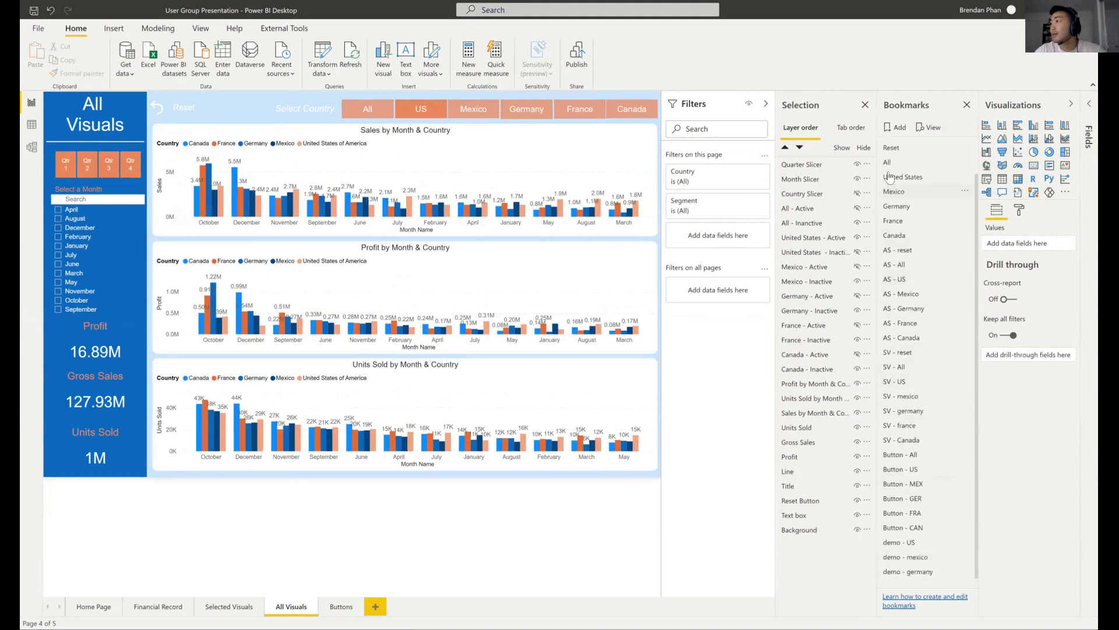
double_click(891, 133)
- Rename the two new bookmarks as "demo - selected visuals" and "demo - all viusals", and apply the second one
scroll(933, 484, down, 2)
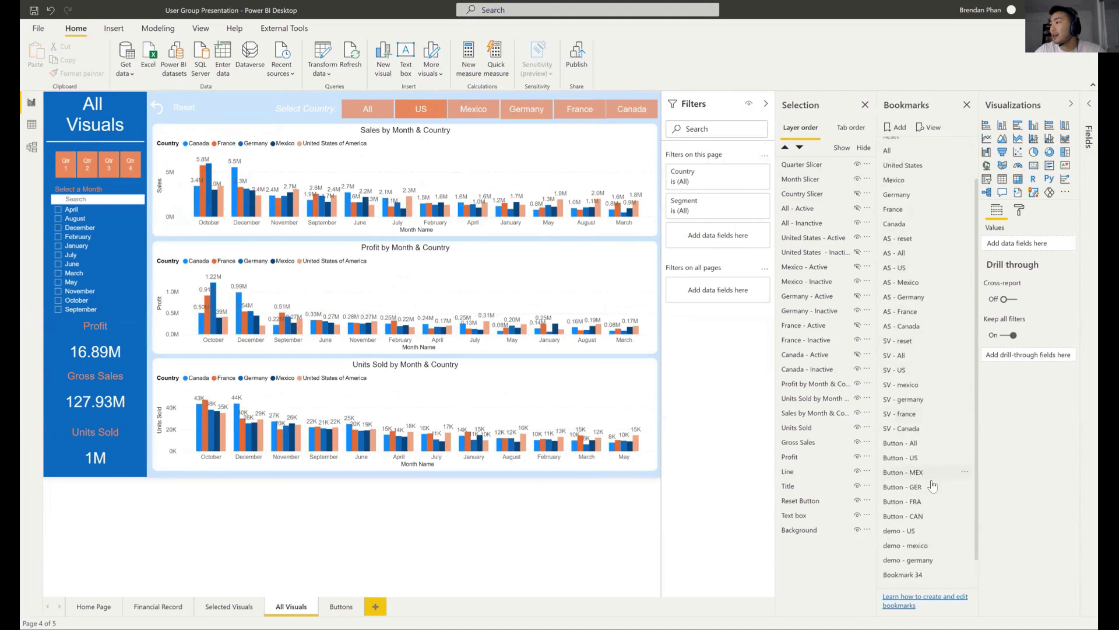
double_click(924, 555)
text(demo - selected visu...)
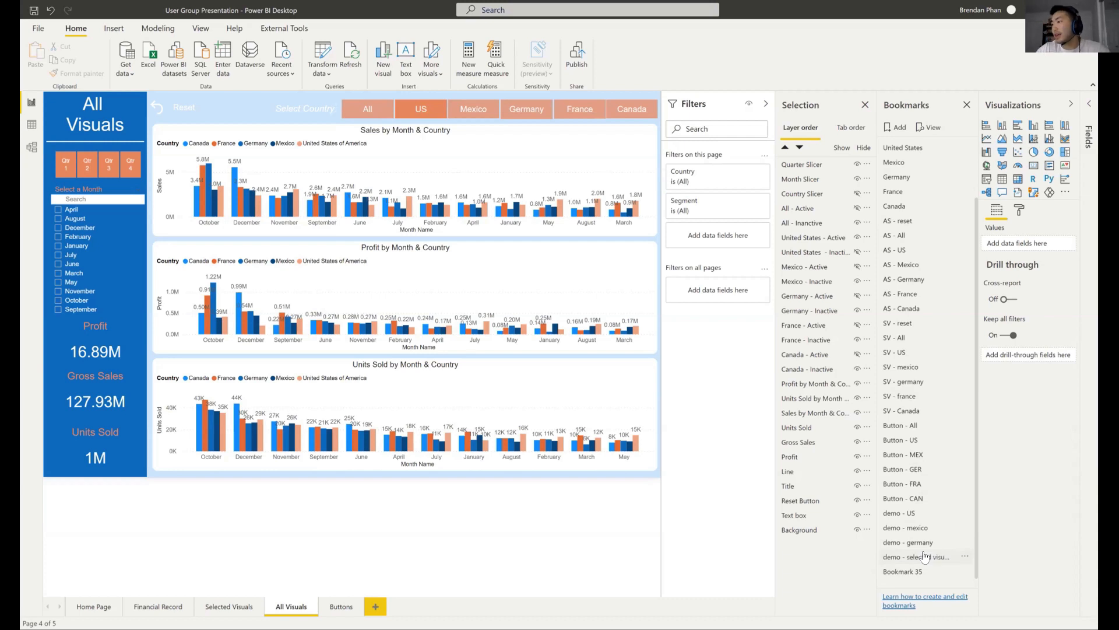
key(Return)
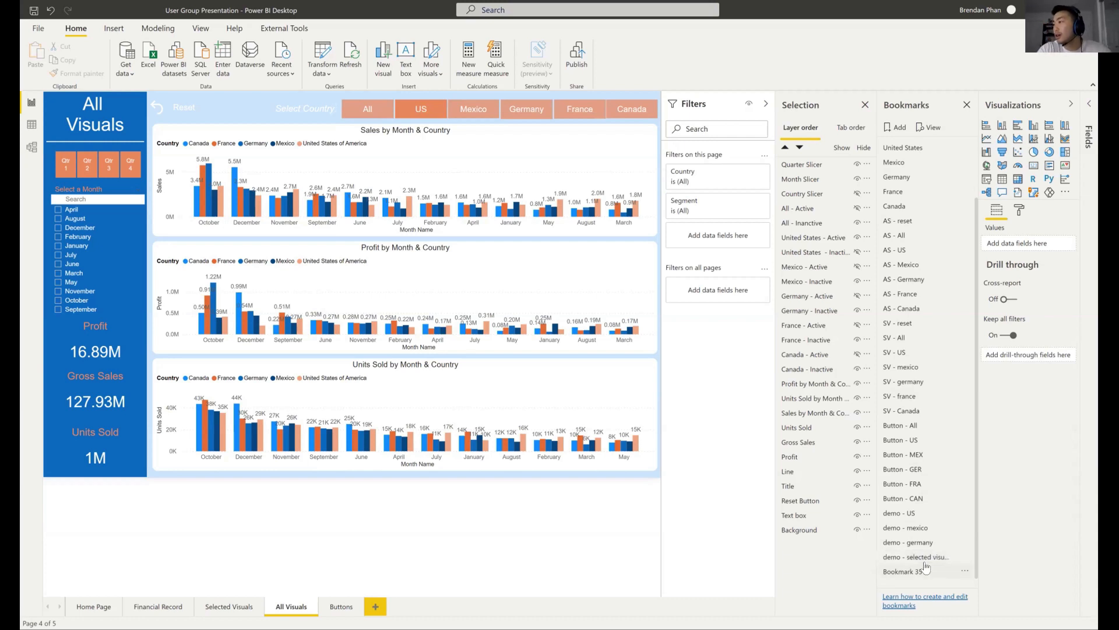
double_click(917, 573)
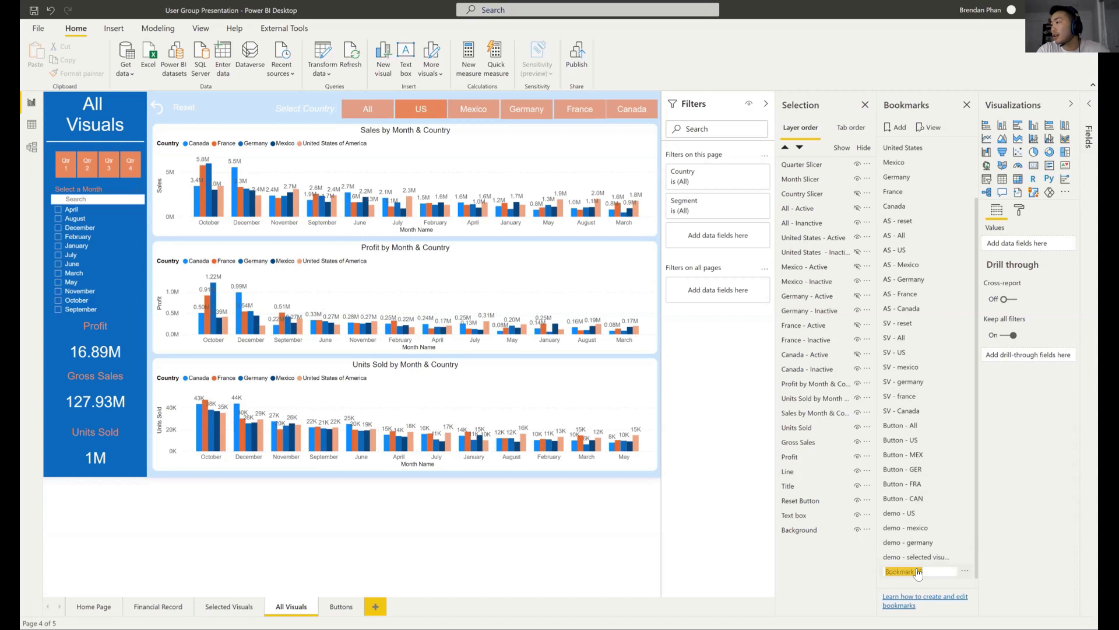
text(demo - all visuals)
key(Return)
click(922, 571)
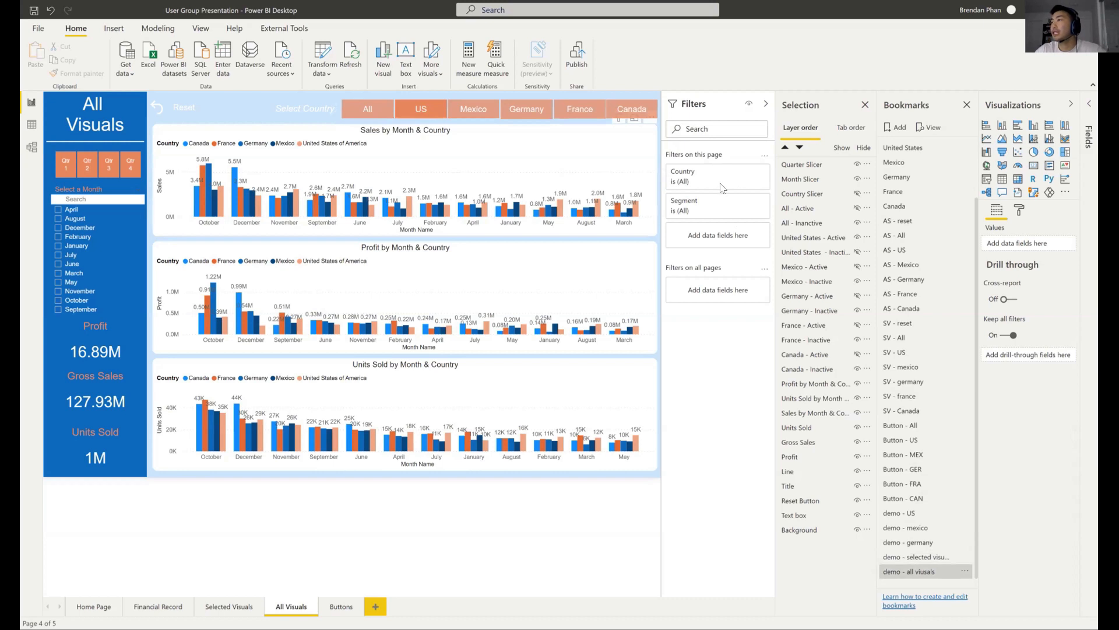
- Set the visual-level Country filter to United States of America on the Sales, Profit and Units Sold charts
click(531, 145)
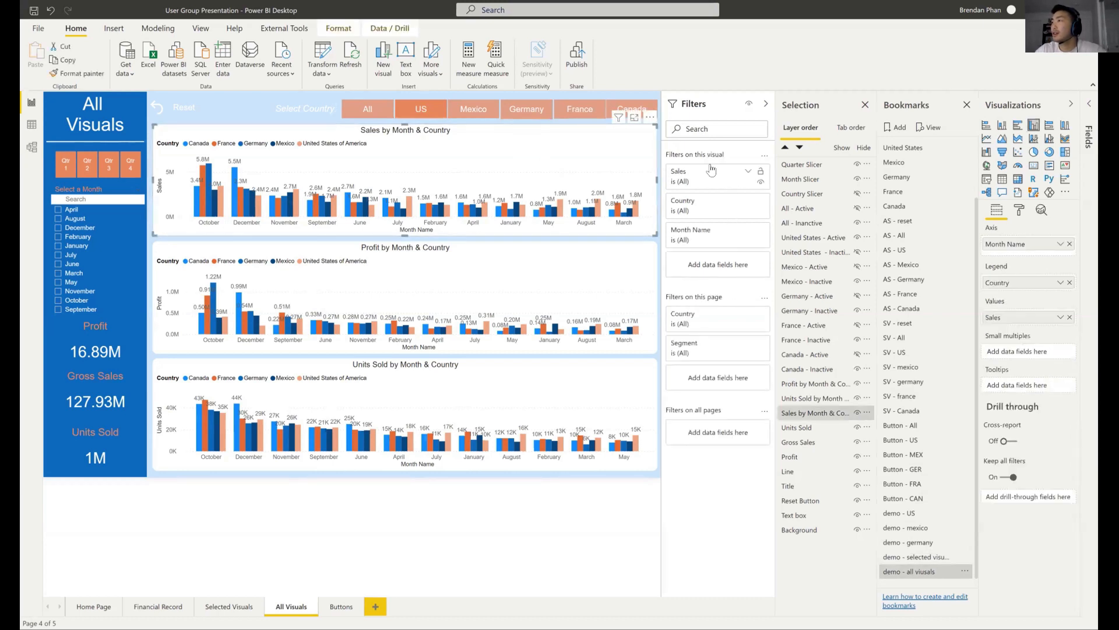
click(719, 205)
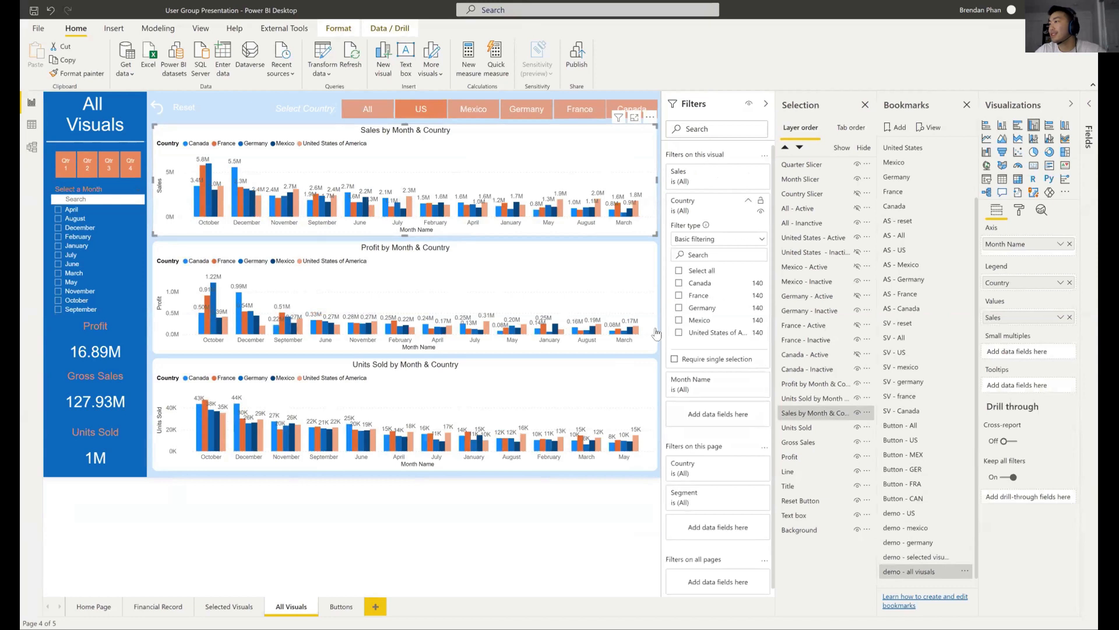
click(678, 333)
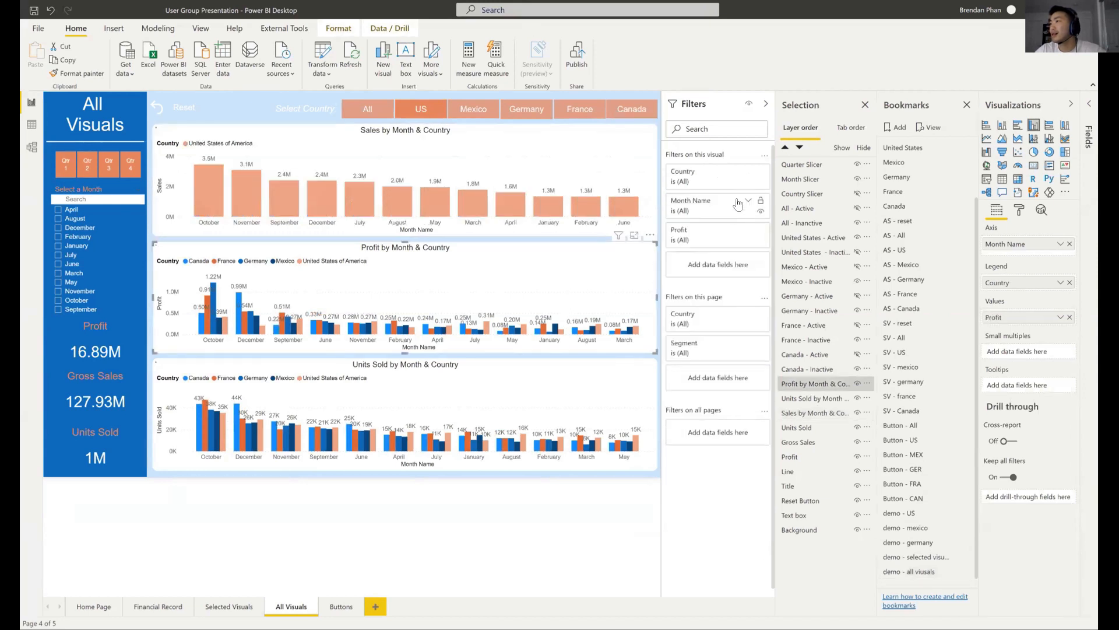
click(745, 203)
click(745, 203)
click(737, 171)
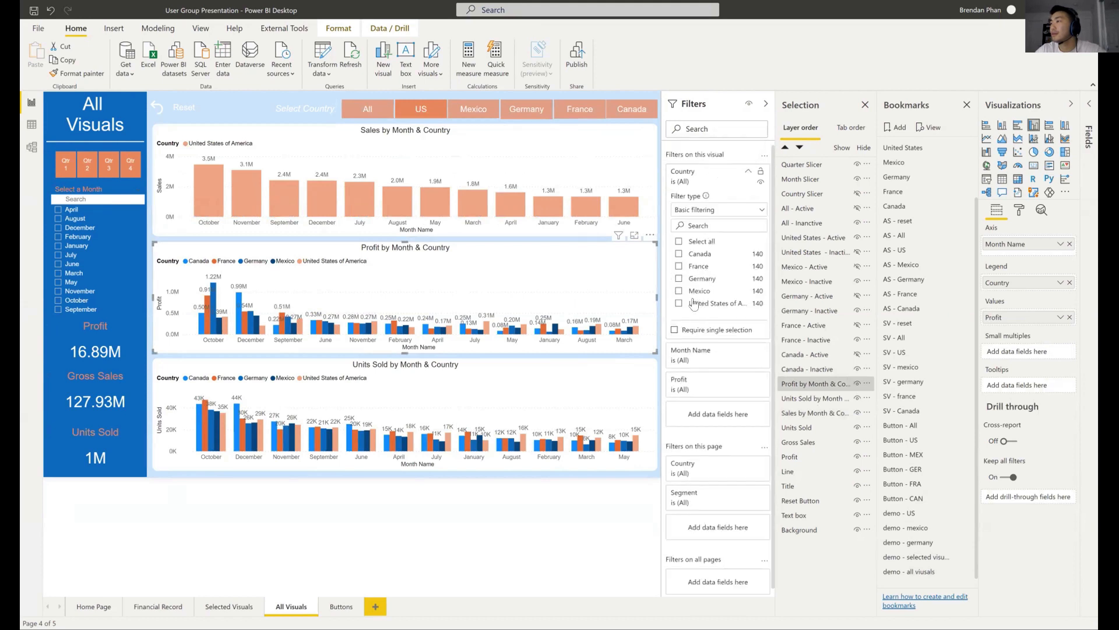
click(694, 303)
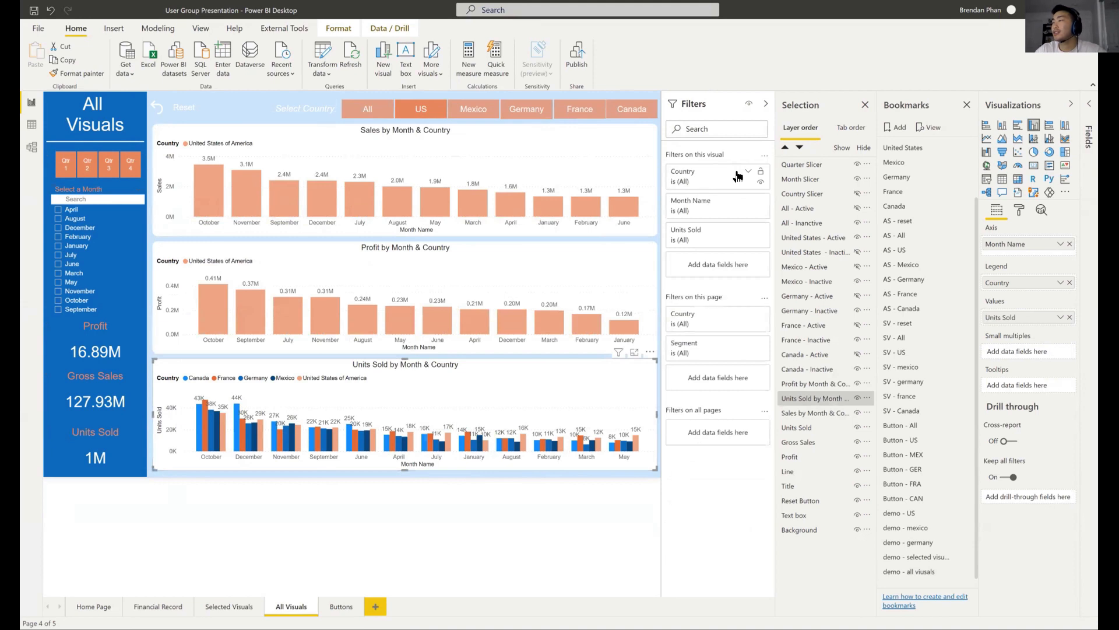
click(680, 303)
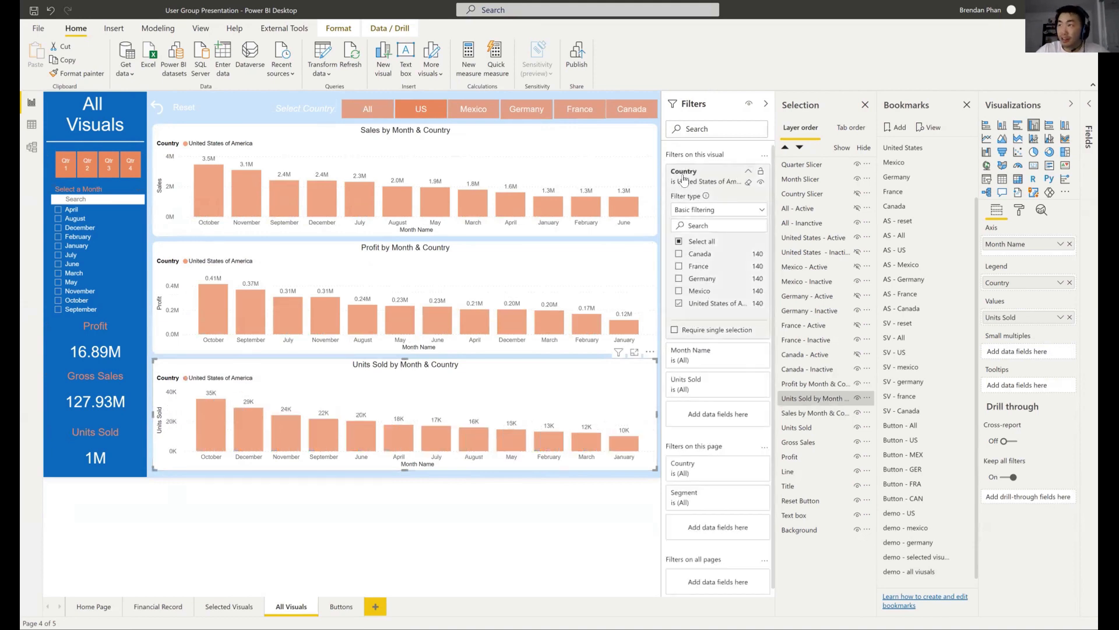
click(748, 171)
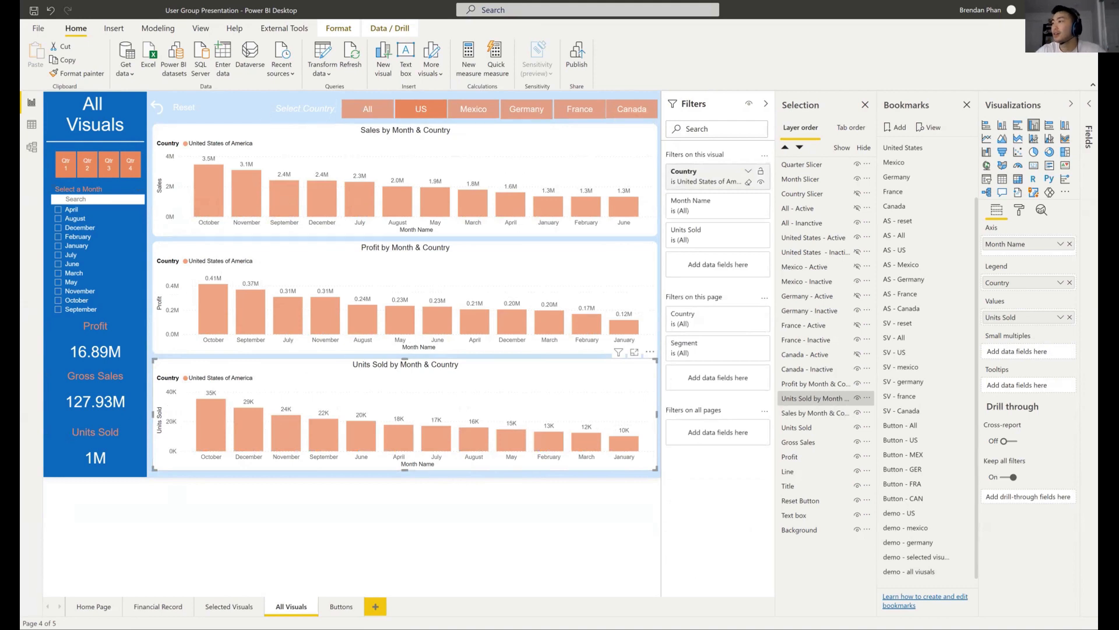
- Open the options of the demo - selected visuals bookmark, and follow the Mexico button
click(960, 557)
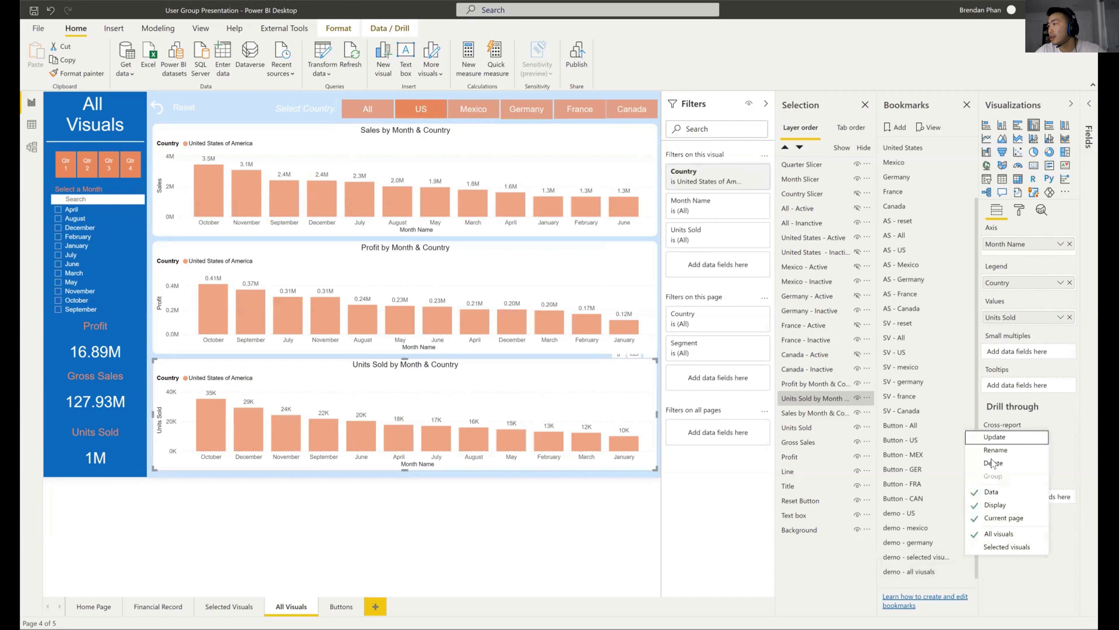
ctrl+click(485, 112)
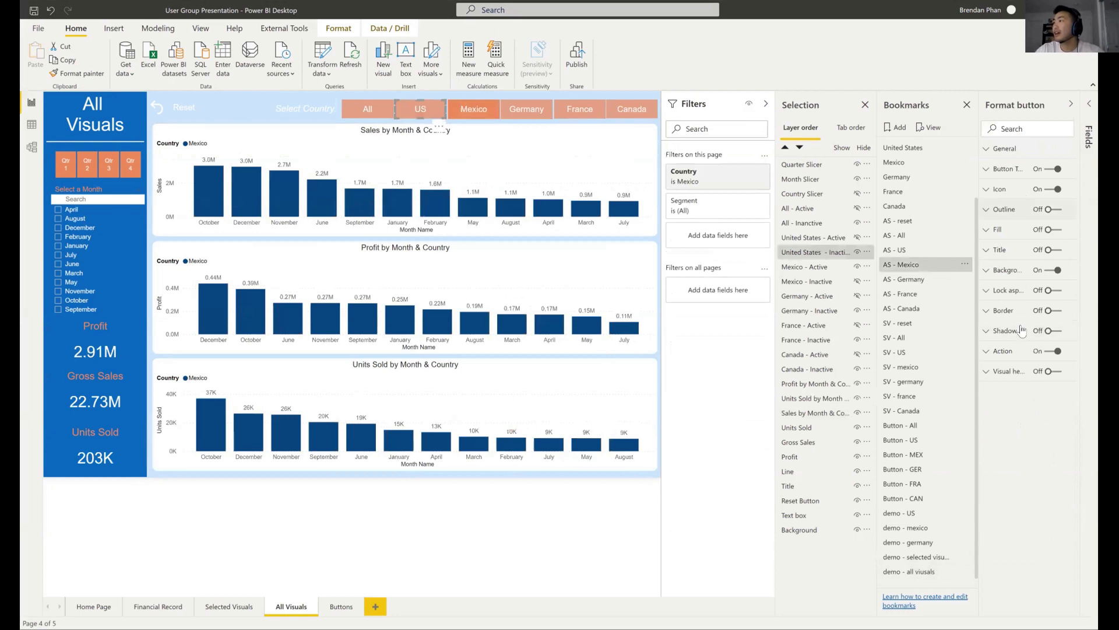
- Set the inactive US button's action to the demo - selected visuals bookmark
click(1005, 362)
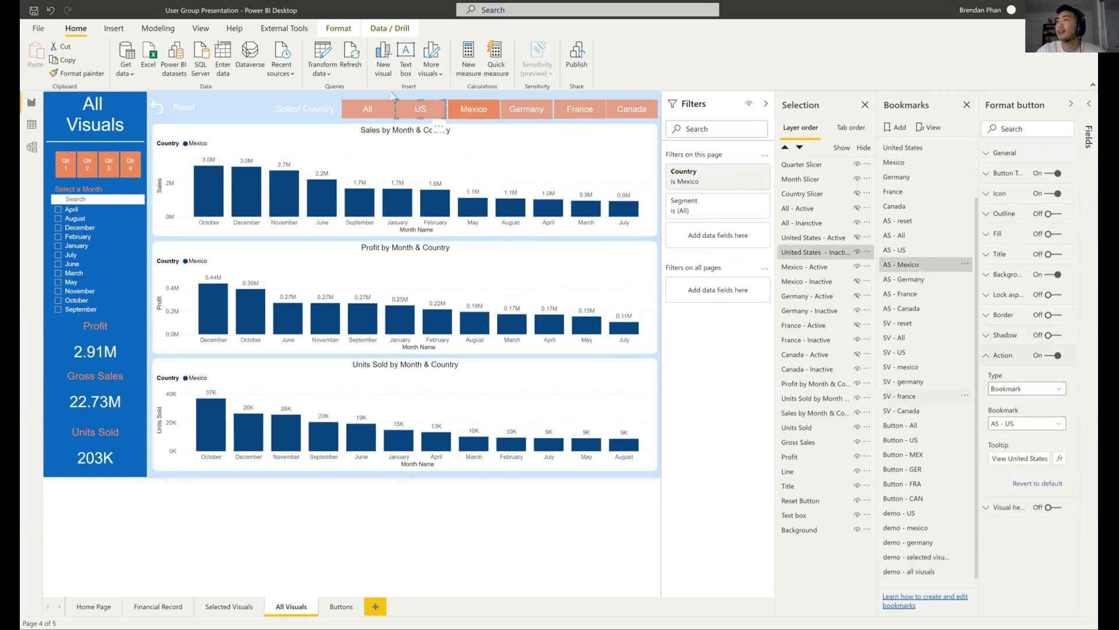
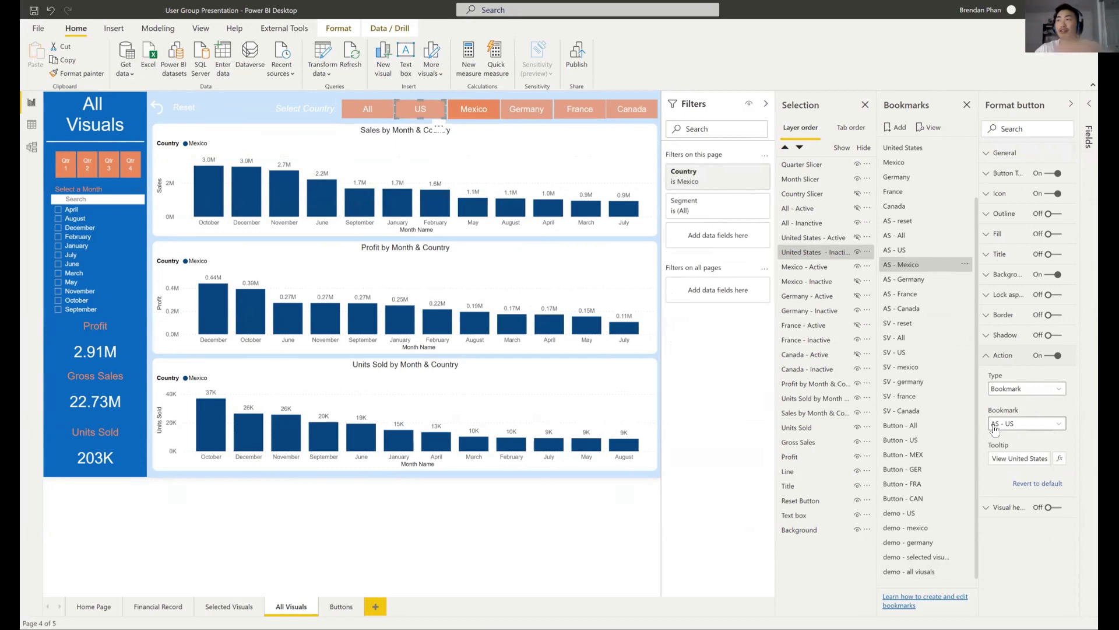
click(997, 426)
scroll(1021, 519, down, 7)
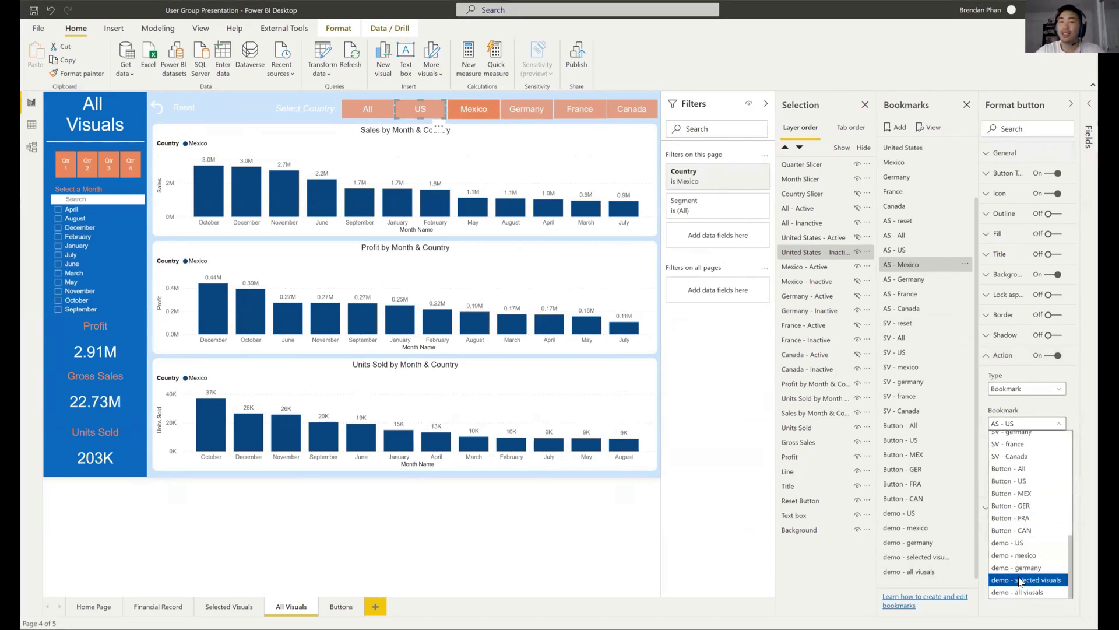
click(1014, 580)
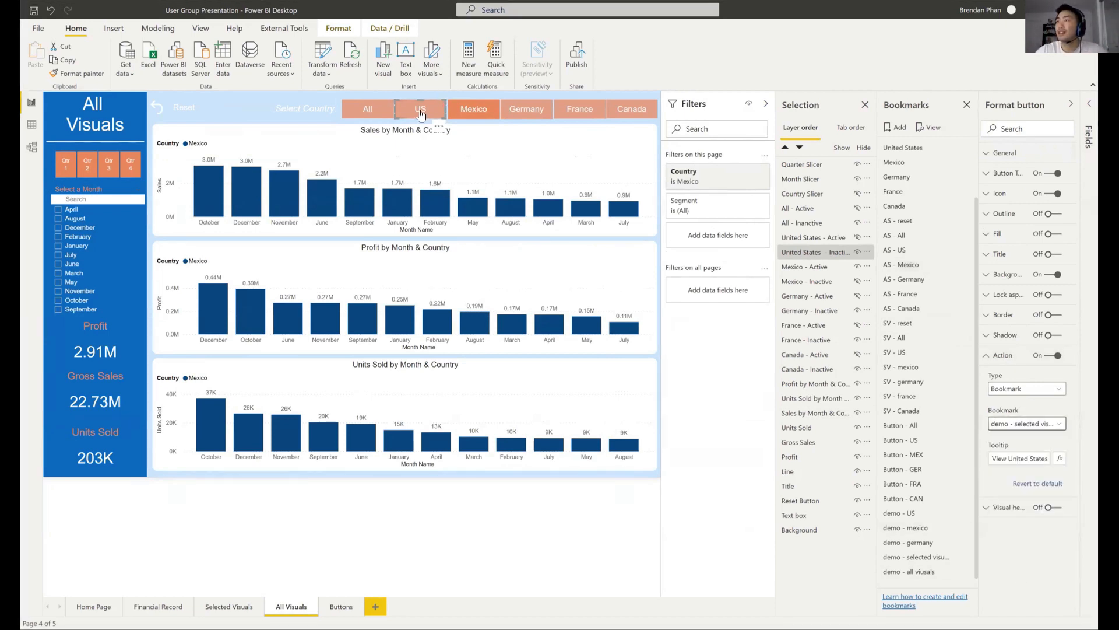
- Follow the US button and check the visual-level Country filter on the Sales, Profit and Units Sold charts
ctrl+click(421, 113)
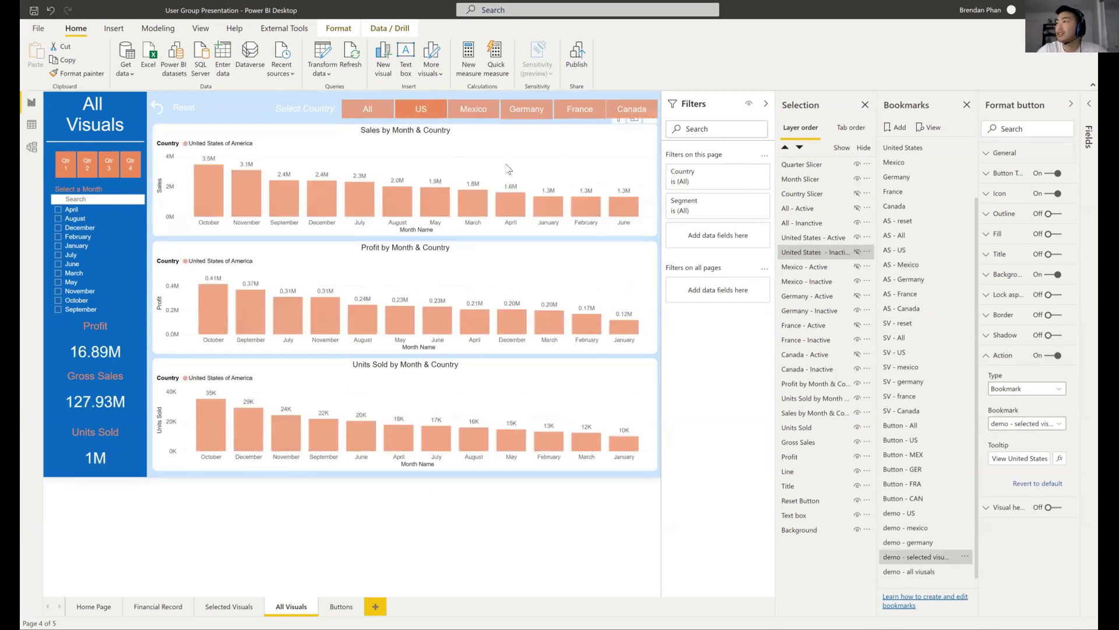
click(535, 176)
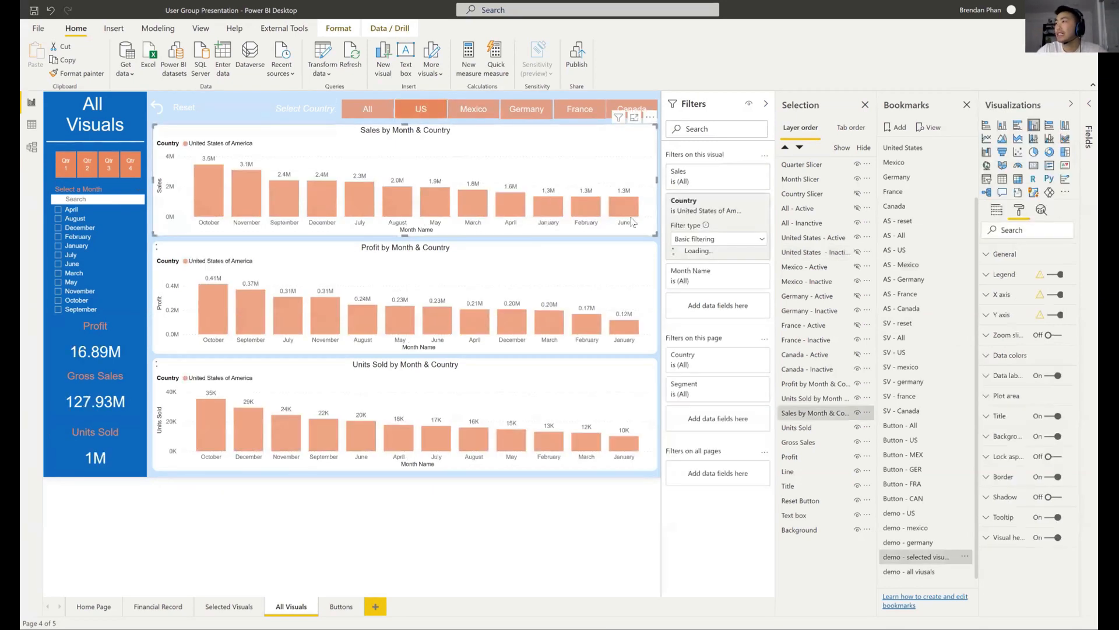
click(601, 267)
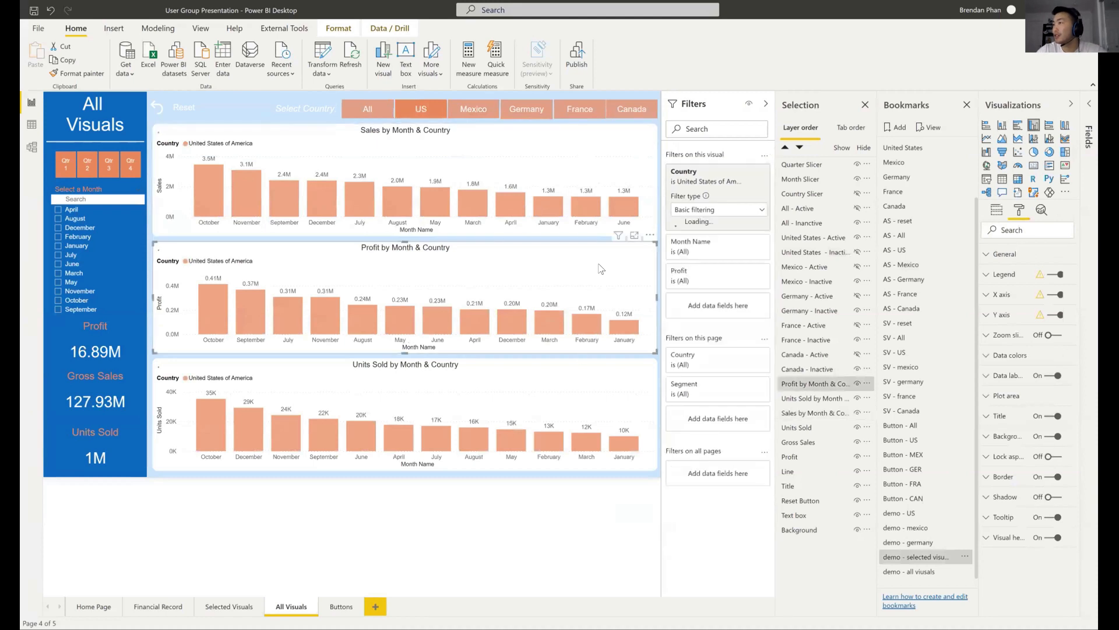
click(581, 367)
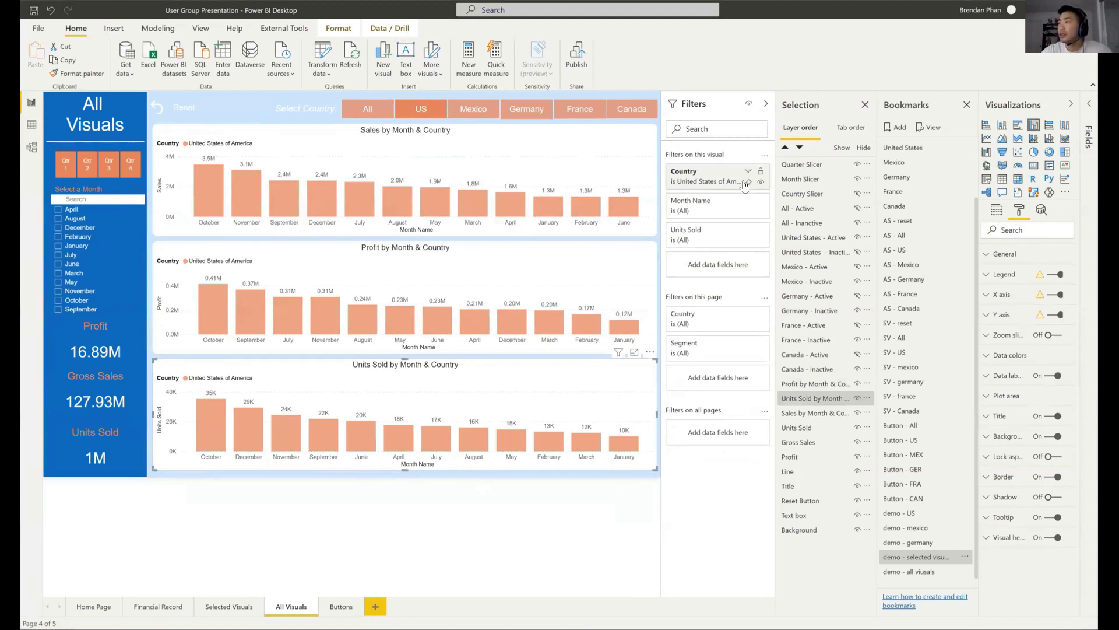
- Clear the visual-level Country filter on the Units Sold, Profit and Sales charts
click(746, 182)
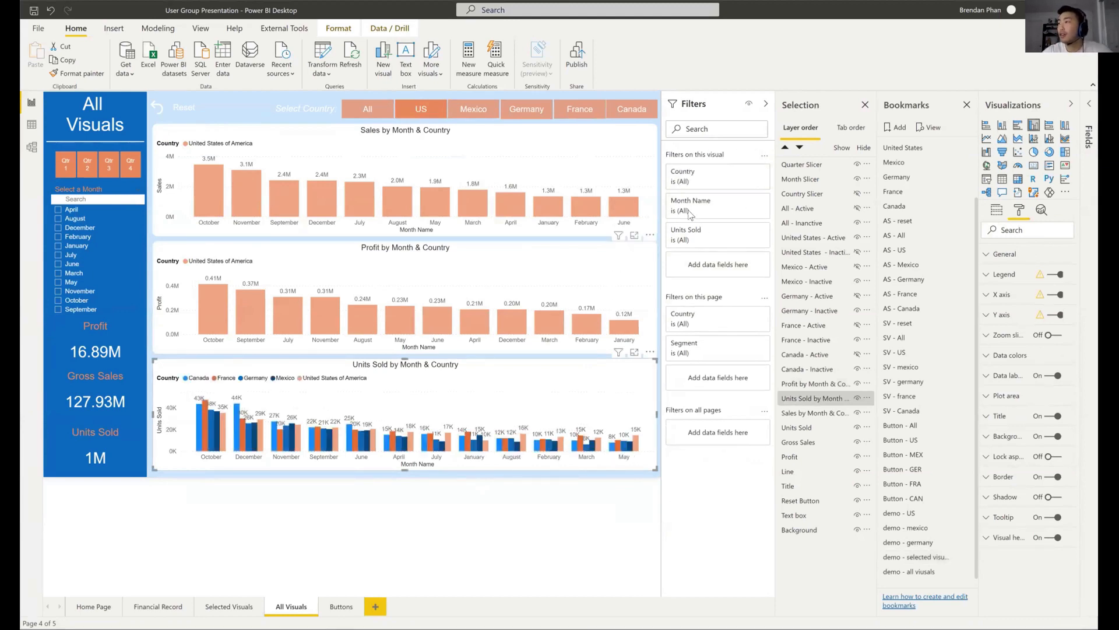
click(739, 183)
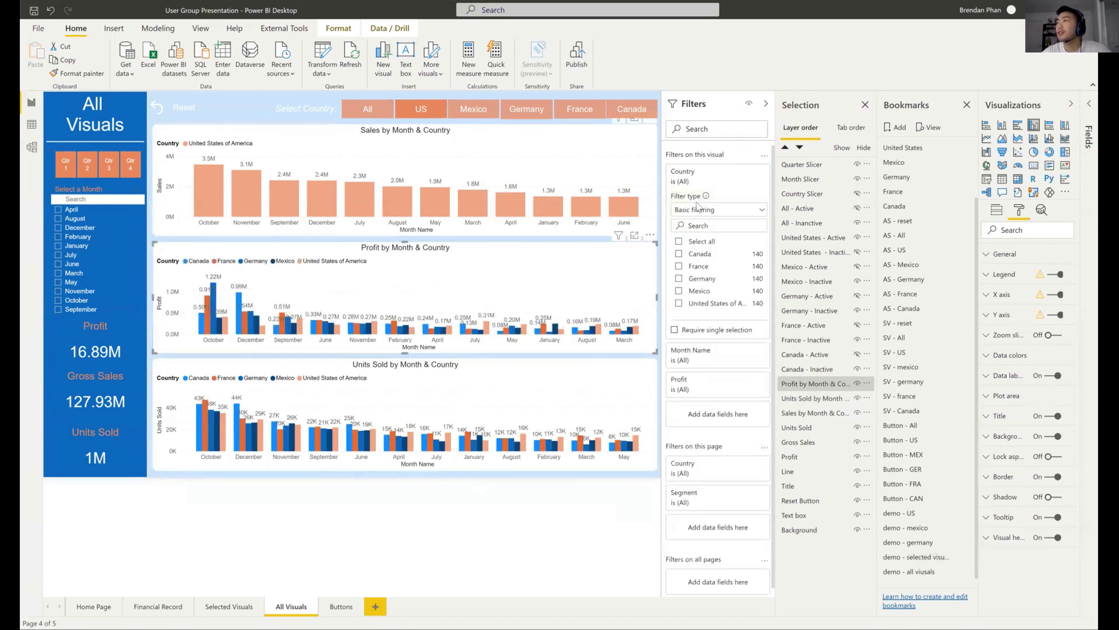
click(736, 206)
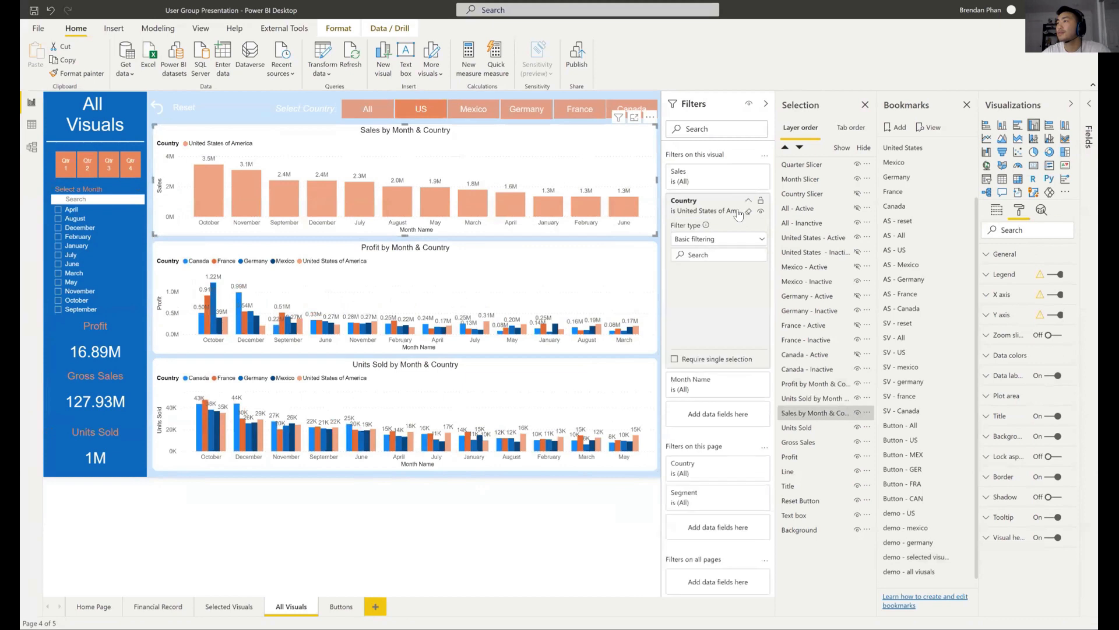
click(746, 210)
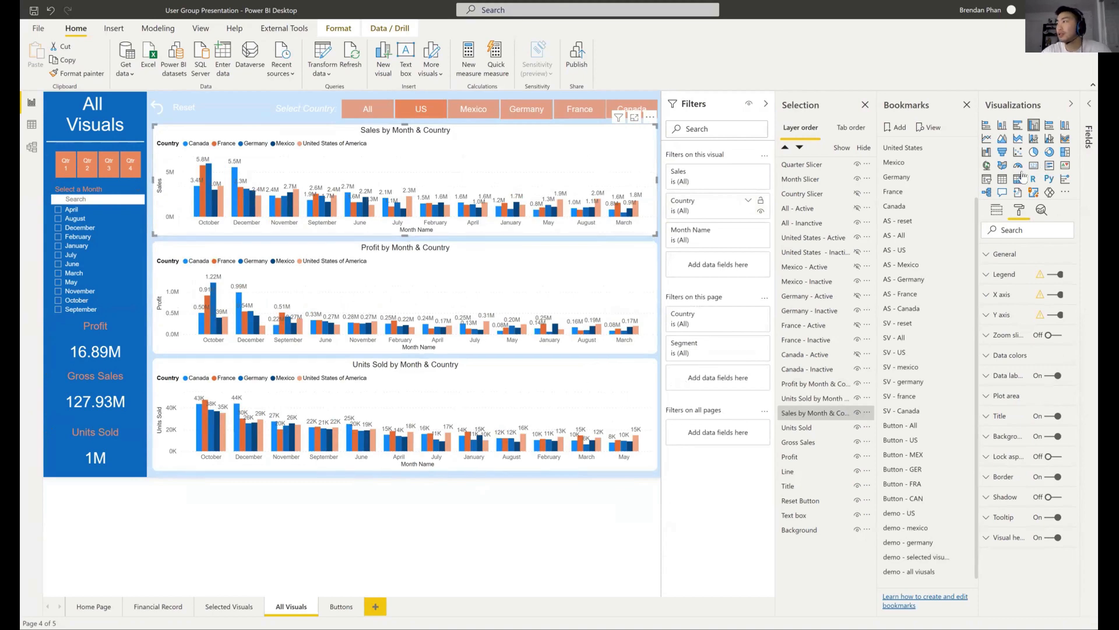
- Add the Country field from the financials table as a filter on all pages, set to United States of America
click(1088, 105)
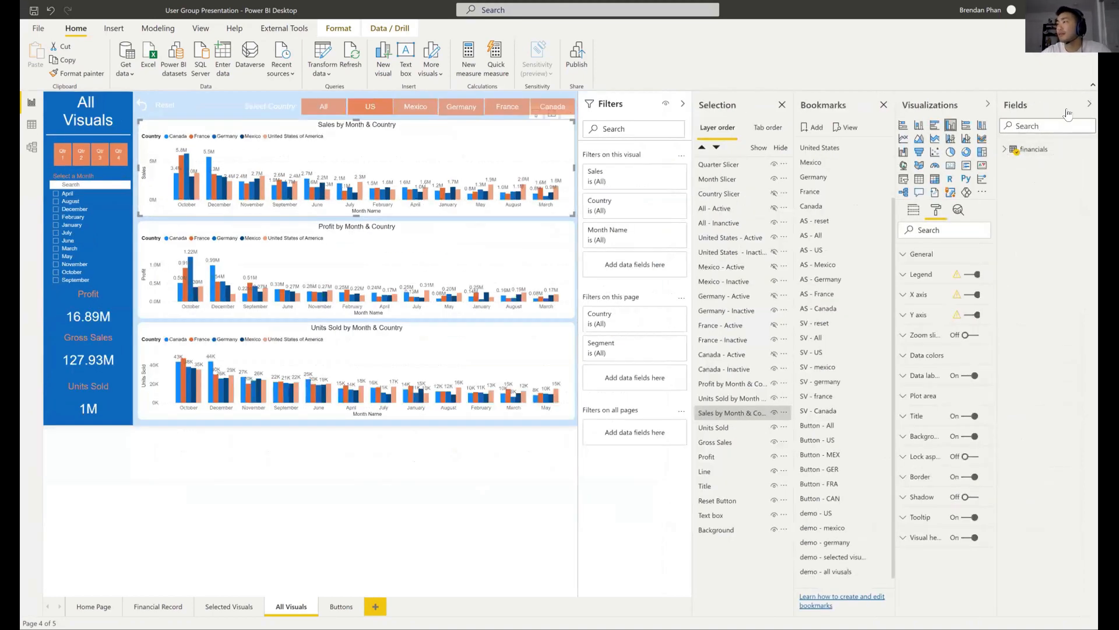
click(1002, 149)
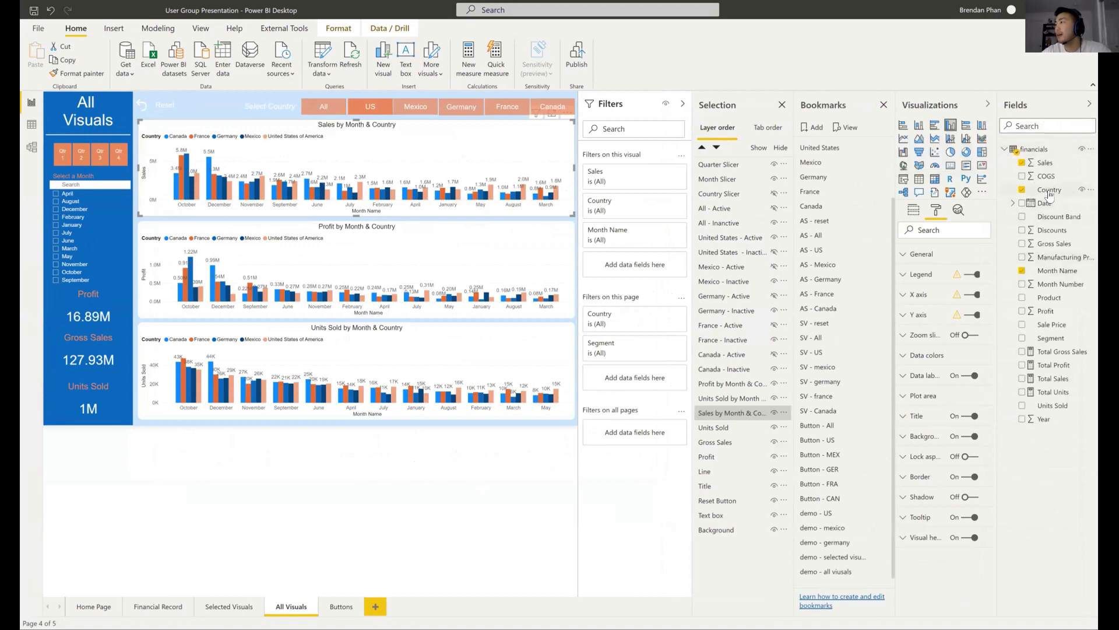
drag(1049, 194, 627, 439)
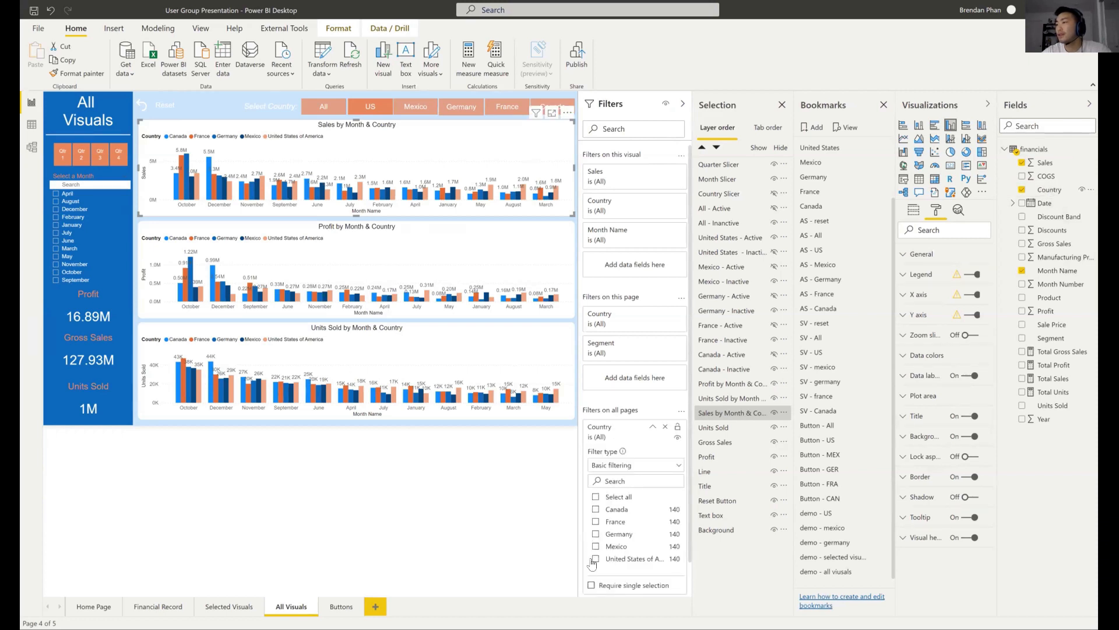
click(596, 558)
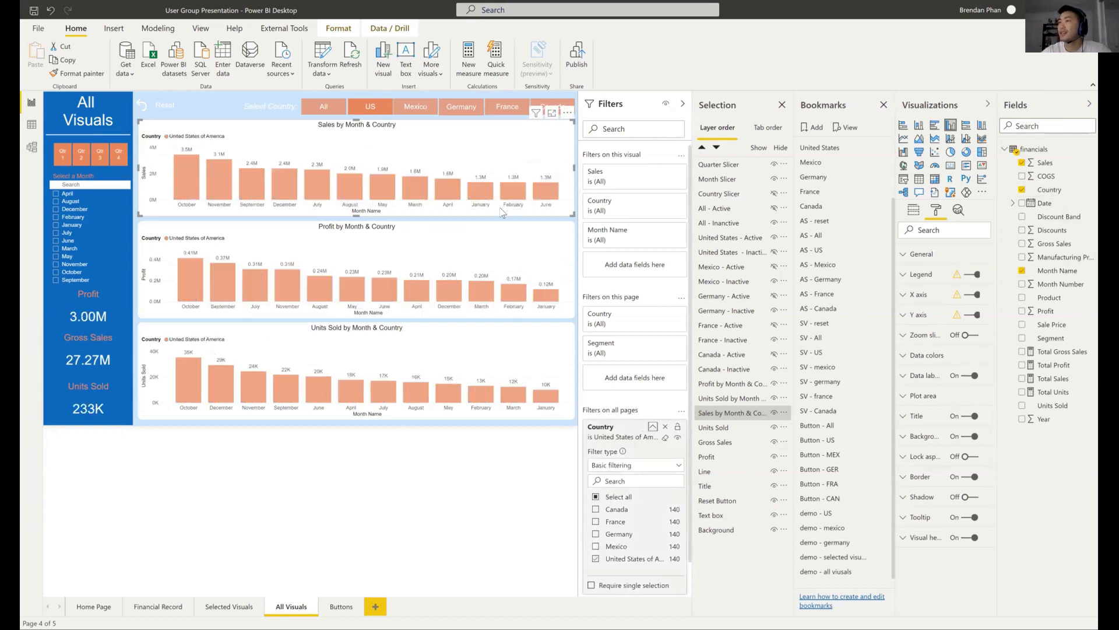
click(653, 426)
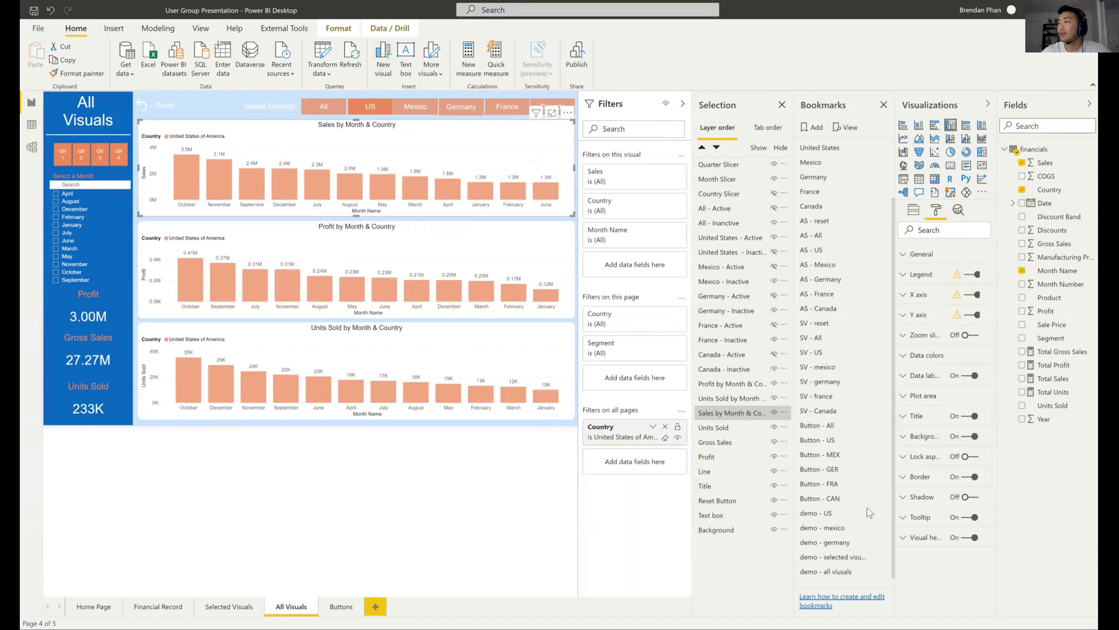
- Apply the demo - all viusals bookmark, and update it with the all-pages Country filter set to United States of America
click(818, 556)
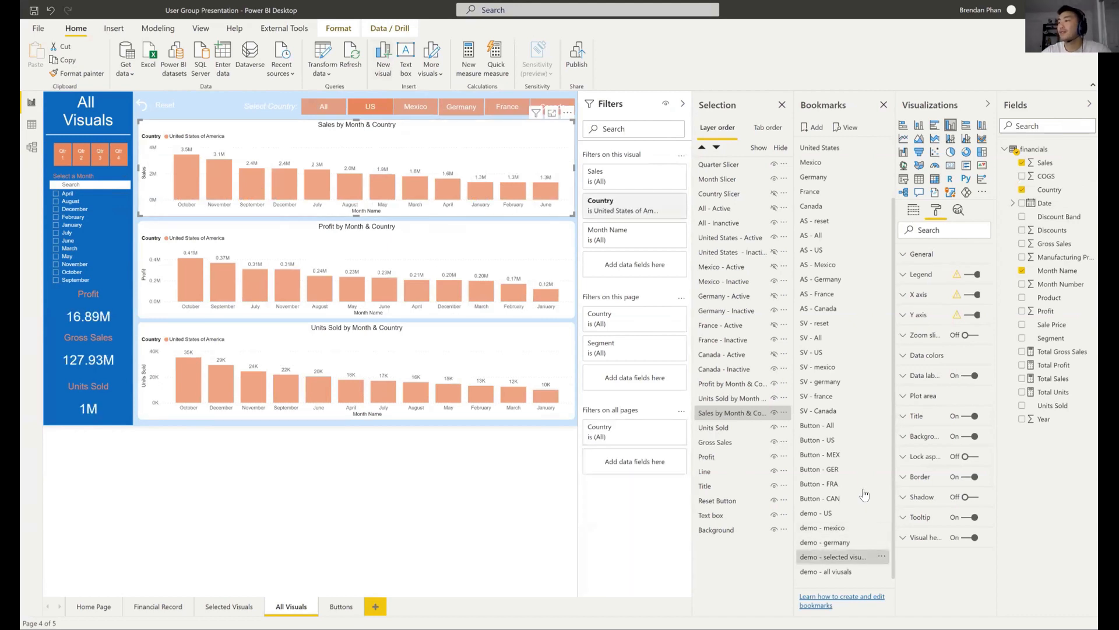
click(808, 572)
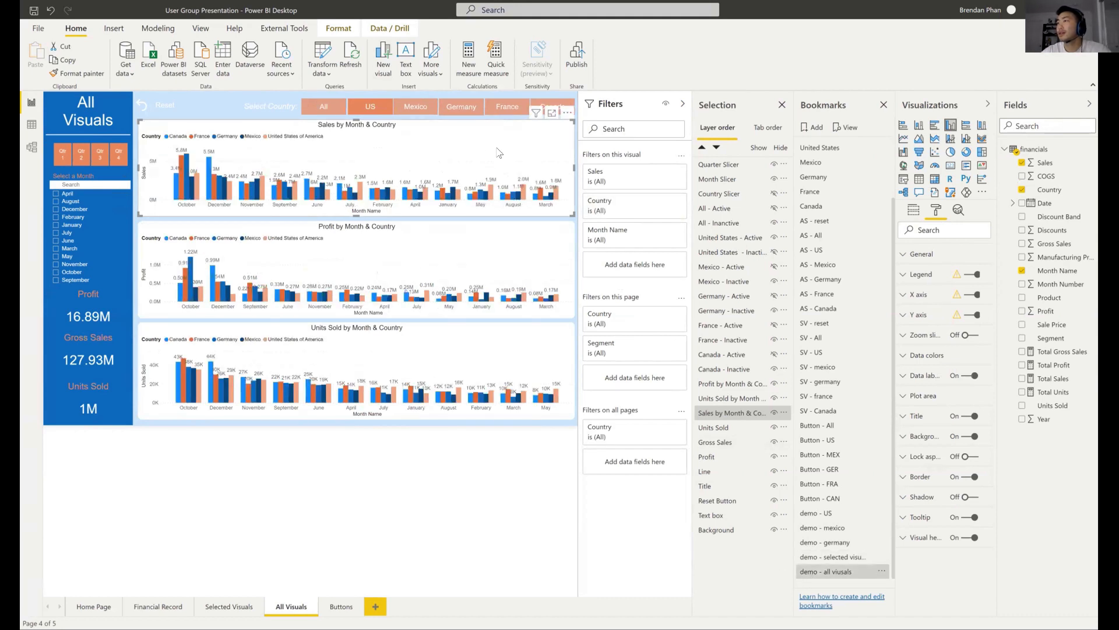
click(651, 428)
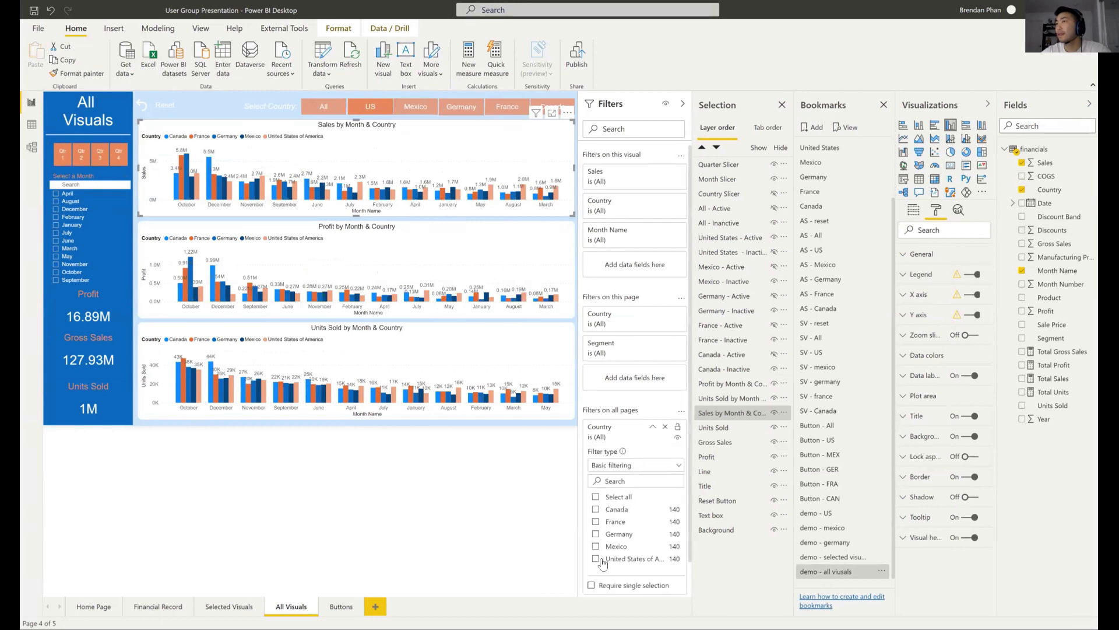
click(601, 559)
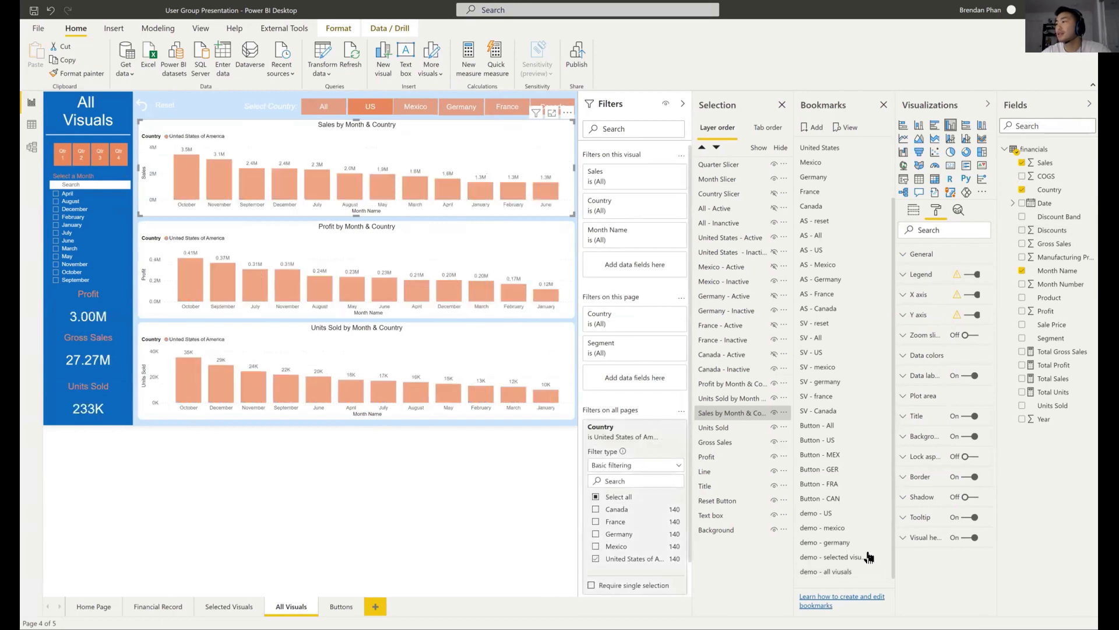
click(880, 572)
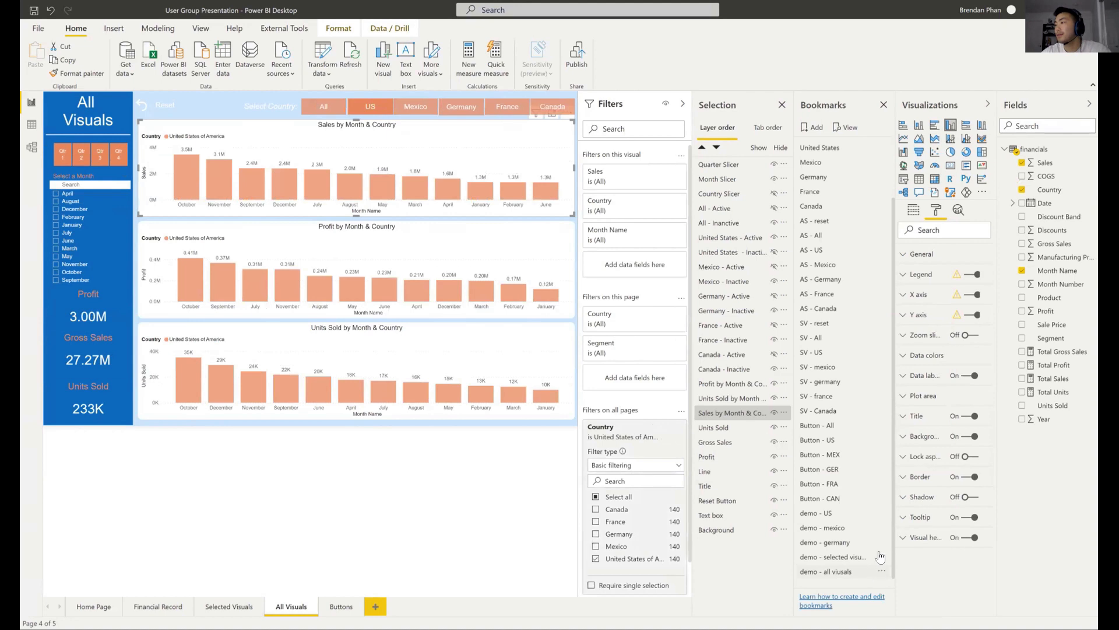
click(892, 455)
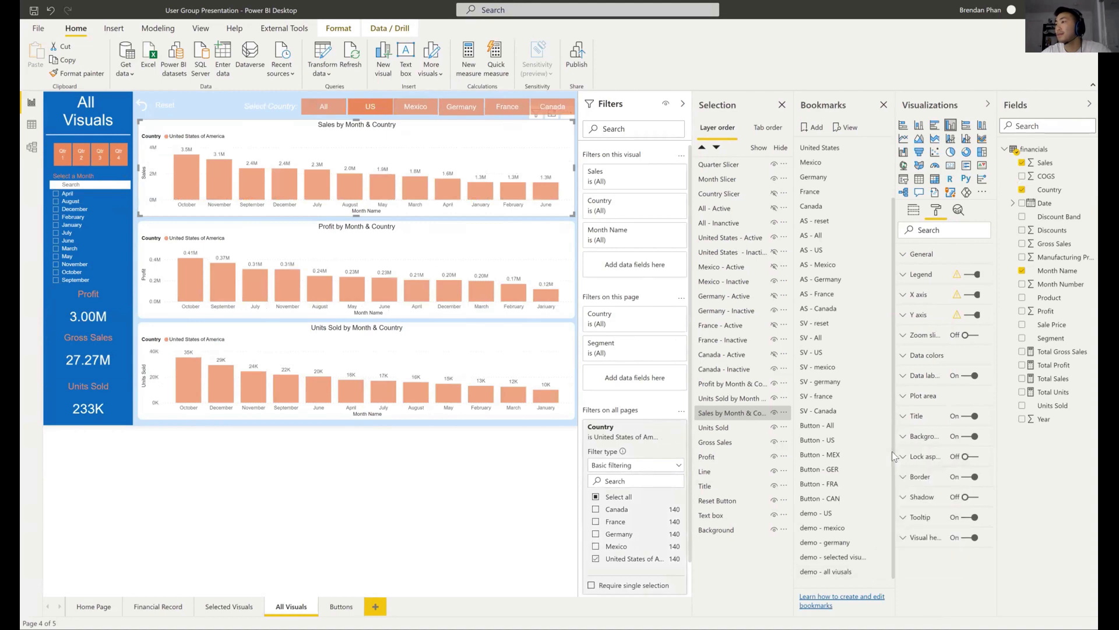
- Follow the Mexico button, and set the inactive US button's action to the demo - all viusals bookmark
click(404, 106)
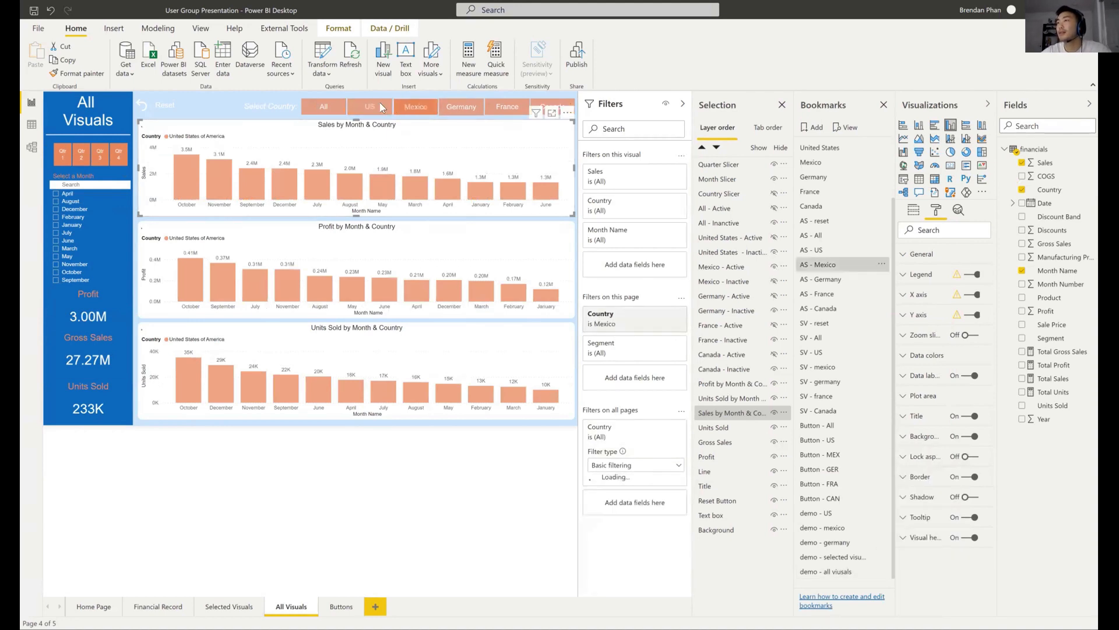
click(375, 108)
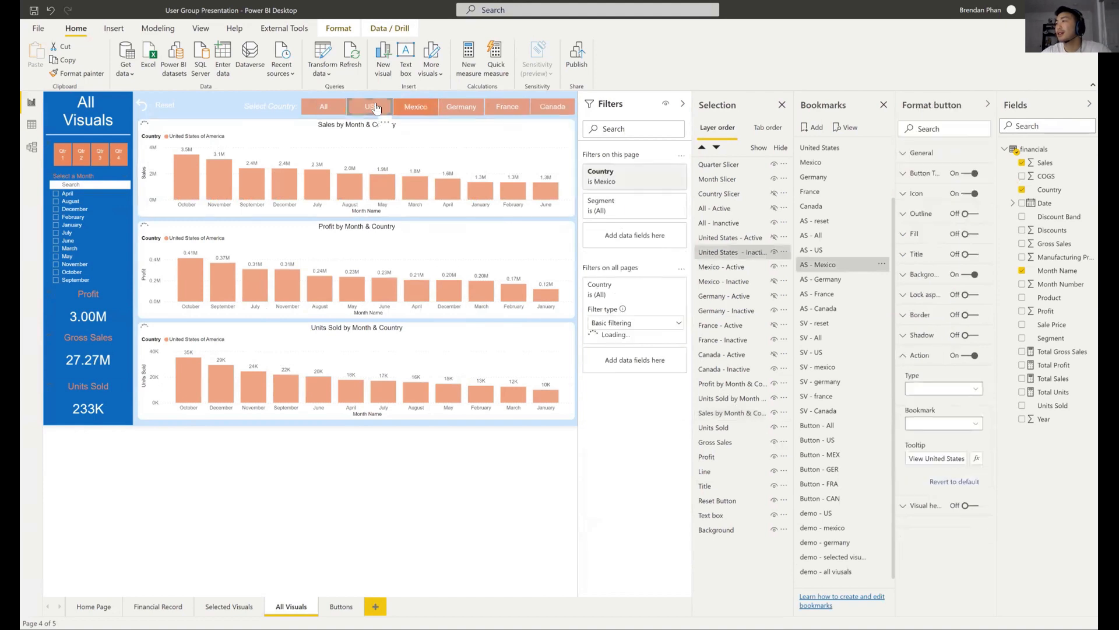
click(936, 427)
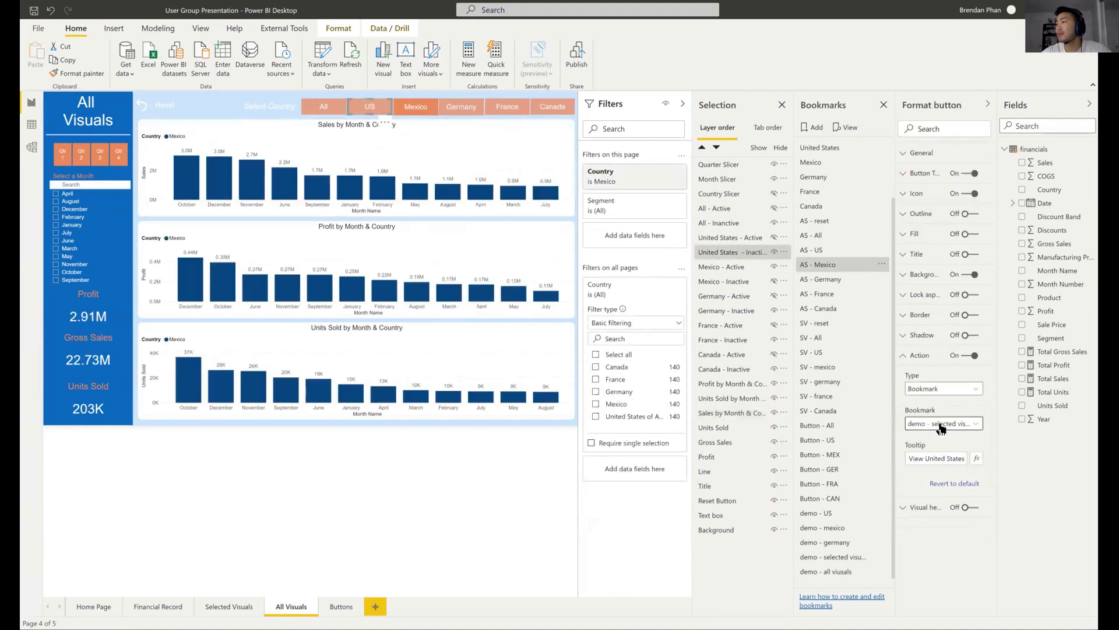
scroll(938, 525, down, 3)
click(934, 591)
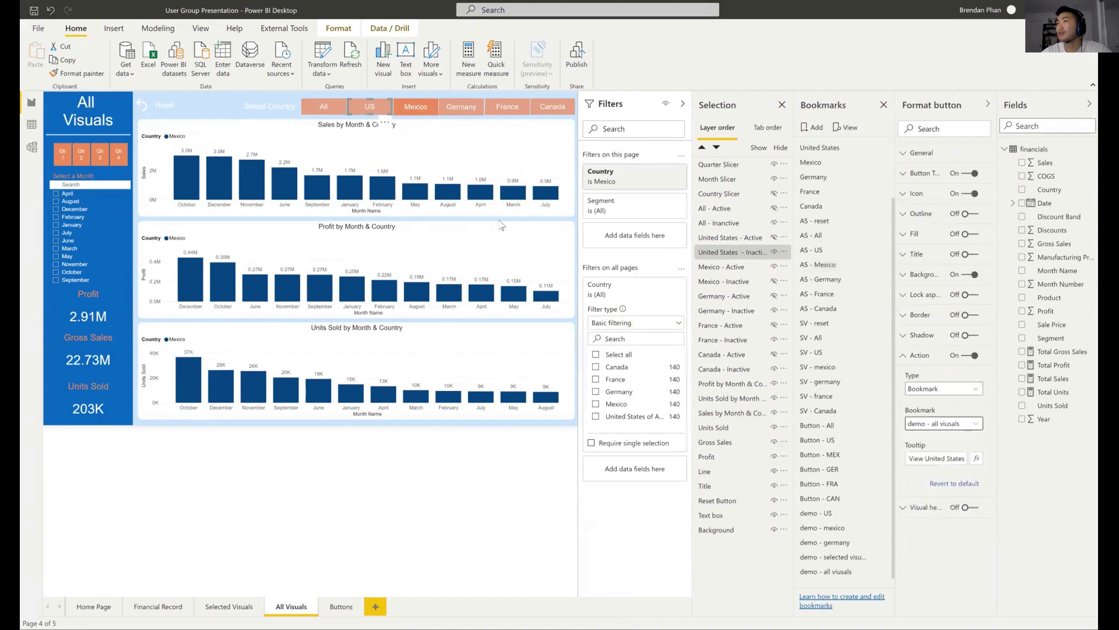
- Test the US button against the all-pages Country filter, and follow the Mexico button again
ctrl+click(366, 107)
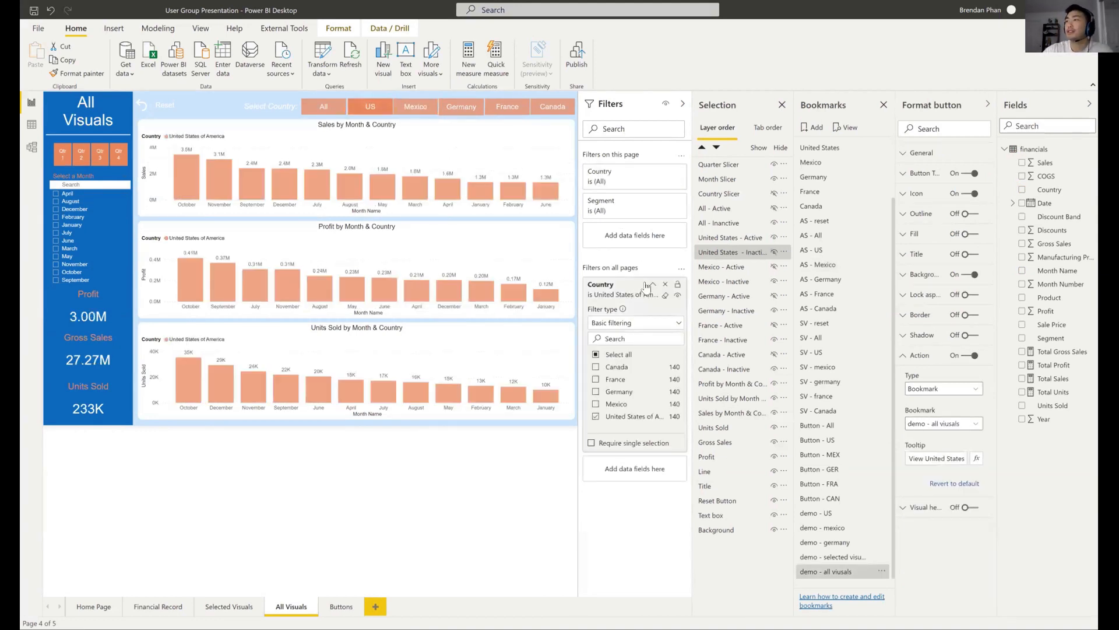
click(652, 284)
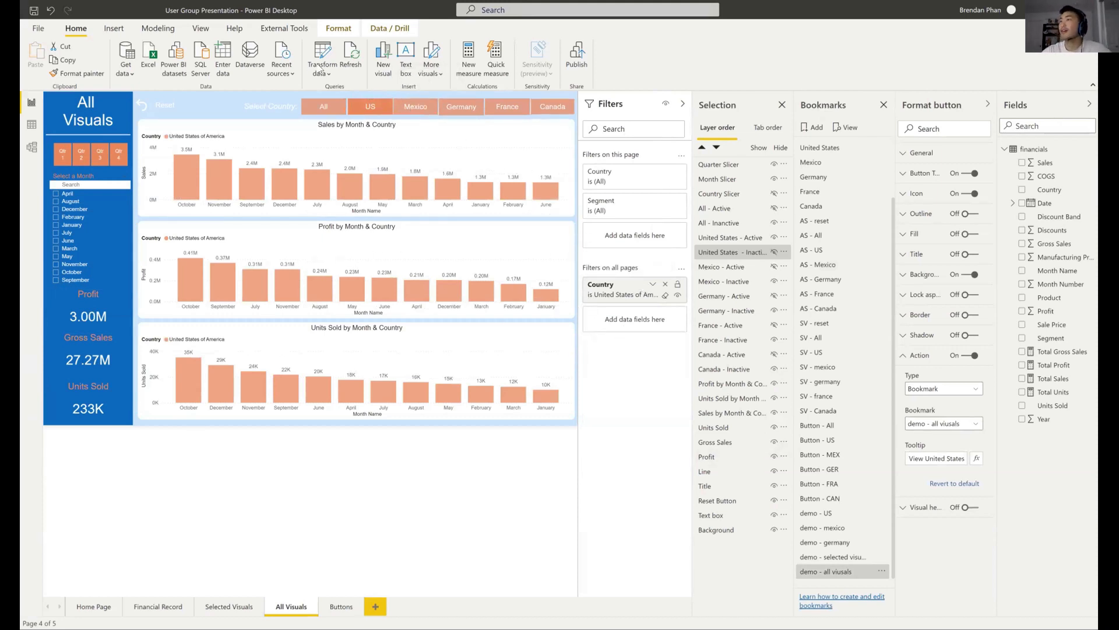
click(401, 113)
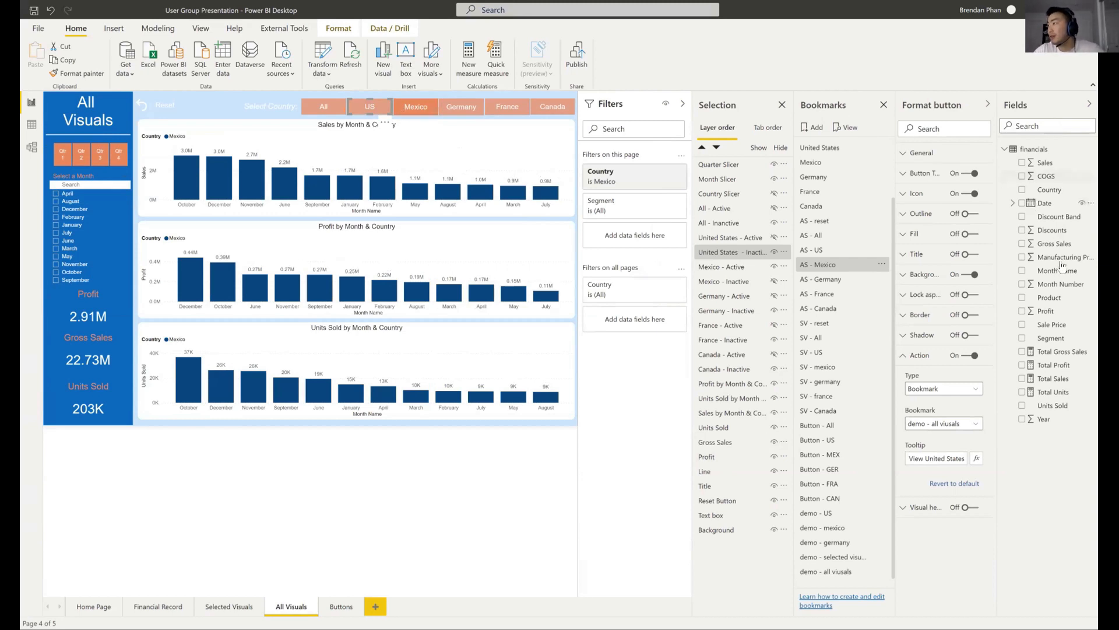
- Add the Product field as a filter on all pages, leaving its values unselected, and deselect the US button
drag(521, 330, 645, 322)
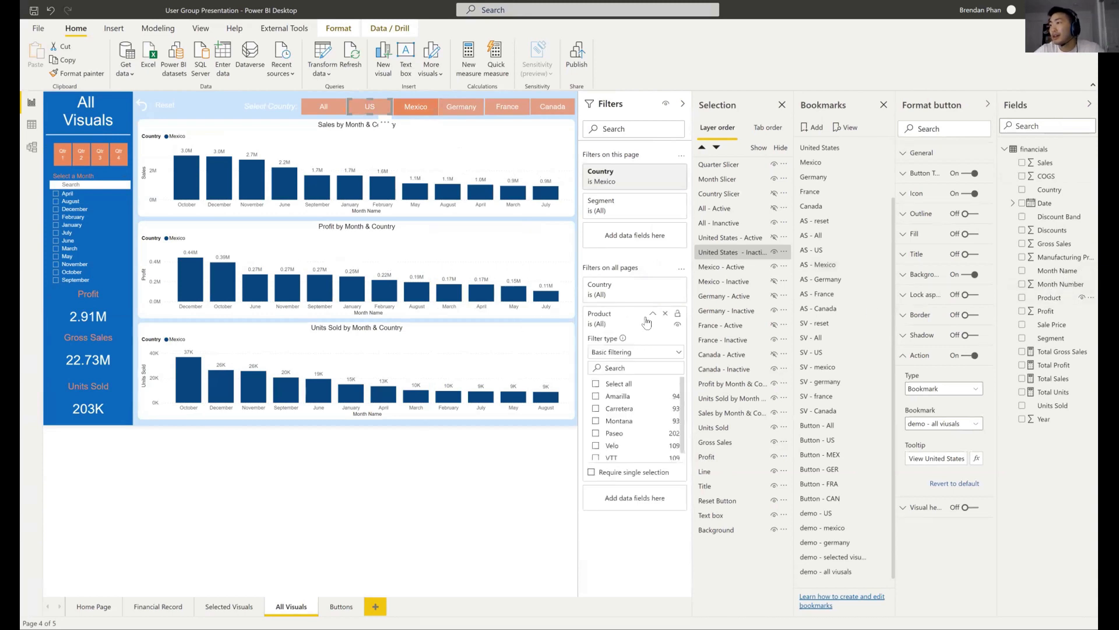
click(653, 314)
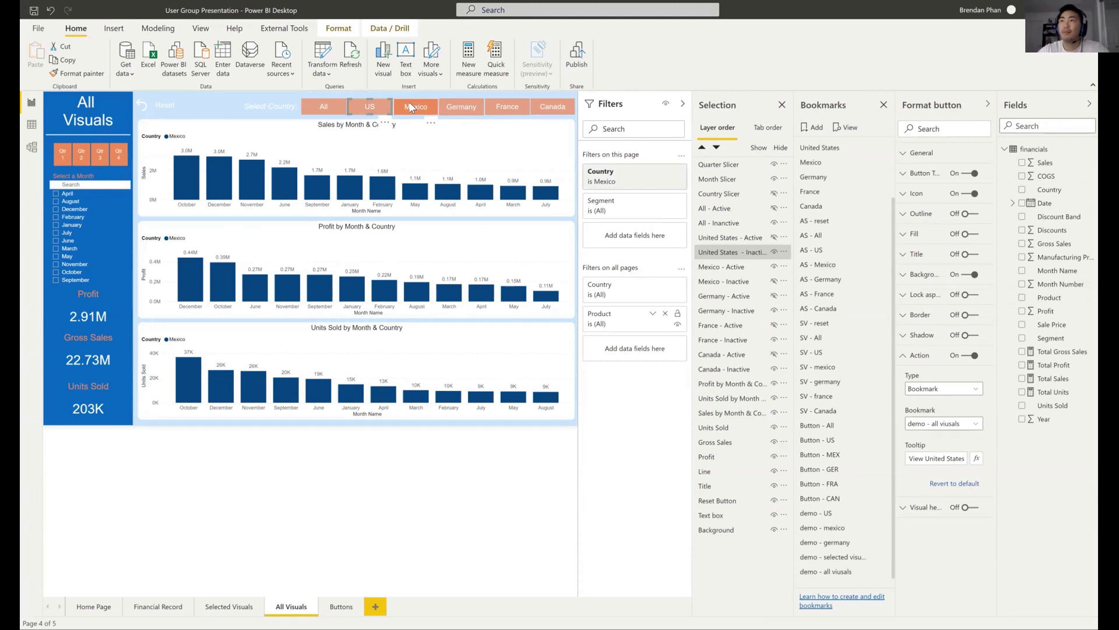
click(213, 106)
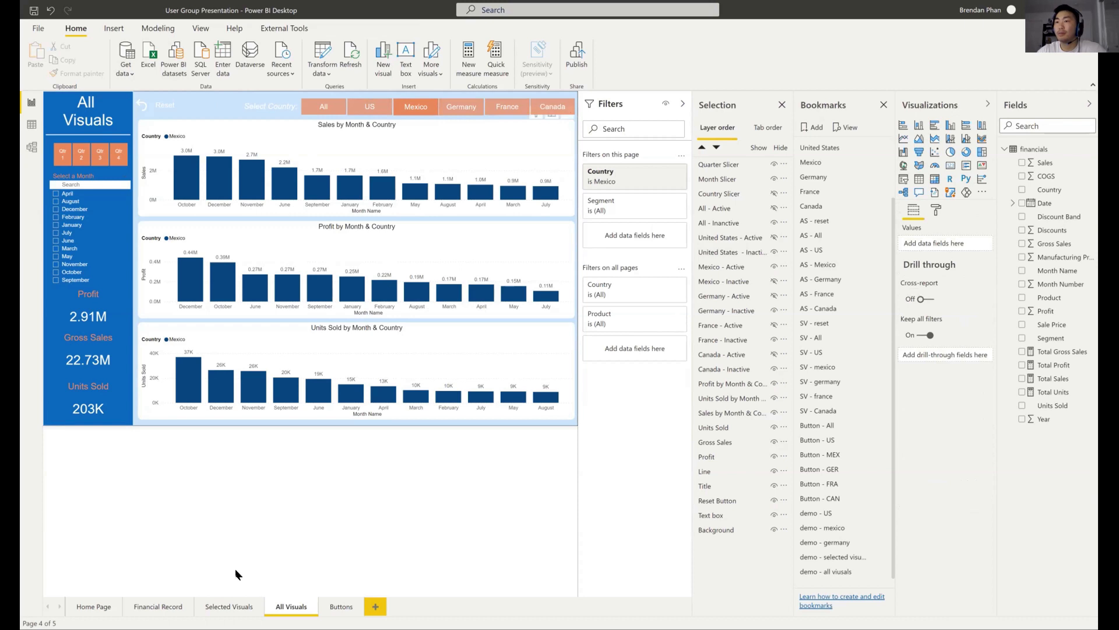
- On the Selected Visuals page, examine the inactive Mexico button's action and the options of the SV - US bookmark
click(223, 608)
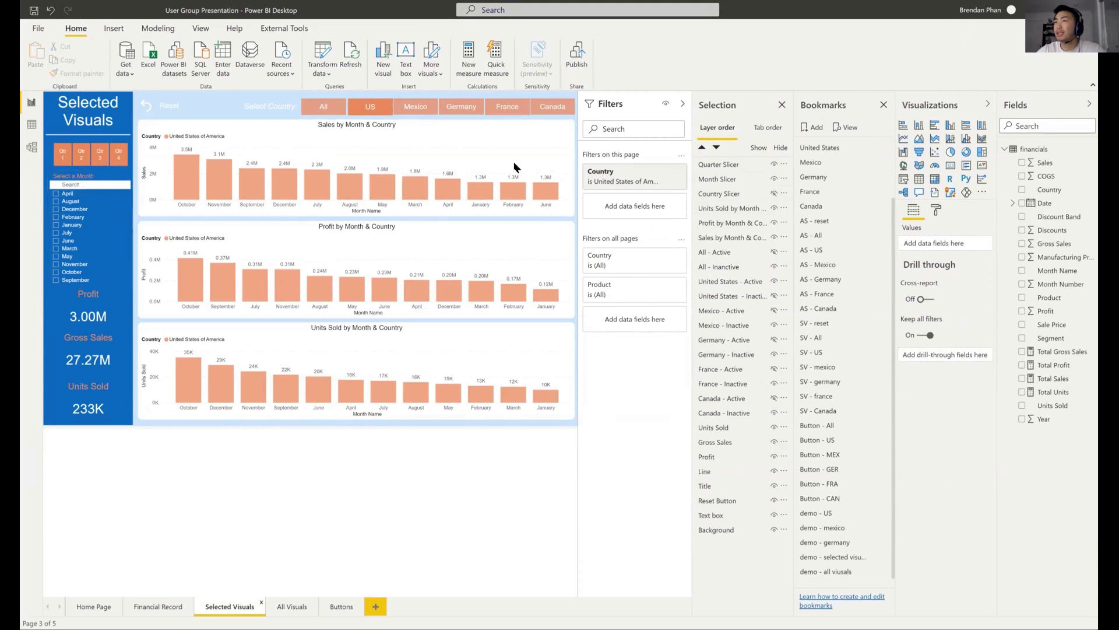
click(420, 105)
click(919, 351)
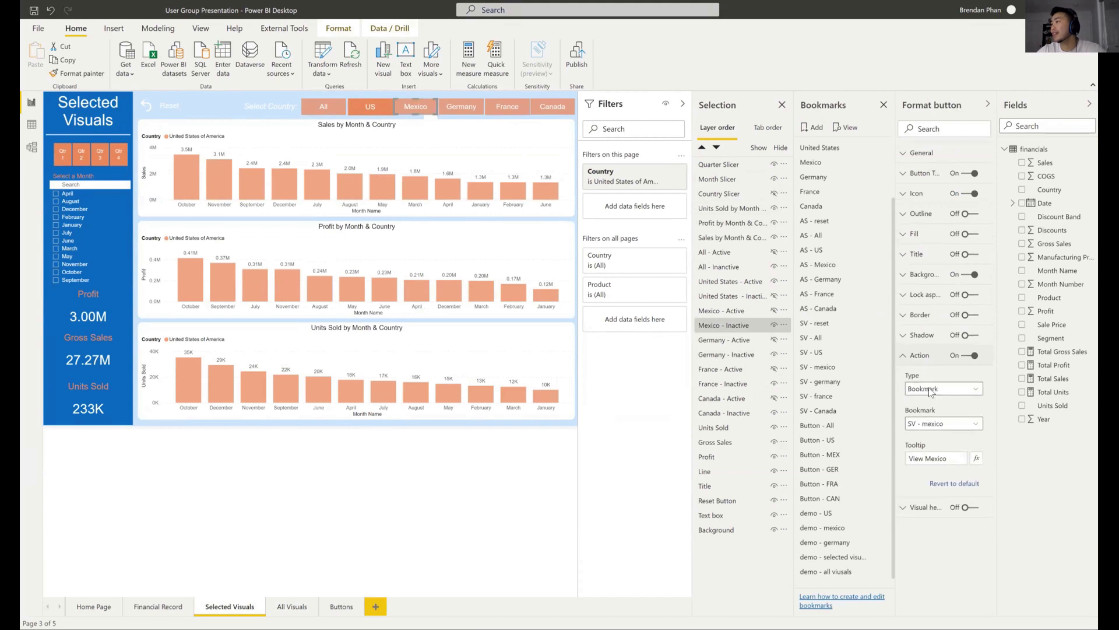
click(907, 355)
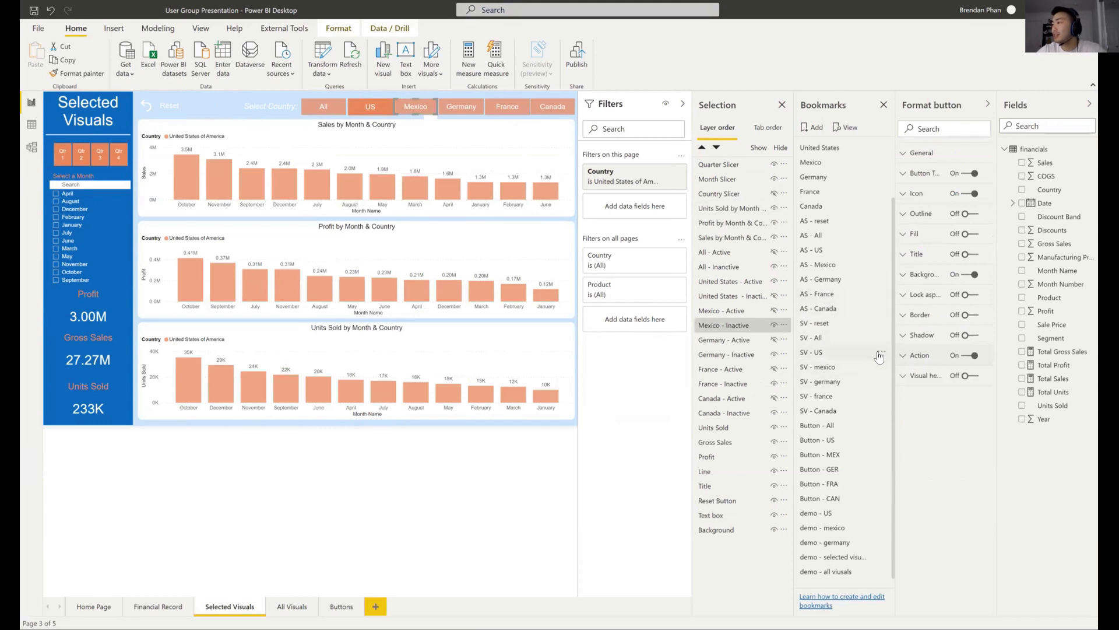
click(880, 354)
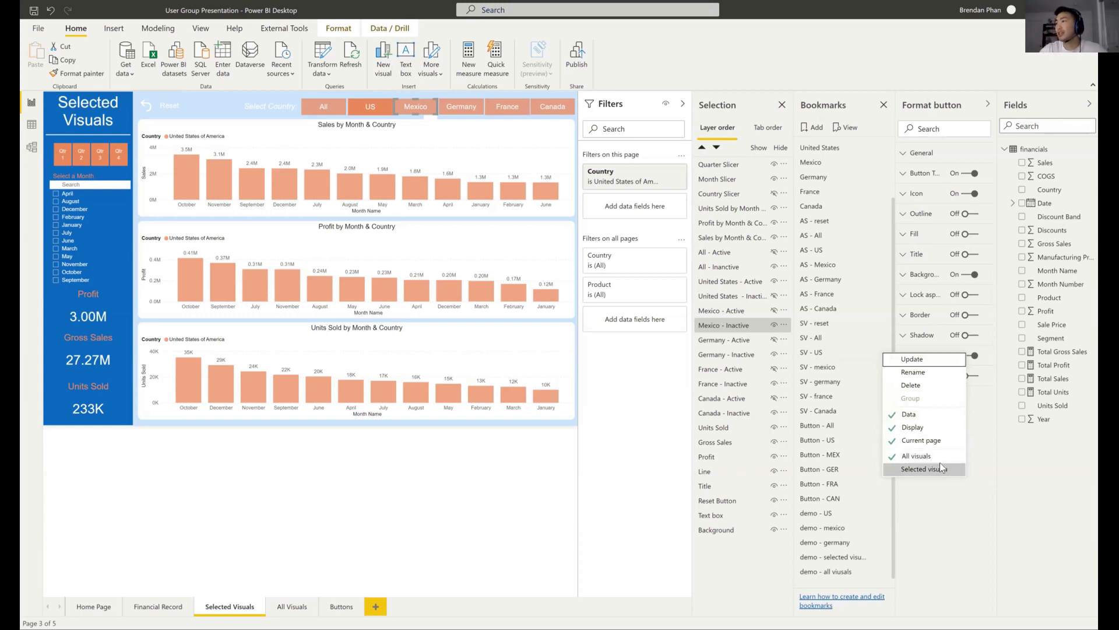
- Clear the page-level Country filter on the Selected Visuals page and show the hidden Country Slicer
click(660, 183)
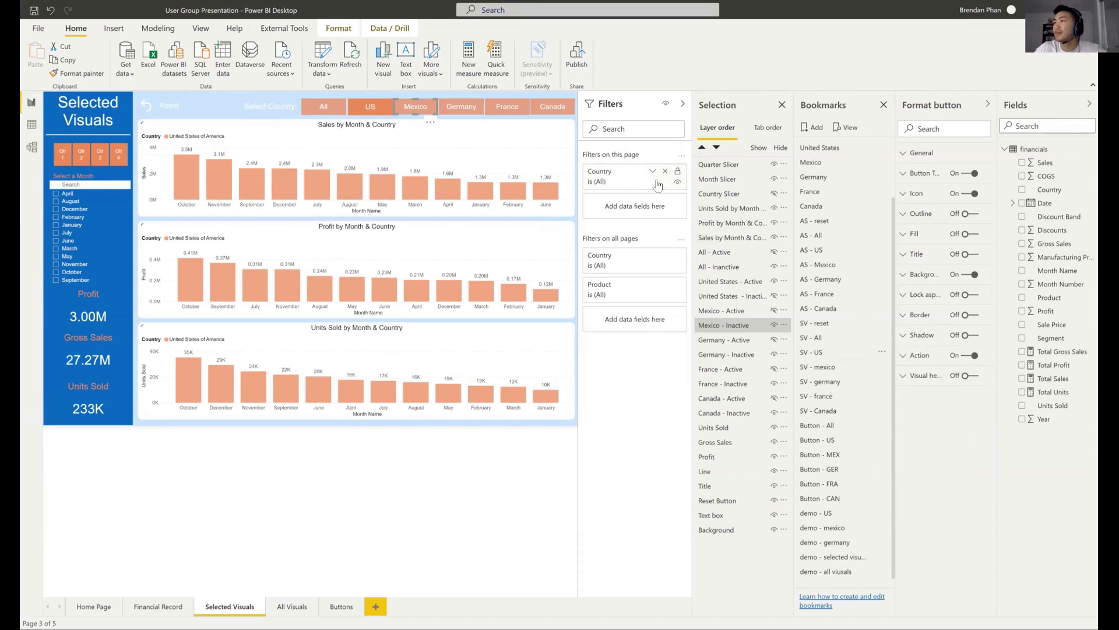
click(773, 194)
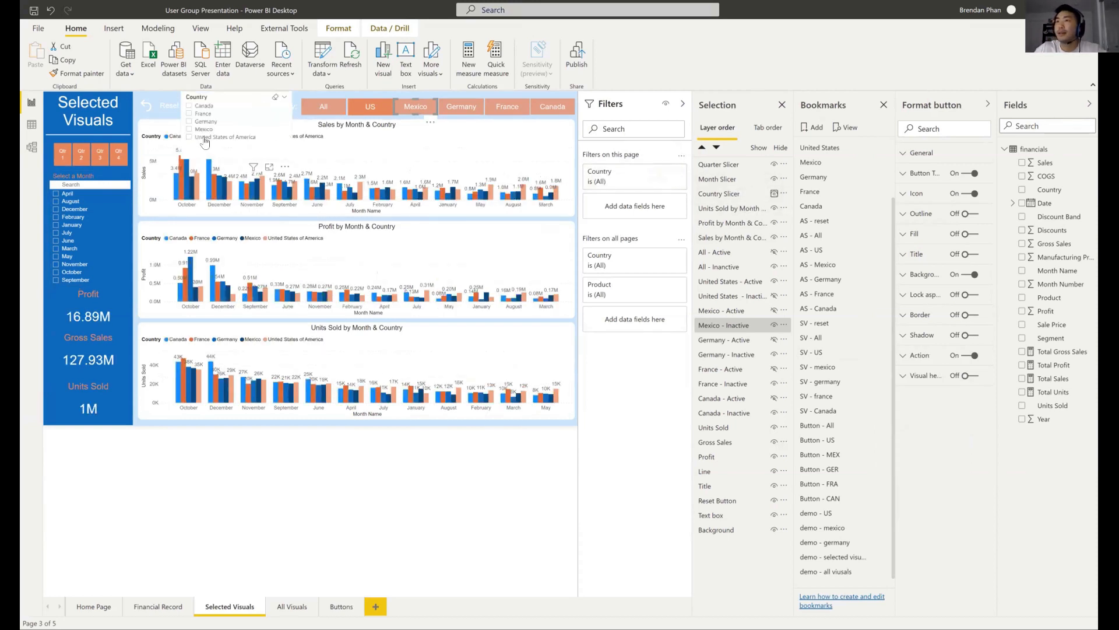
- Choose United States of America in the Country Slicer and hide the slicer
click(736, 194)
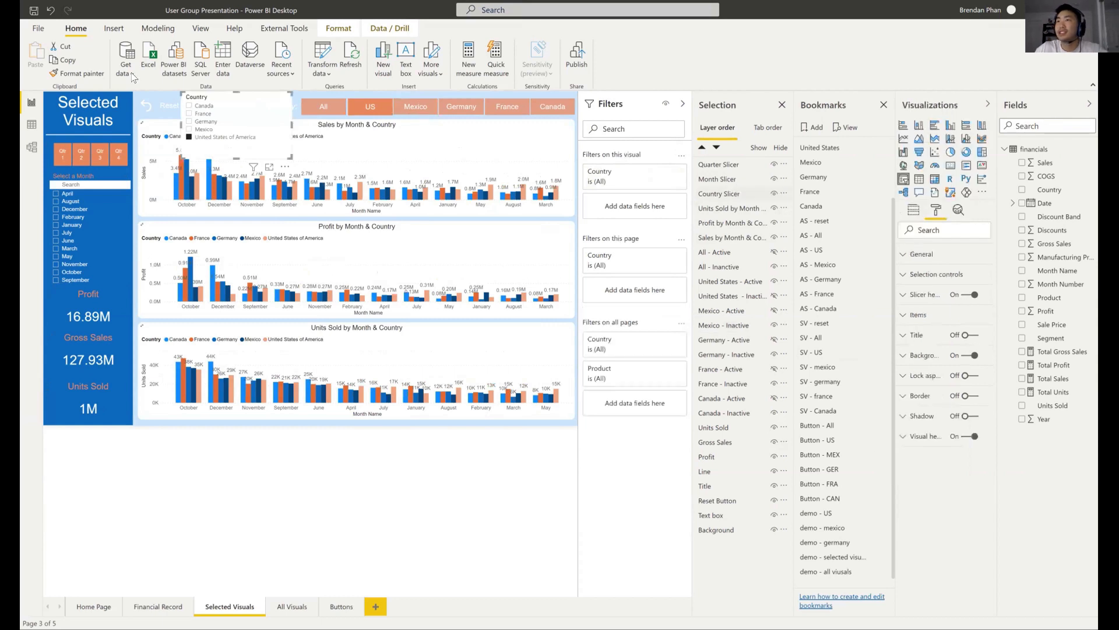
click(194, 138)
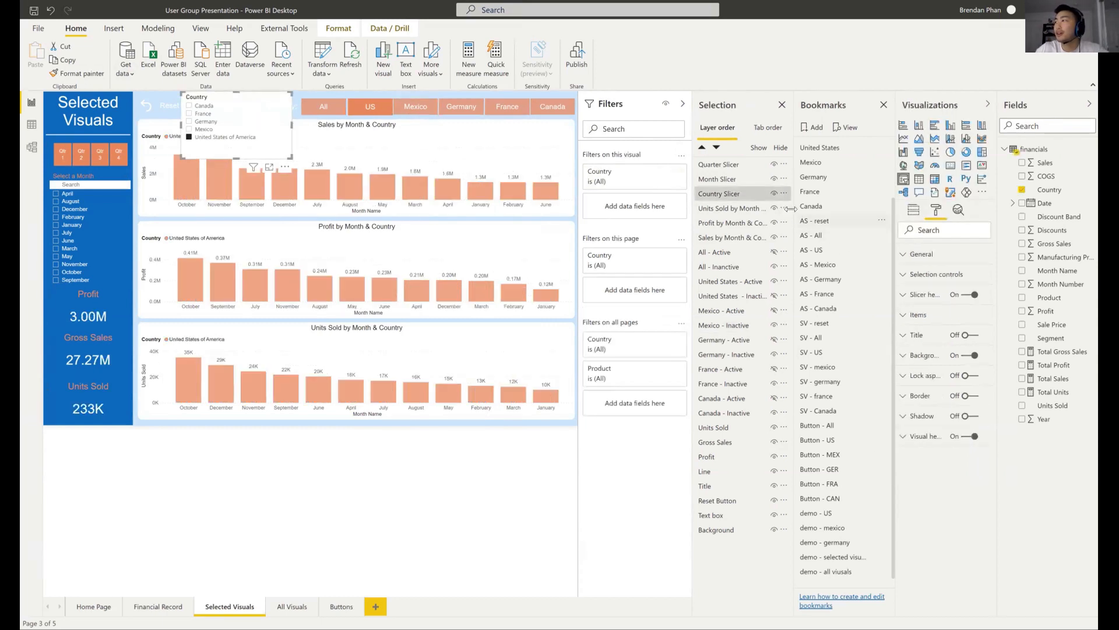
click(773, 193)
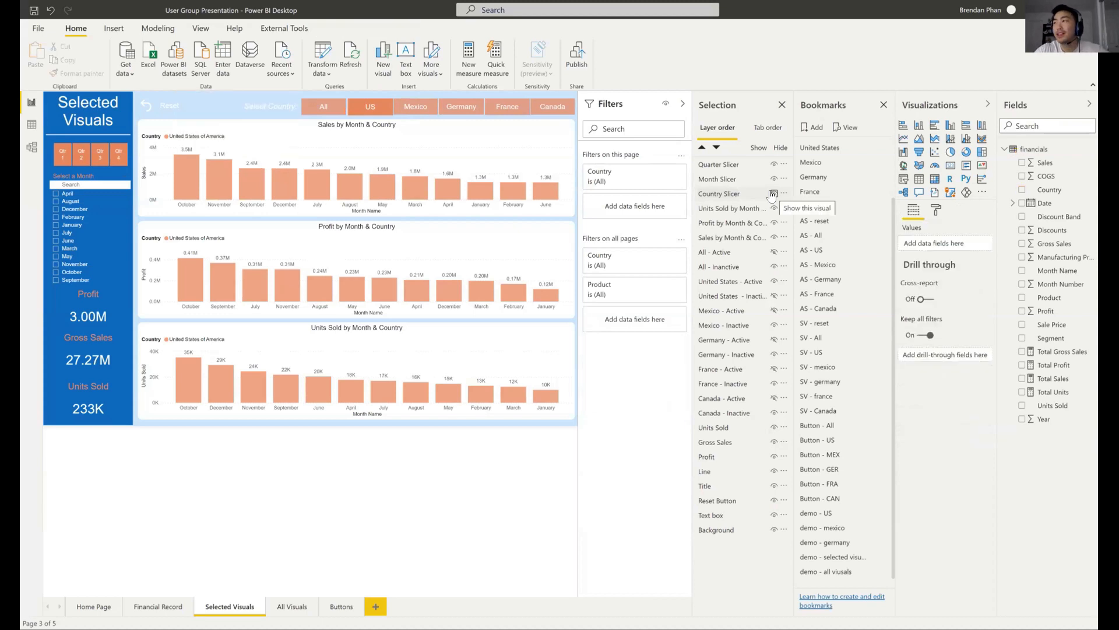
- Select the layers from Country Slicer through Background and update the SV - US bookmark, set to Selected visuals
click(736, 195)
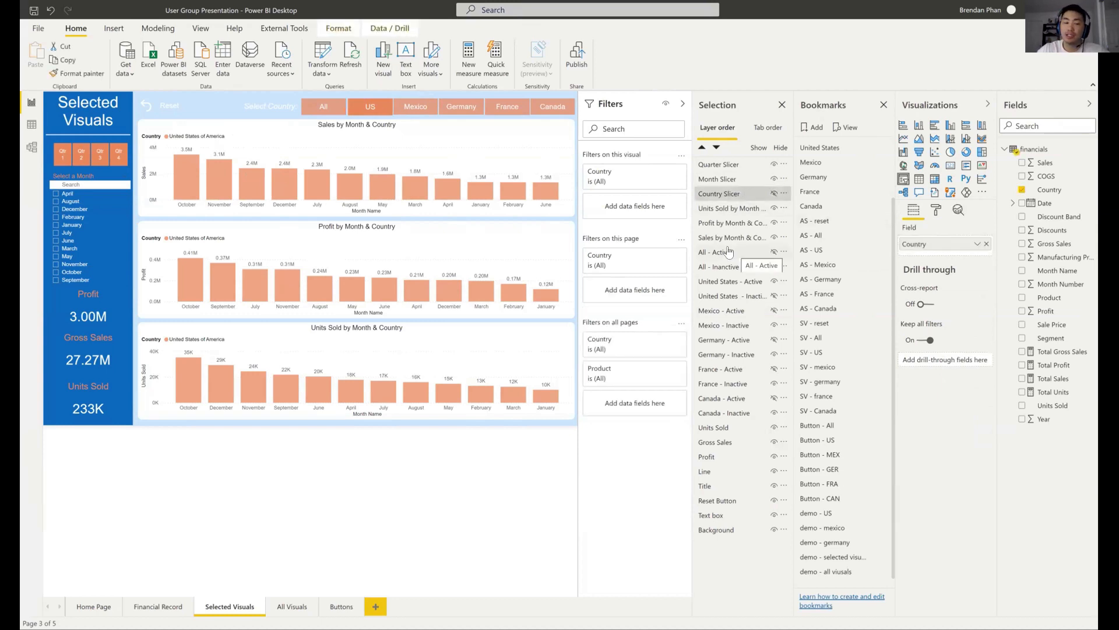
shift+click(710, 531)
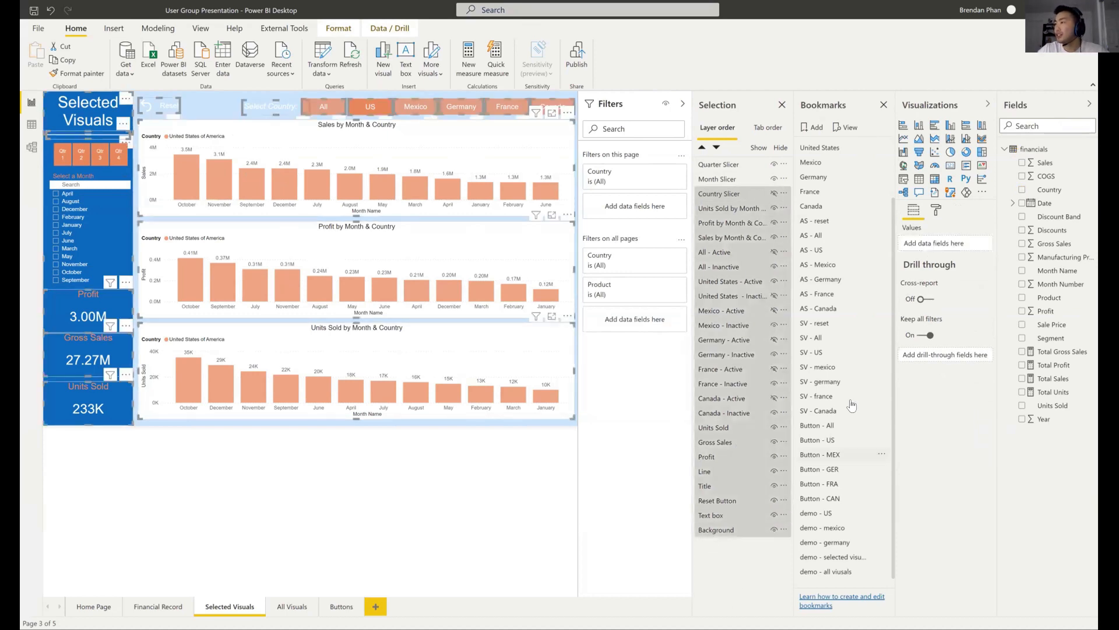
click(880, 354)
click(922, 468)
click(880, 355)
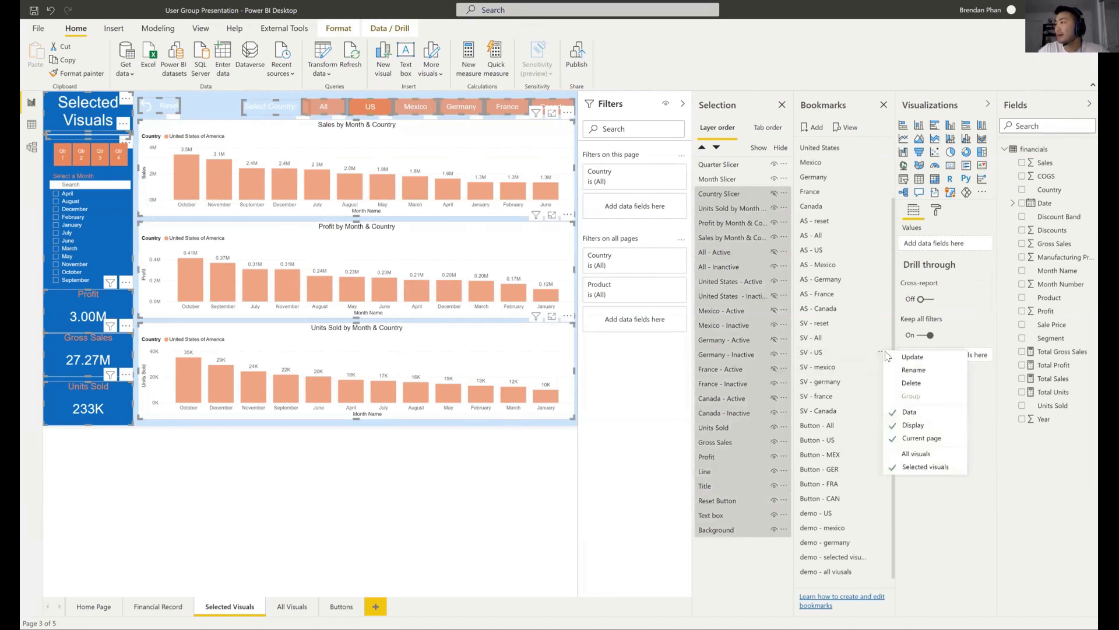
click(886, 356)
click(886, 357)
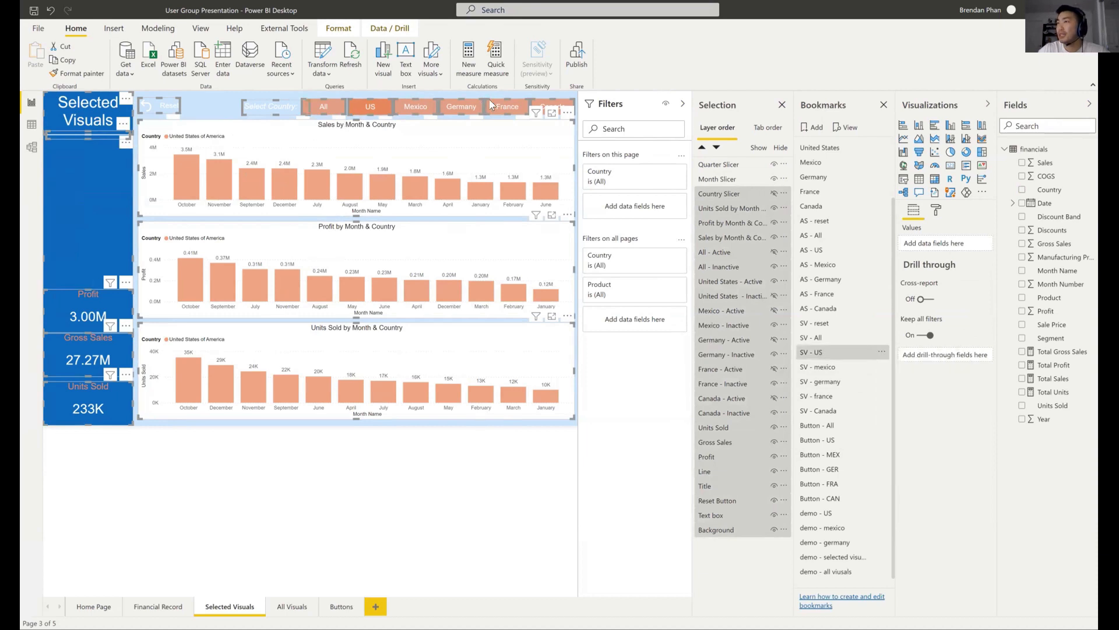
- With the Mexico button active, replace the page-level Country filter with a Mexico selection in the Country Slicer, and hide the slicer
click(419, 108)
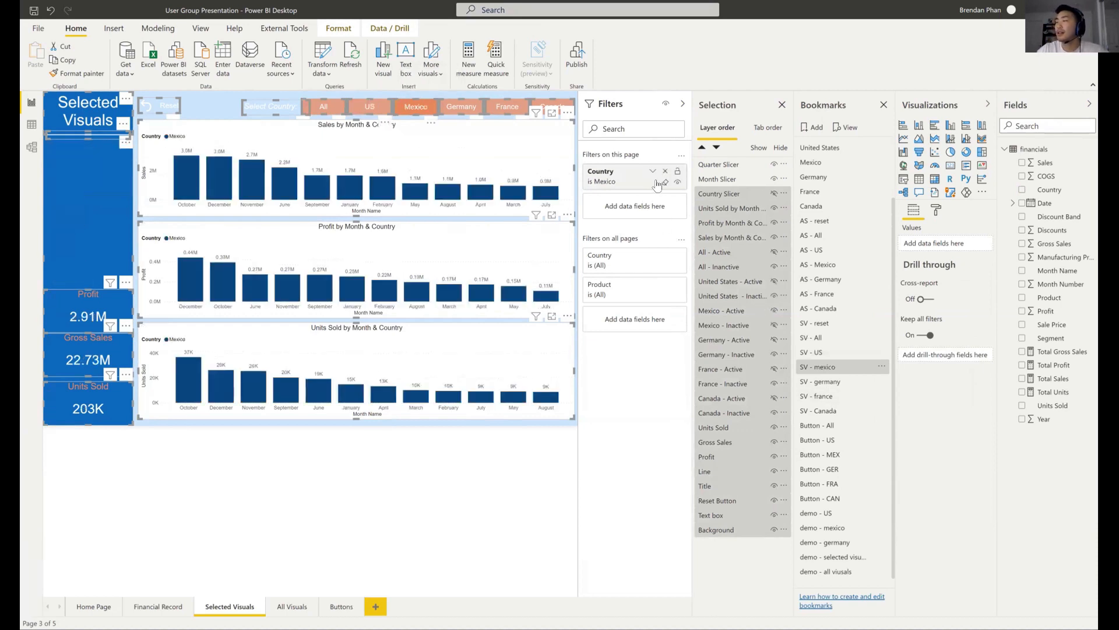
click(664, 181)
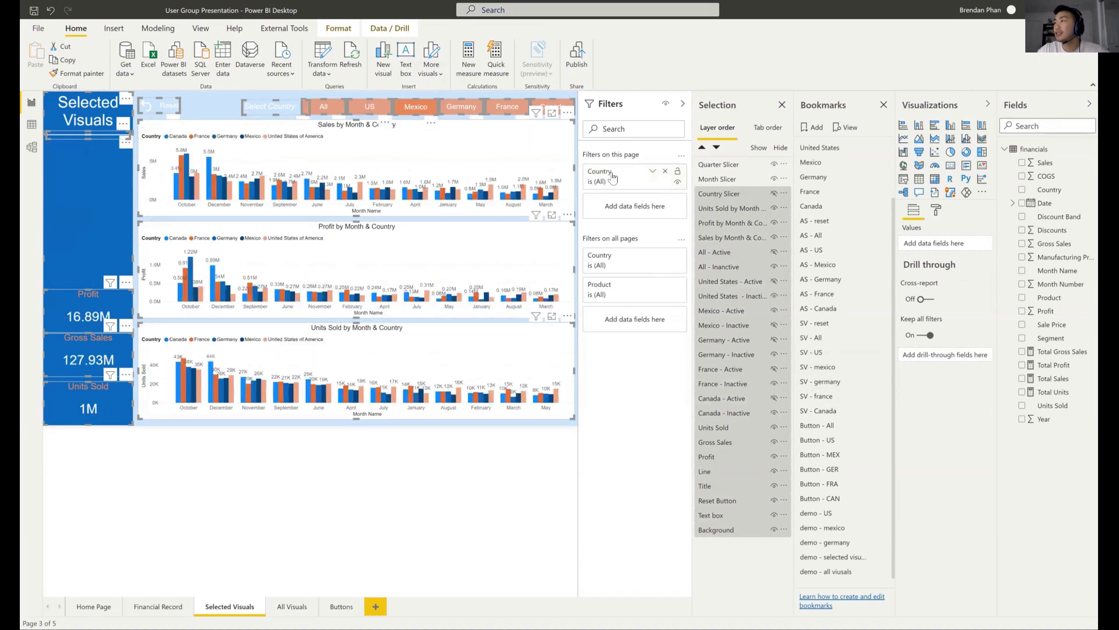
click(774, 193)
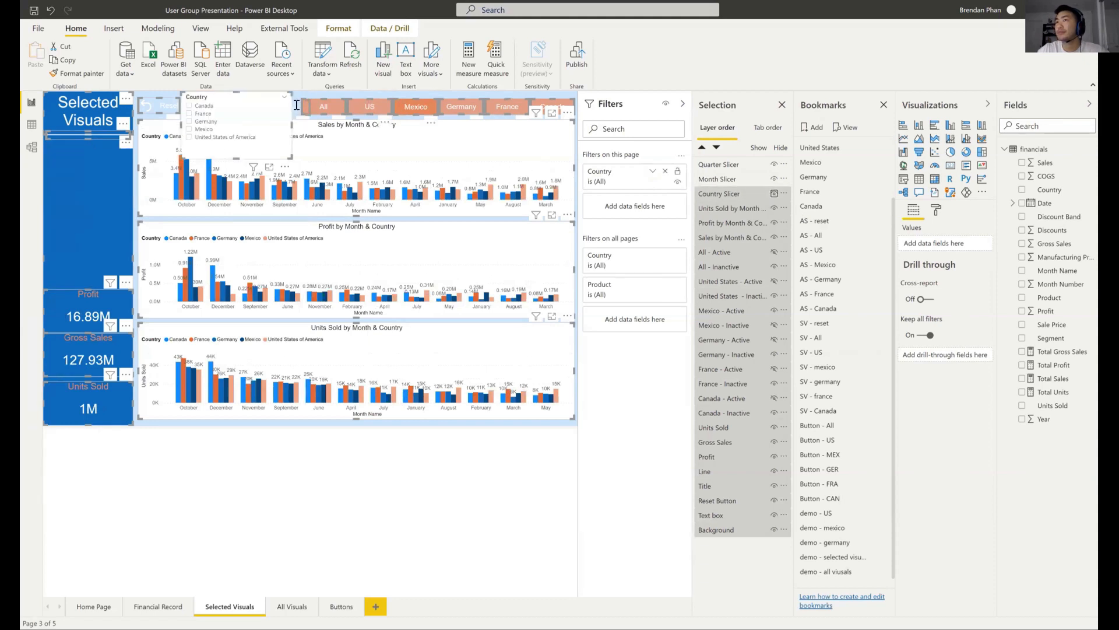
click(195, 131)
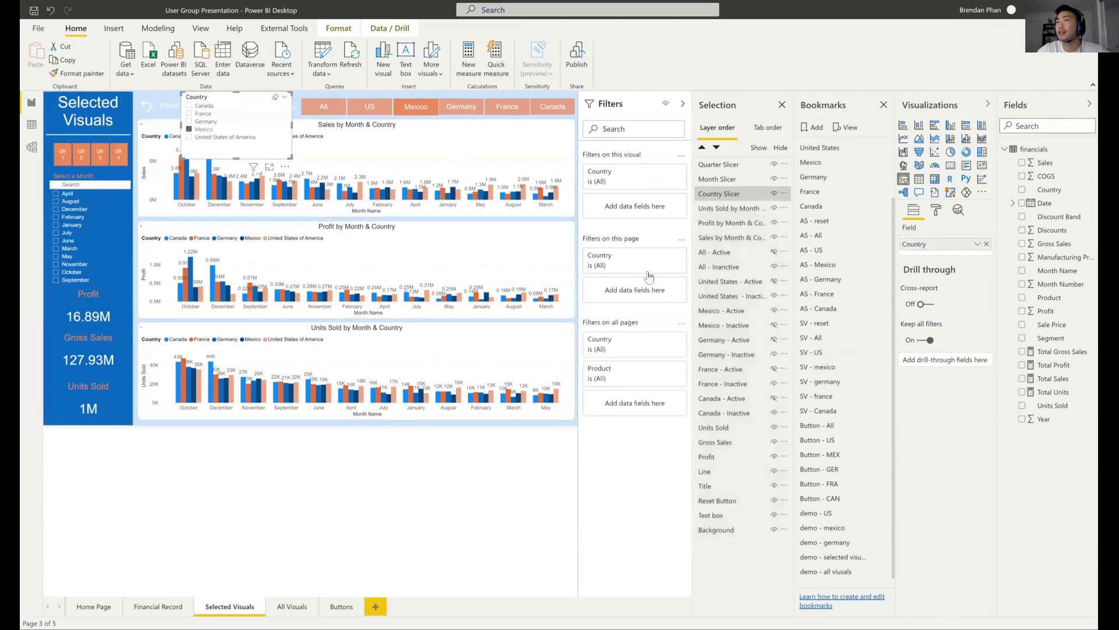
click(774, 194)
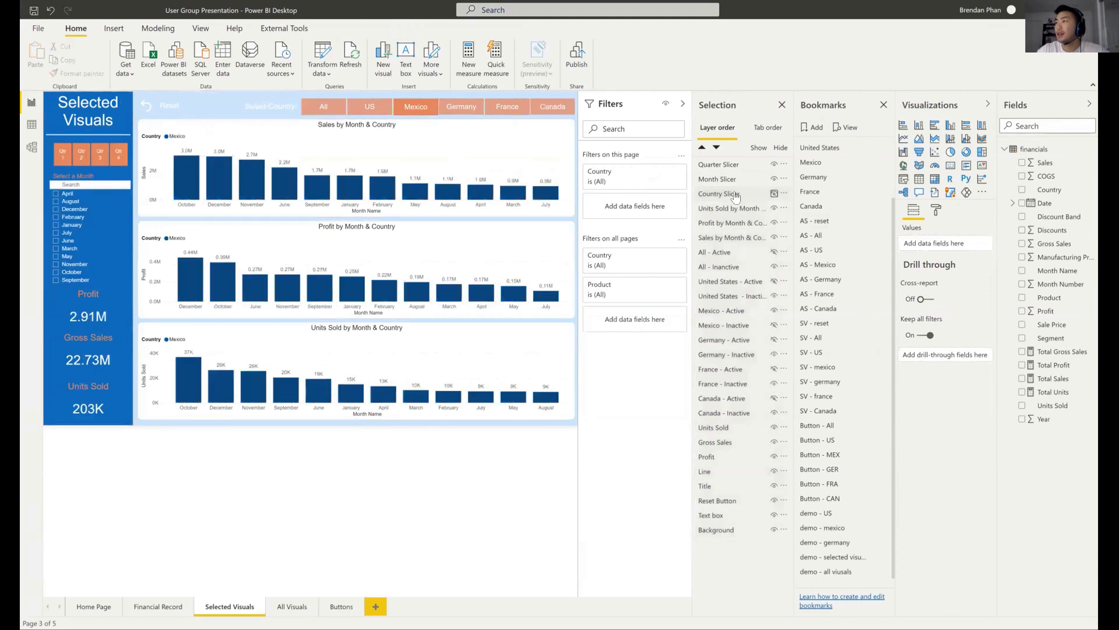
- Apply the SV - mexico bookmark to selected visuals only, covering Country Slicer through Background, and update it
click(720, 192)
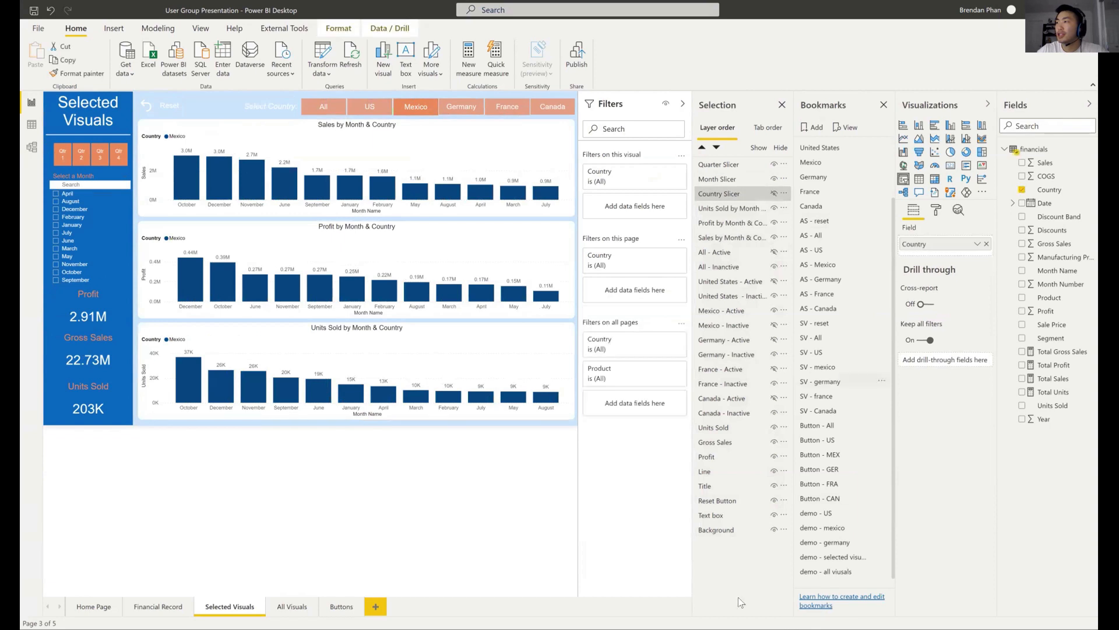
shift+click(719, 530)
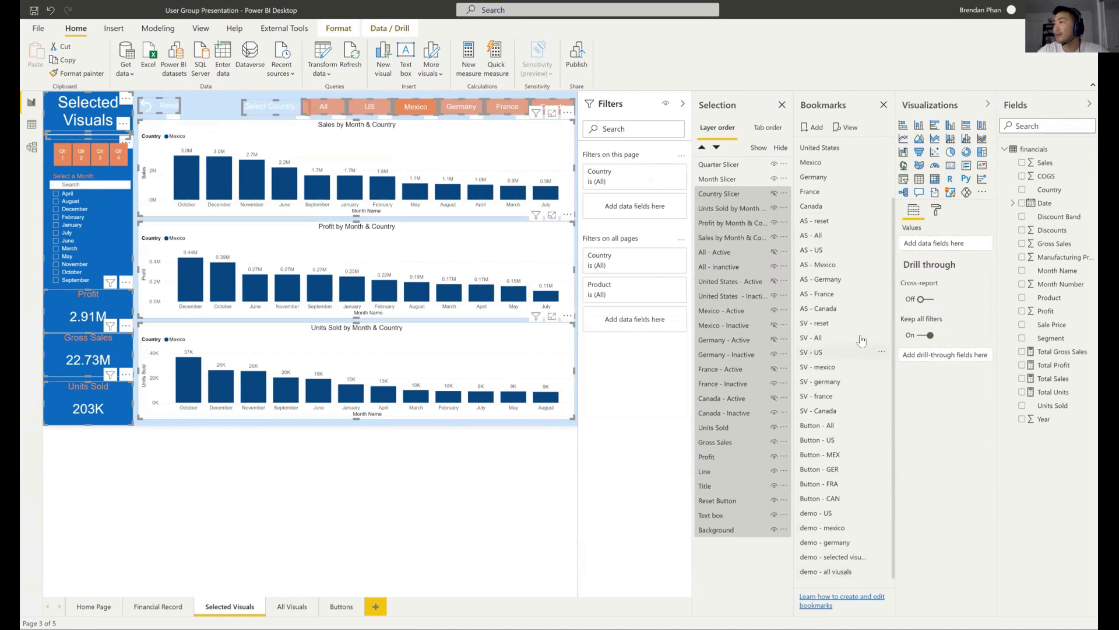
click(878, 368)
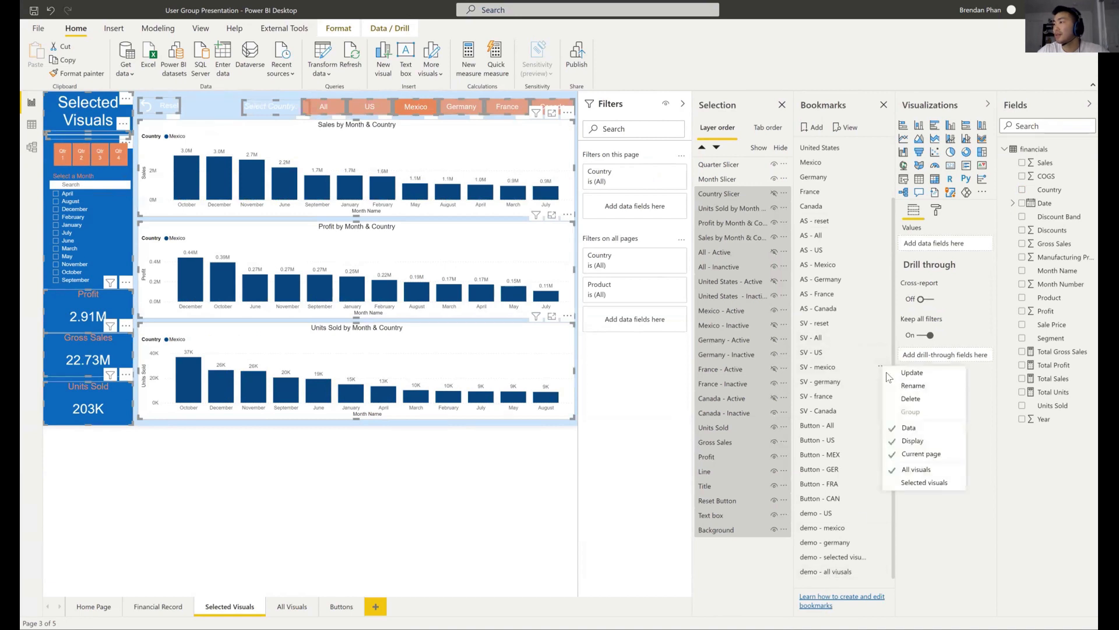
click(907, 483)
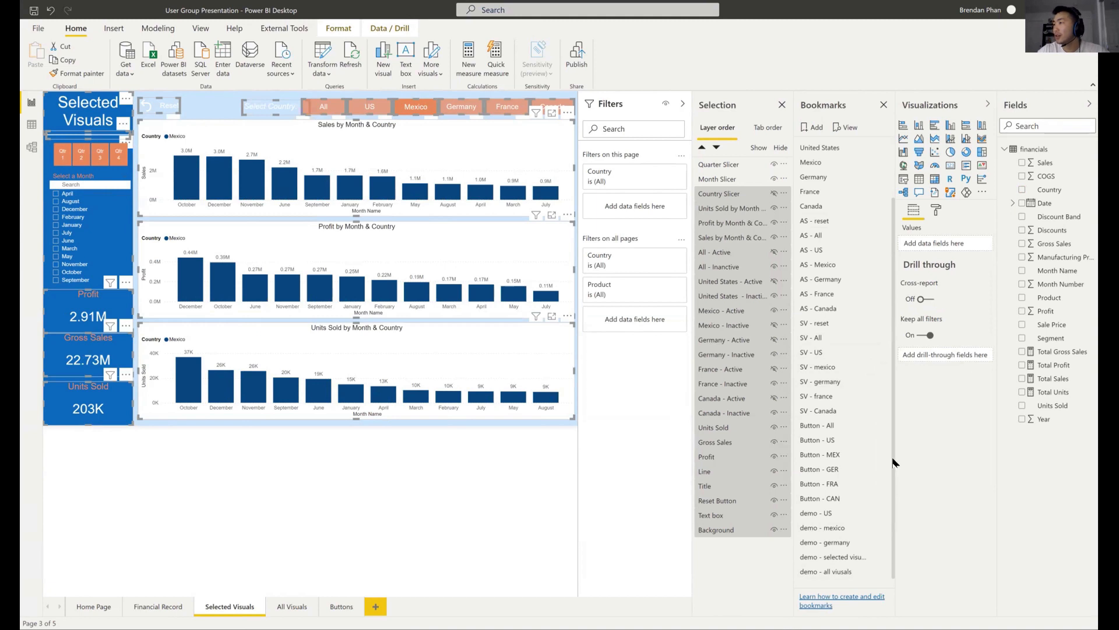
click(879, 367)
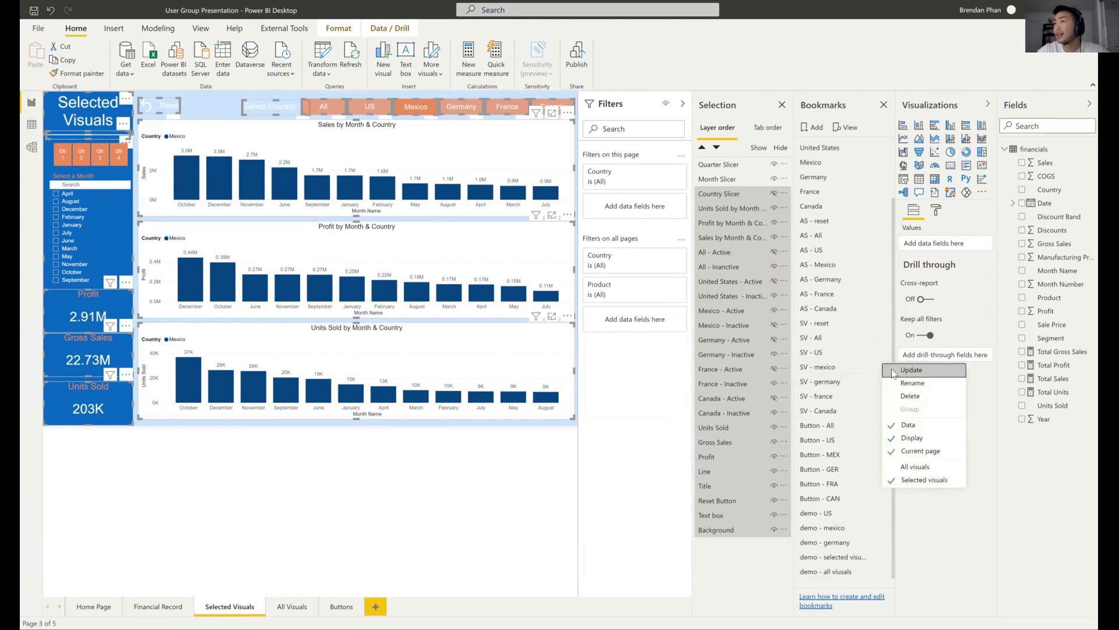
click(892, 369)
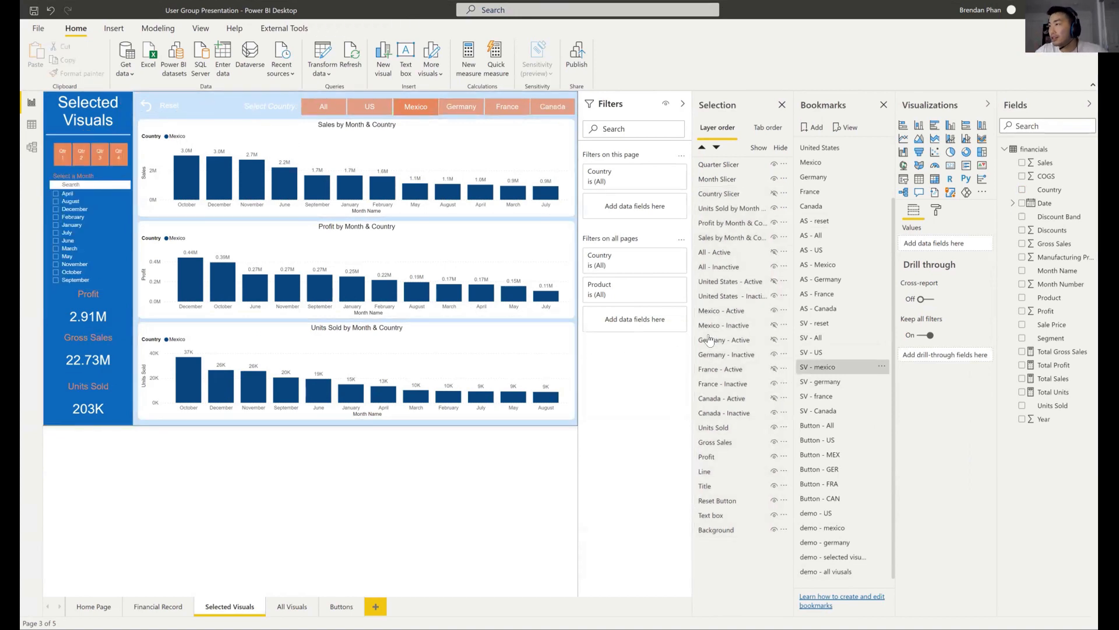
- Swap the Mexico button to its inactive version and the Germany button to its active version
click(774, 310)
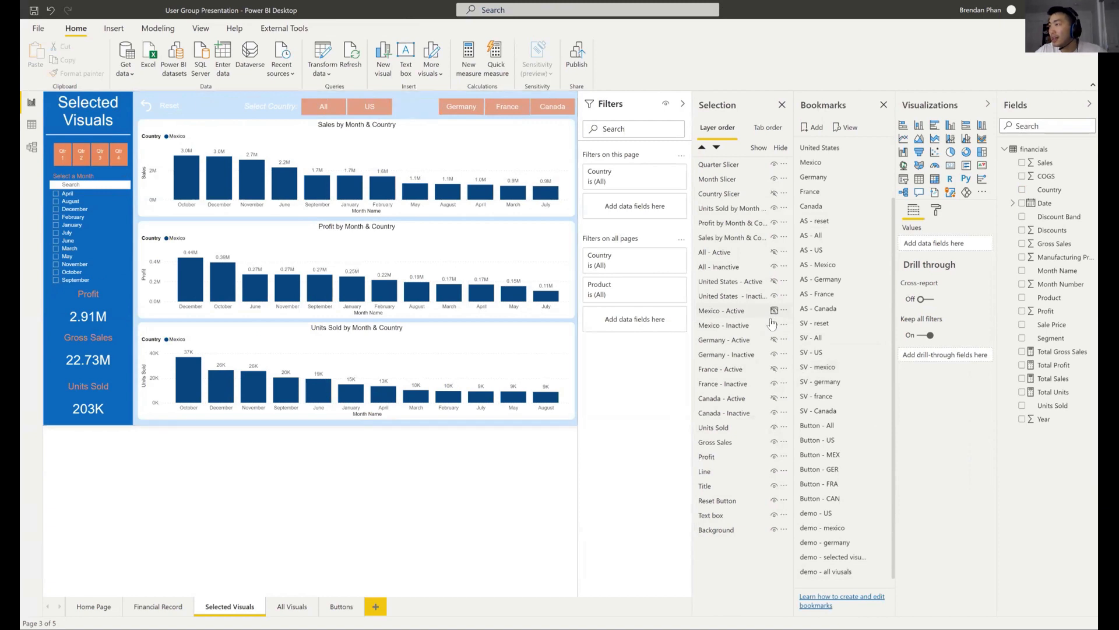
click(773, 325)
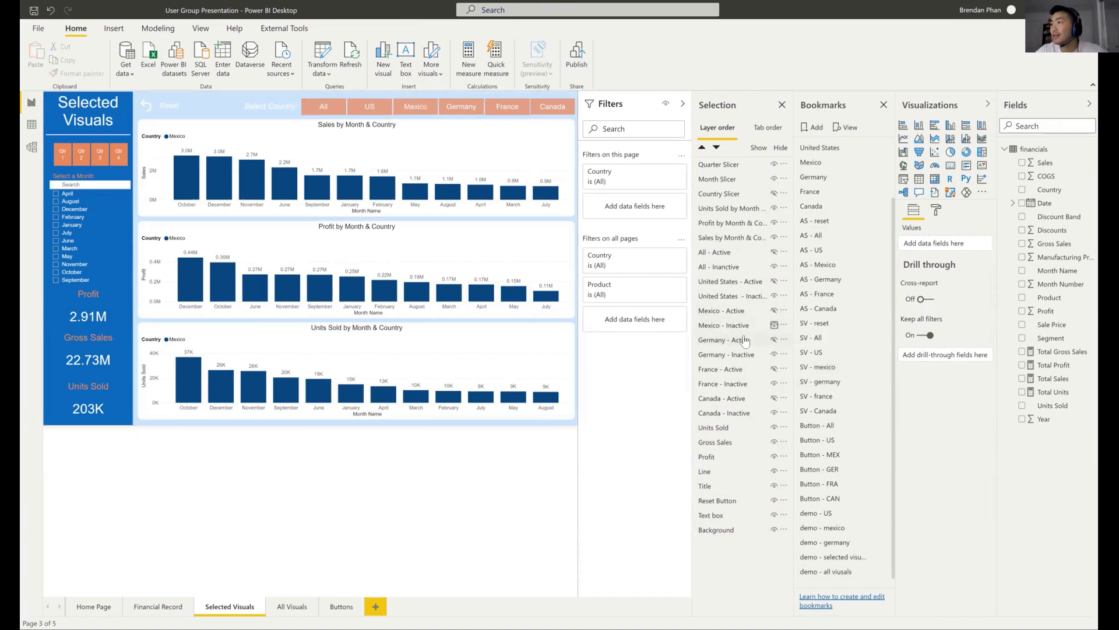
click(774, 340)
click(774, 355)
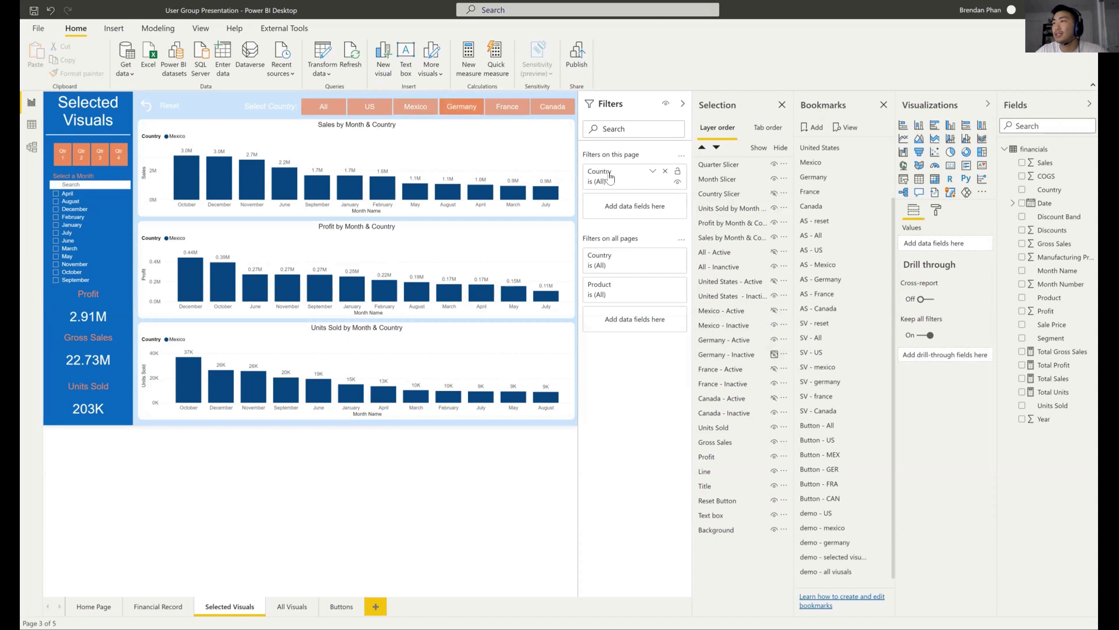
- Show the Country Slicer, change its selection to Germany, and hide it again
click(765, 194)
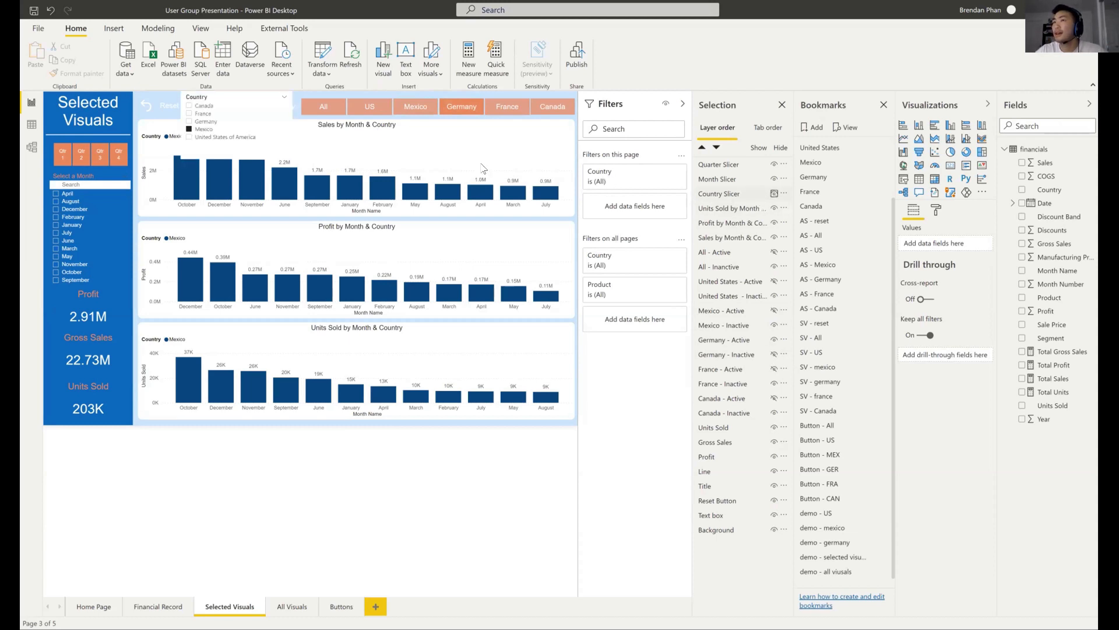
click(197, 125)
click(198, 122)
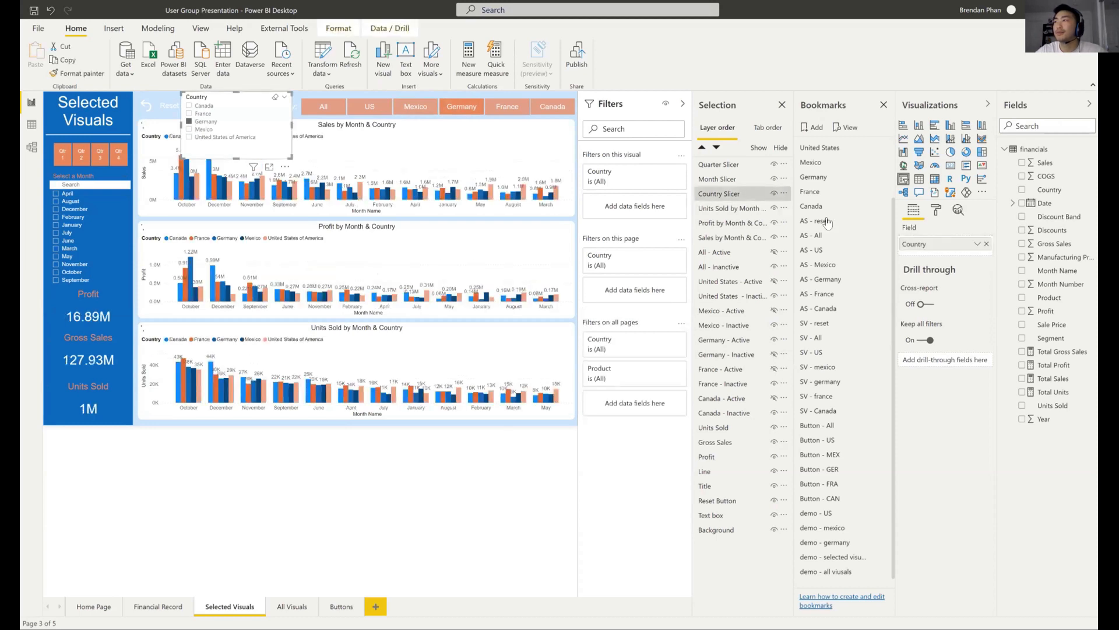
click(774, 193)
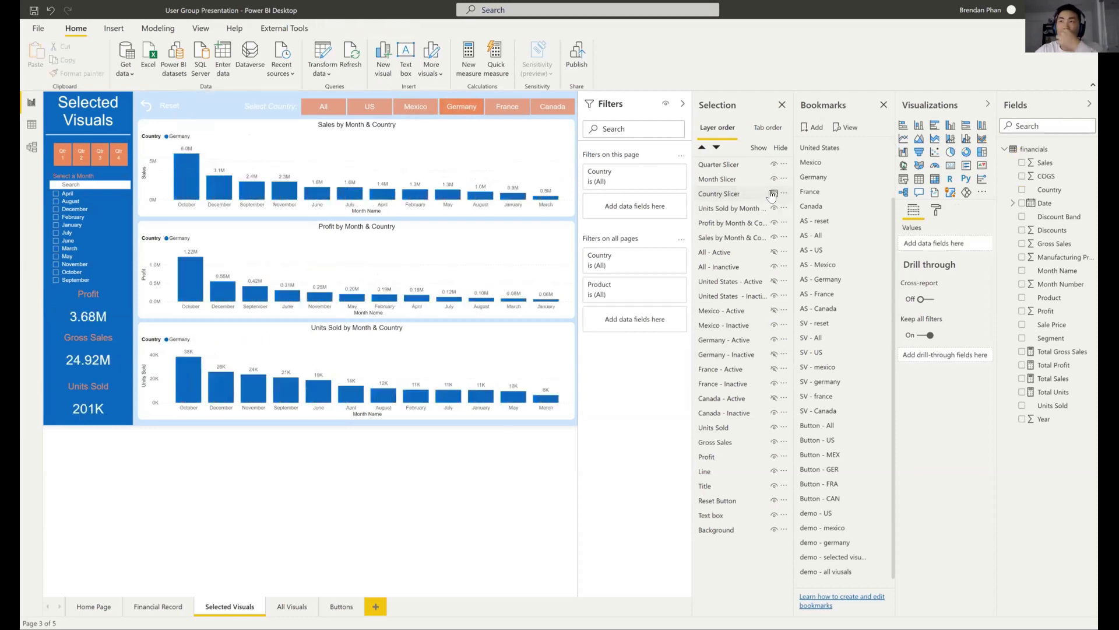
- Select the layers from Country Slicer through Background, switch the SV - germany bookmark to Selected visuals, and update it
click(722, 194)
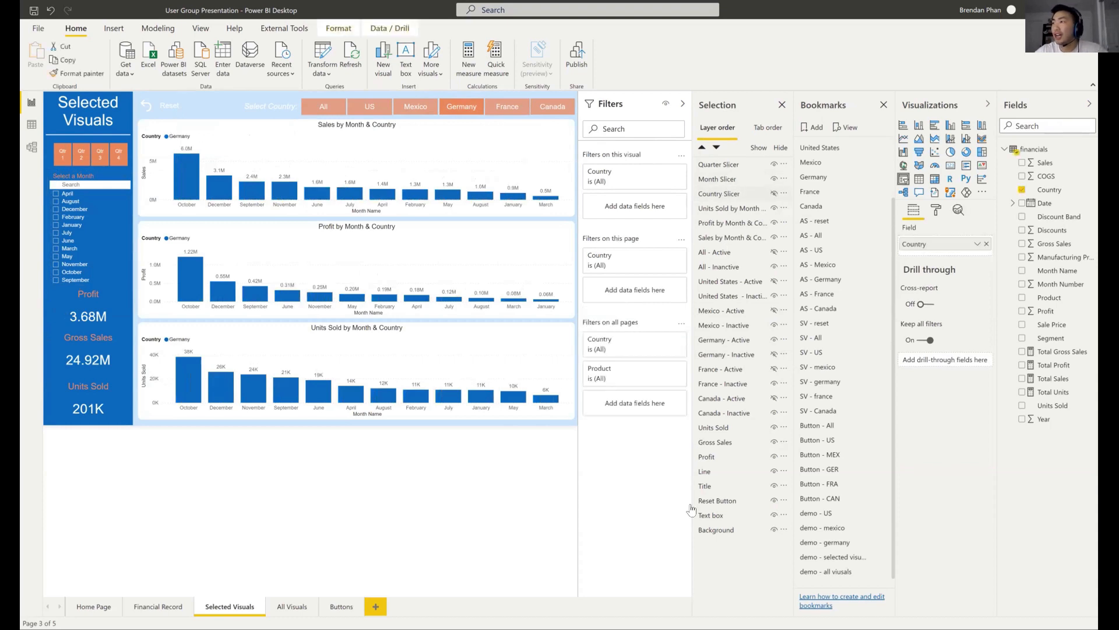
shift+click(718, 530)
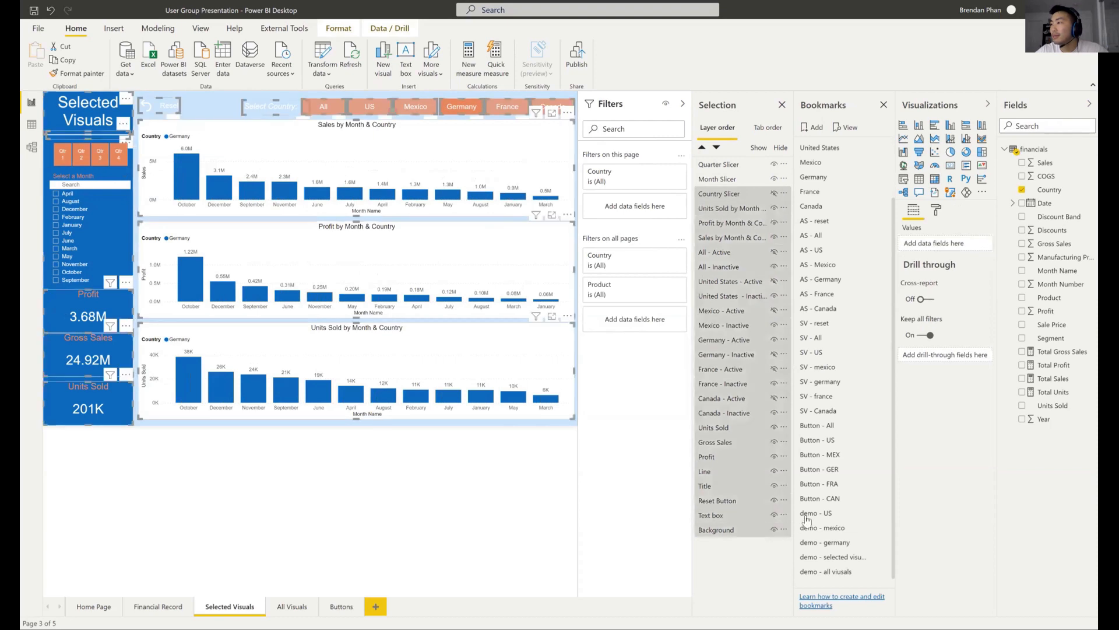
click(879, 383)
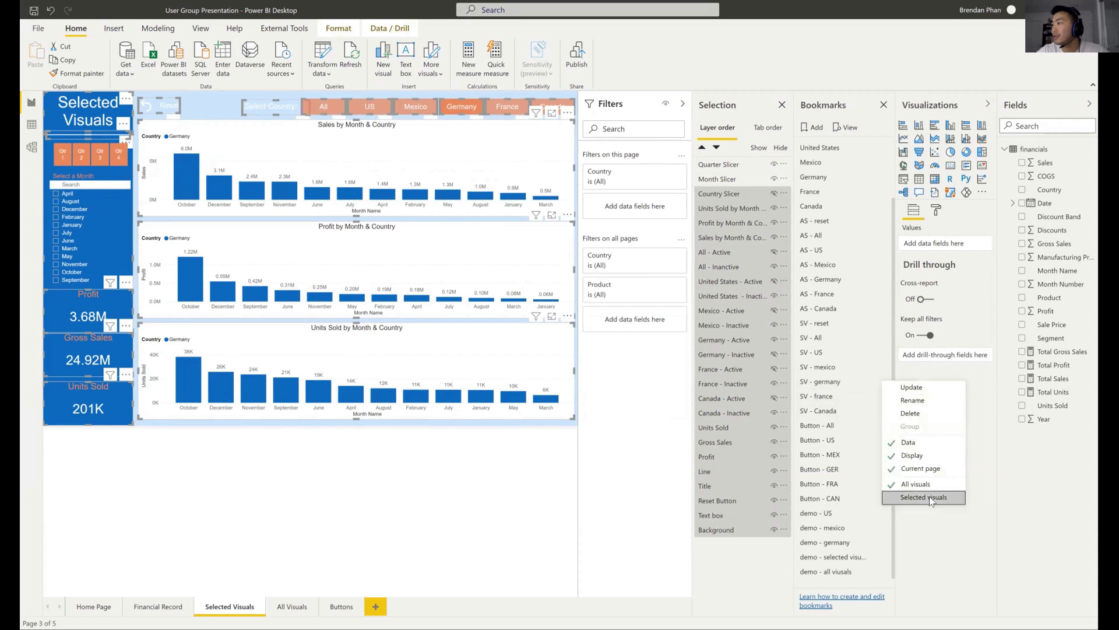
click(929, 496)
click(883, 381)
click(912, 387)
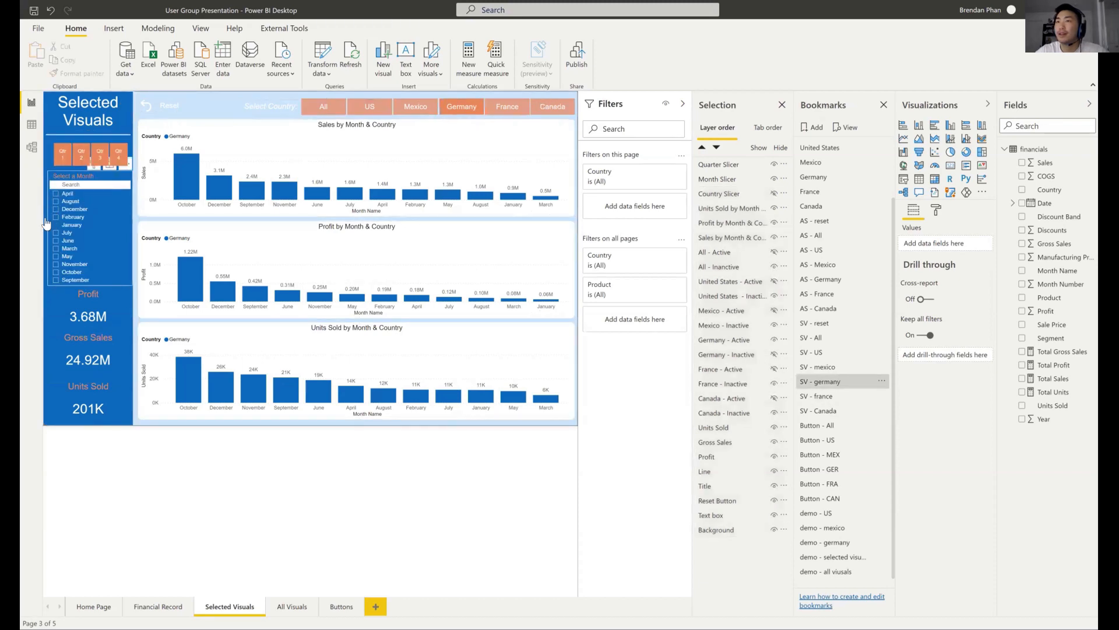
- Filter the Selected Visuals page to February and Qtr 1 with the month and quarter slicers
ctrl+click(60, 156)
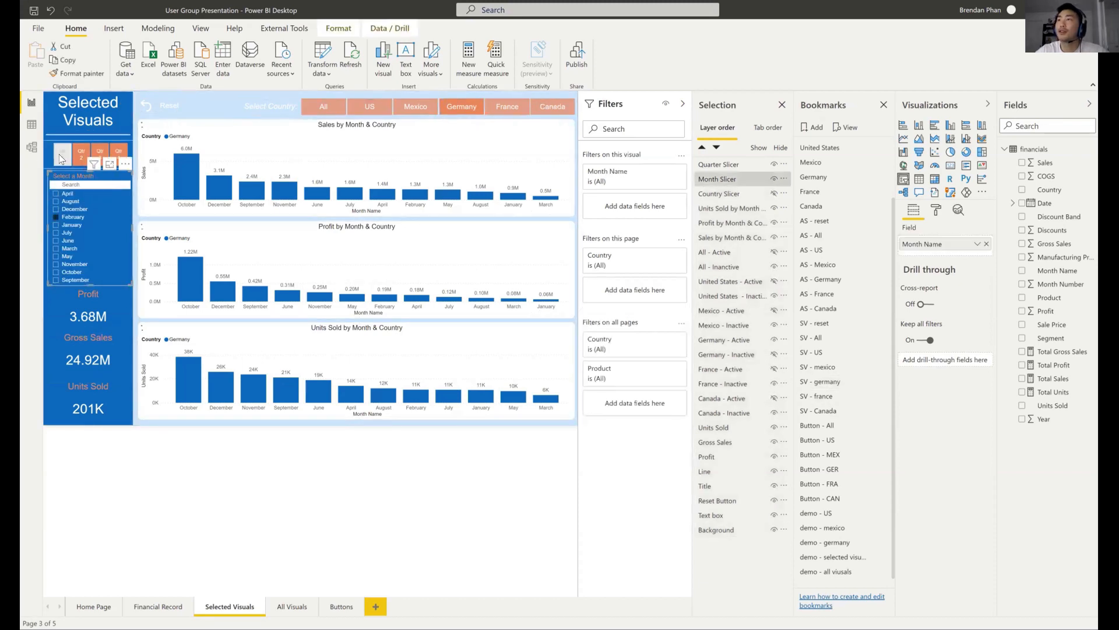
click(60, 156)
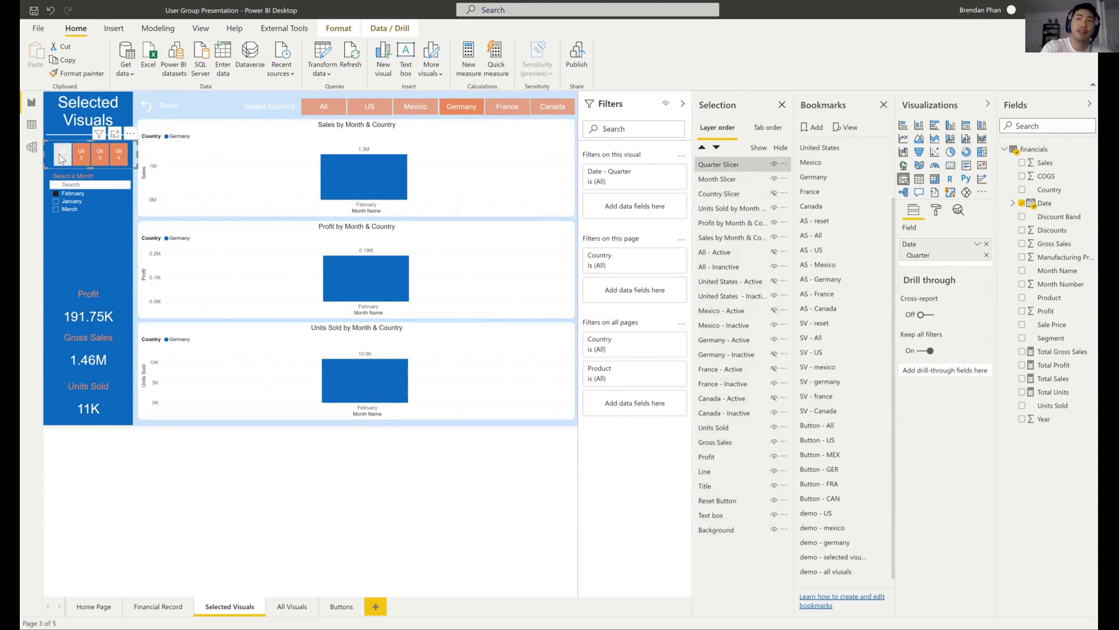
- Test the Mexico and US buttons with the month and quarter selections in place, checking the hidden Country Slicer after each
click(401, 108)
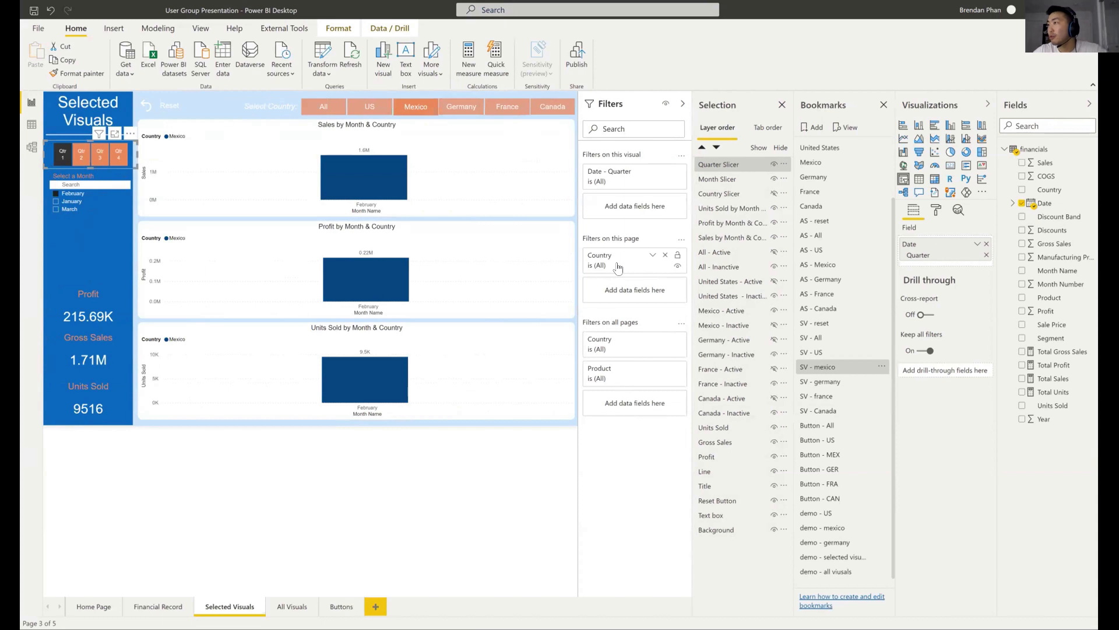
click(773, 194)
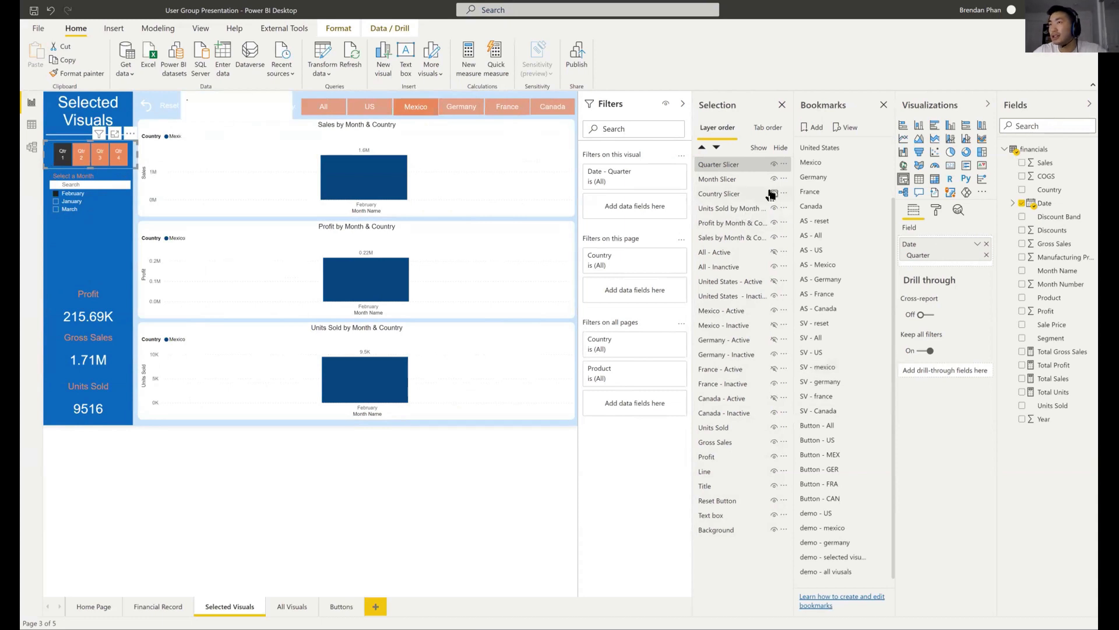
click(773, 193)
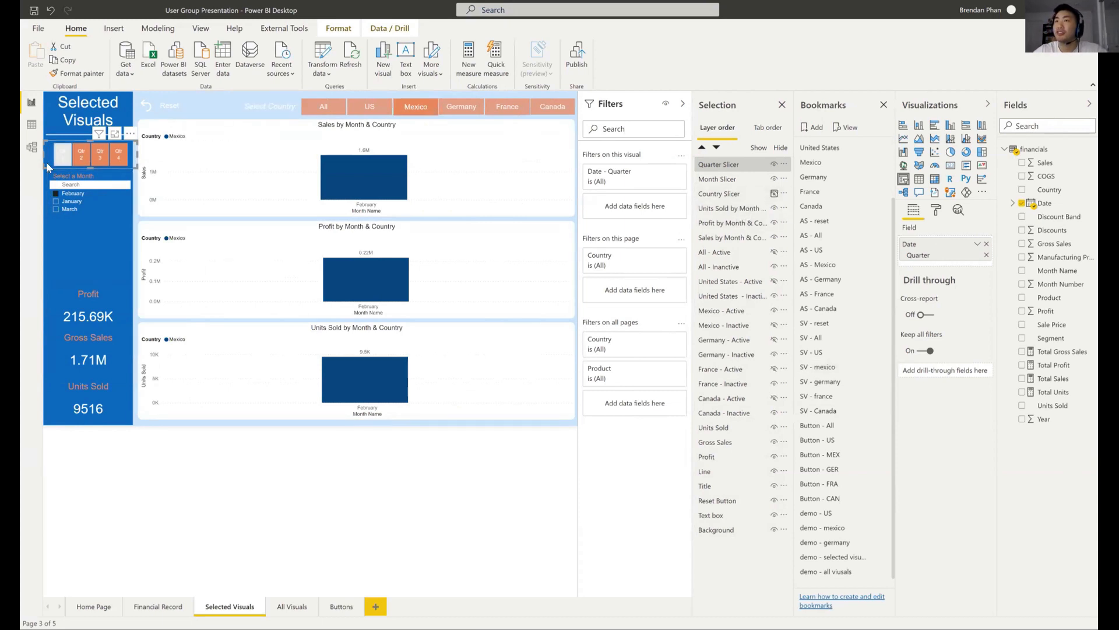
click(352, 112)
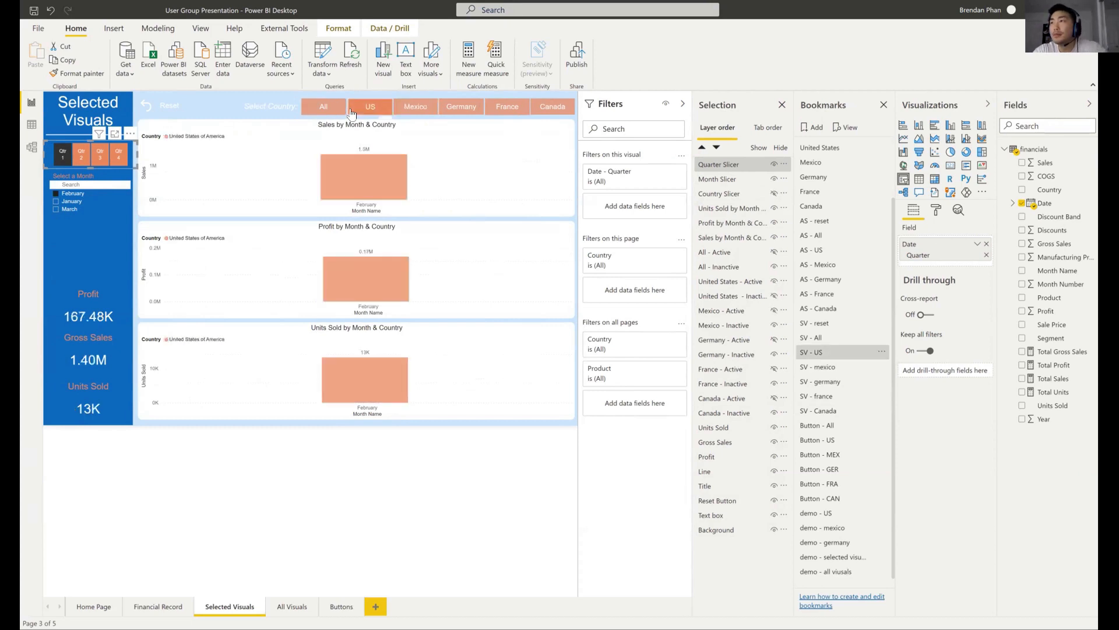
click(774, 194)
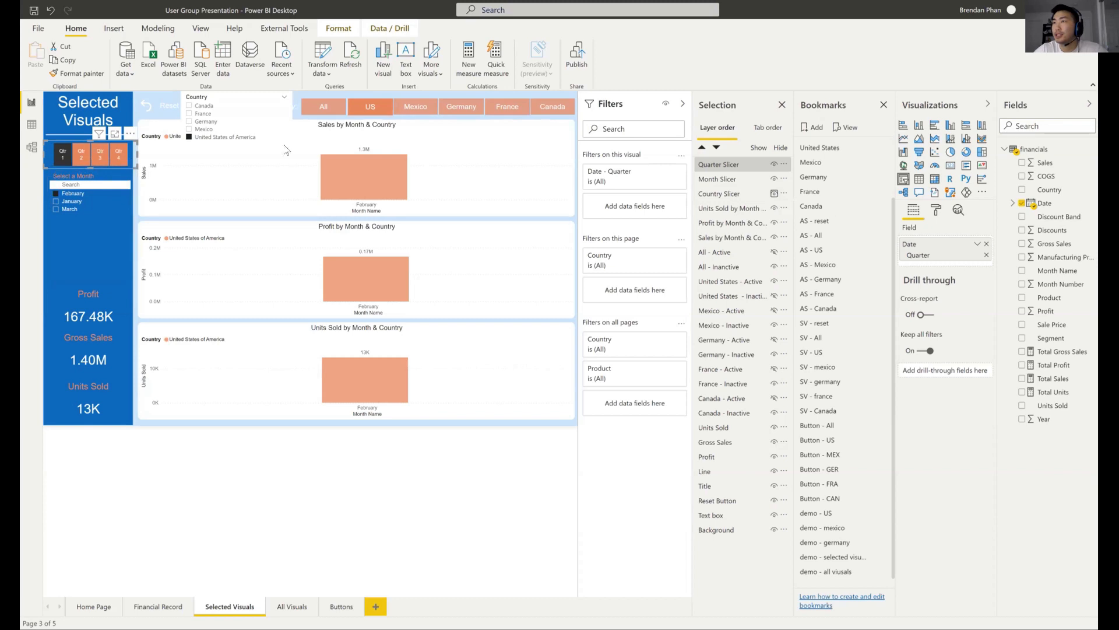
- Test the Germany button with the month and quarter selections in place, showing the Country Slicer to check it and hiding it again
click(464, 112)
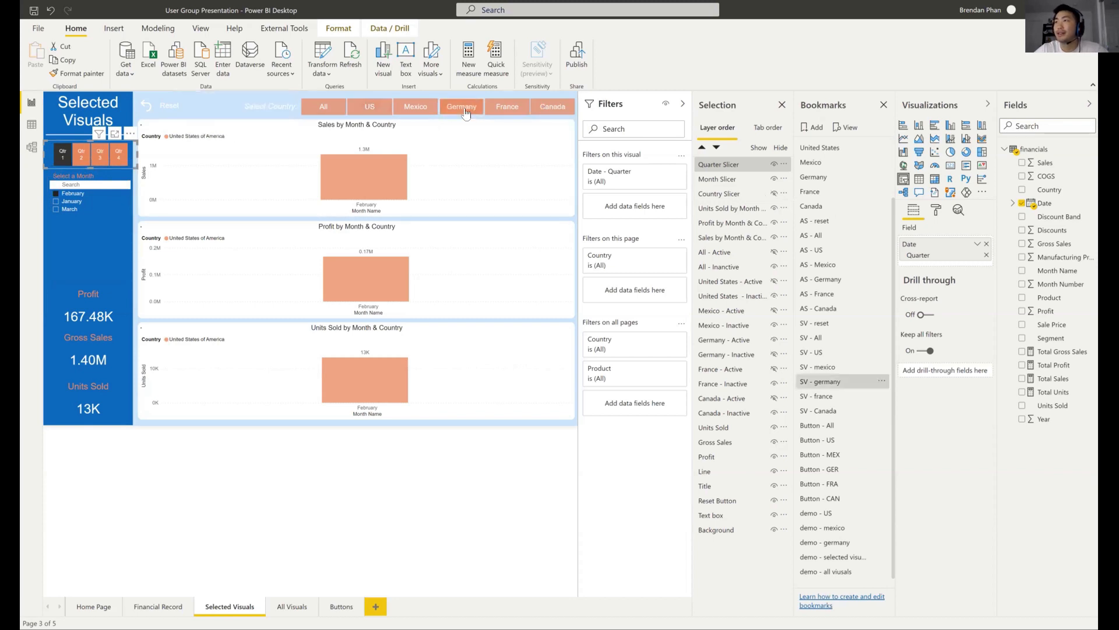
click(773, 194)
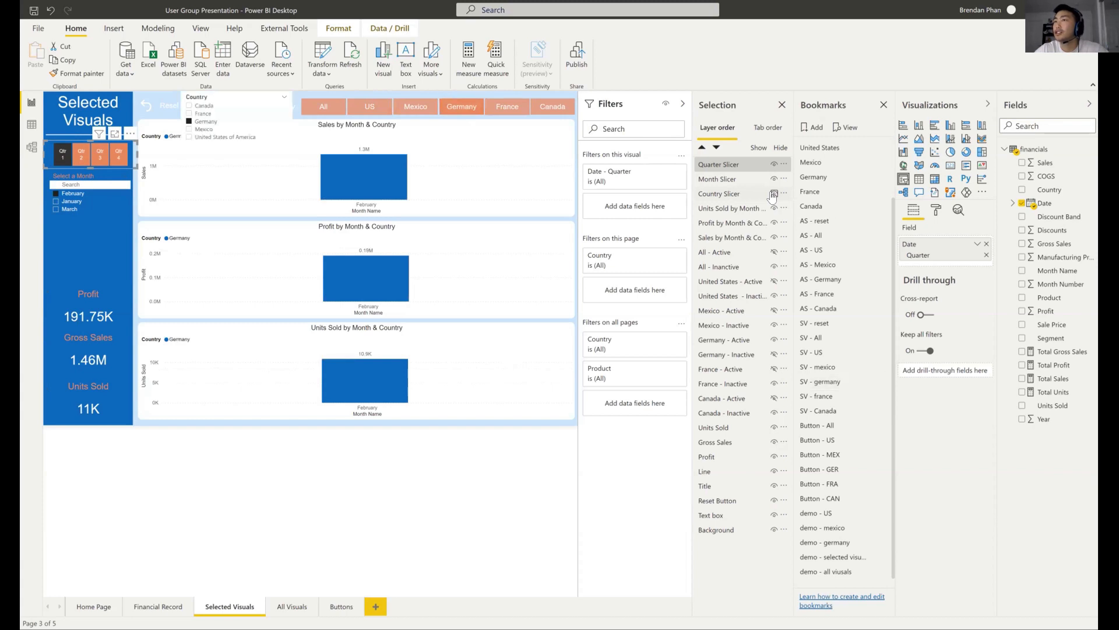
click(773, 195)
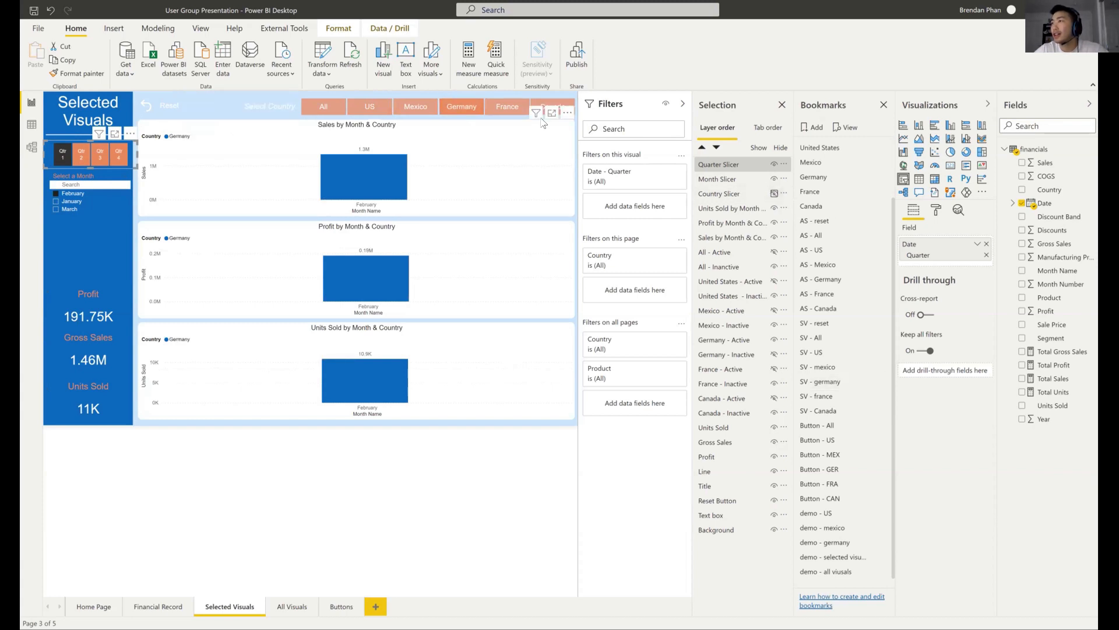
- Check the option settings of the SV - france and SV - Canada bookmarks and test the France button
click(501, 112)
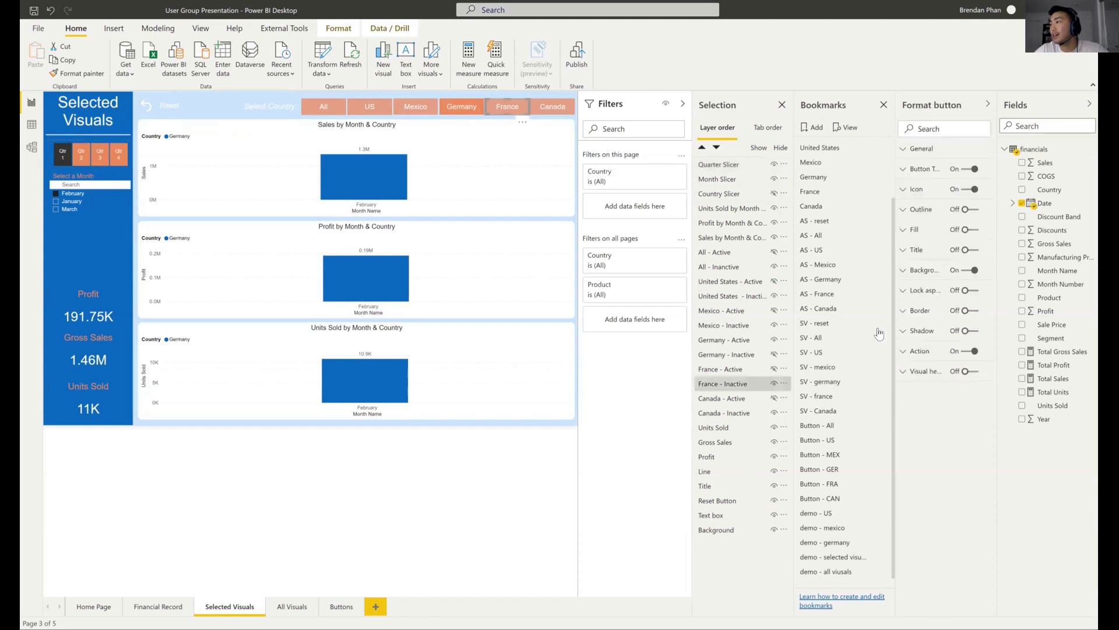
click(881, 398)
click(991, 468)
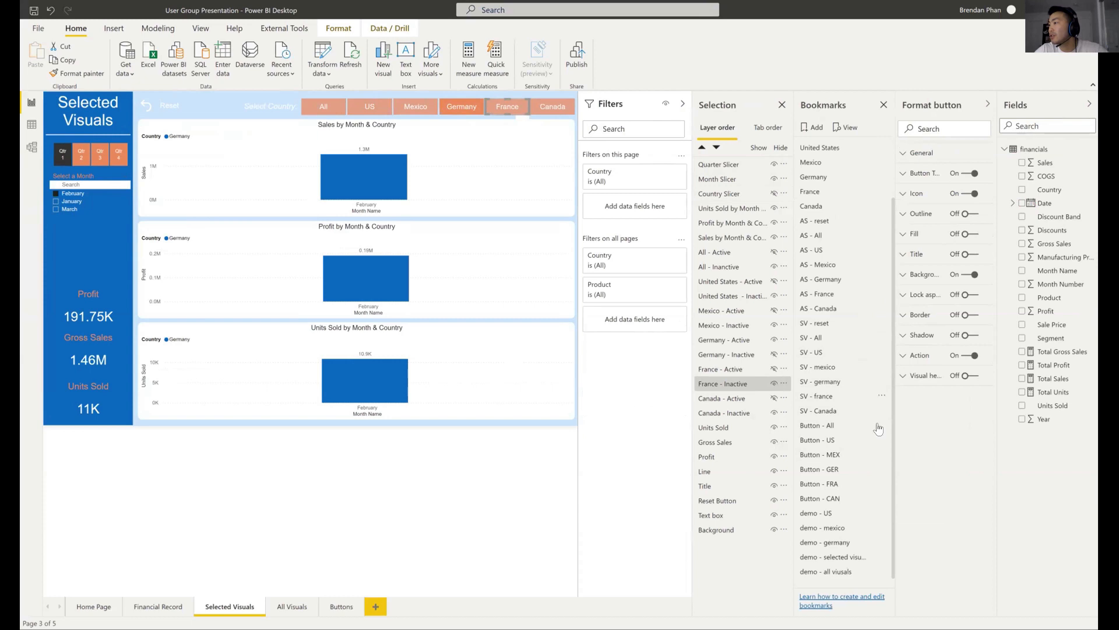
click(880, 410)
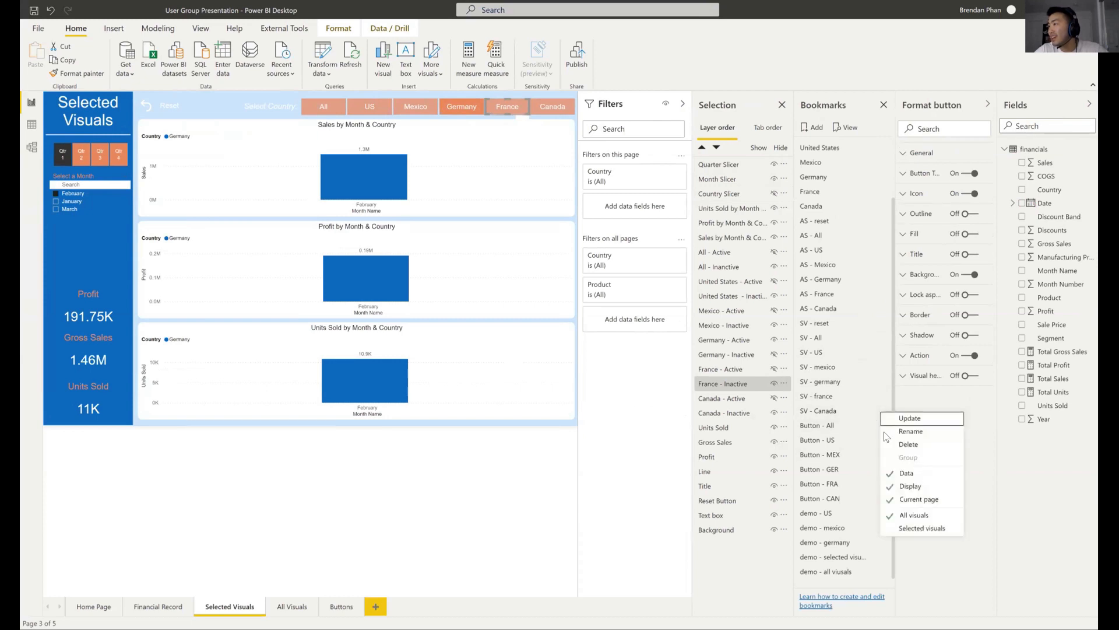
ctrl+click(504, 107)
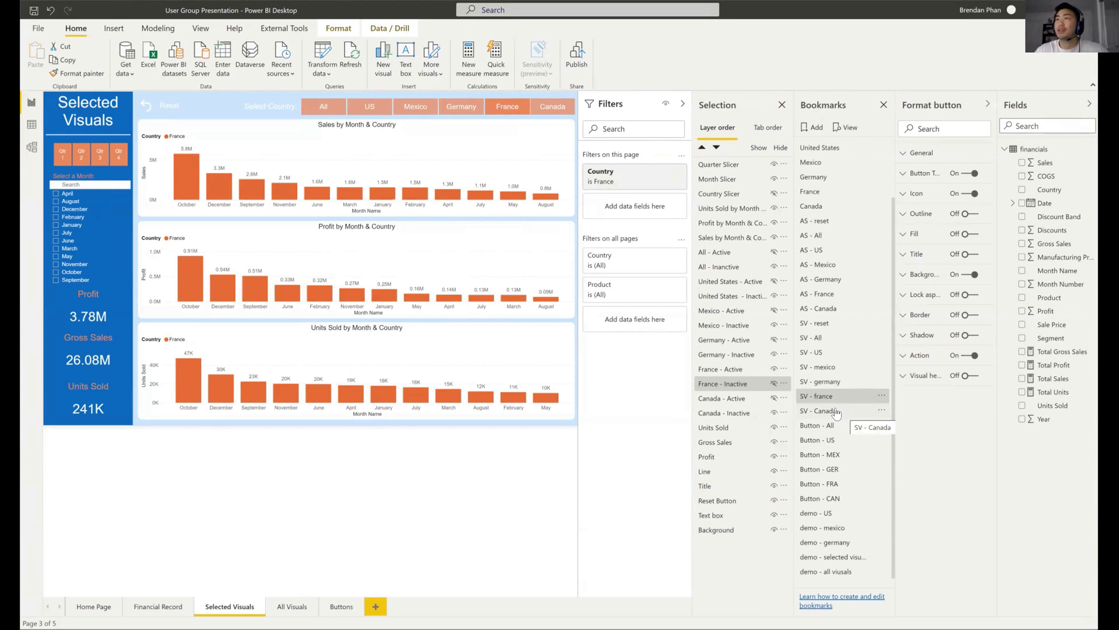
- Reset the Selected Visuals page with its Reset button and check the options of the SV - reset bookmark
click(142, 105)
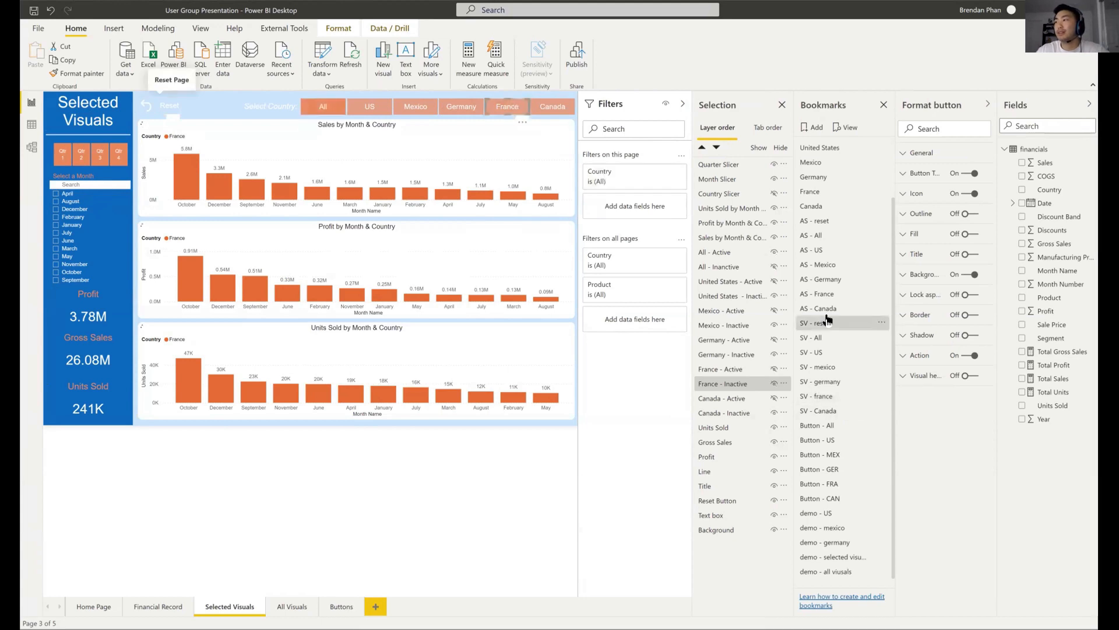
click(879, 323)
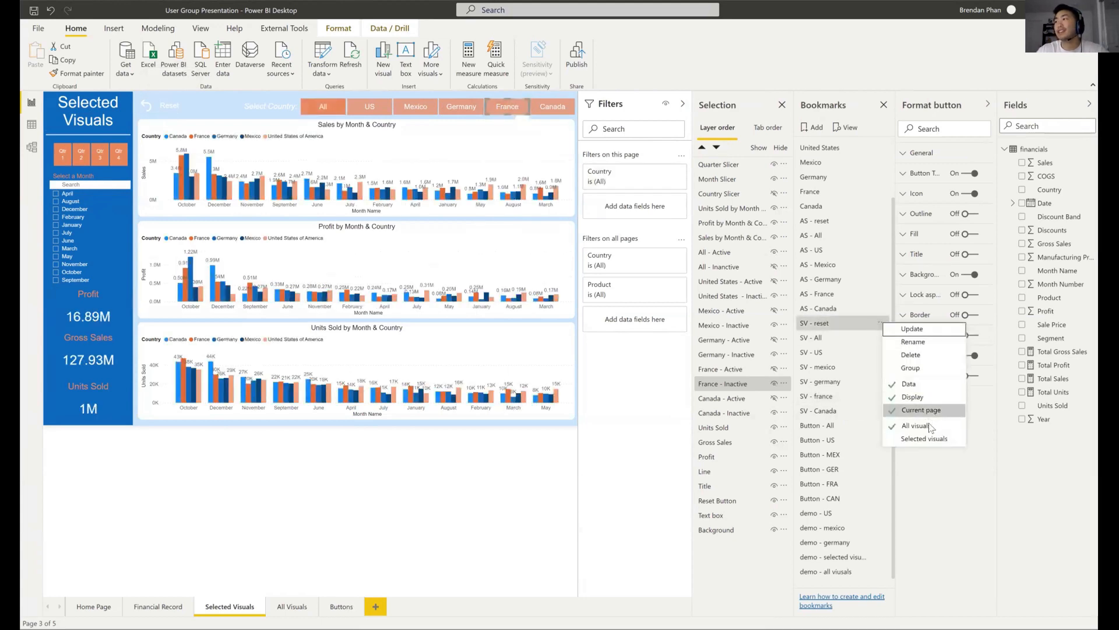
click(202, 112)
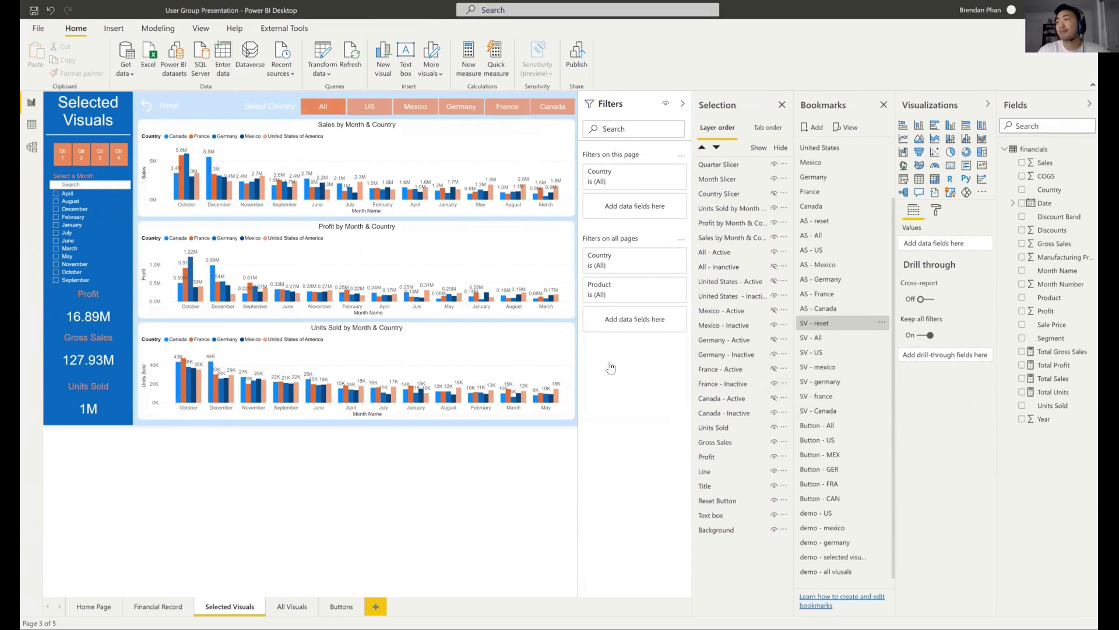
- Expand the Product filter that applies to all pages
click(594, 295)
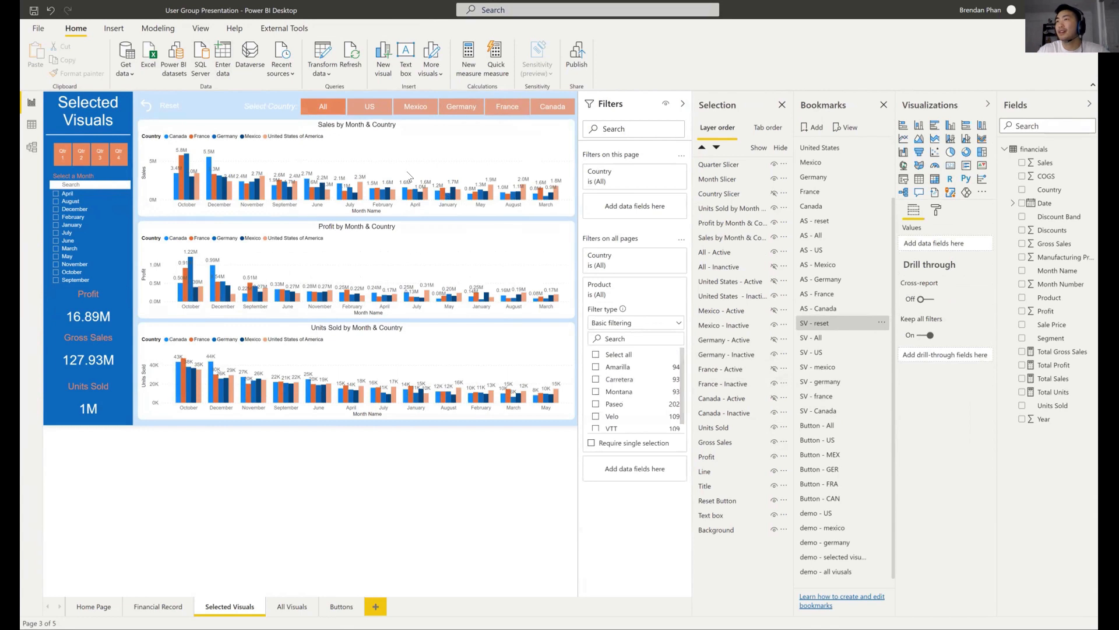